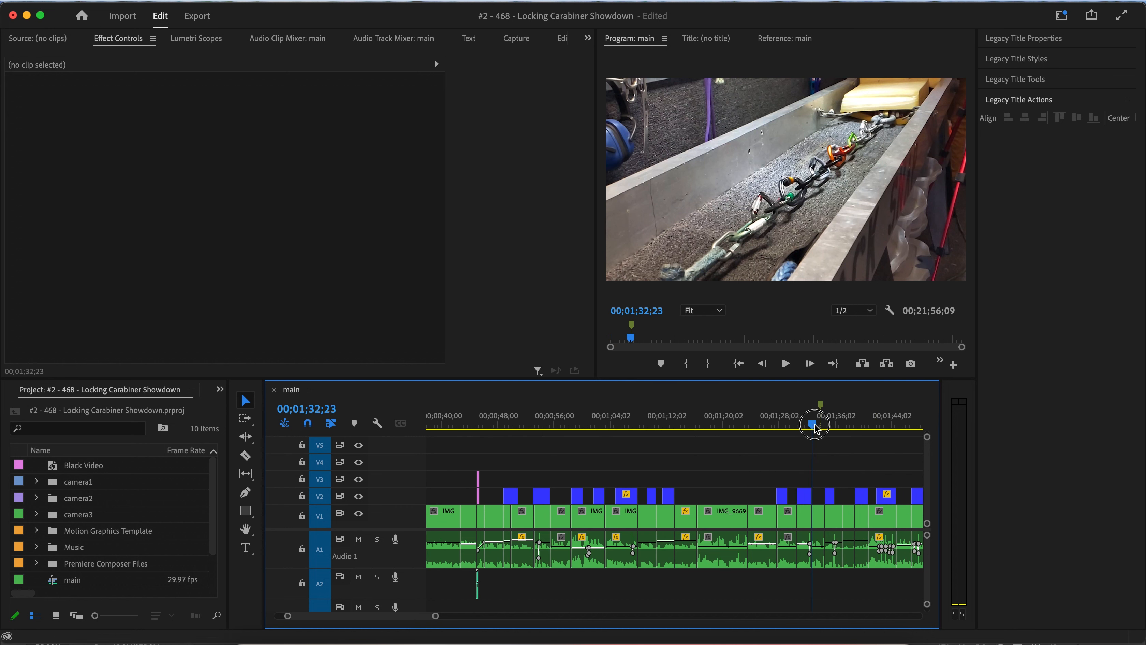
# Locate the cutaway clips around 00;01;34 on the main sequence timeline.
pyautogui.moveTo(816, 429); pyautogui.dragTo(822, 425)
pyautogui.hscroll(3, 824, 461)
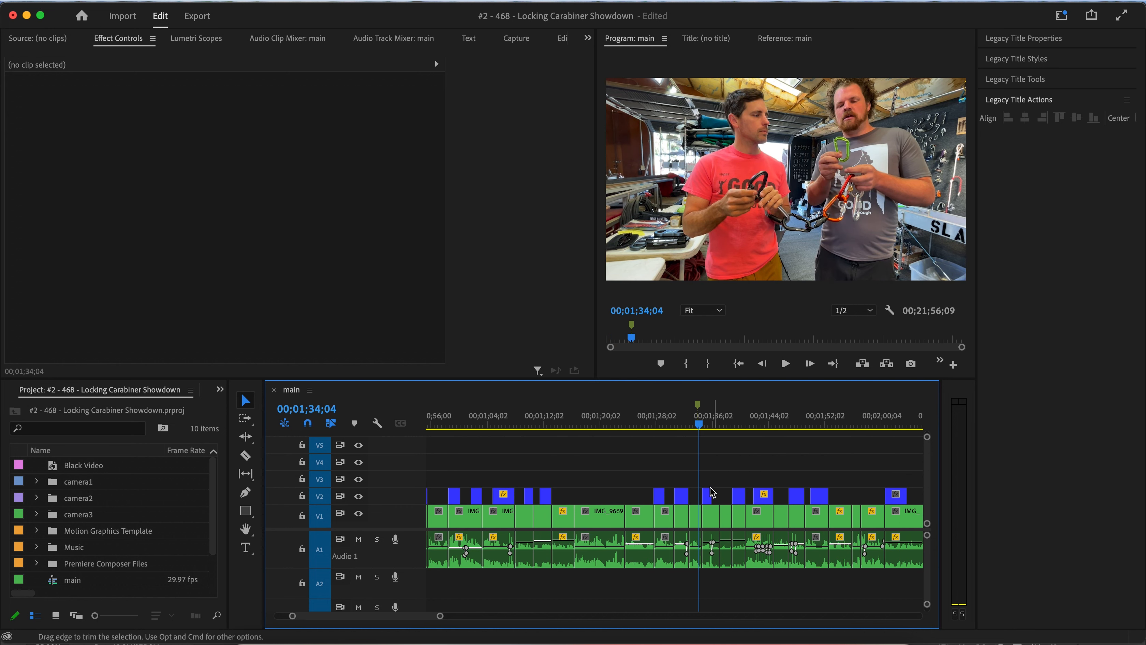
pyautogui.scroll(5, 698, 487)
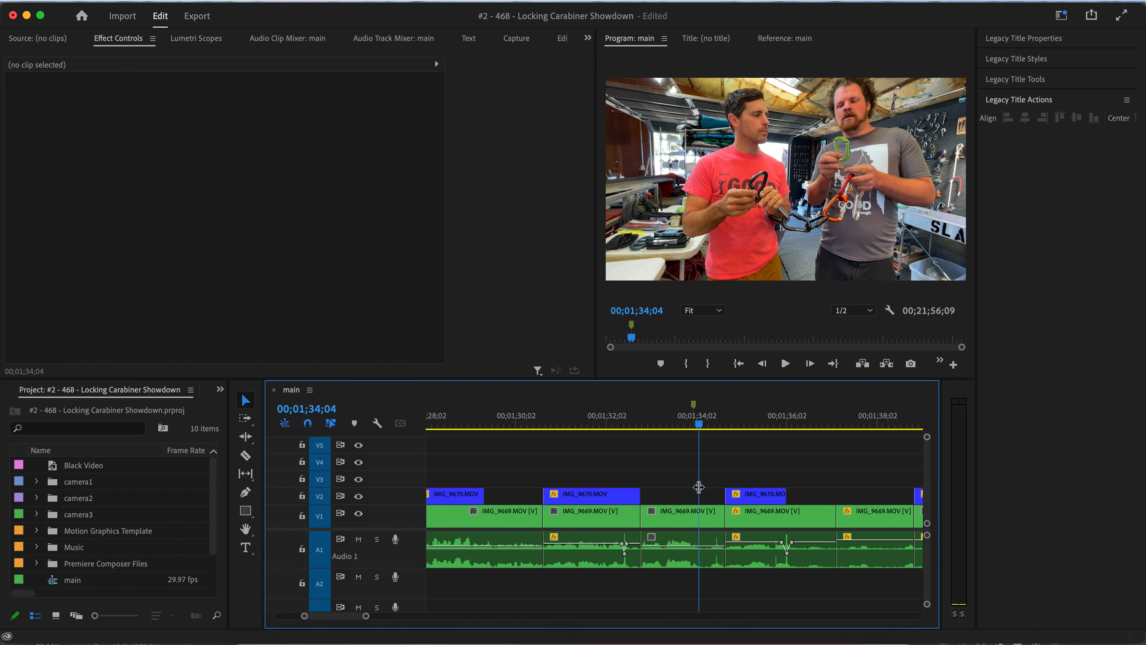
pyautogui.hotkey('alt', 'm')
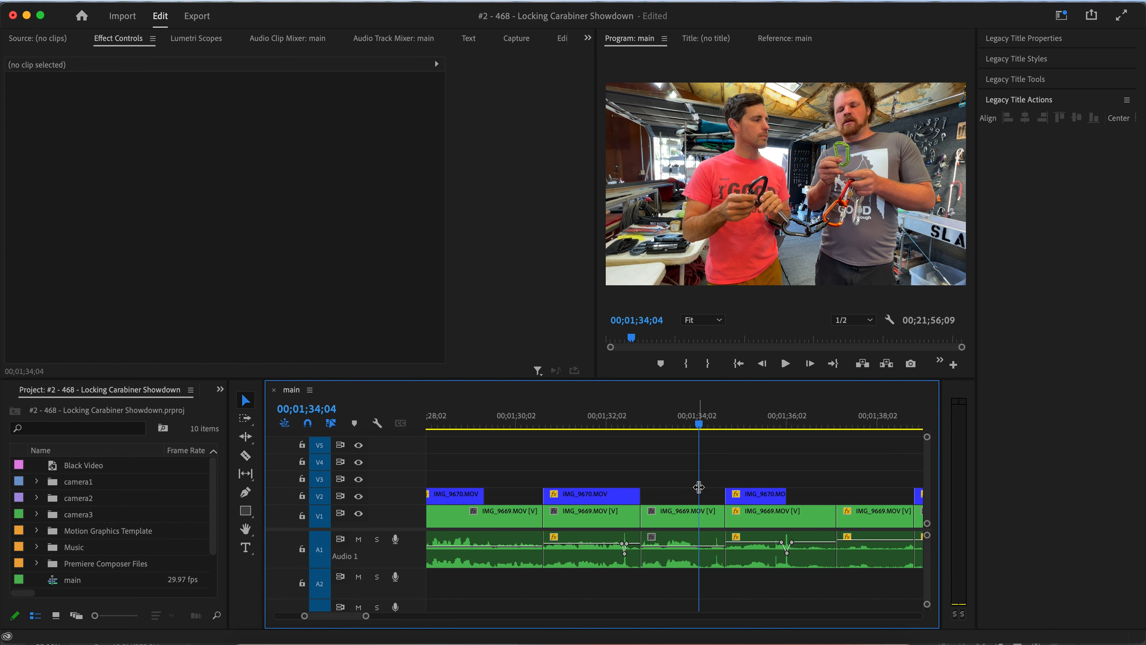
pyautogui.moveTo(699, 487); pyautogui.dragTo(688, 487)
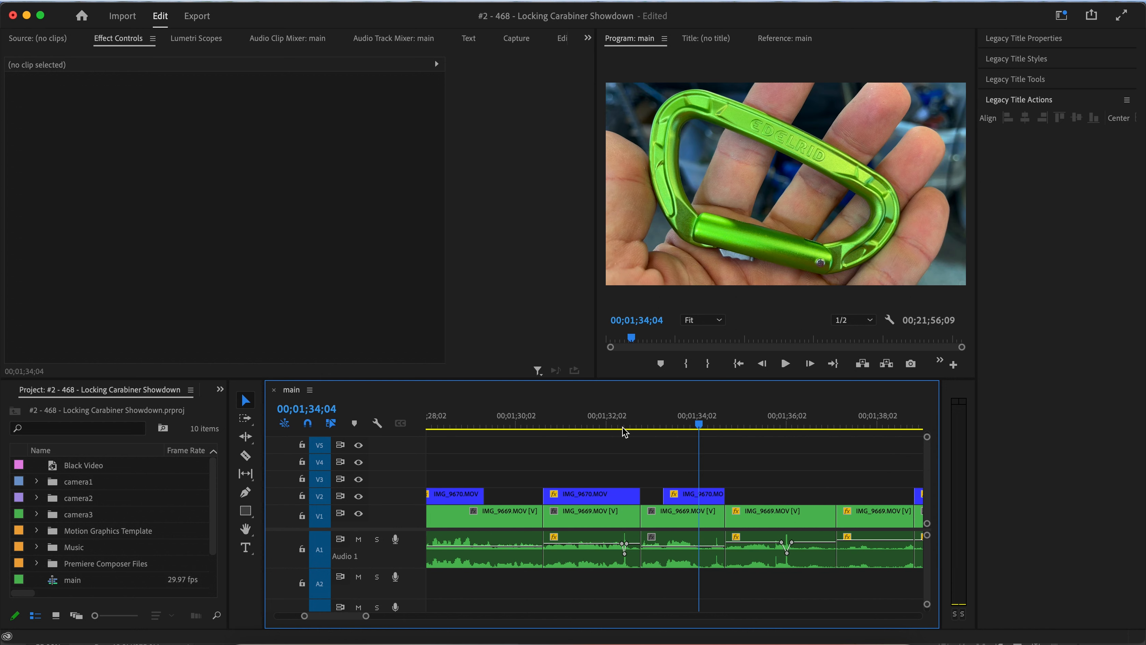
pyautogui.moveTo(624, 432); pyautogui.dragTo(570, 428)
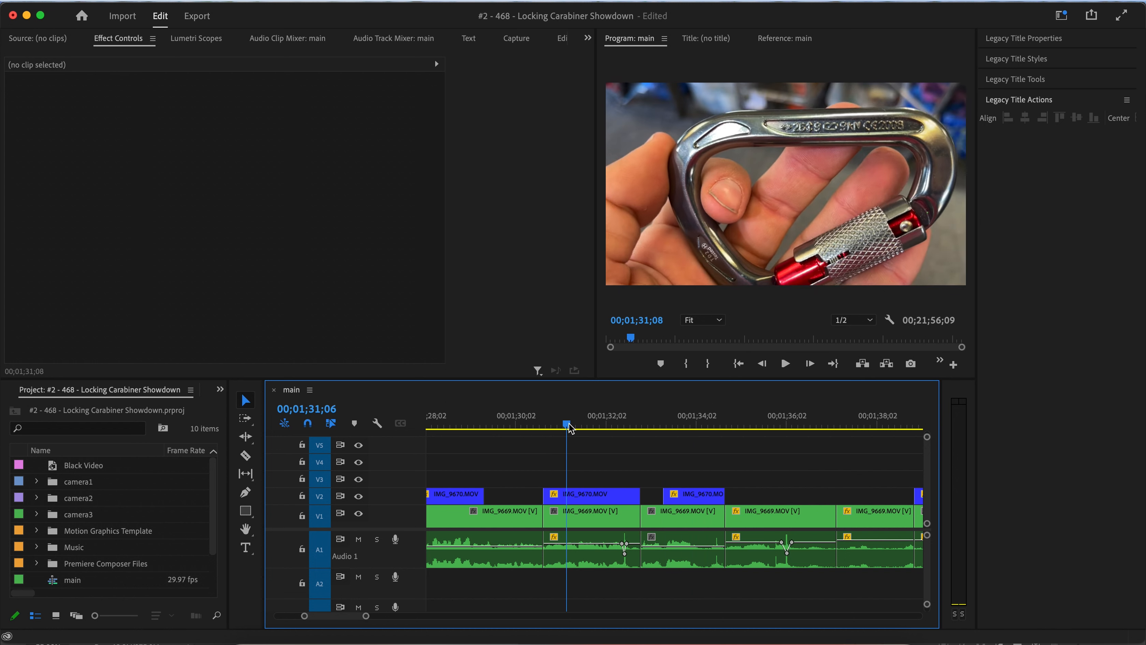
pyautogui.press('space')
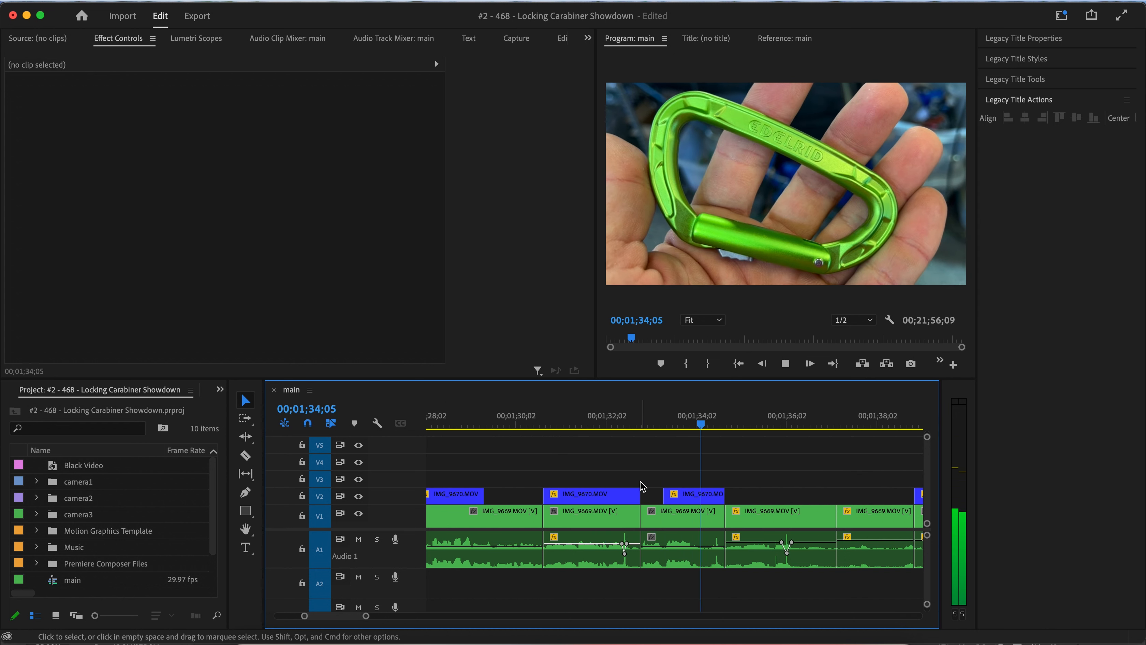
pyautogui.moveTo(684, 496); pyautogui.dragTo(745, 501)
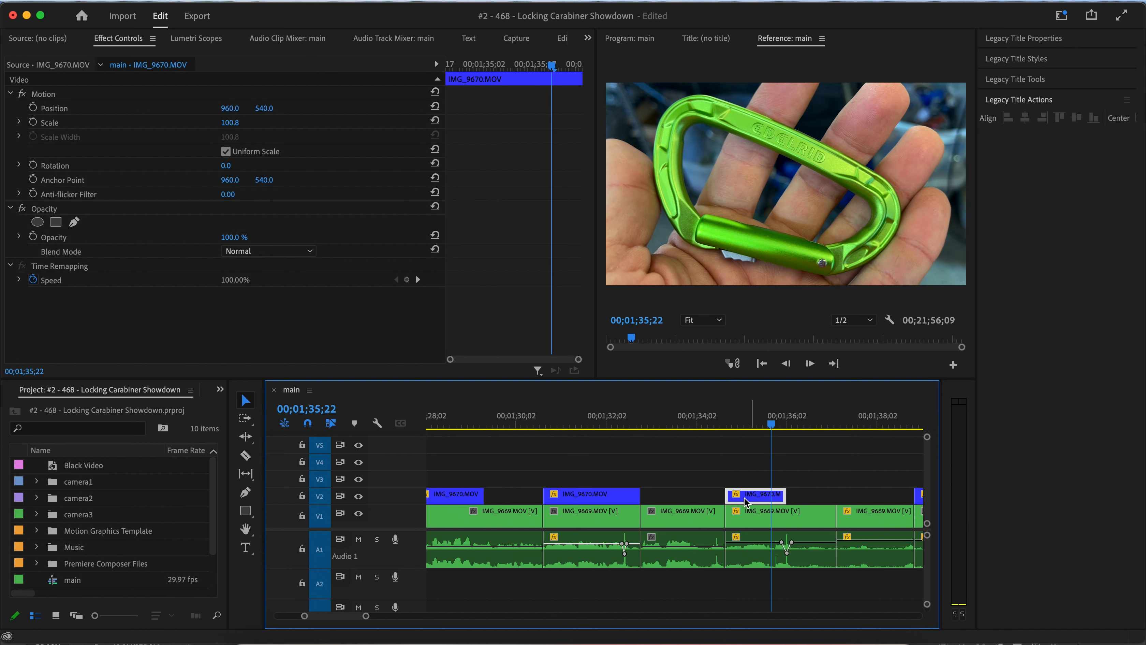
pyautogui.click(653, 429)
pyautogui.press('space')
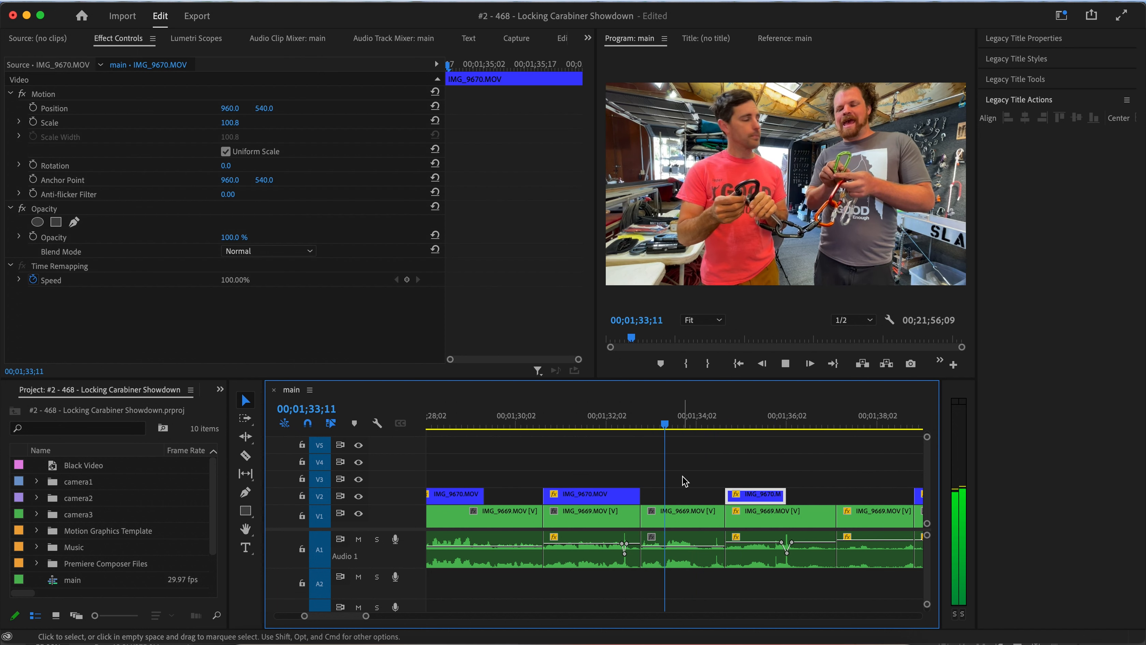
# Split the main V1 clip at 00;01;34;02 and ripple-delete the short segment after the cut.
pyautogui.click(713, 521)
pyautogui.press('super+k')
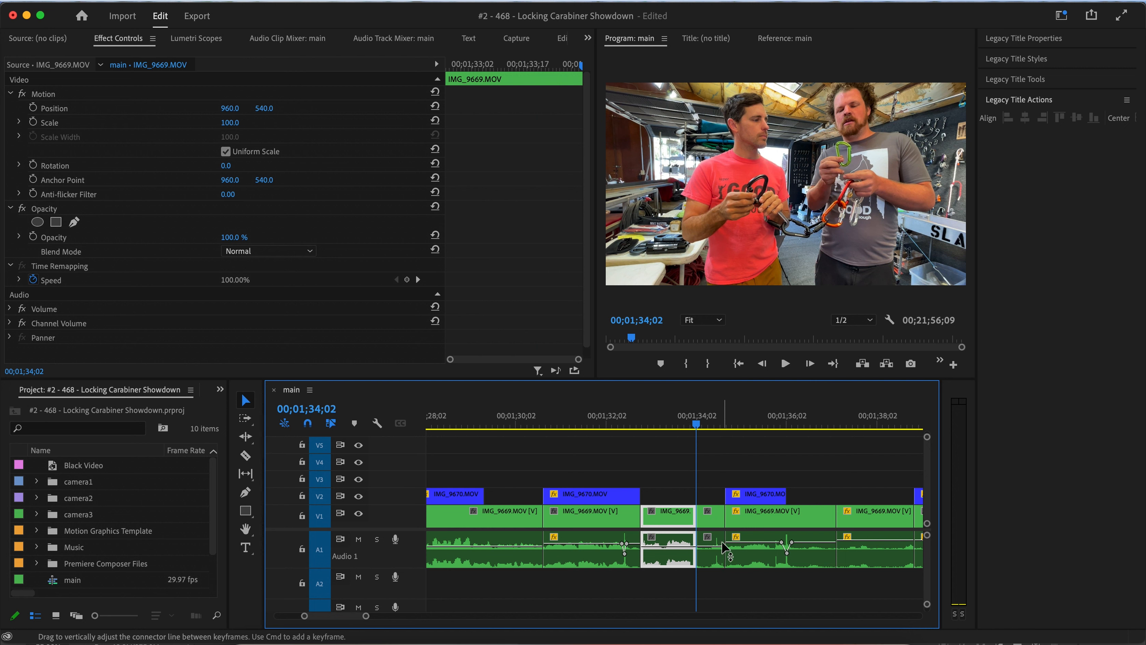
pyautogui.click(724, 545)
pyautogui.click(718, 533)
pyautogui.hotkey('shift', 'Delete')
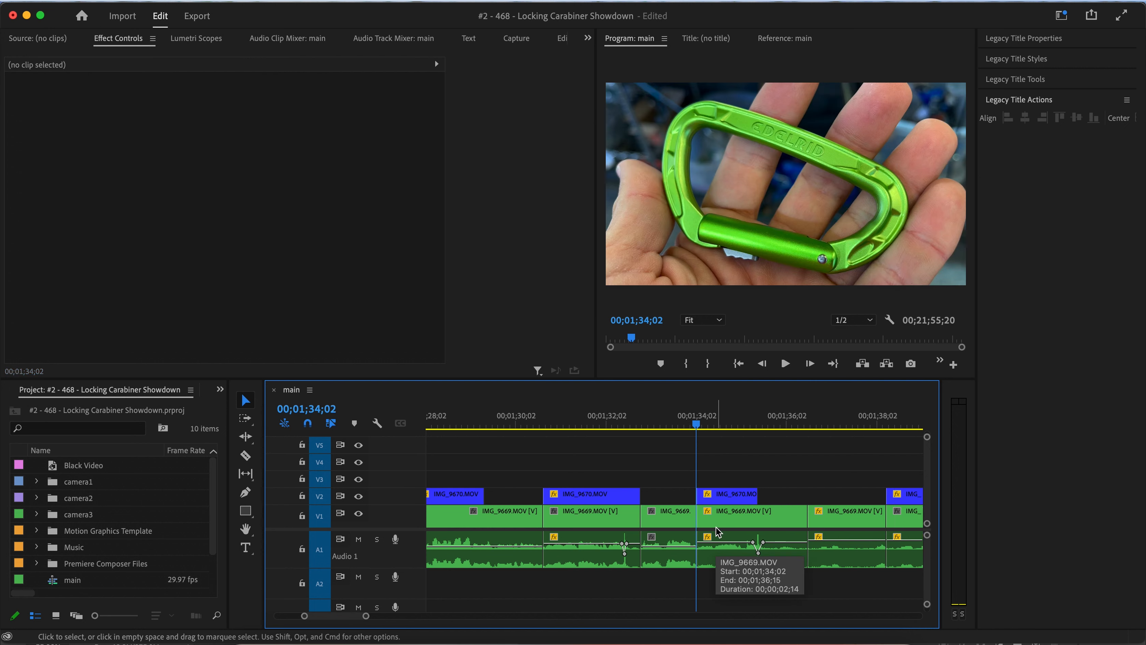
# Play back the cut around 00;01;34 and undo the ripple delete.
pyautogui.click(671, 424)
pyautogui.press('space')
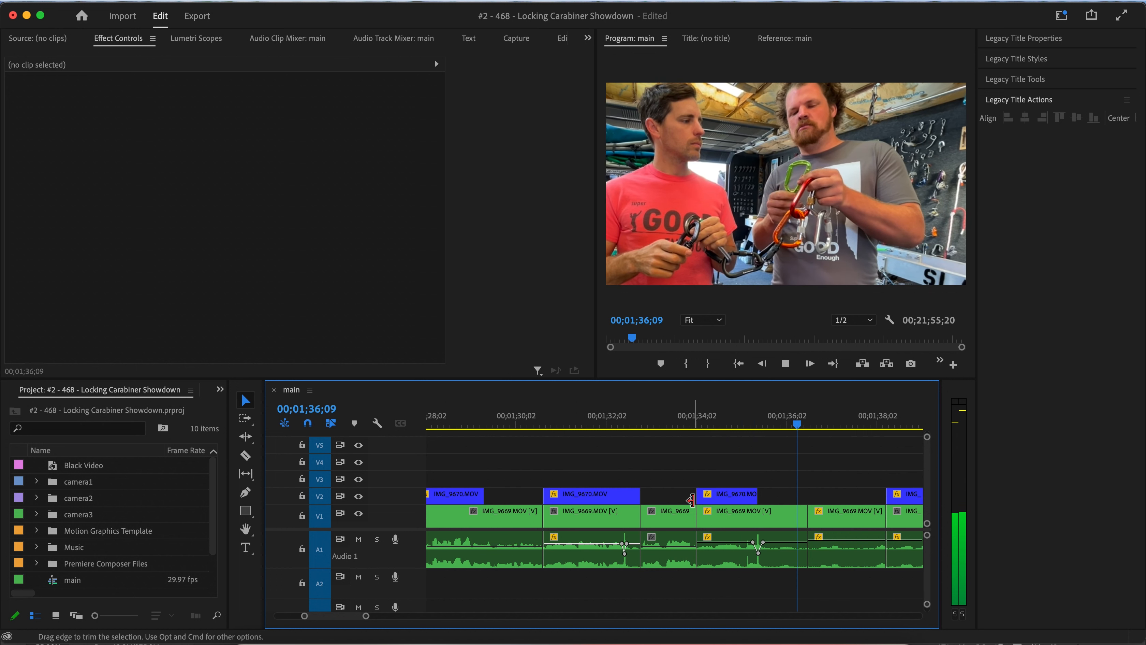
pyautogui.press('space')
pyautogui.press('-')
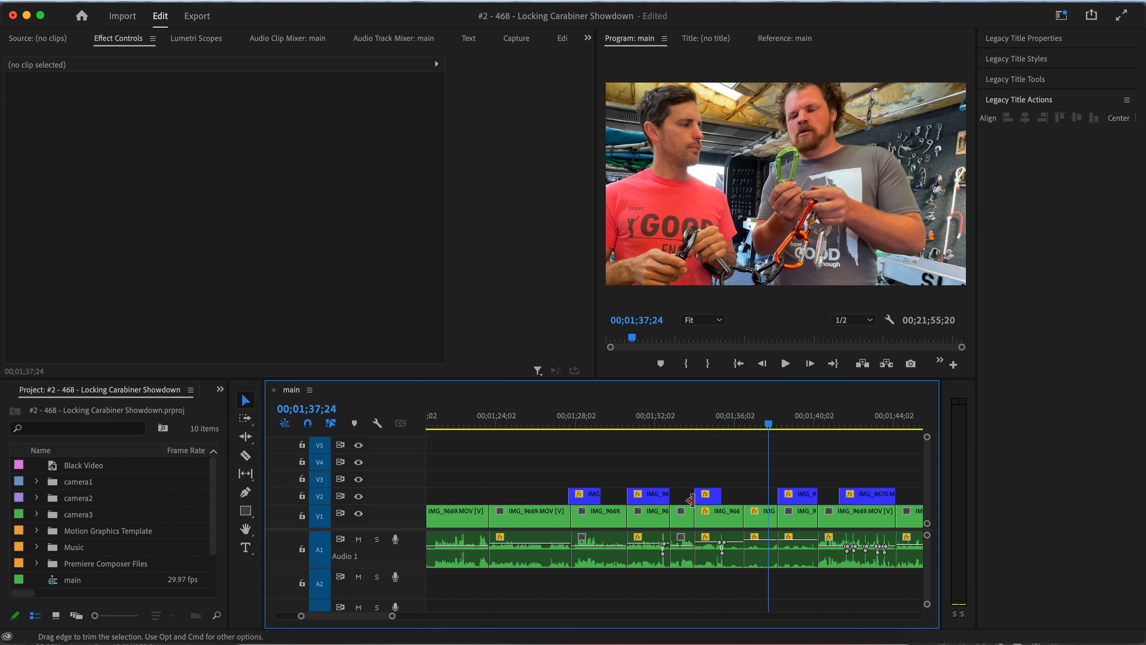
pyautogui.hscroll(3, 691, 499)
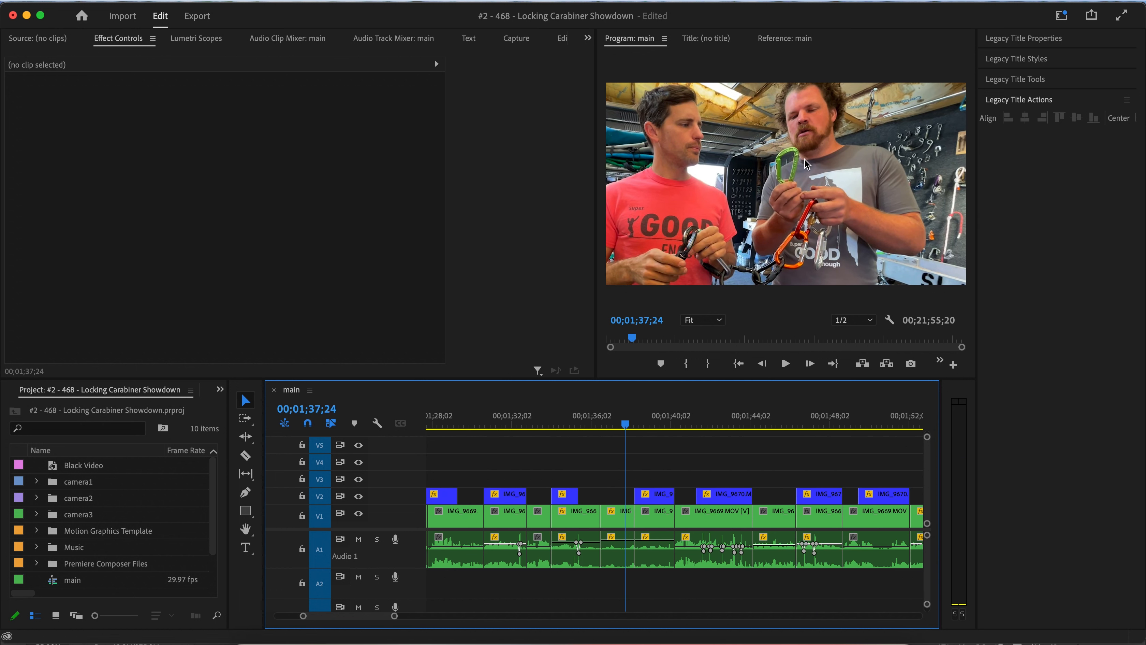
pyautogui.moveTo(552, 423); pyautogui.dragTo(572, 428)
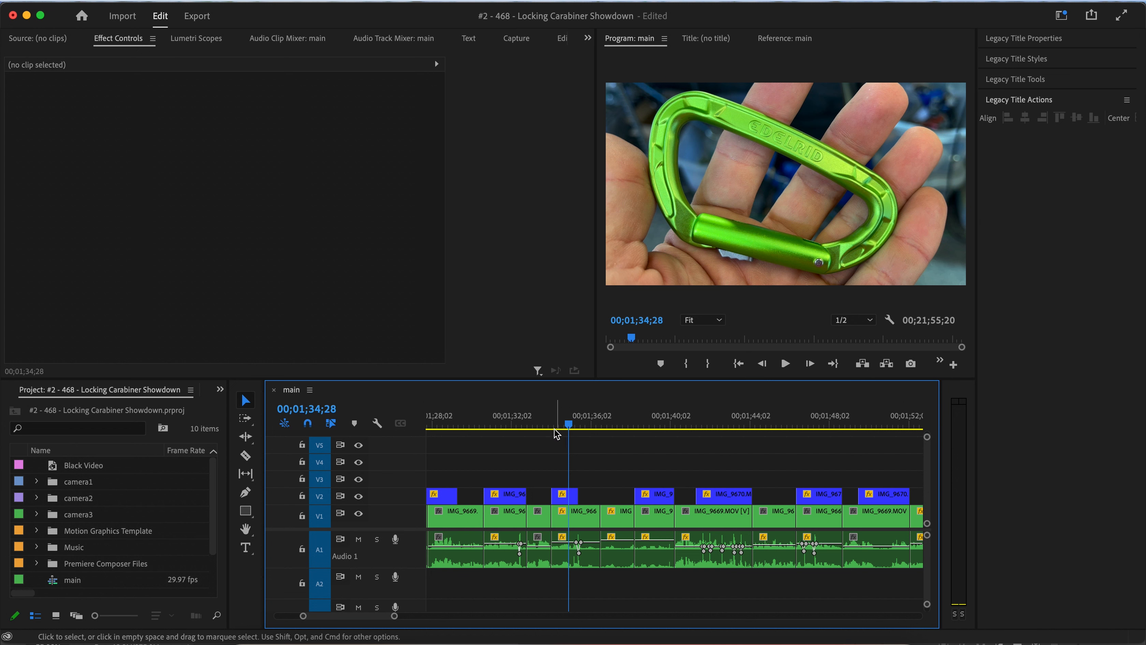
pyautogui.moveTo(548, 428); pyautogui.dragTo(548, 426)
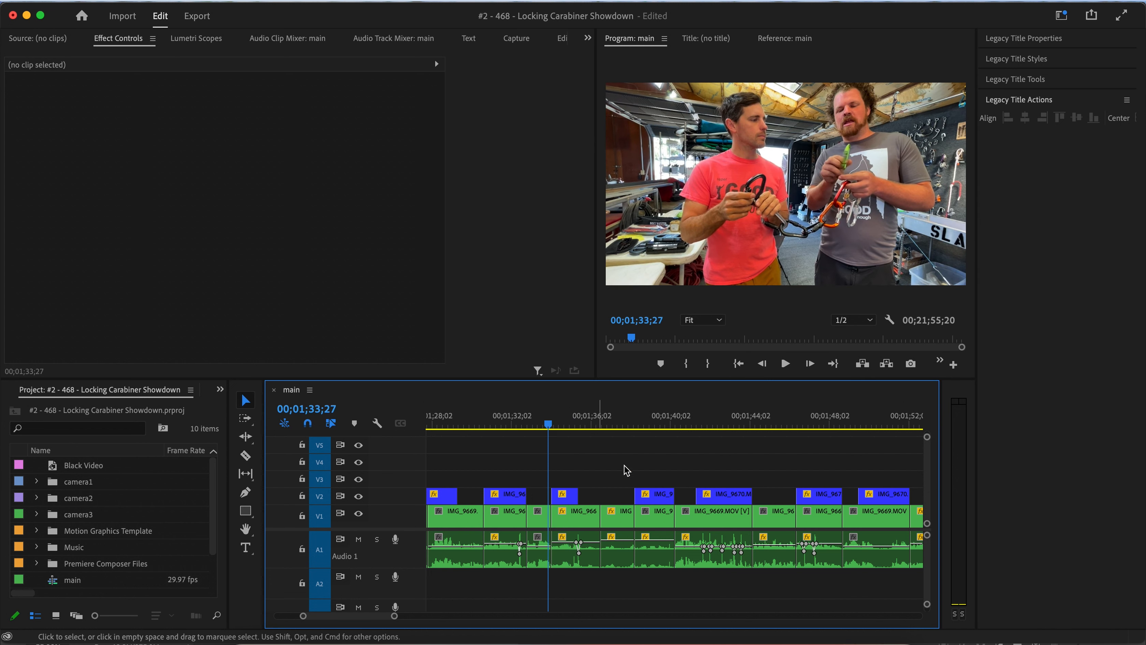
pyautogui.keyDown('alt'); pyautogui.scroll(3, 600, 491); pyautogui.keyUp('alt')
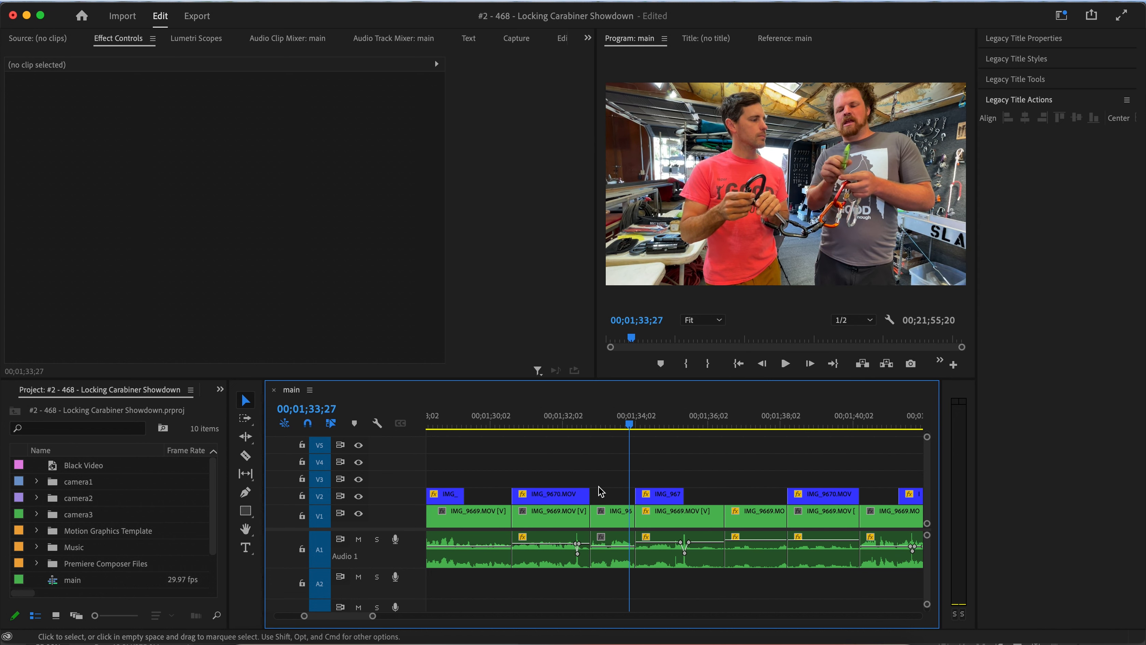
pyautogui.press('super+z')
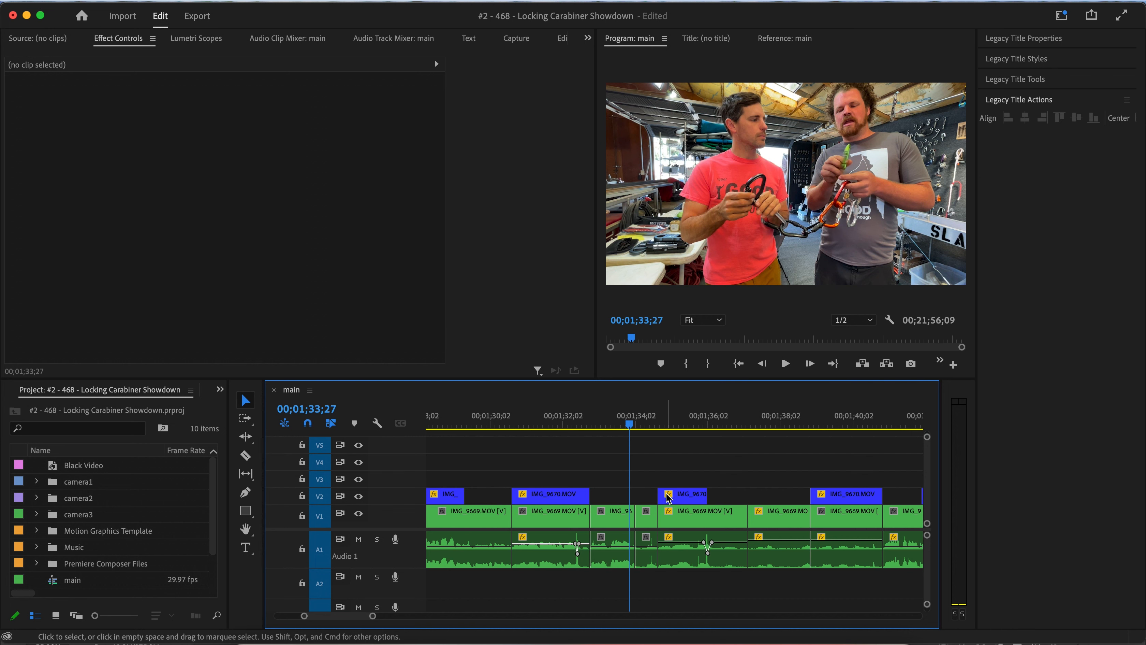
# Try shifting the V2 cutaway later and ripple-deleting the short V1 segment at 00;01;34, then undo both edits.
pyautogui.moveTo(684, 498); pyautogui.dragTo(723, 498)
pyautogui.press('Down')
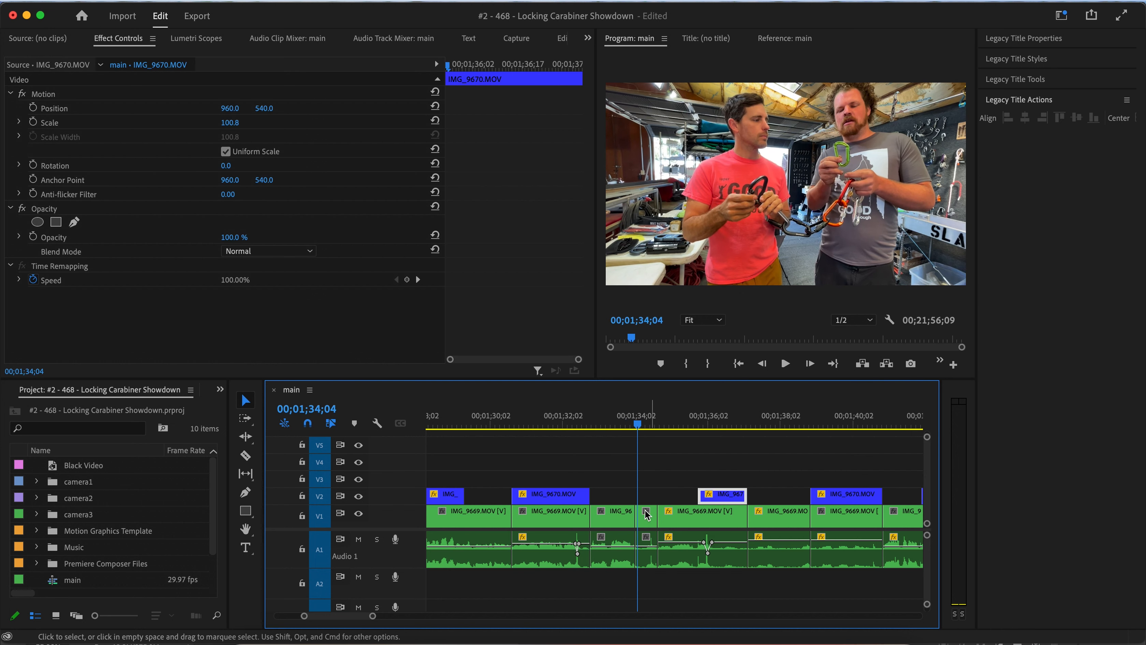
pyautogui.click(646, 517)
pyautogui.hotkey('shift', 'Delete')
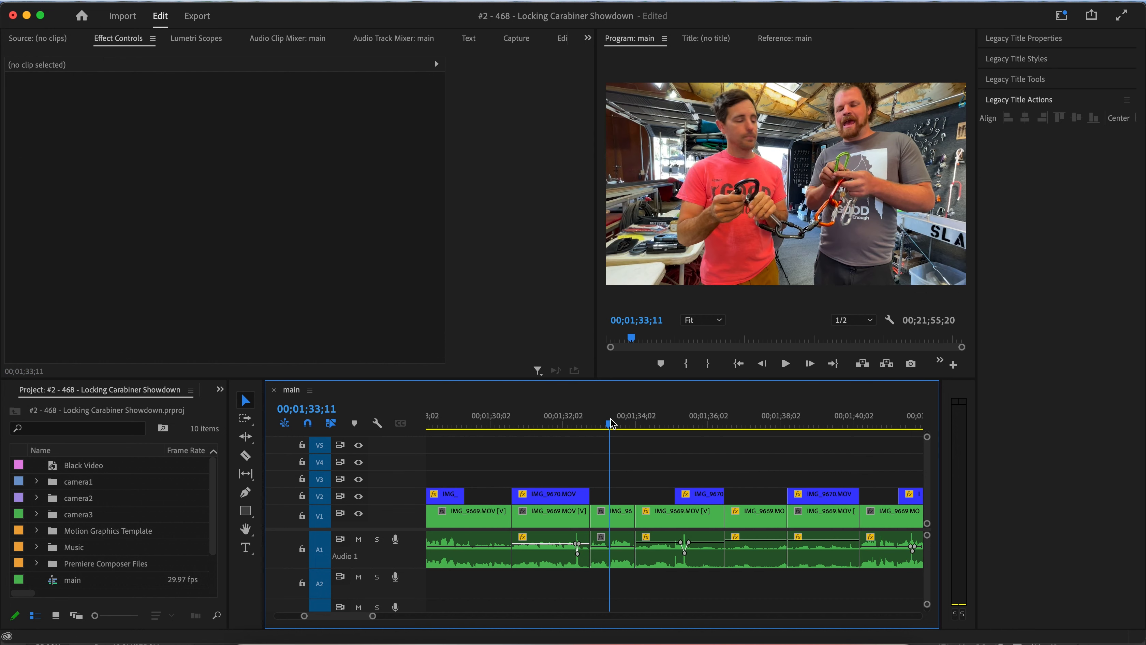
pyautogui.press('space')
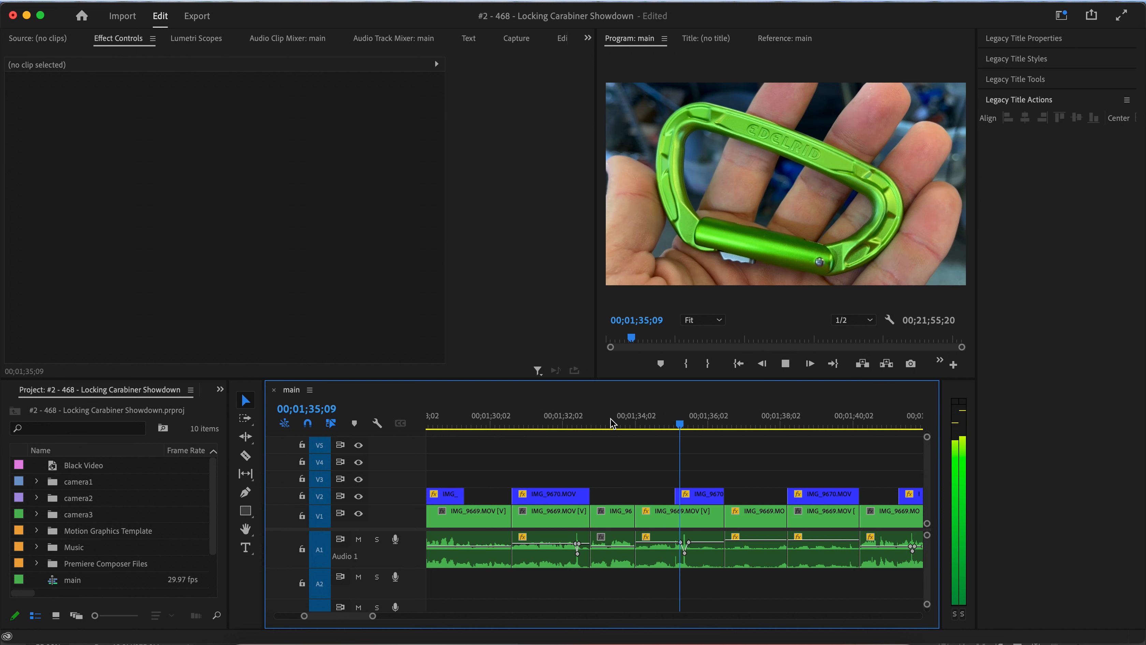
pyautogui.press('space')
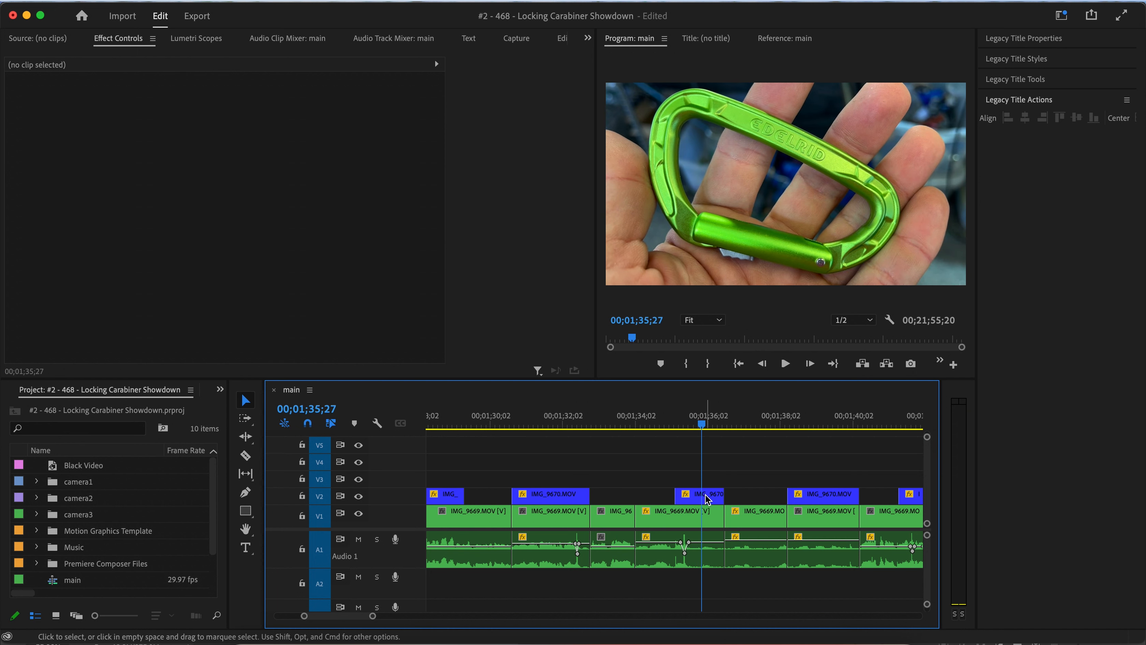
pyautogui.press('super+z')
pyautogui.press('super+z')
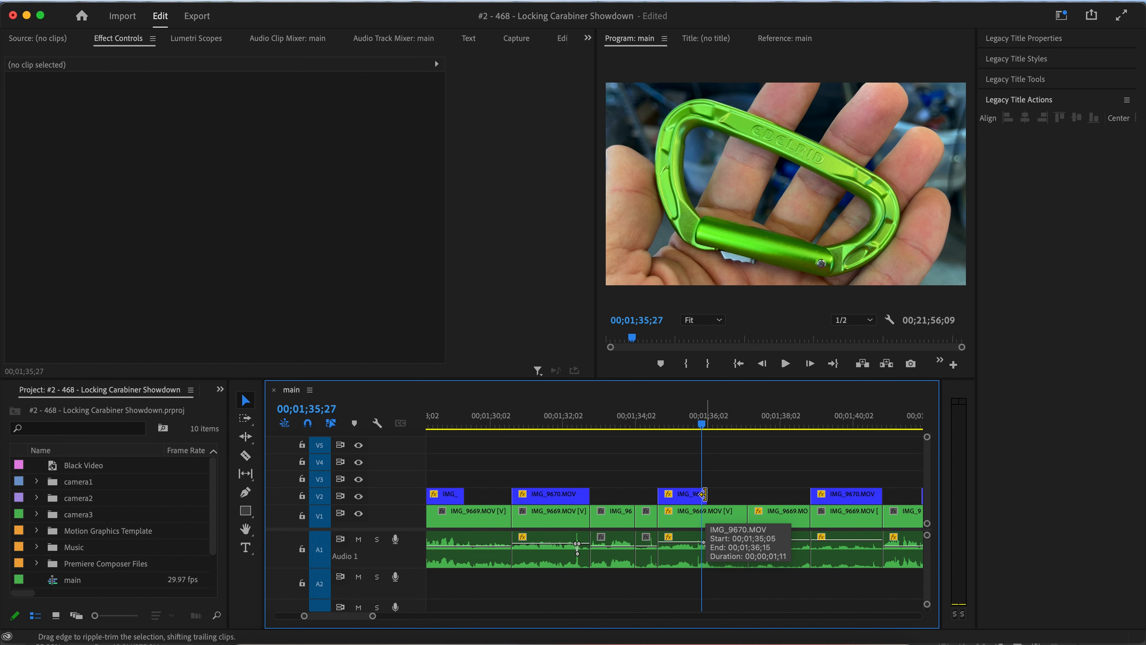
# Review the section from 00;01;33, then split the V1 clip at 00;01;34;02 and ripple-delete the segment after the cut.
pyautogui.click(621, 423)
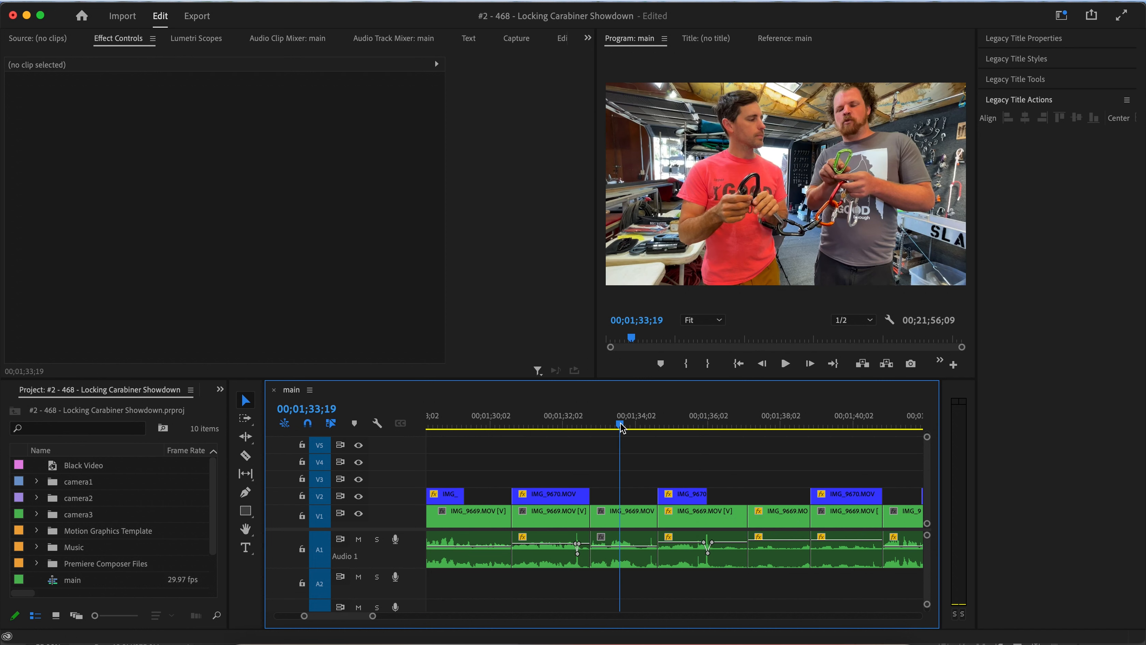
pyautogui.press('space')
pyautogui.press('space')
pyautogui.press('space')
pyautogui.press('space')
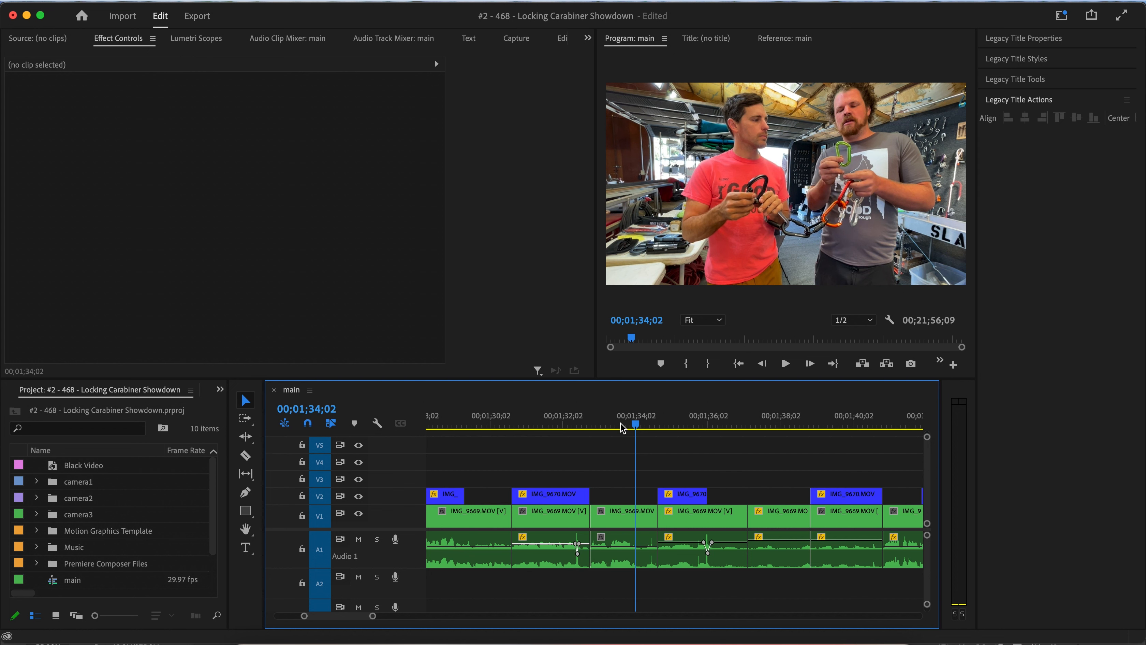
pyautogui.press('super+k')
pyautogui.click(649, 512)
pyautogui.hotkey('shift', 'Delete')
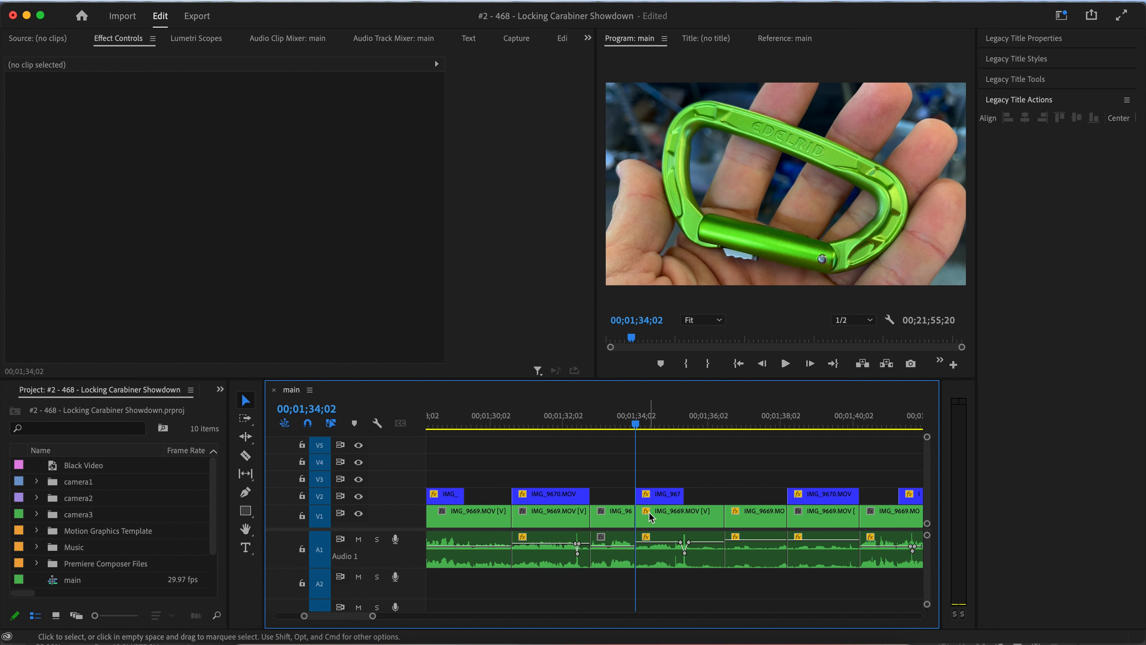
# Extend the IMG_9670 cutaway on V2 near 00;01;50 to start earlier, about 00;01;49, and play it back.
pyautogui.click(616, 422)
pyautogui.press('space')
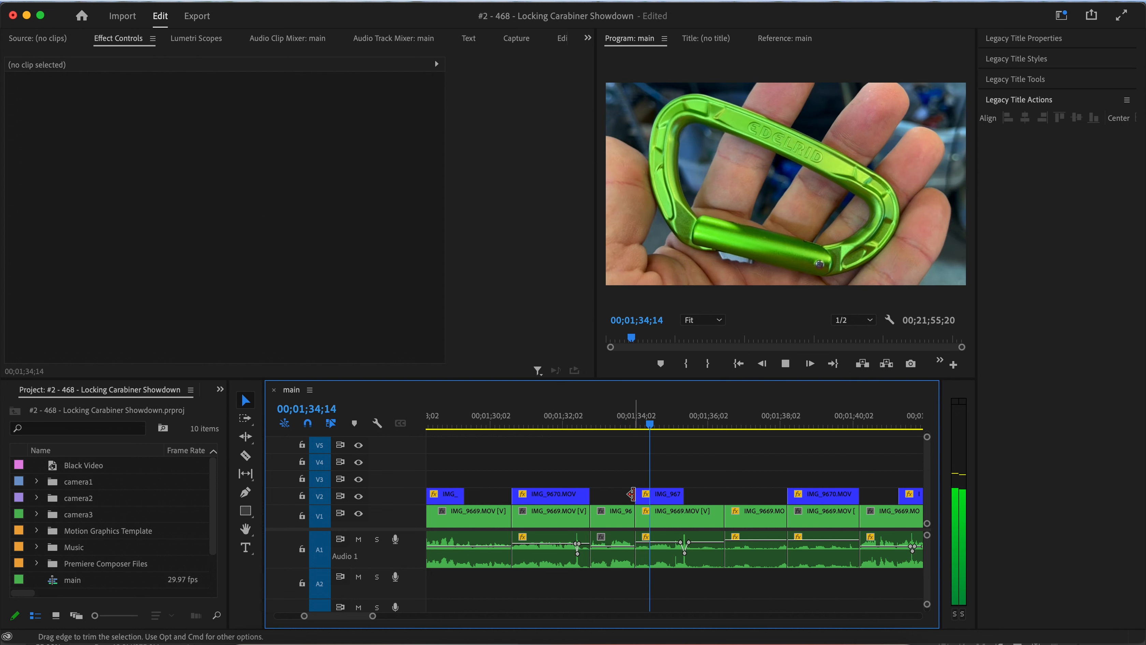
pyautogui.scroll(-5, 650, 519)
pyautogui.hscroll(3, 651, 520)
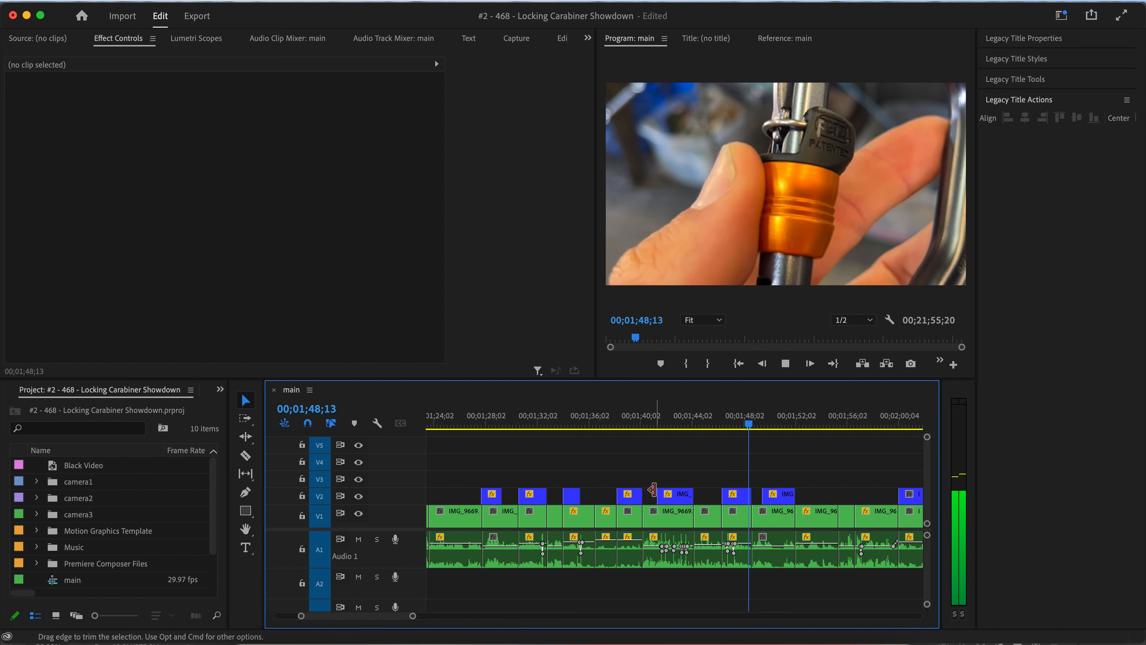
pyautogui.hscroll(5, 653, 490)
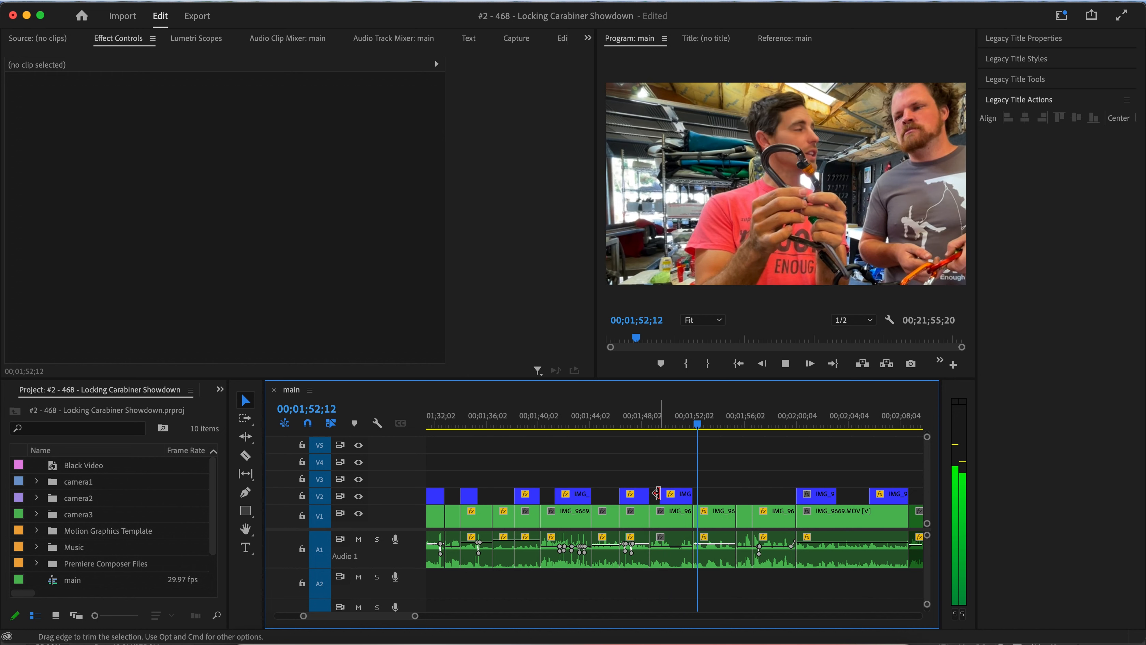
pyautogui.click(647, 424)
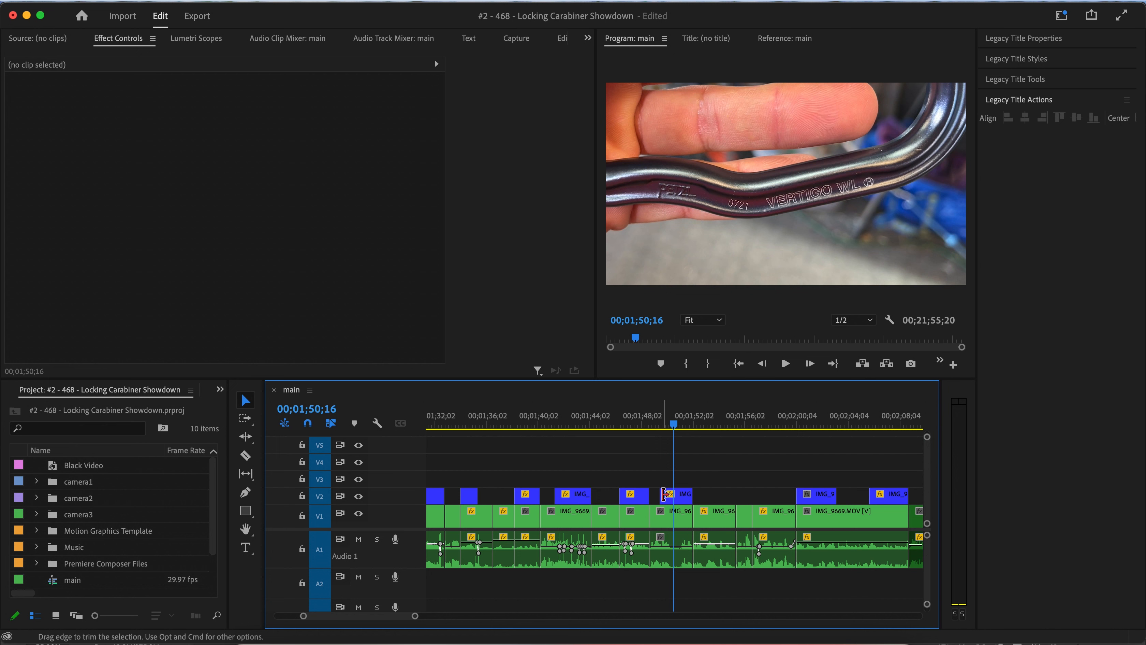
pyautogui.moveTo(662, 495); pyautogui.dragTo(650, 495)
pyautogui.press('space')
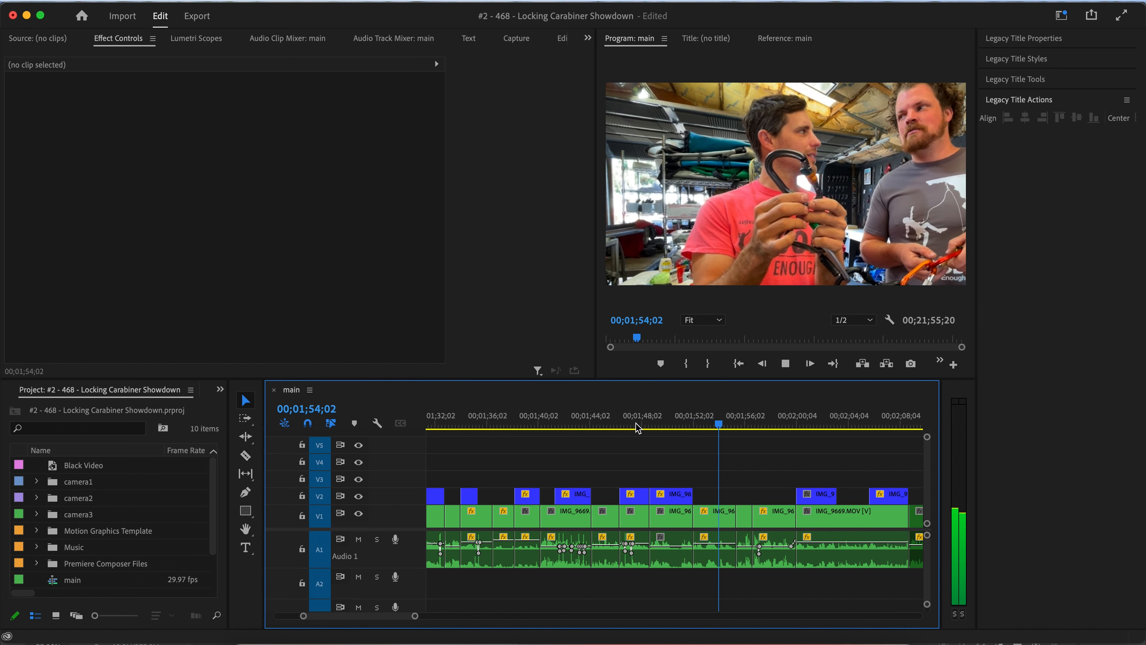
pyautogui.press('space')
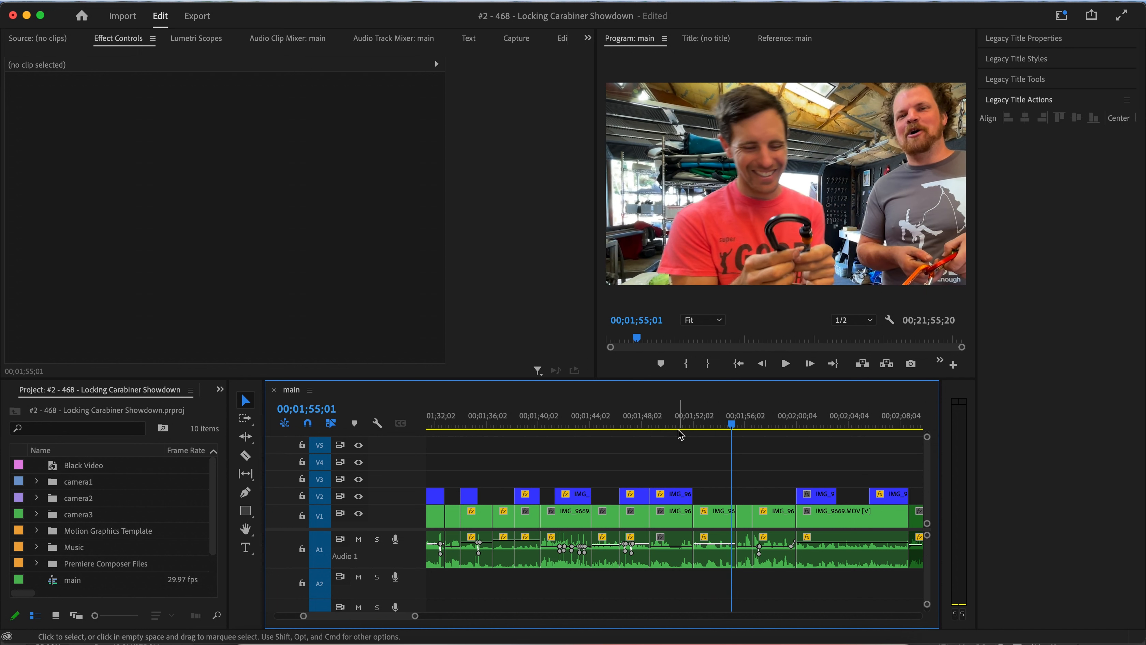
# Extend the IMG_9670 cutaway on V2 near 00;02;33 to start earlier, about 00;02;32, and play it back.
pyautogui.click(653, 420)
pyautogui.moveTo(668, 421)
pyautogui.mouseDown()
pyautogui.moveTo(704, 420)
pyautogui.moveTo(677, 422)
pyautogui.mouseUp()
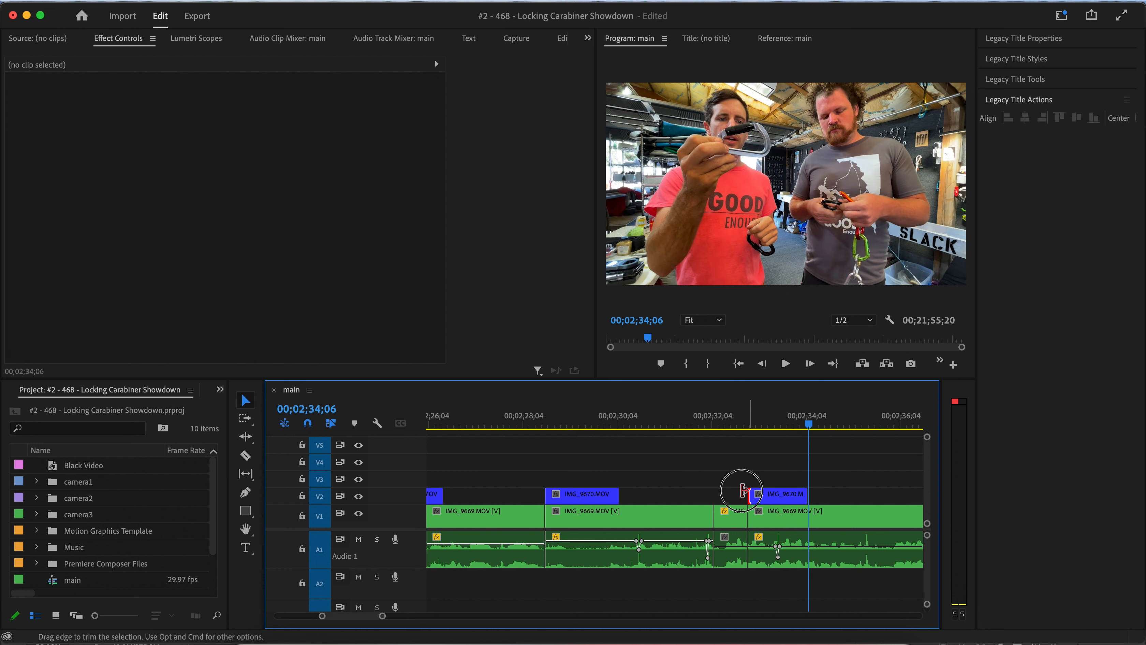
pyautogui.moveTo(749, 494); pyautogui.dragTo(714, 493)
pyautogui.click(686, 414)
pyautogui.press('space')
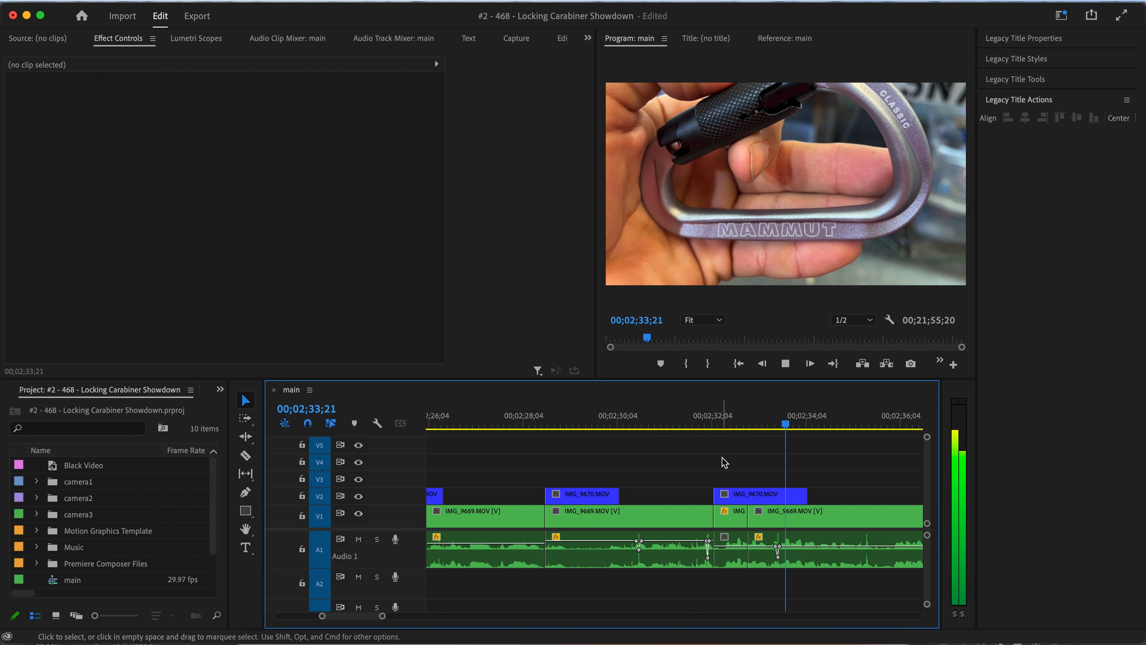
pyautogui.scroll(-1, 722, 457)
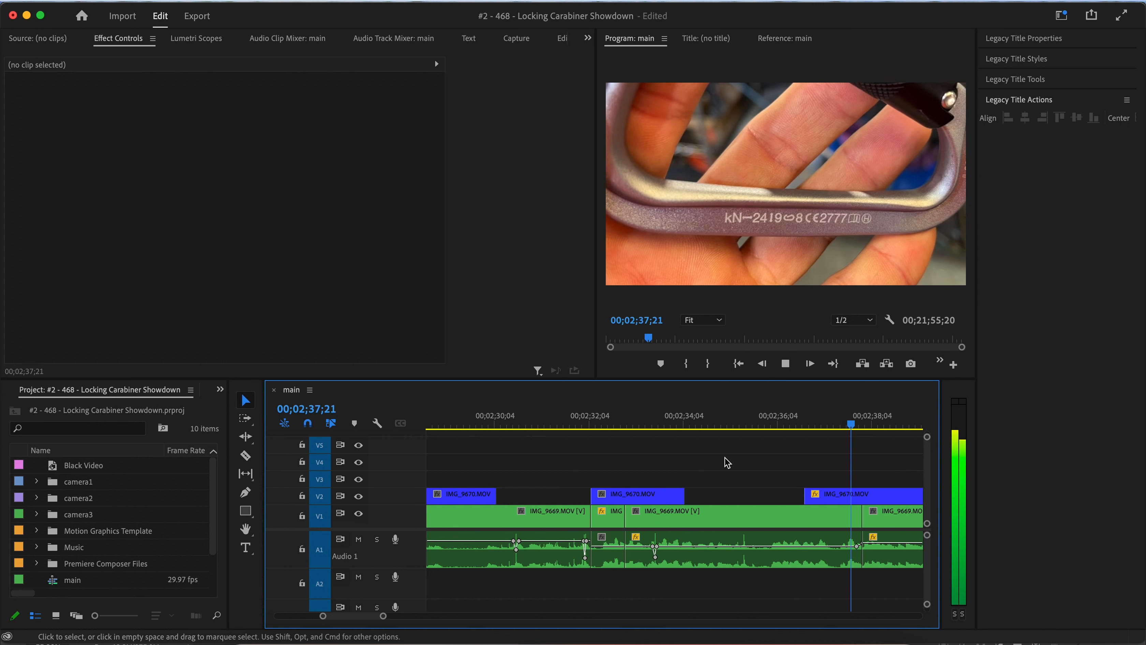
pyautogui.press('space')
pyautogui.hscroll(1, 712, 469)
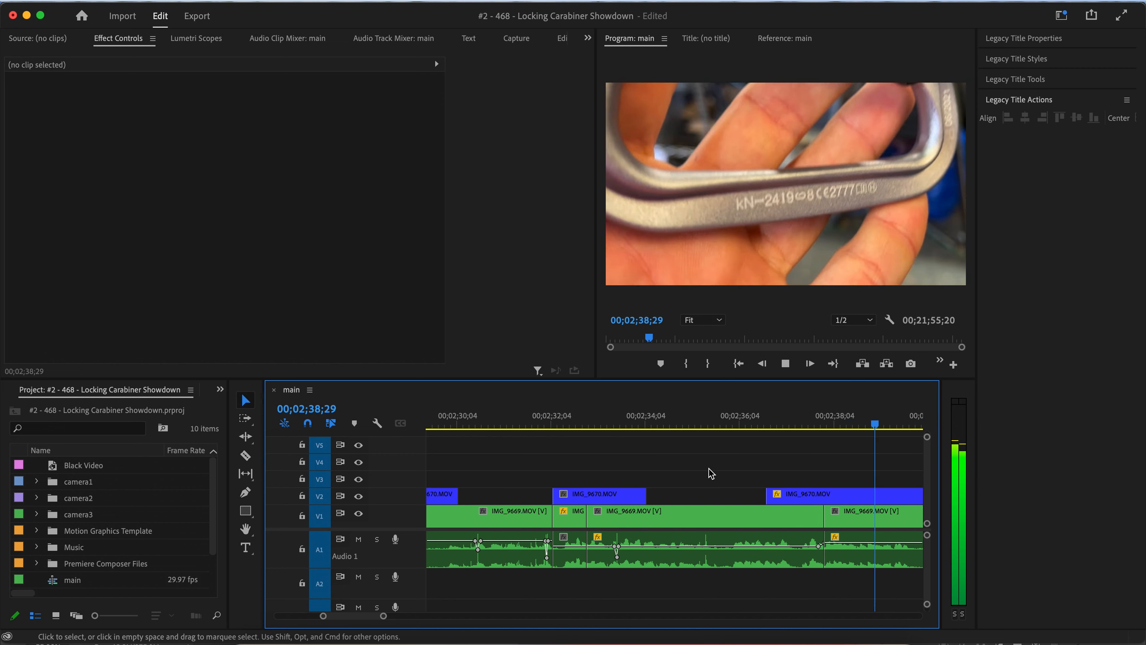
# Play back and scrub through the section around 00;02;32 to review the short V1 clip and cutaway timing.
pyautogui.scroll(-5, 708, 467)
pyautogui.press('space')
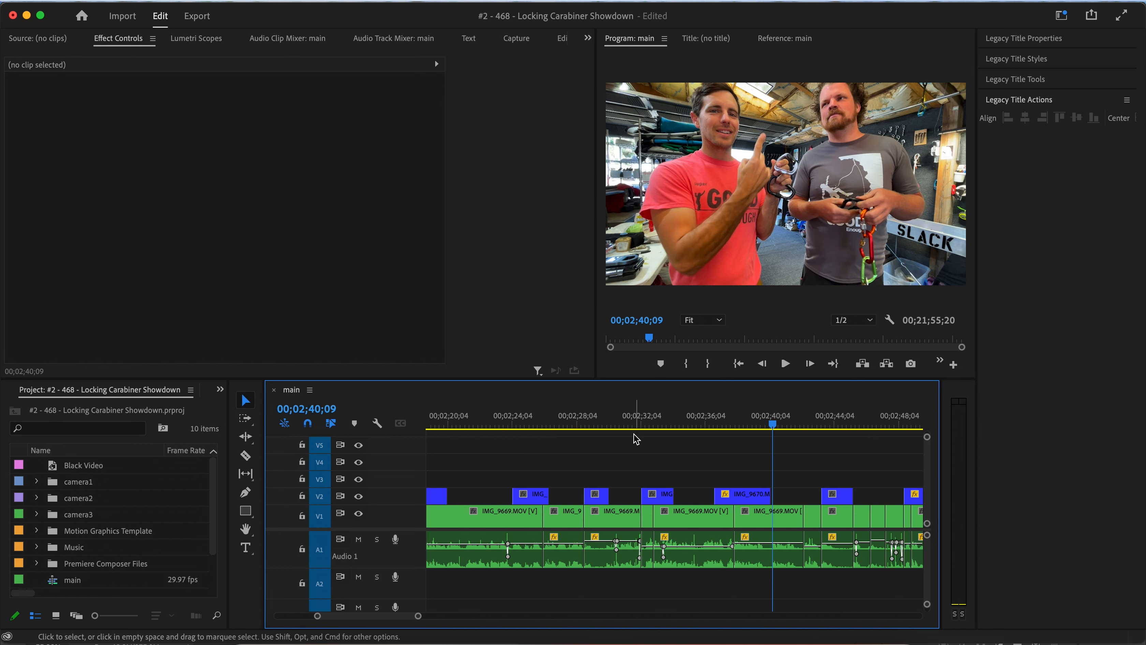
pyautogui.moveTo(632, 424); pyautogui.dragTo(655, 496)
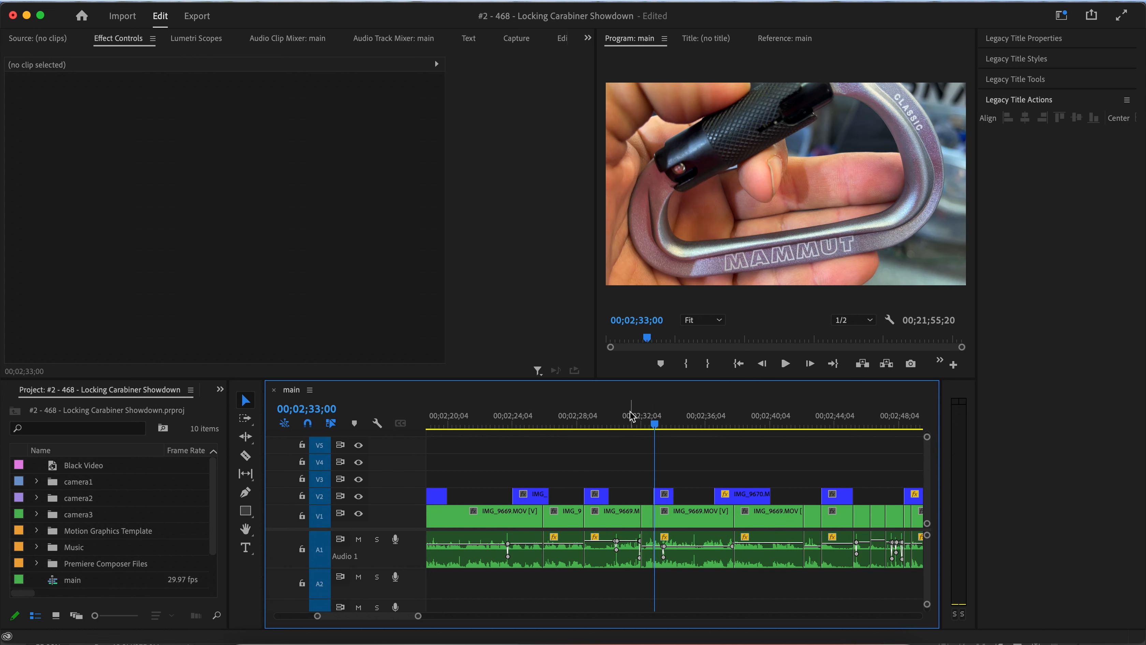
pyautogui.click(630, 425)
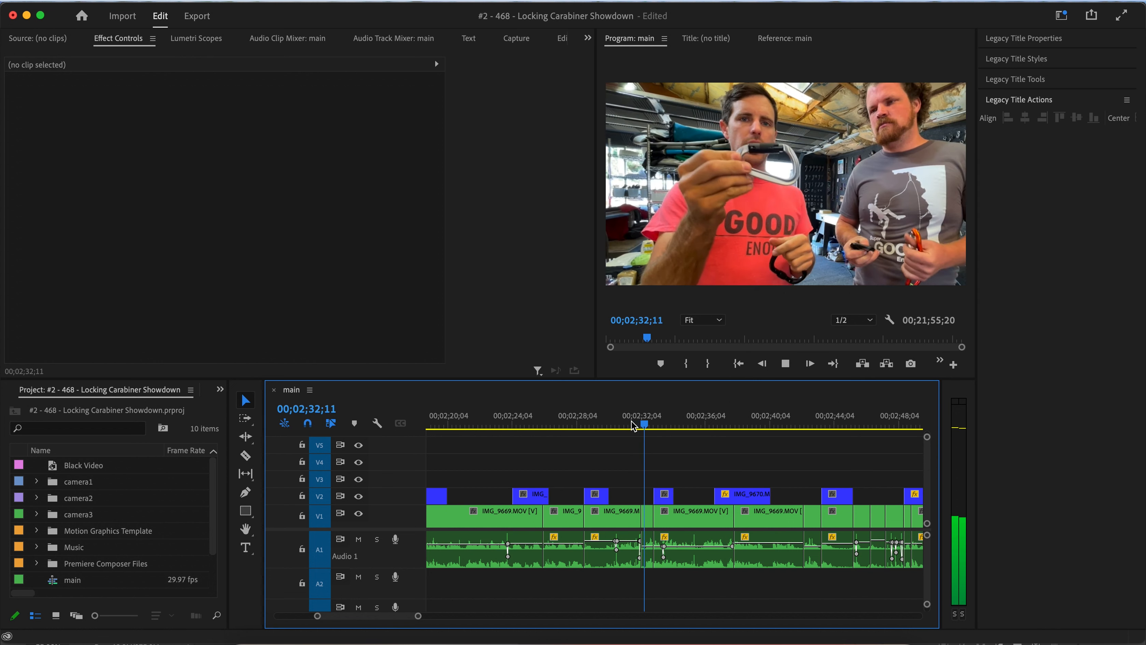
pyautogui.click(615, 425)
pyautogui.scroll(5, 632, 466)
pyautogui.press('space')
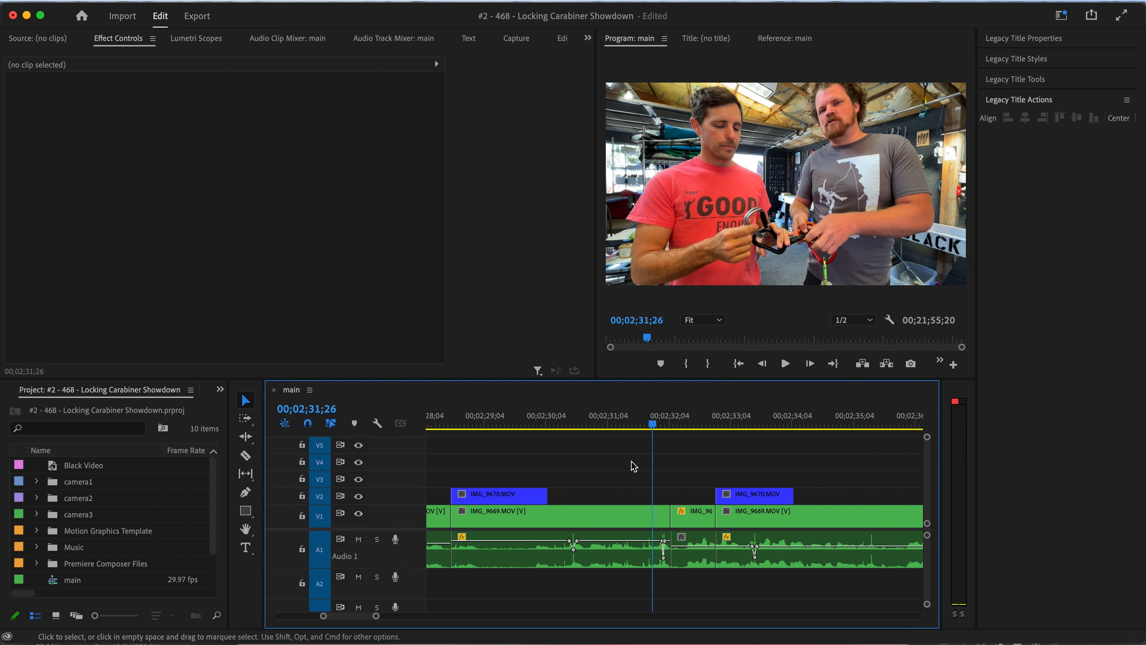
pyautogui.press('space')
pyautogui.press('space')
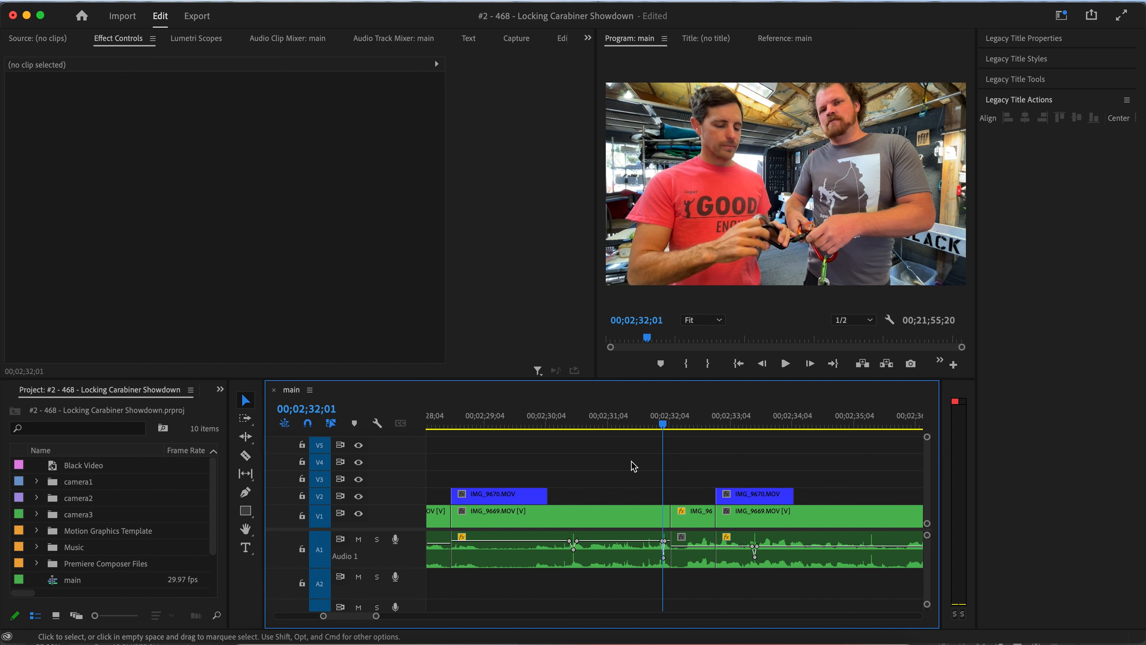
pyautogui.press('space')
pyautogui.moveTo(656, 421); pyautogui.dragTo(659, 422)
pyautogui.press('space')
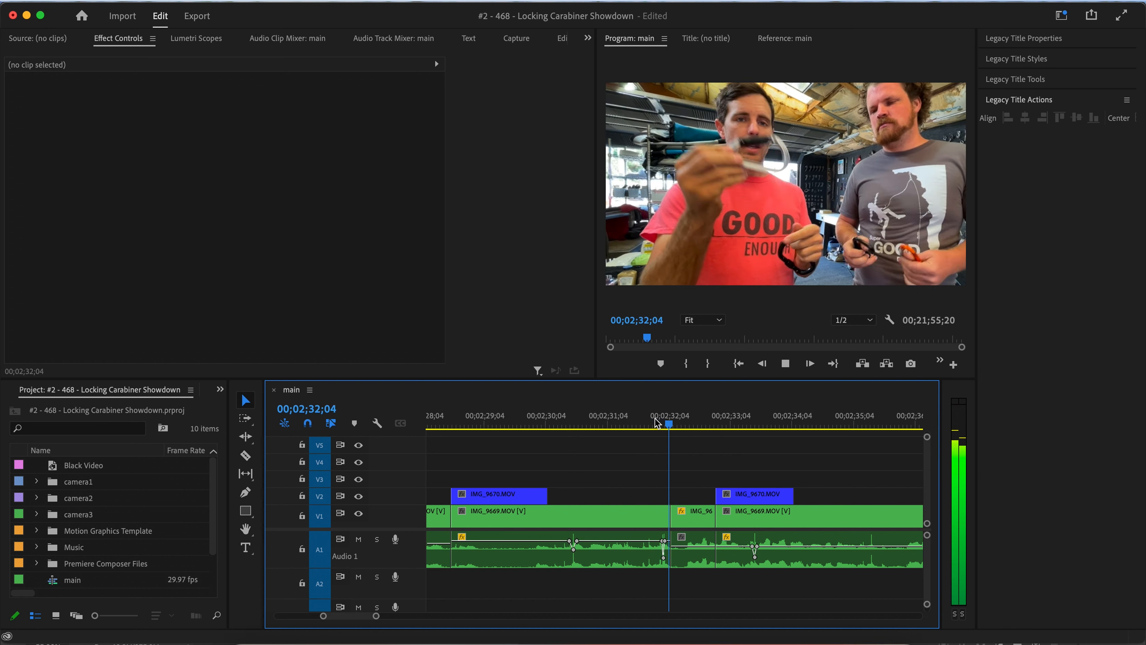
pyautogui.press('space')
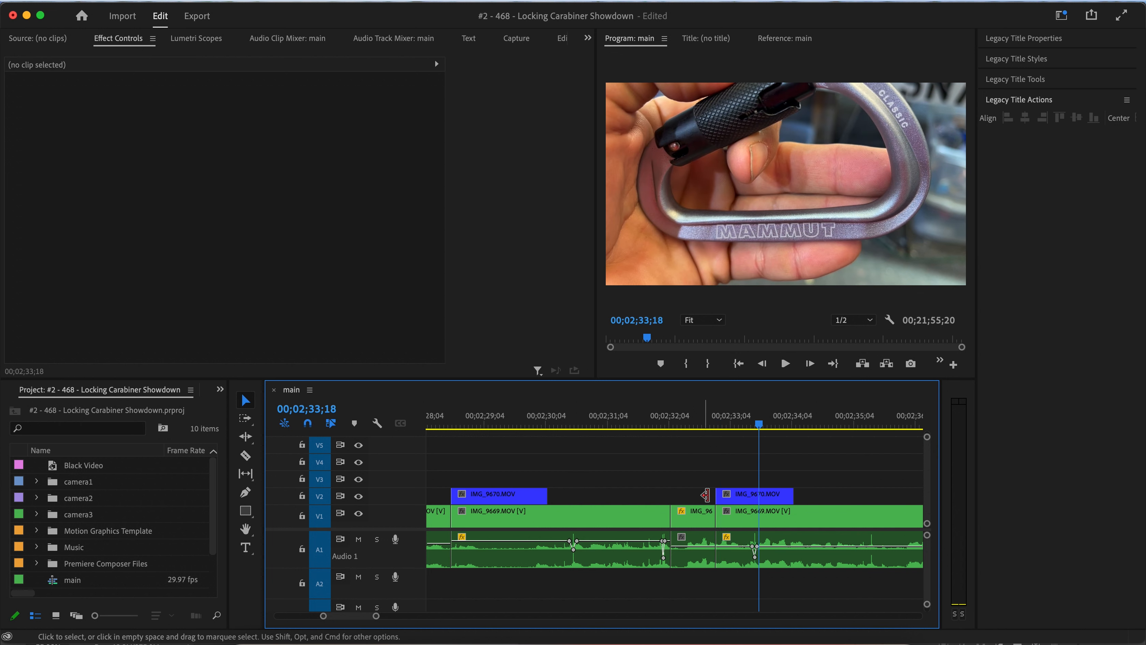
pyautogui.moveTo(676, 422); pyautogui.dragTo(697, 423)
# Extend the IMG_9670 cutaway on V2 further left so it covers the short V1 clip, starting about 00;02;32;06.
pyautogui.click(687, 513)
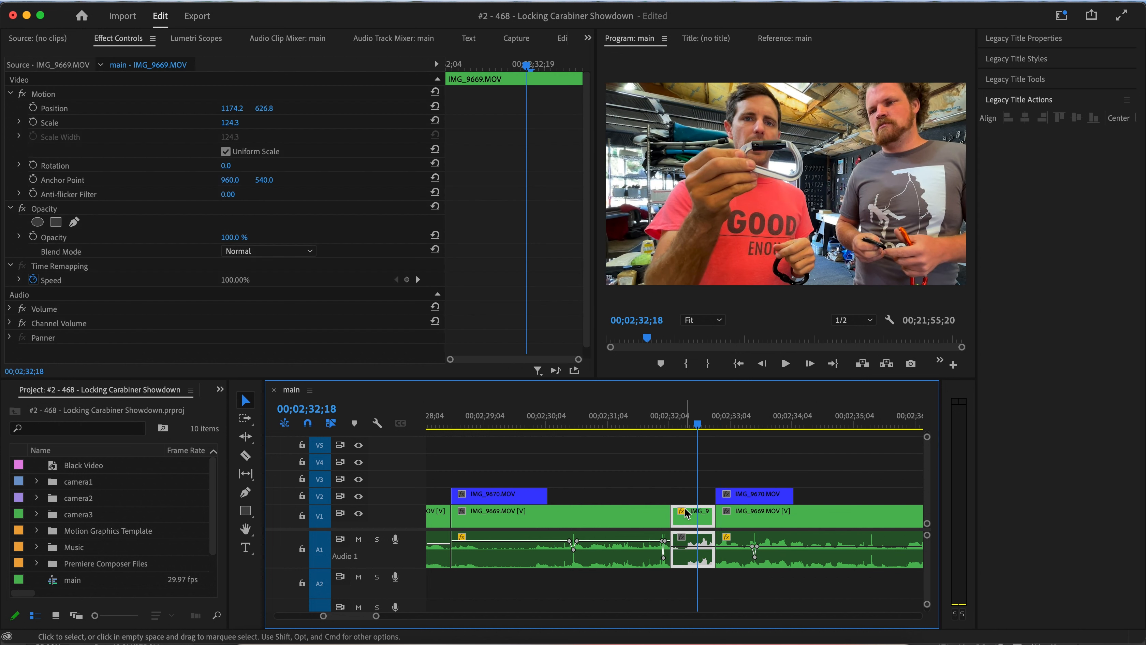
pyautogui.rightClick(685, 509)
pyautogui.click(687, 475)
pyautogui.scroll(2, 690, 507)
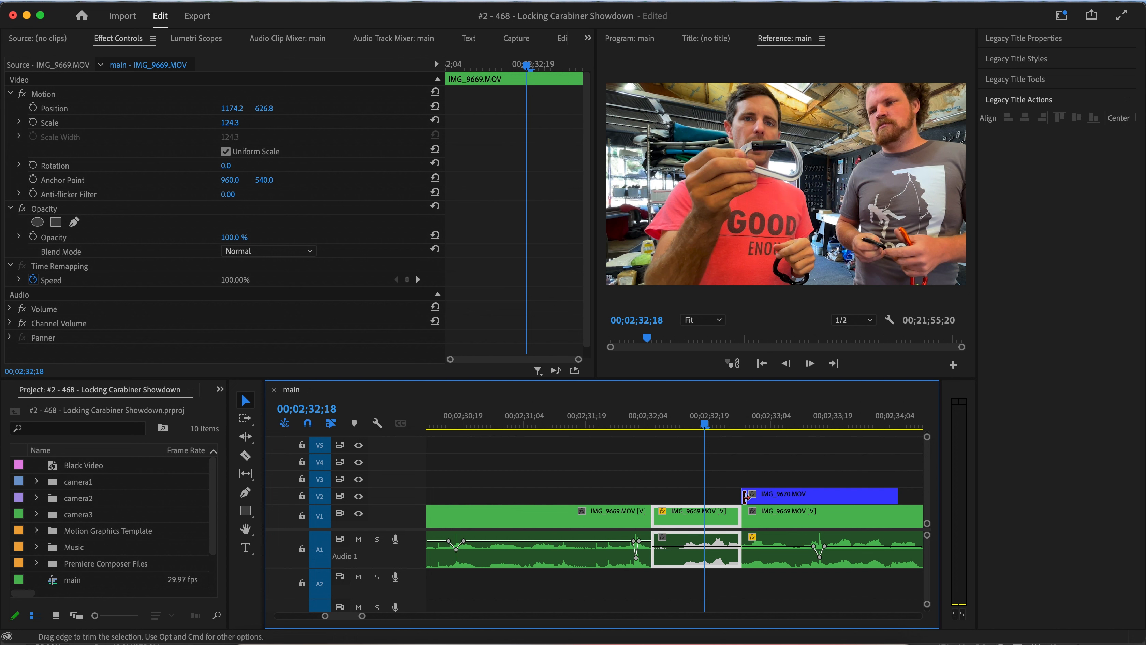
pyautogui.moveTo(746, 497); pyautogui.dragTo(657, 504)
pyautogui.scroll(-5, 657, 504)
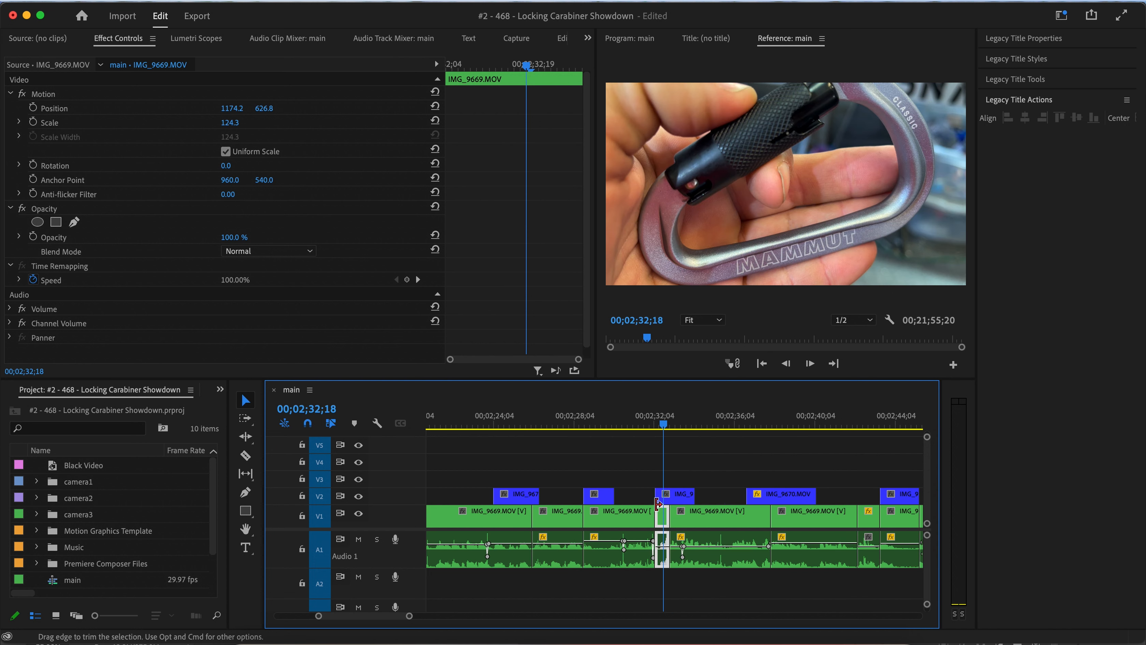
pyautogui.scroll(-2, 607, 444)
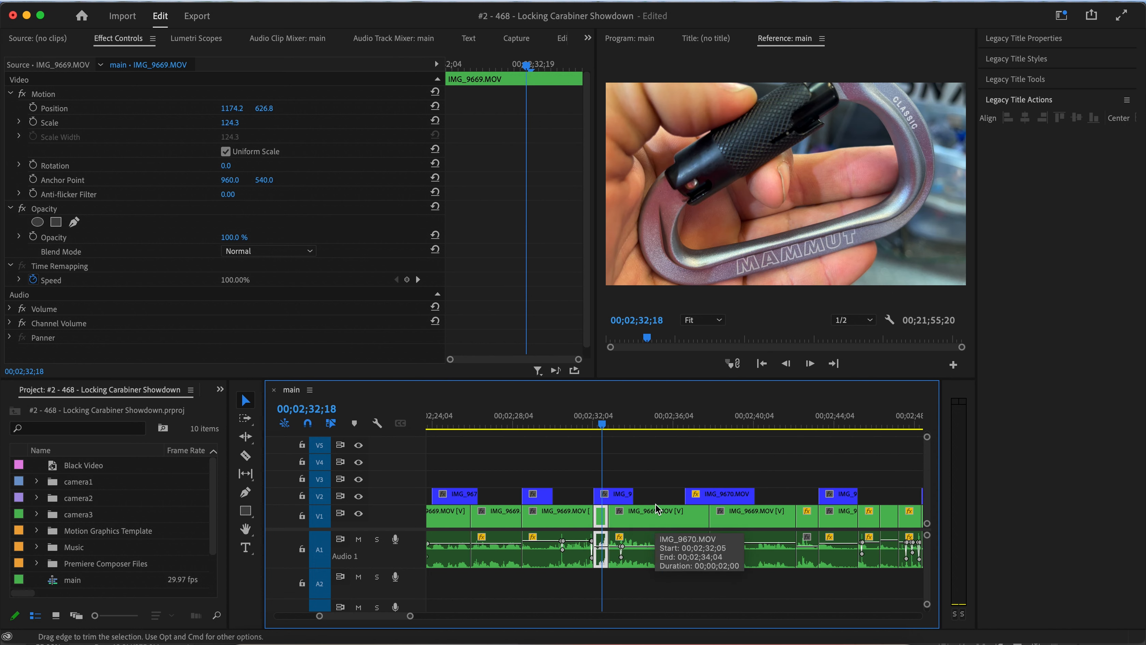
# Play back the edited section from about 00;02;31 to review the pacing of the cutaways.
pyautogui.click(588, 427)
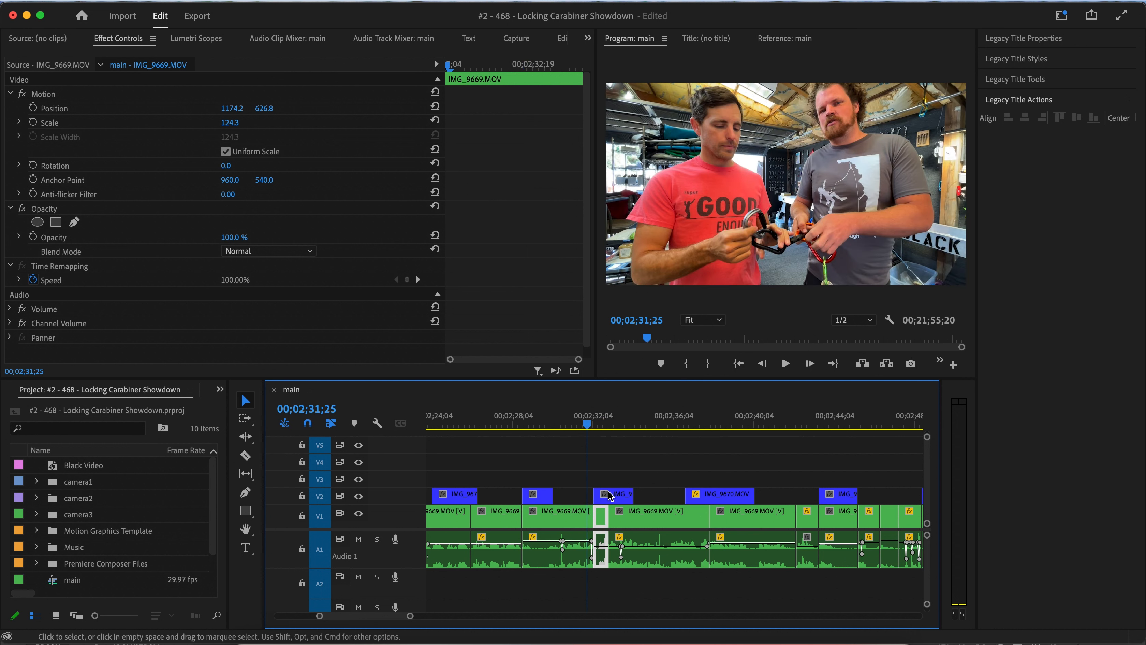
pyautogui.moveTo(620, 435); pyautogui.dragTo(574, 430)
pyautogui.press('space')
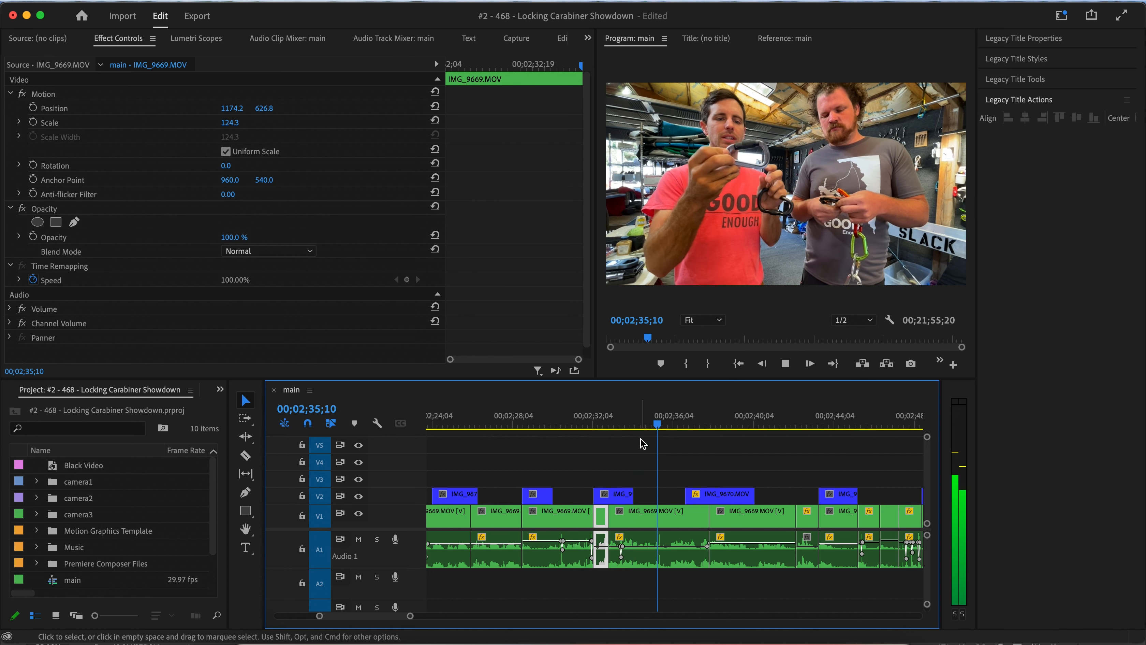
pyautogui.press('-')
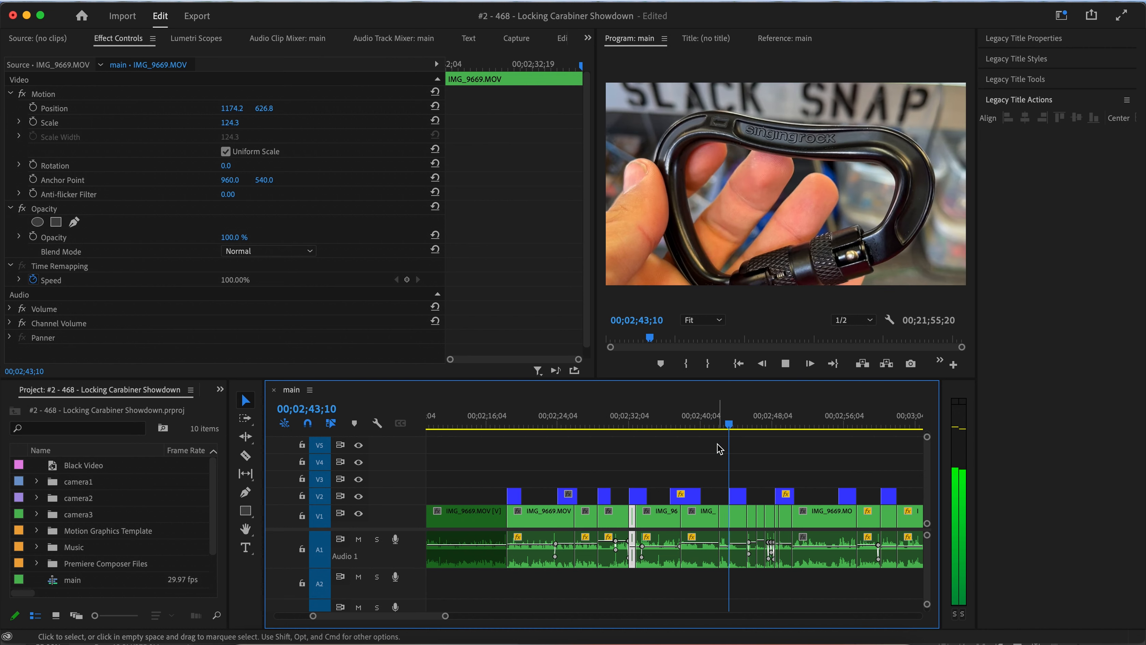
pyautogui.press('space')
pyautogui.scroll(5, 721, 480)
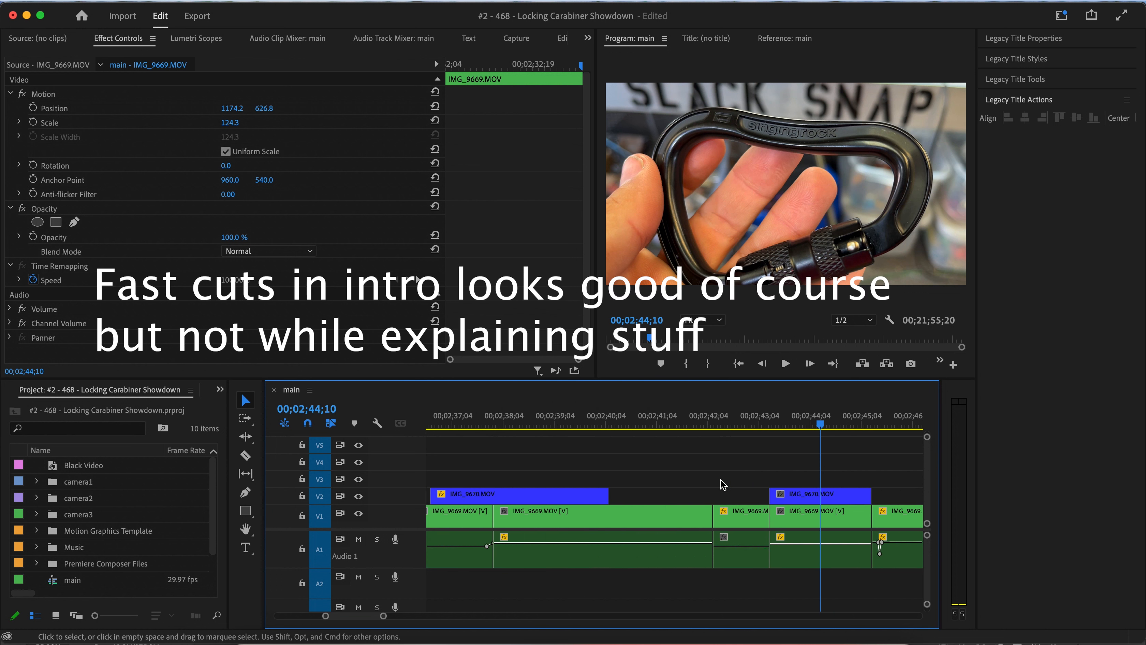
pyautogui.scroll(1, 722, 480)
pyautogui.click(753, 524)
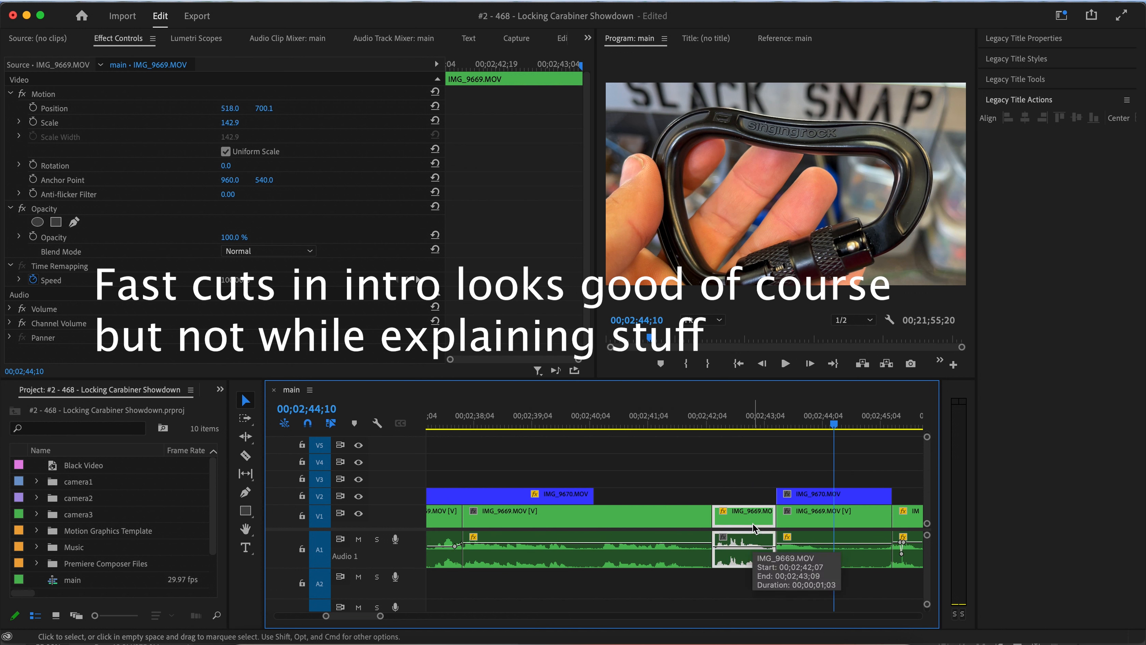
pyautogui.scroll(-5, 752, 523)
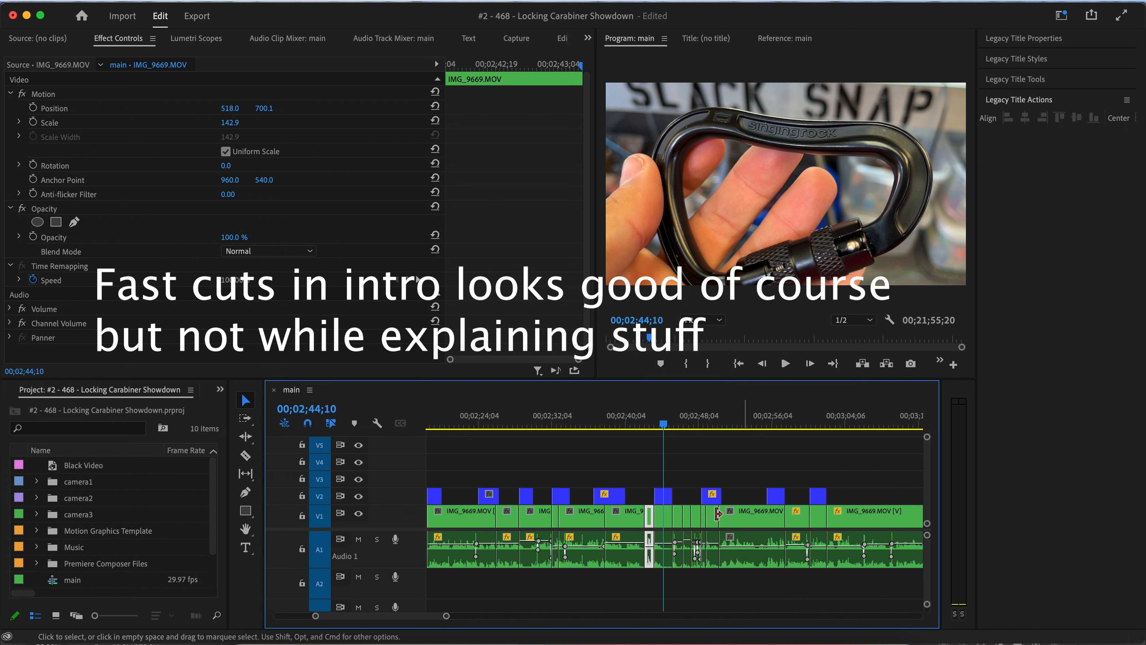
pyautogui.scroll(2, 672, 492)
pyautogui.scroll(2, 673, 491)
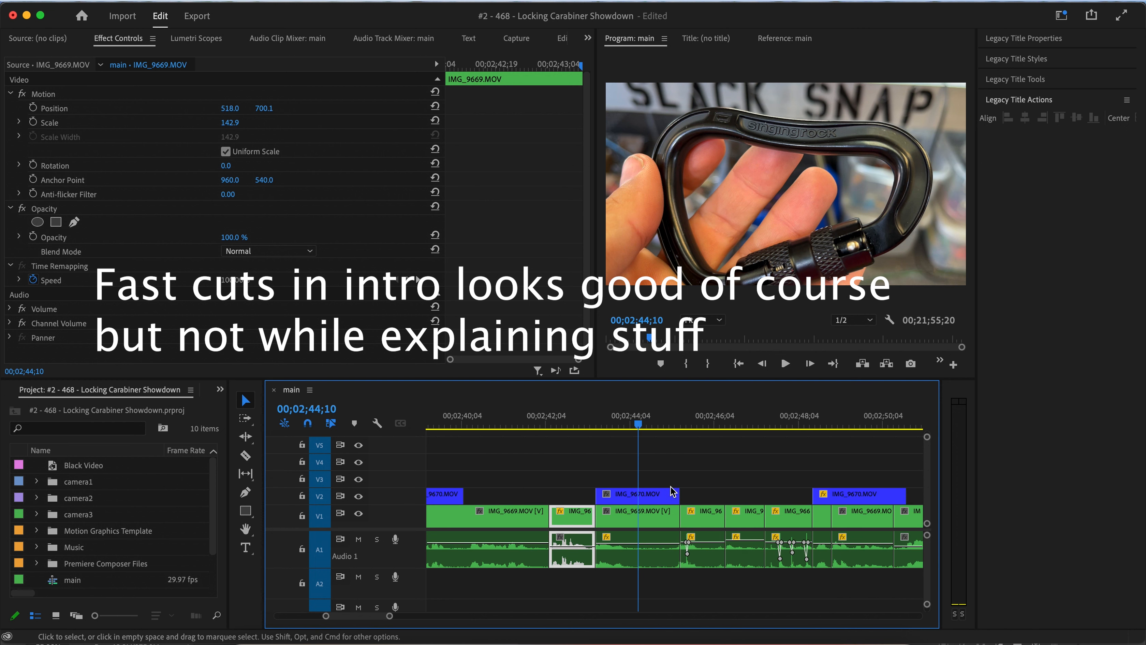
pyautogui.scroll(-3, 672, 491)
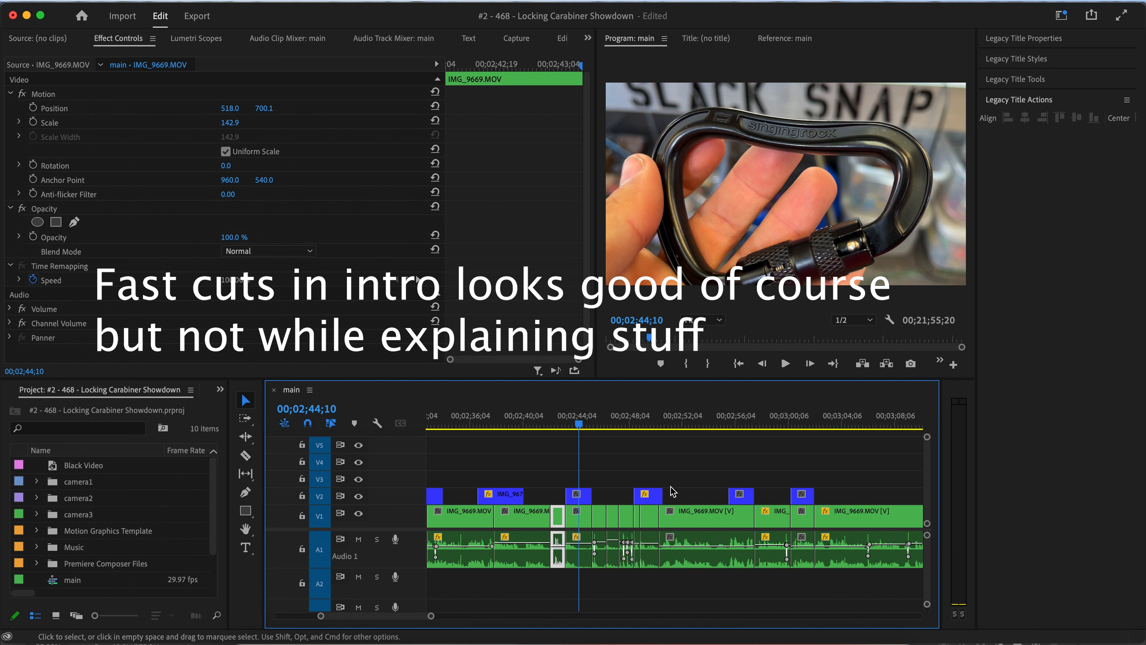
pyautogui.press('space')
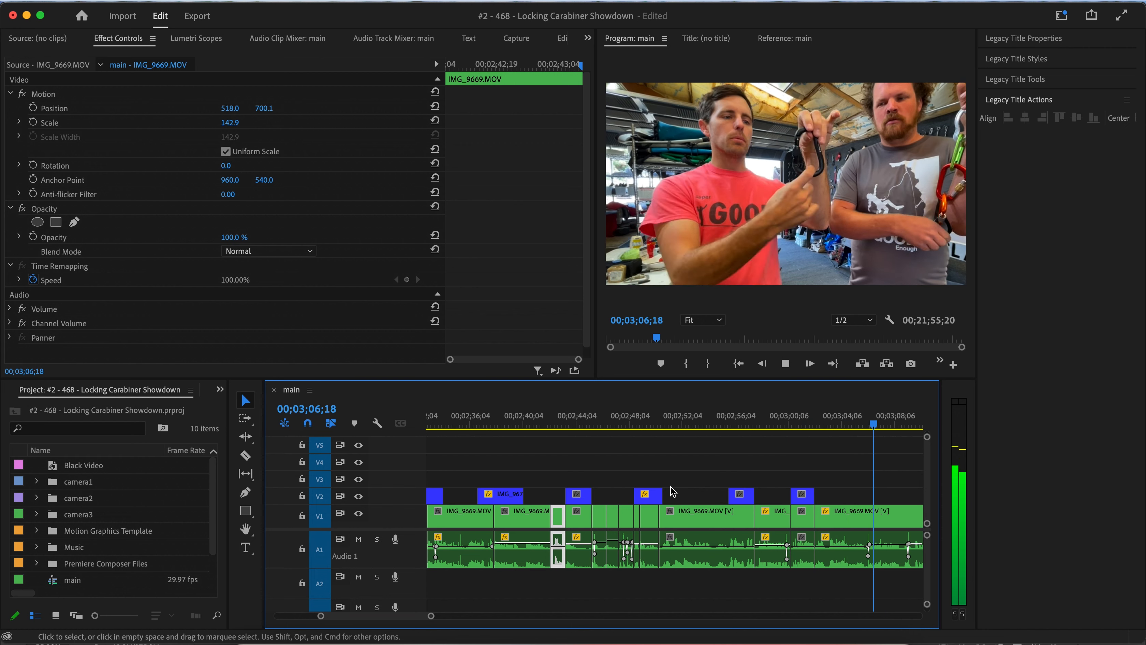
# Play through the later part of the timeline from about 00;03;25 to review the section.
pyautogui.scroll(-4, 673, 491)
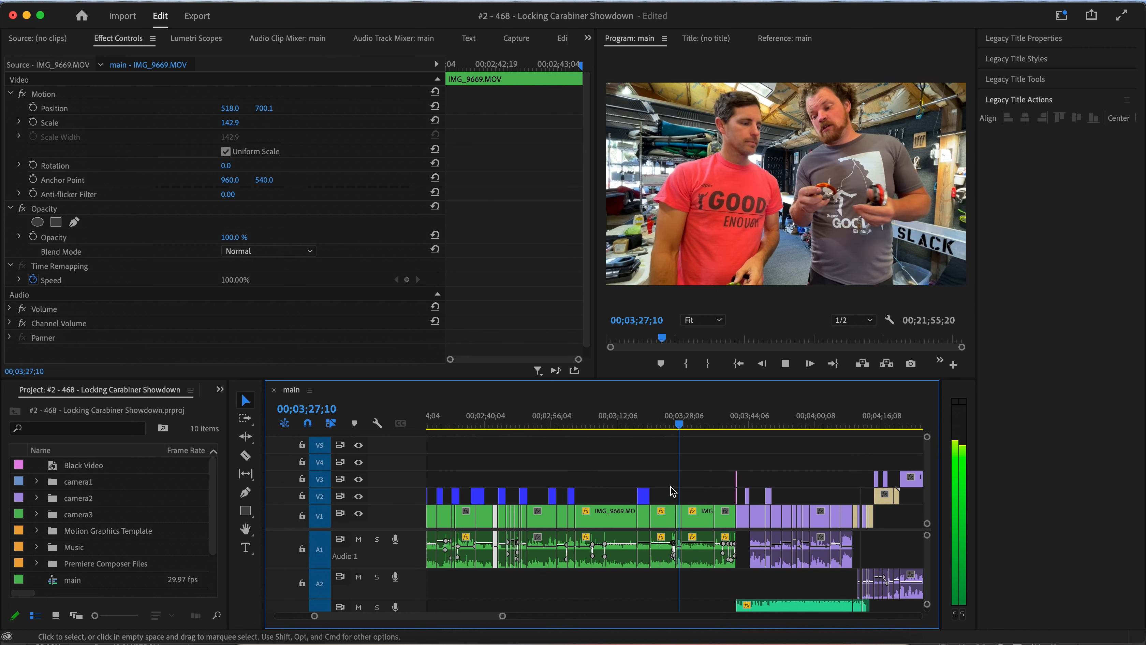
pyautogui.press('space')
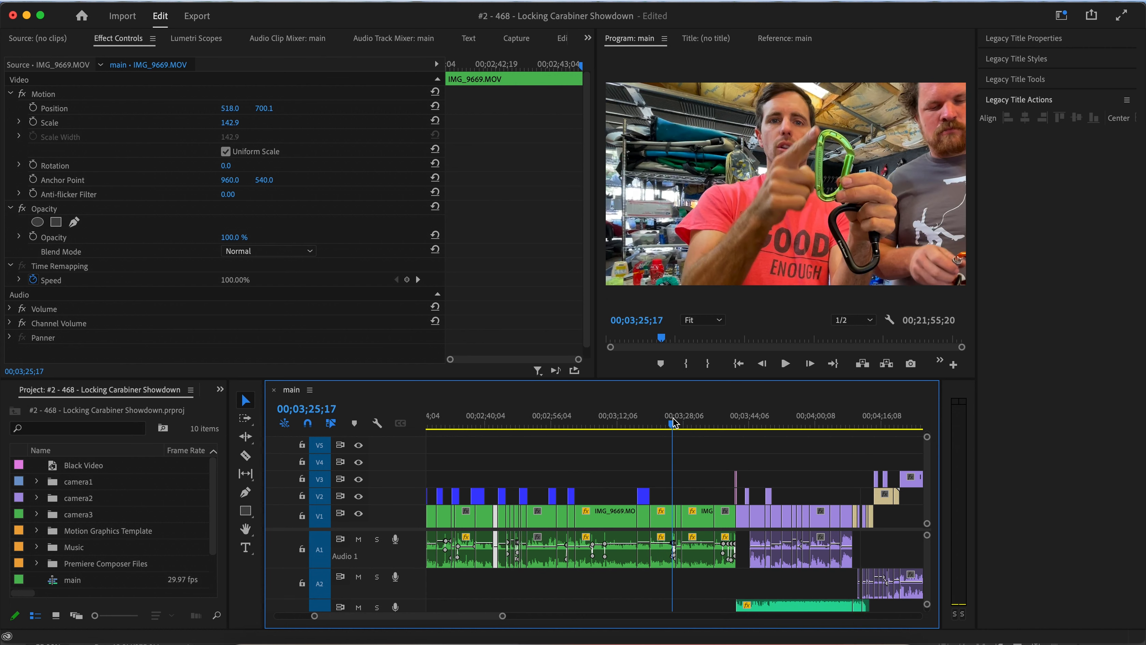
pyautogui.press('space')
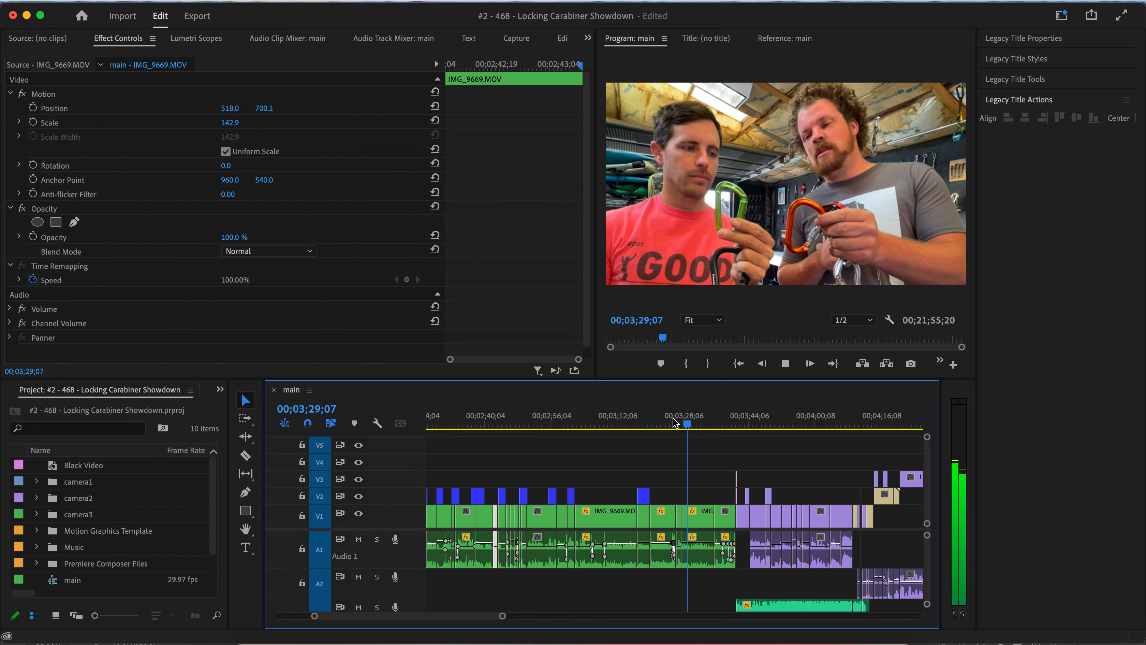
pyautogui.click(673, 424)
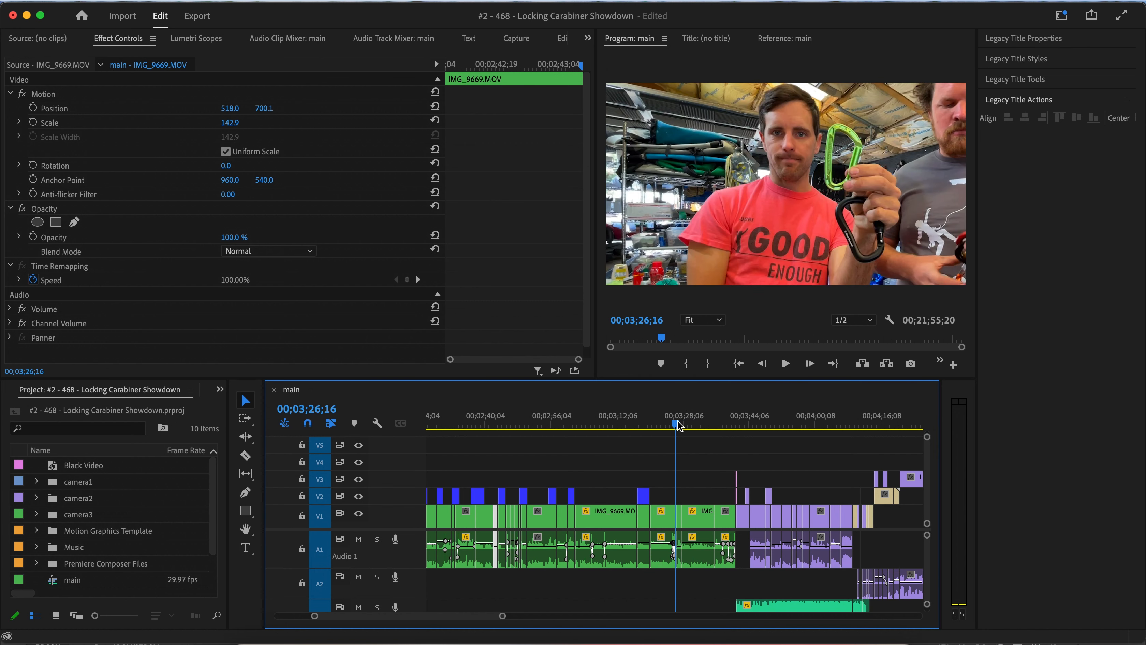
pyautogui.press('space')
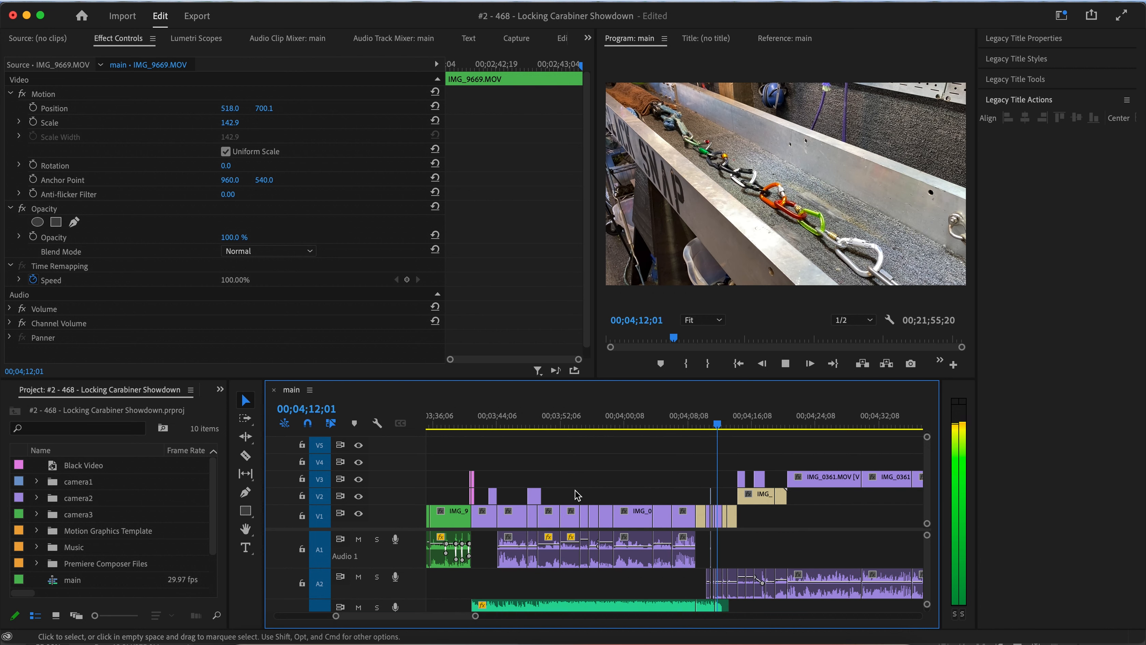
pyautogui.press('space')
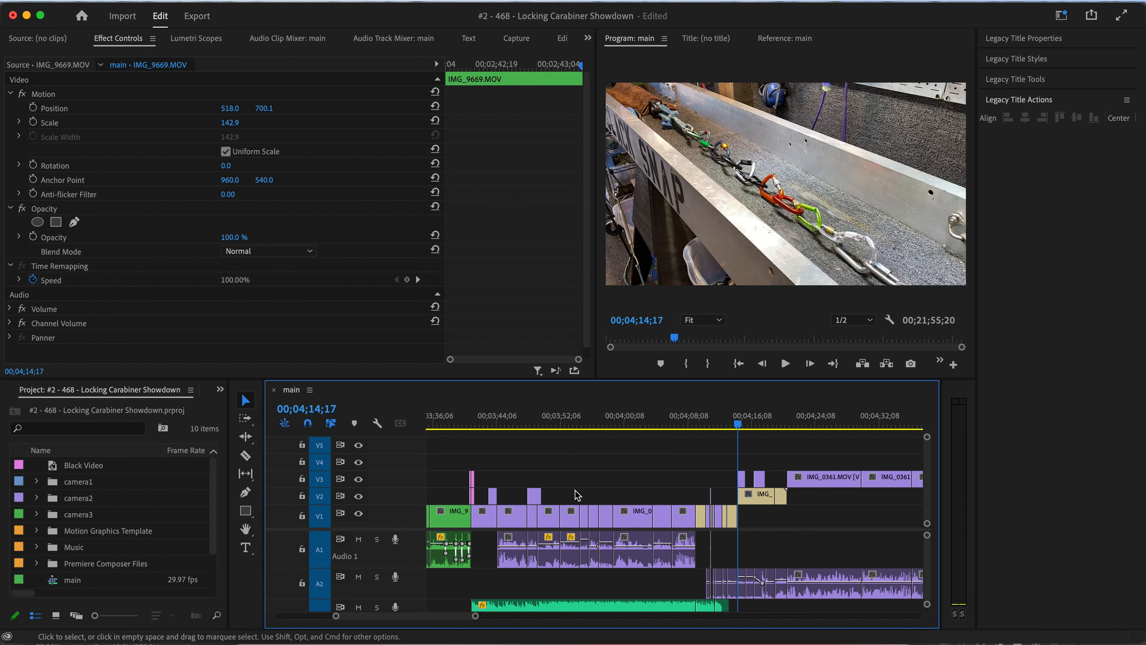
# Scrub and play the carabiner pull-test section between about 00;04;09 and 00;04;18.
pyautogui.moveTo(478, 429); pyautogui.dragTo(620, 437)
pyautogui.moveTo(470, 437); pyautogui.dragTo(471, 437)
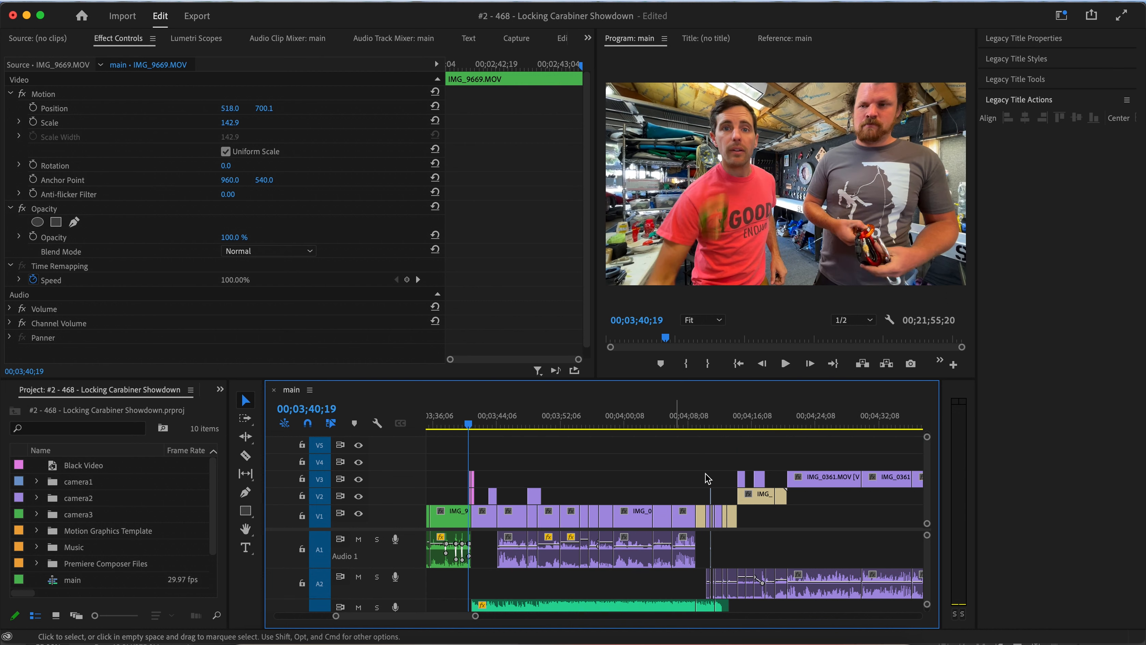
pyautogui.hscroll(10, 535, 424)
pyautogui.click(518, 424)
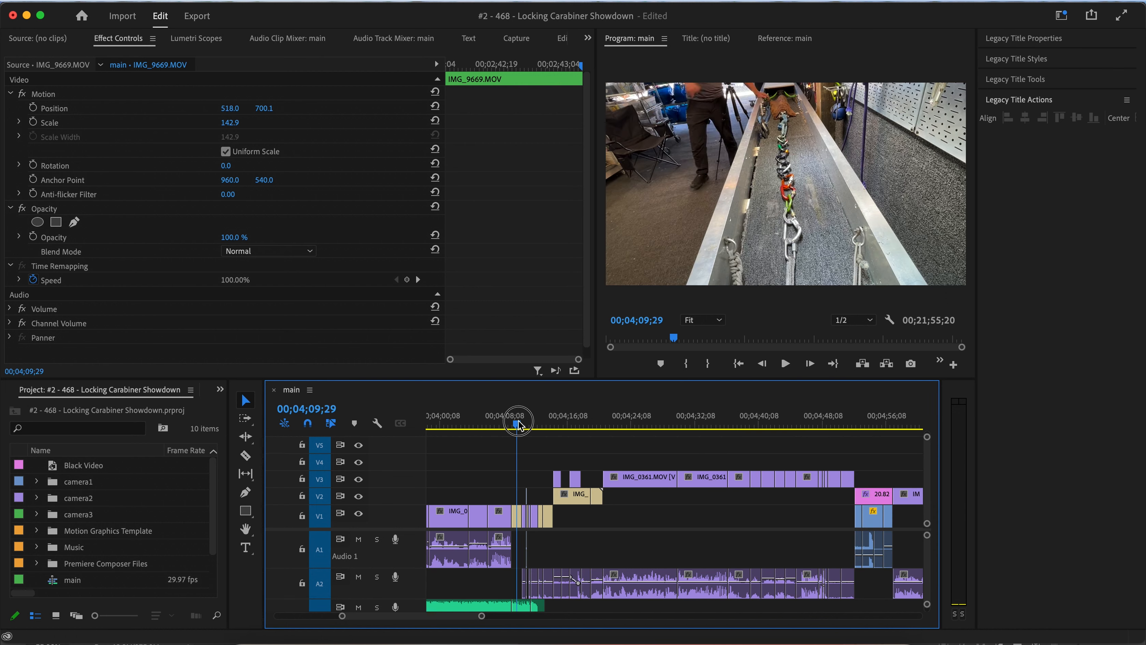
pyautogui.moveTo(523, 424)
pyautogui.mouseDown()
pyautogui.moveTo(558, 425)
pyautogui.moveTo(512, 425)
pyautogui.mouseUp()
pyautogui.press('space')
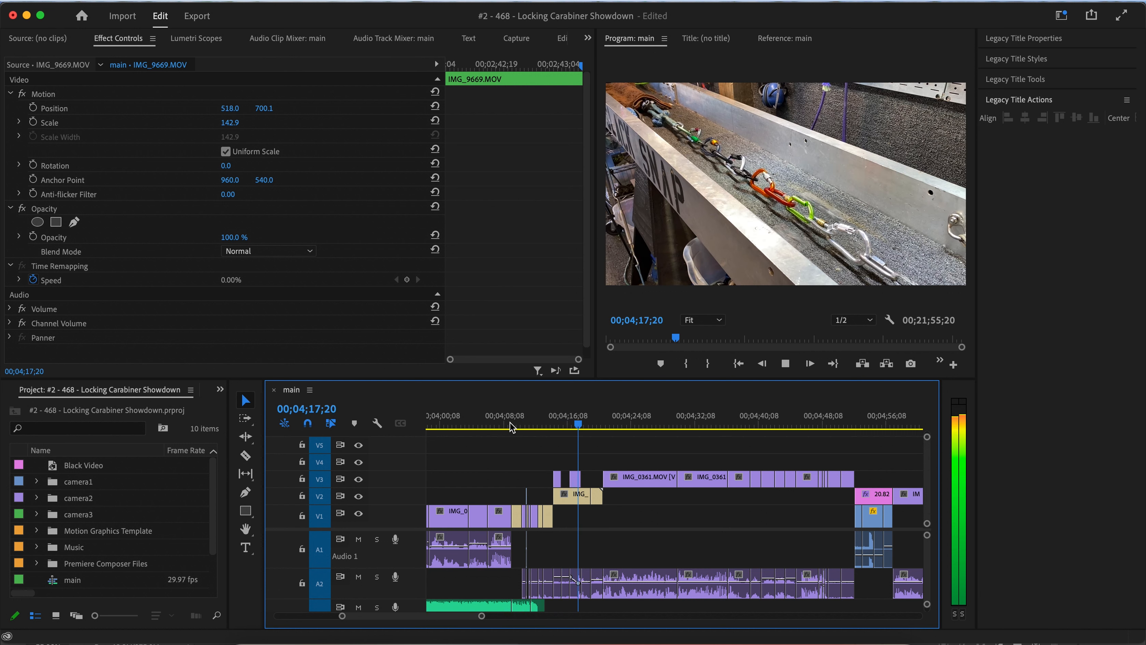
pyautogui.press('space')
pyautogui.scroll(3, 540, 461)
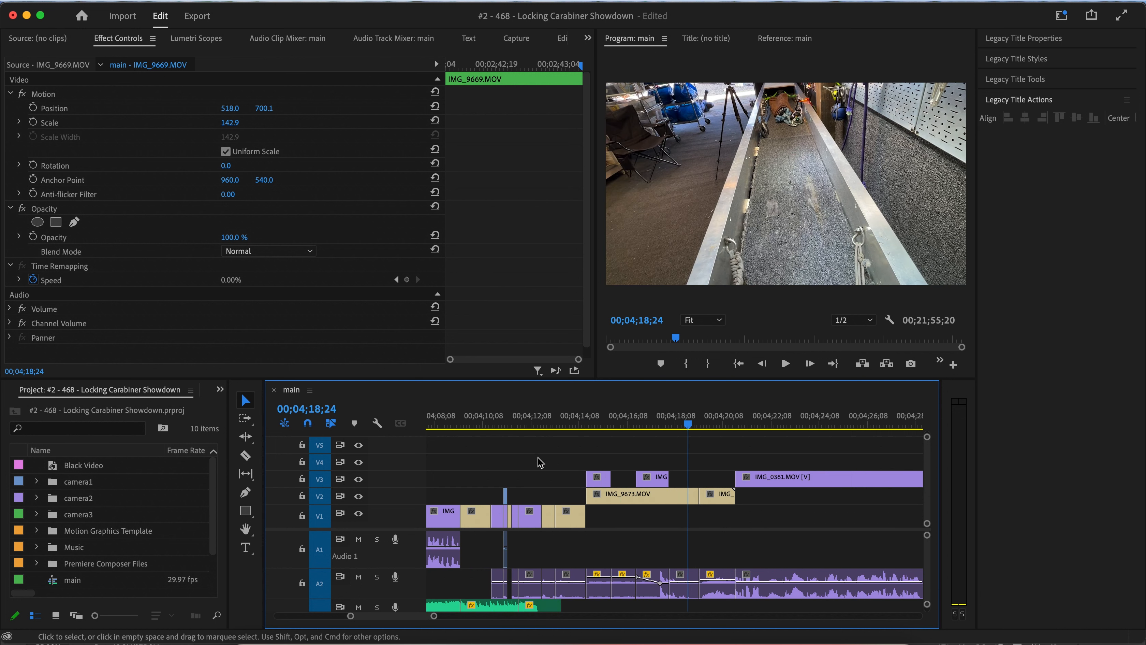
pyautogui.hscroll(-7, 540, 462)
pyautogui.hscroll(6, 540, 463)
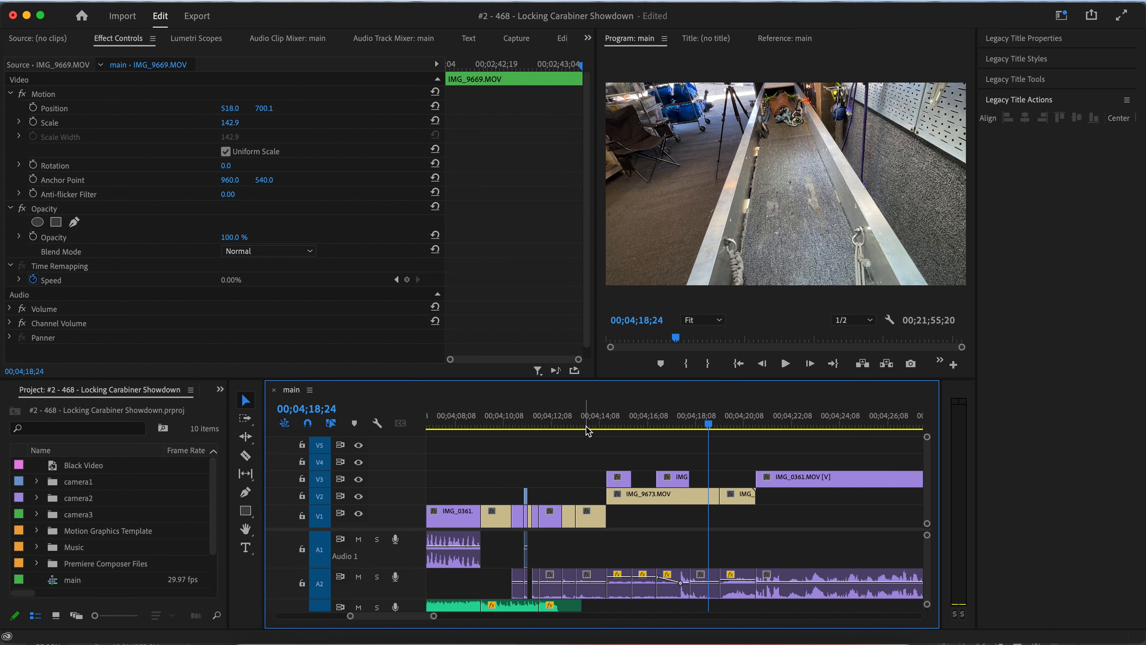
pyautogui.moveTo(612, 428); pyautogui.dragTo(570, 427)
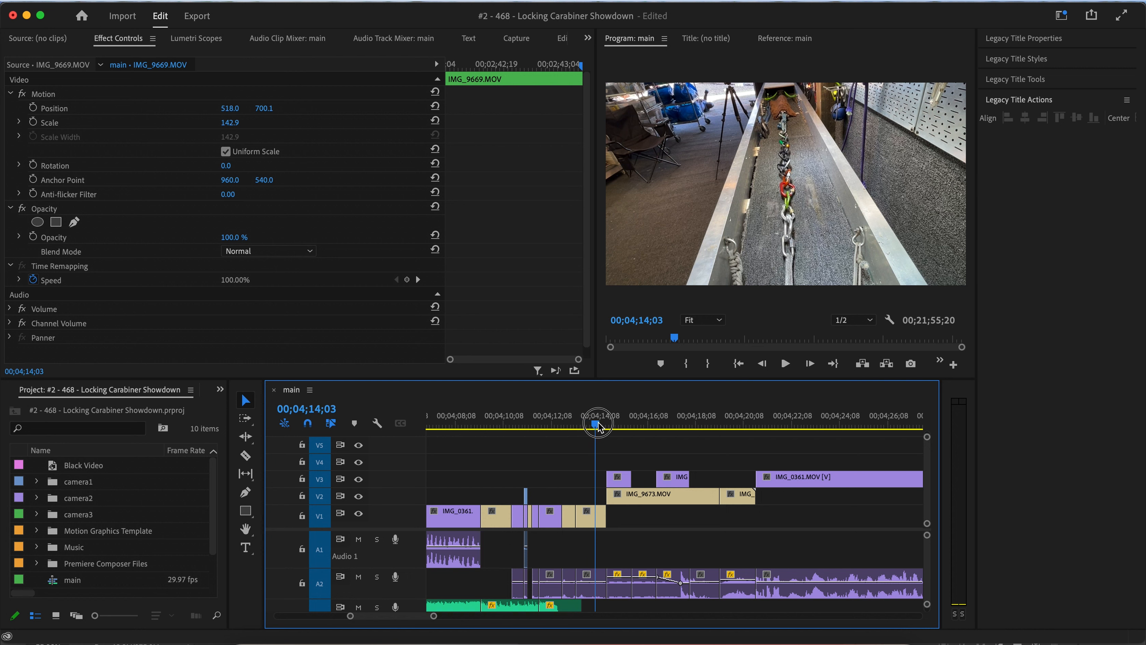
pyautogui.moveTo(605, 427)
pyautogui.mouseDown()
pyautogui.moveTo(761, 418)
pyautogui.moveTo(573, 432)
pyautogui.moveTo(669, 432)
pyautogui.moveTo(619, 438)
pyautogui.mouseUp()
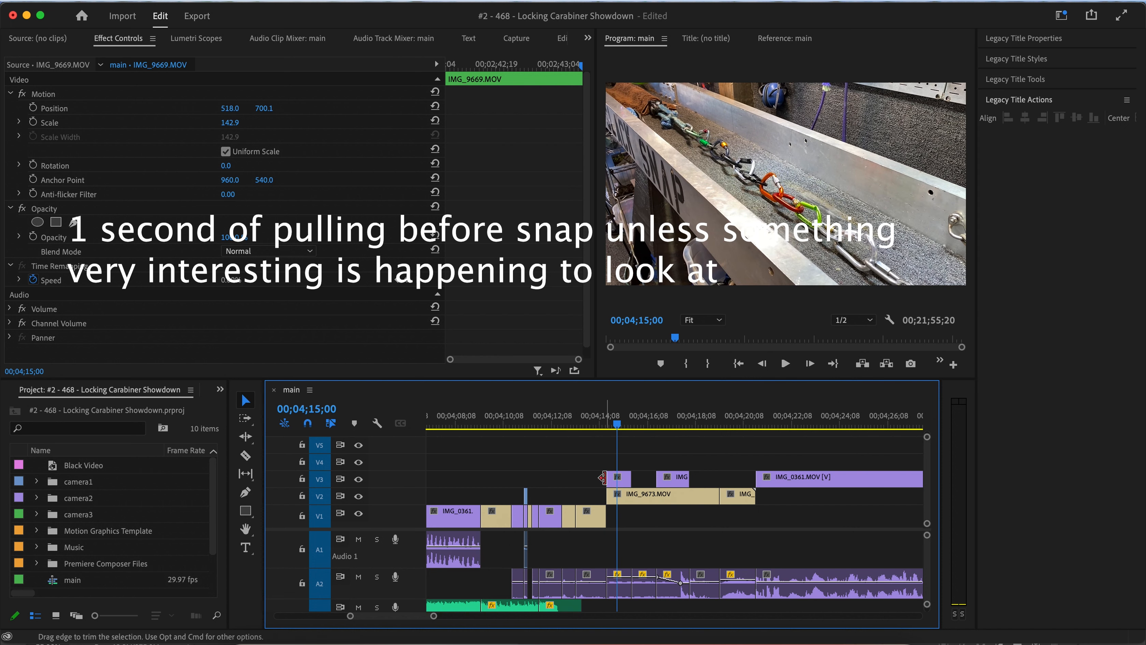
# Trim the start of the IMG_9673 clip on V2 to about 00;04;16;12 and delete the short V3 clip above it.
pyautogui.moveTo(610, 497); pyautogui.dragTo(657, 497)
pyautogui.click(626, 483)
pyautogui.press('Delete')
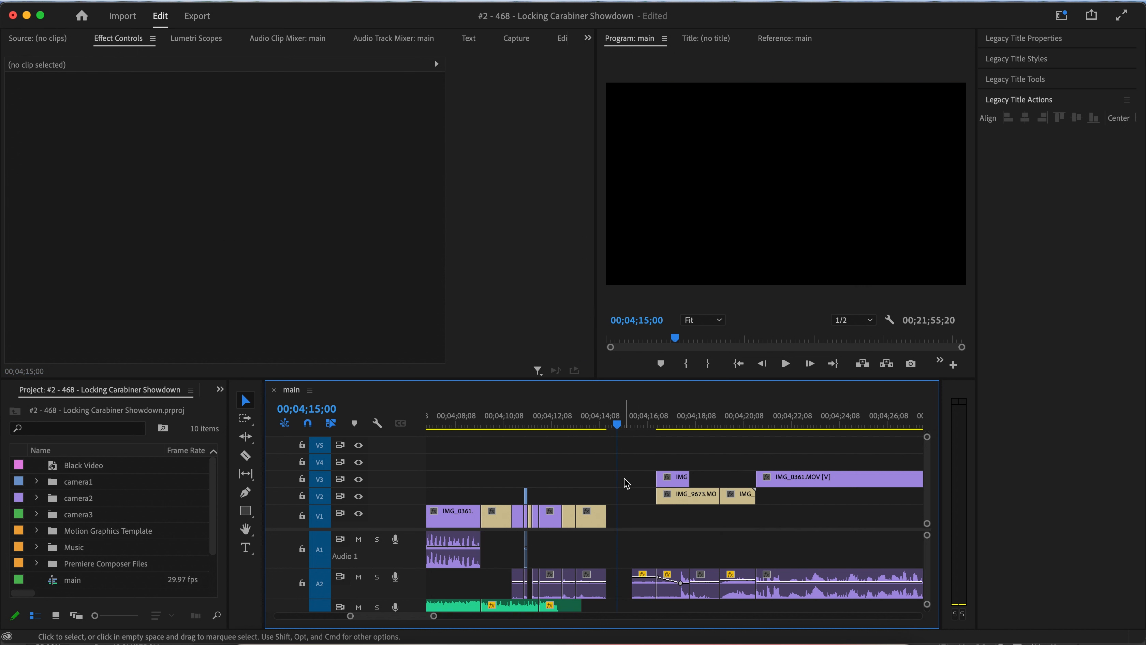
# Ripple-delete the gap left near 00;04;14 so the following clips close up.
pyautogui.click(646, 592)
pyautogui.press('Delete')
pyautogui.rightClick(647, 586)
pyautogui.click(660, 598)
pyautogui.press('Up')
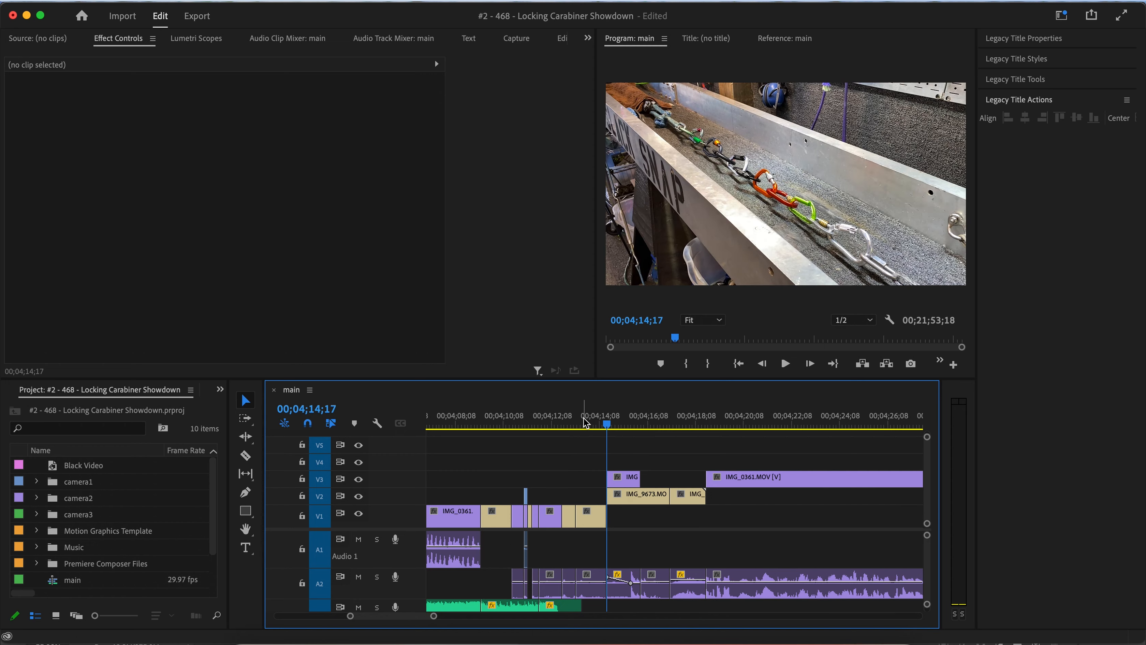
# Play through the pull-test section between about 00;04;12 and 00;04;18 to review the recent cuts.
pyautogui.click(586, 422)
pyautogui.press('space')
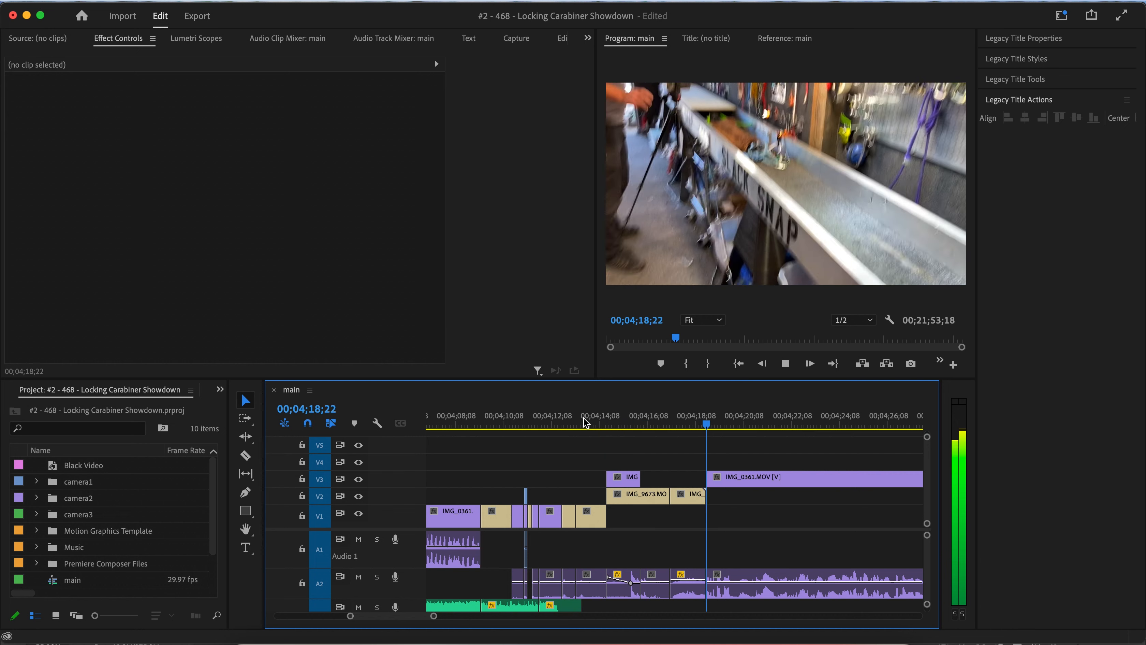
pyautogui.click(550, 422)
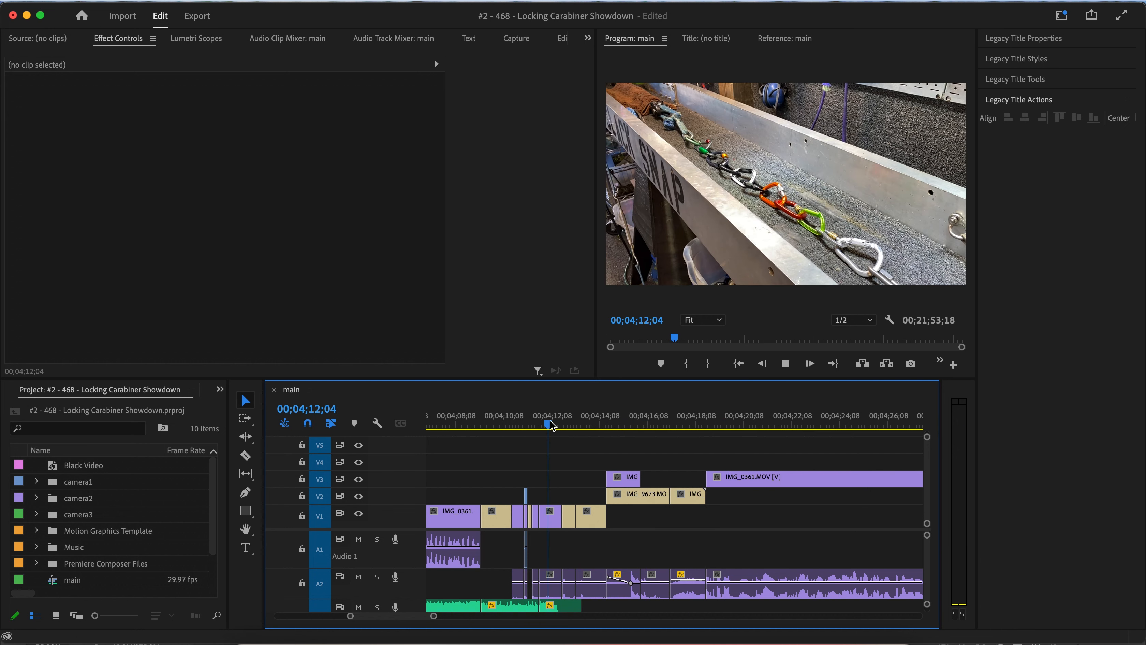
pyautogui.press('space')
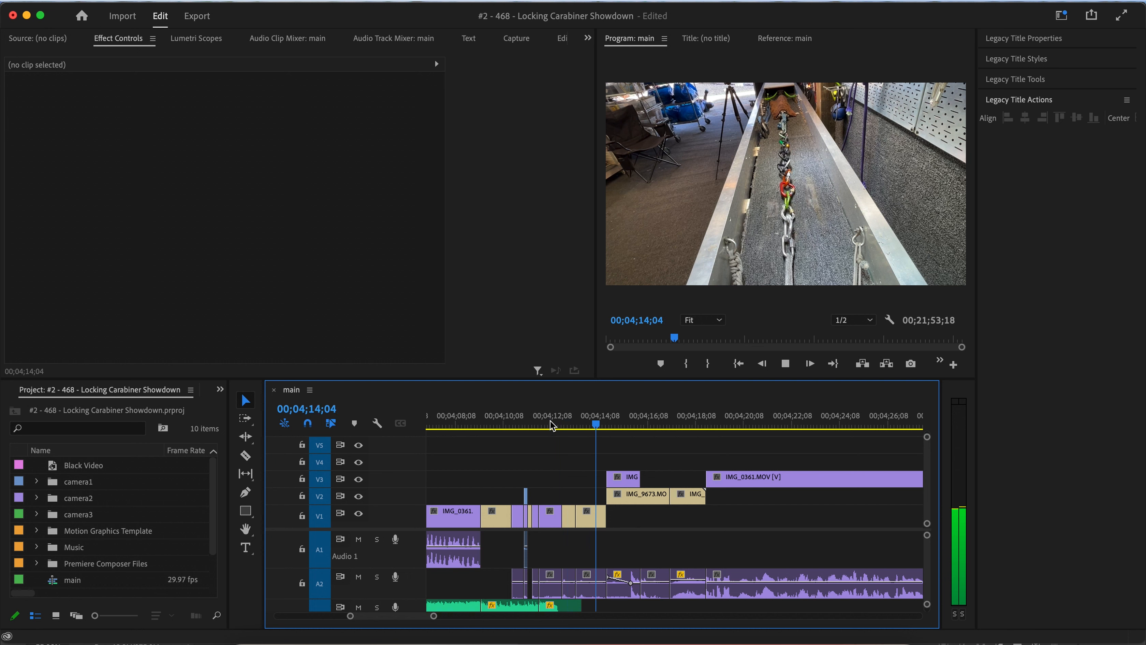
pyautogui.press('space')
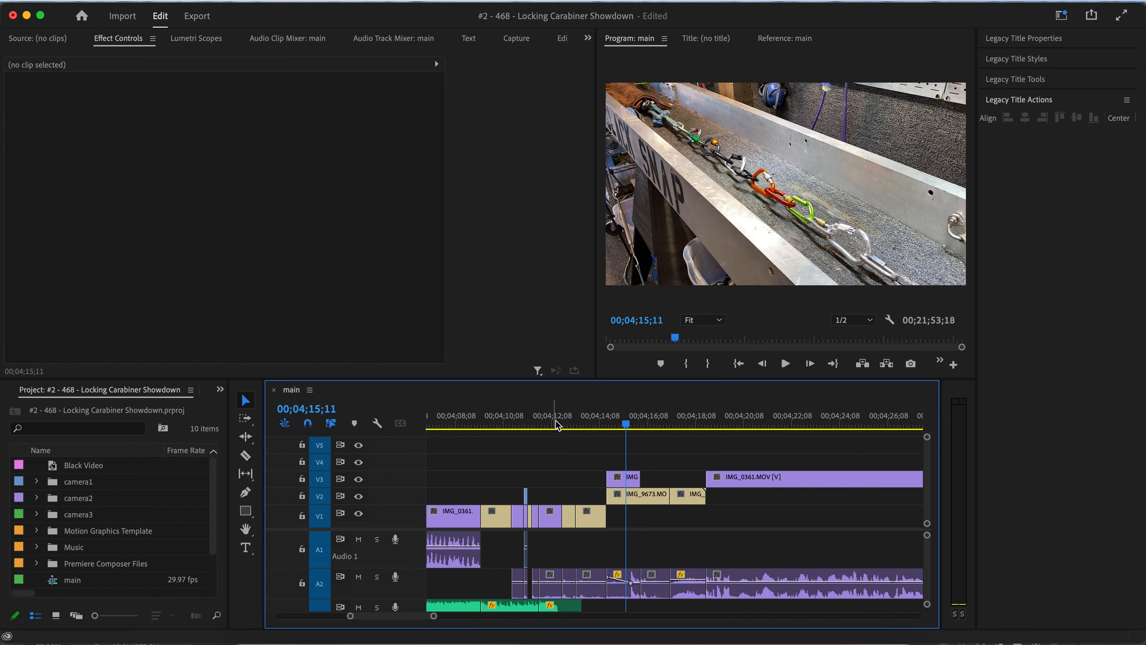
pyautogui.click(555, 421)
pyautogui.press('space')
pyautogui.press('=')
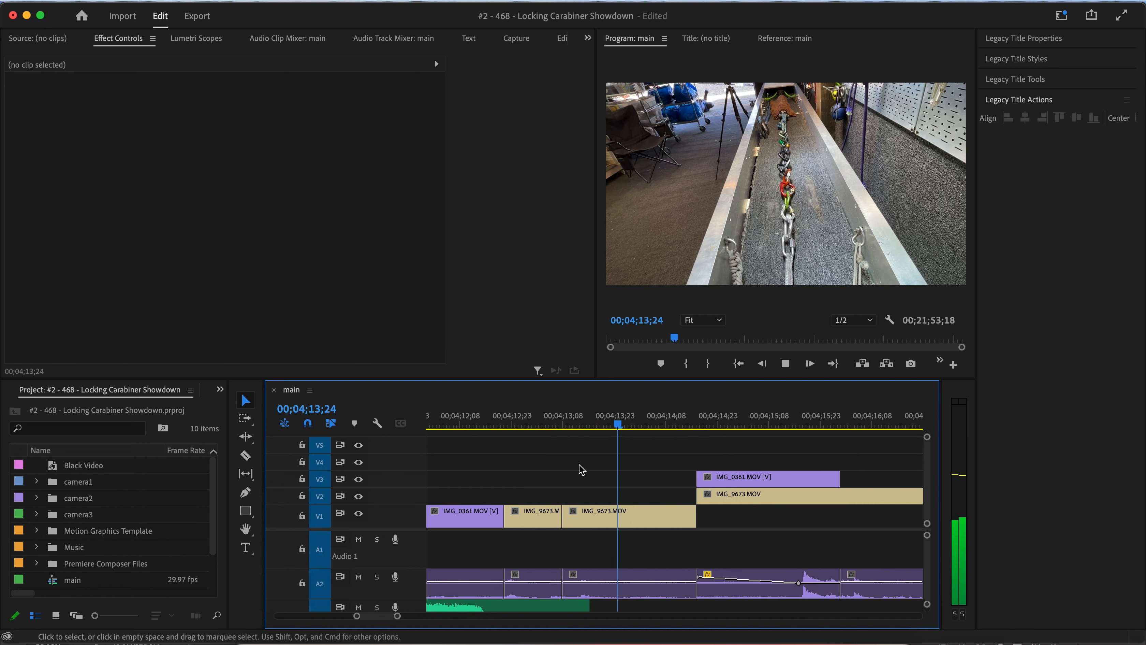
pyautogui.press('space')
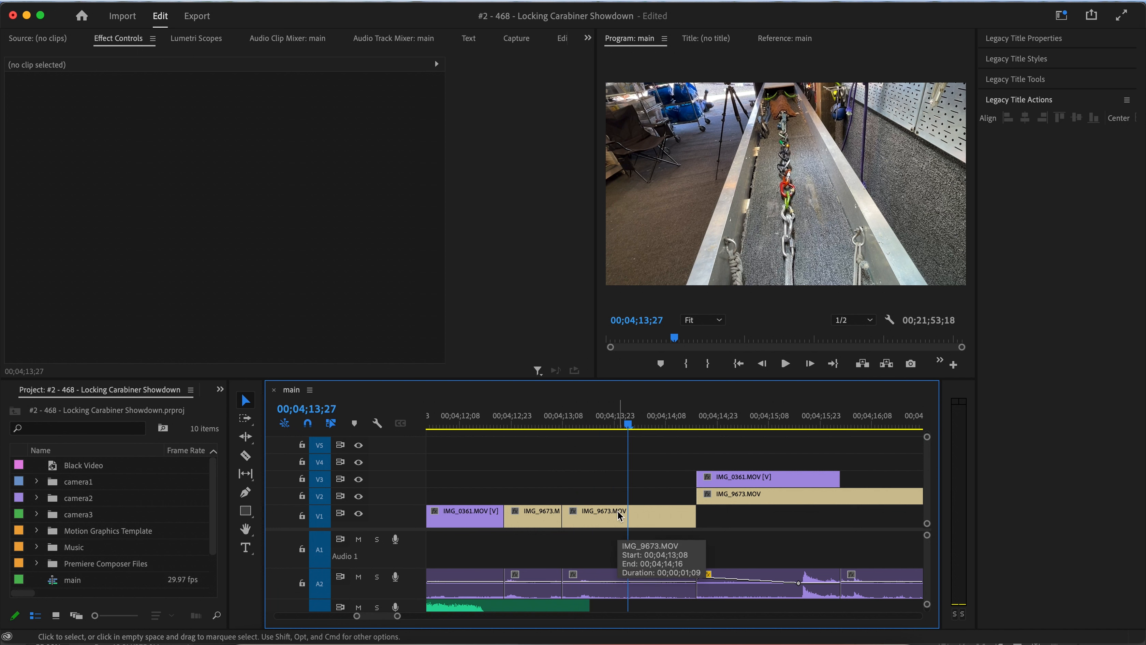
# Undo the last four timeline edits.
pyautogui.press('super+z')
pyautogui.press('super+z')
pyautogui.press('super+z')
pyautogui.press('super+z')
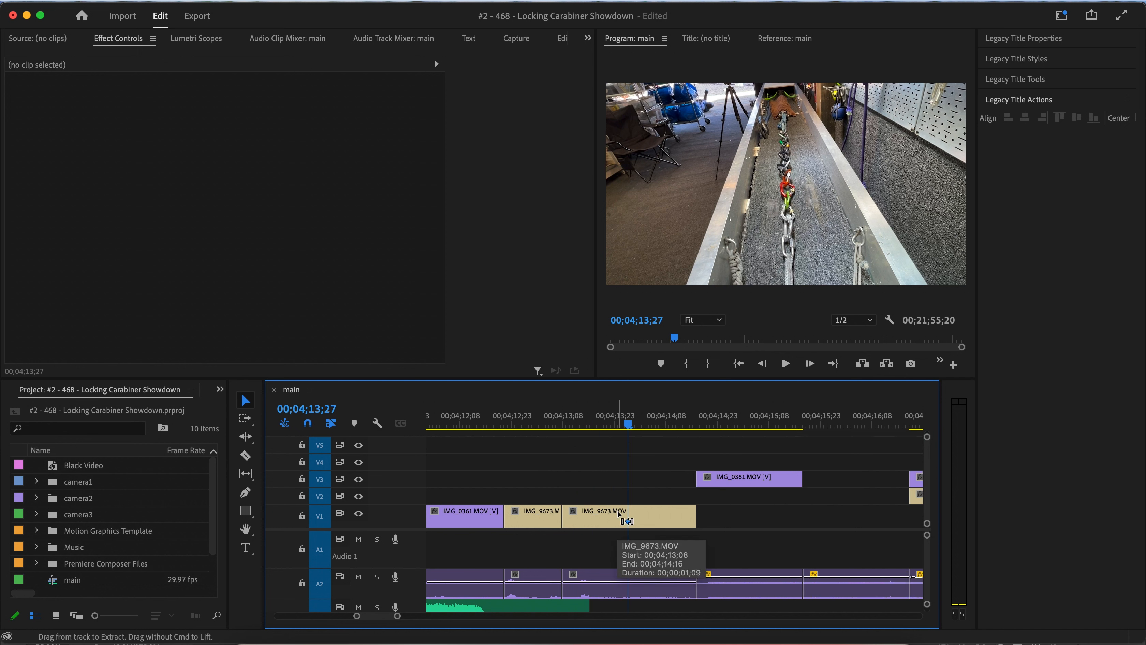
# Play the section from about 00;04;11;27 and park the playhead near 00;04;13;20.
pyautogui.press('-')
pyautogui.press('-')
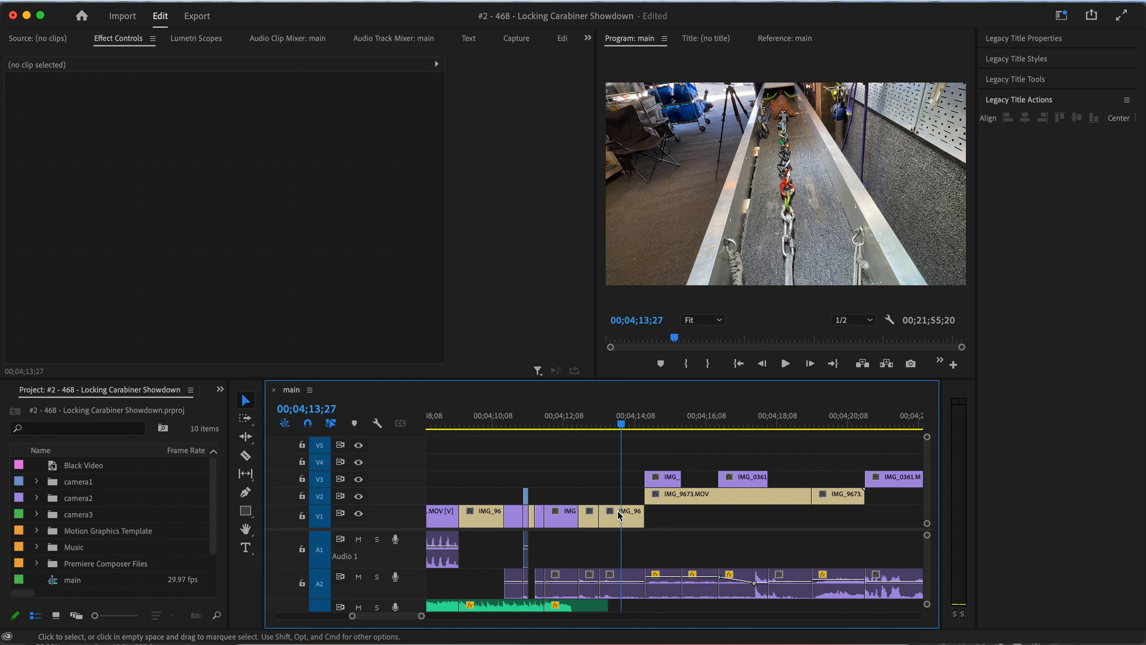
pyautogui.click(551, 423)
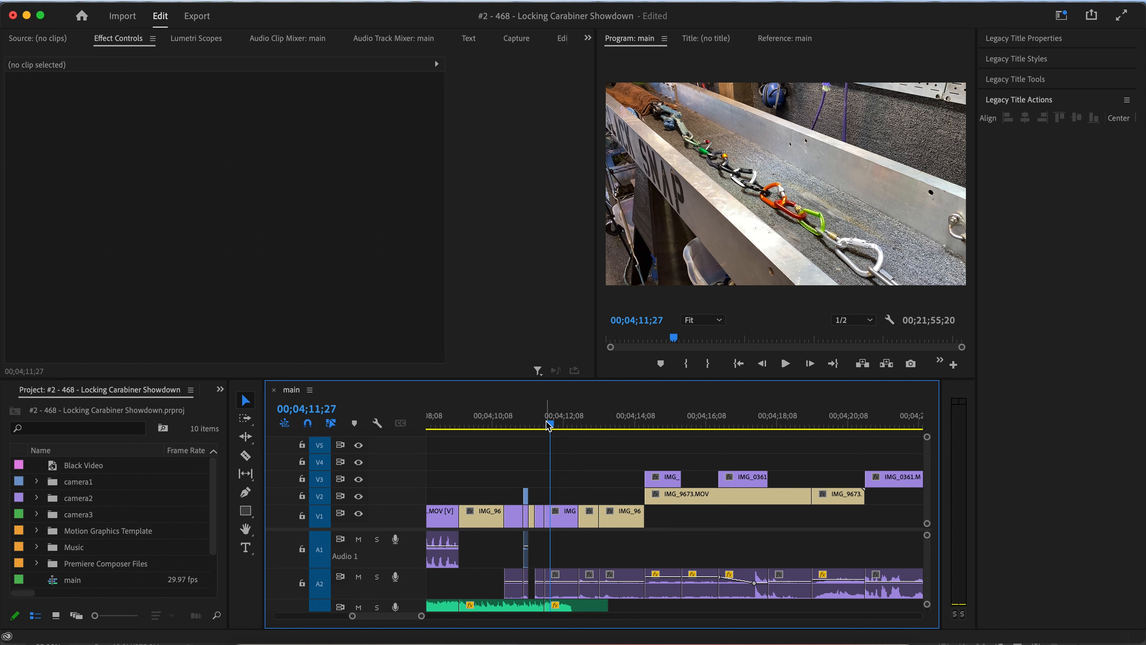
pyautogui.press('space')
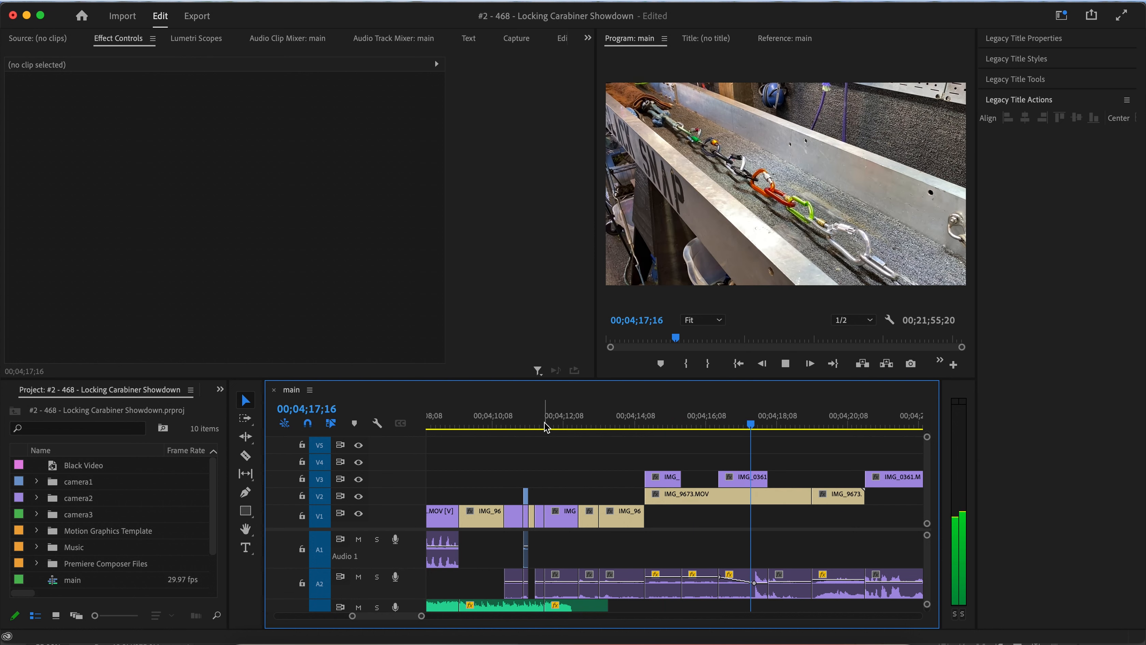
pyautogui.press('space')
pyautogui.click(582, 426)
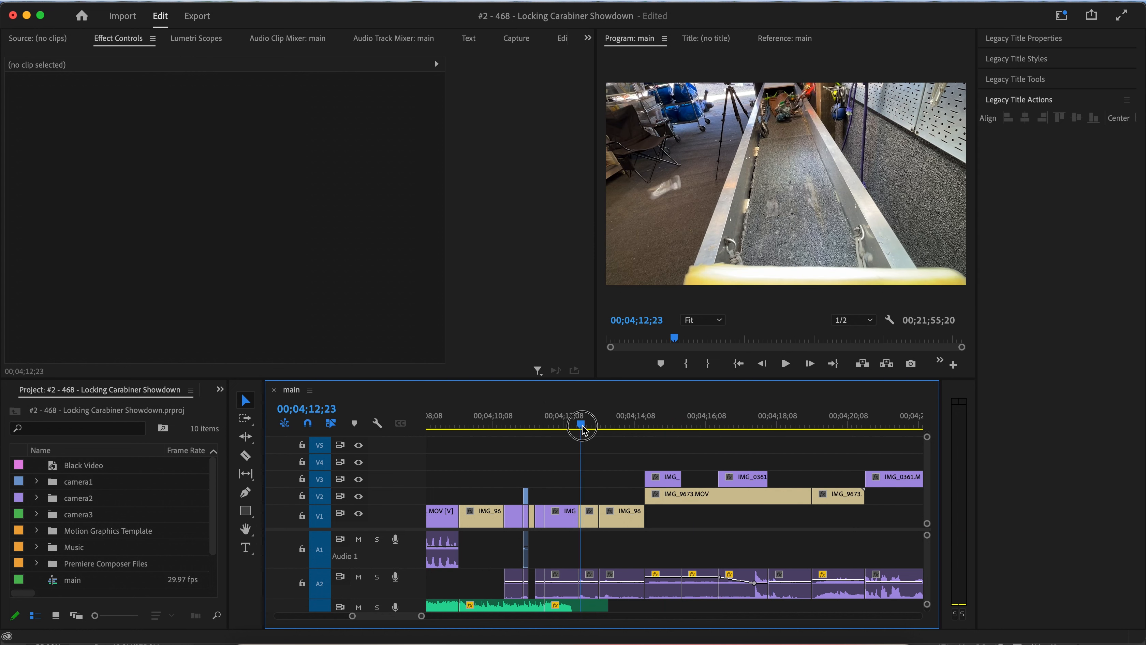
pyautogui.moveTo(583, 429); pyautogui.dragTo(614, 438)
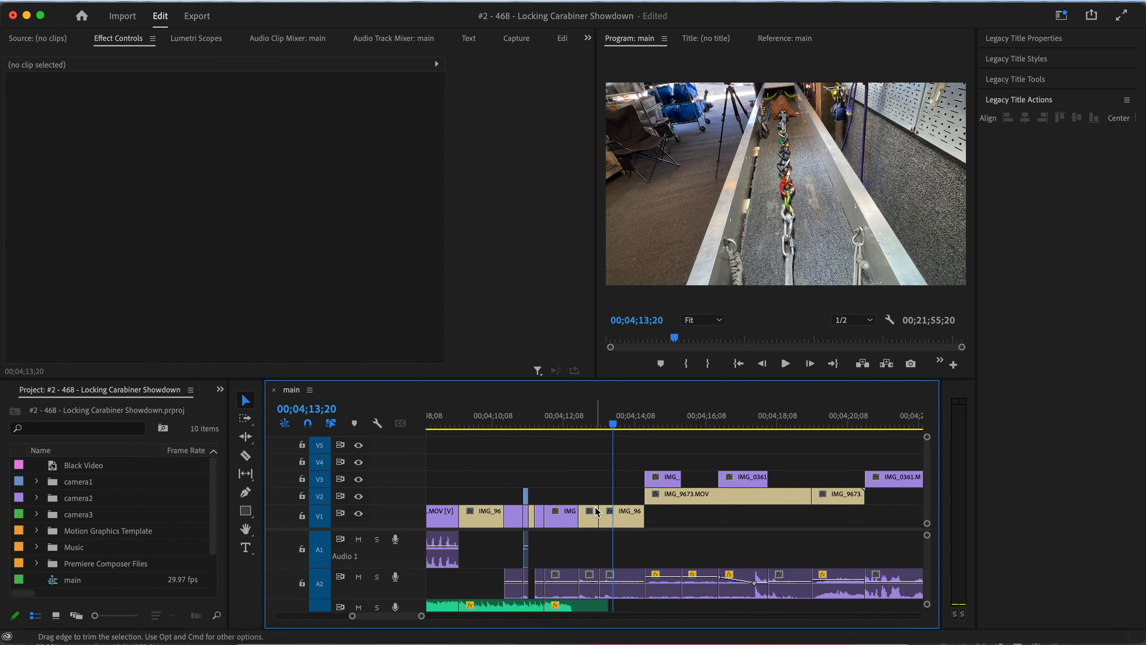
# Delete the last two V1 clips before the IMG_9673 cutaway, together with their audio on A2.
pyautogui.click(633, 588)
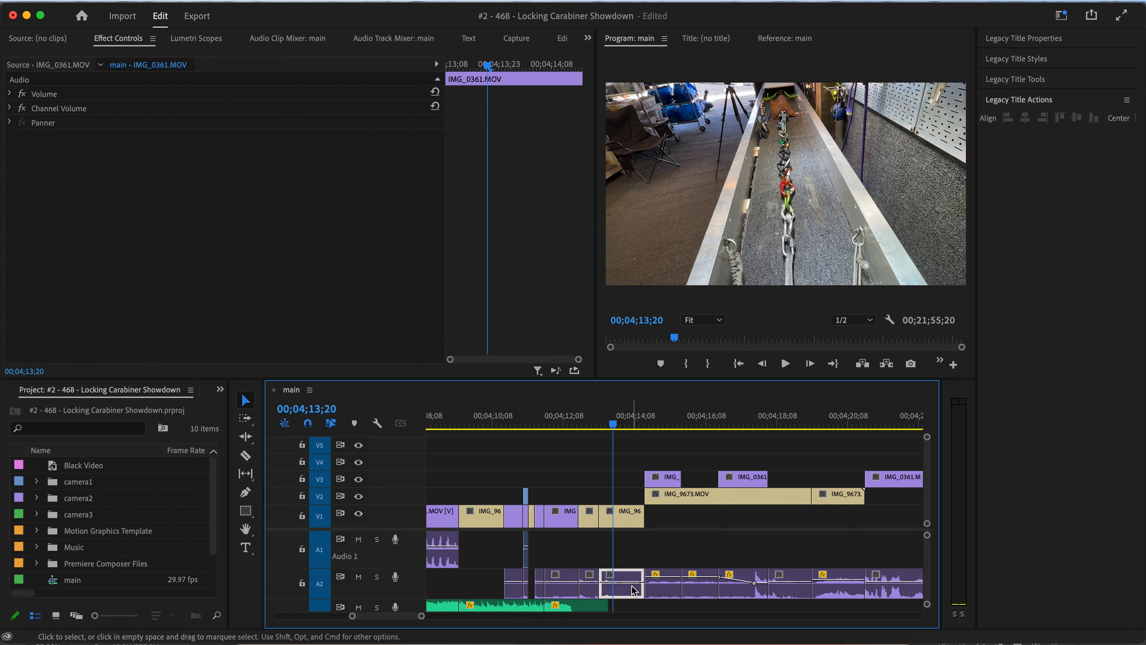
pyautogui.click(626, 523)
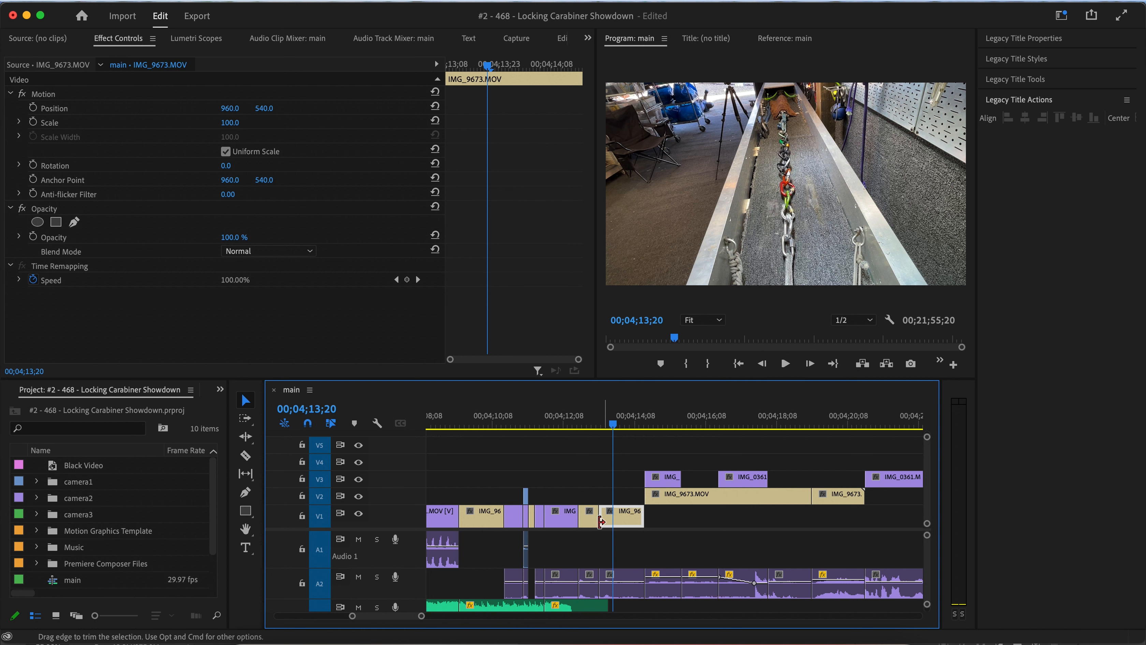
pyautogui.click(589, 519)
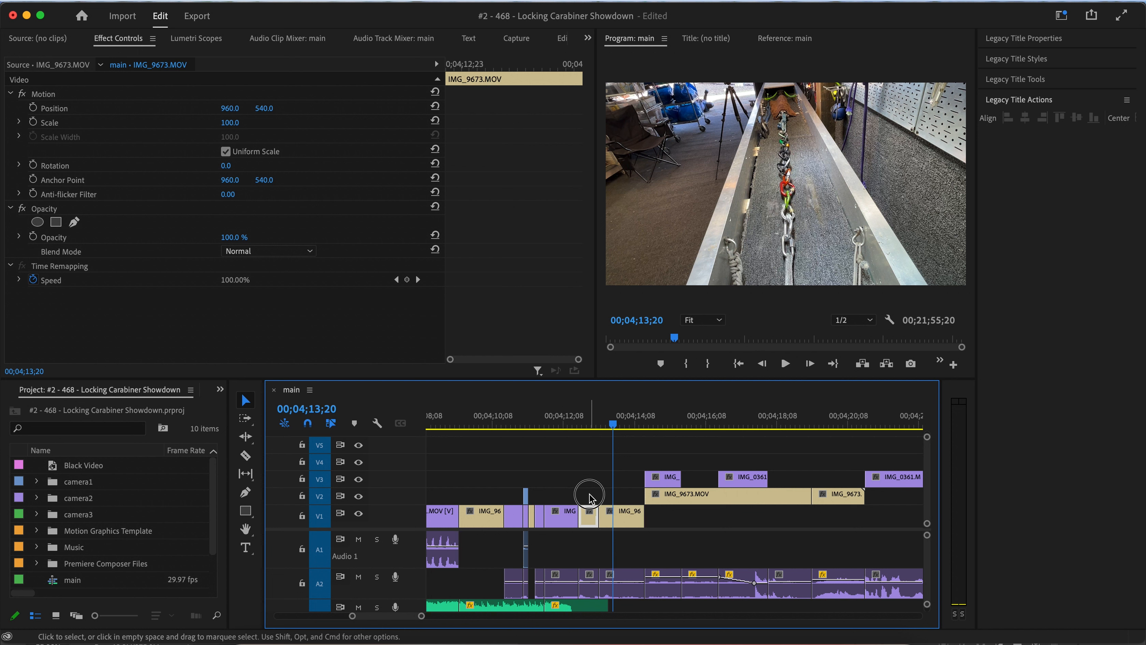
pyautogui.moveTo(590, 494); pyautogui.dragTo(614, 579)
pyautogui.press('Delete')
# Trim the end of the Audio 3 music clip slightly shorter and close the gap left by the deleted clips.
pyautogui.scroll(-5, 614, 579)
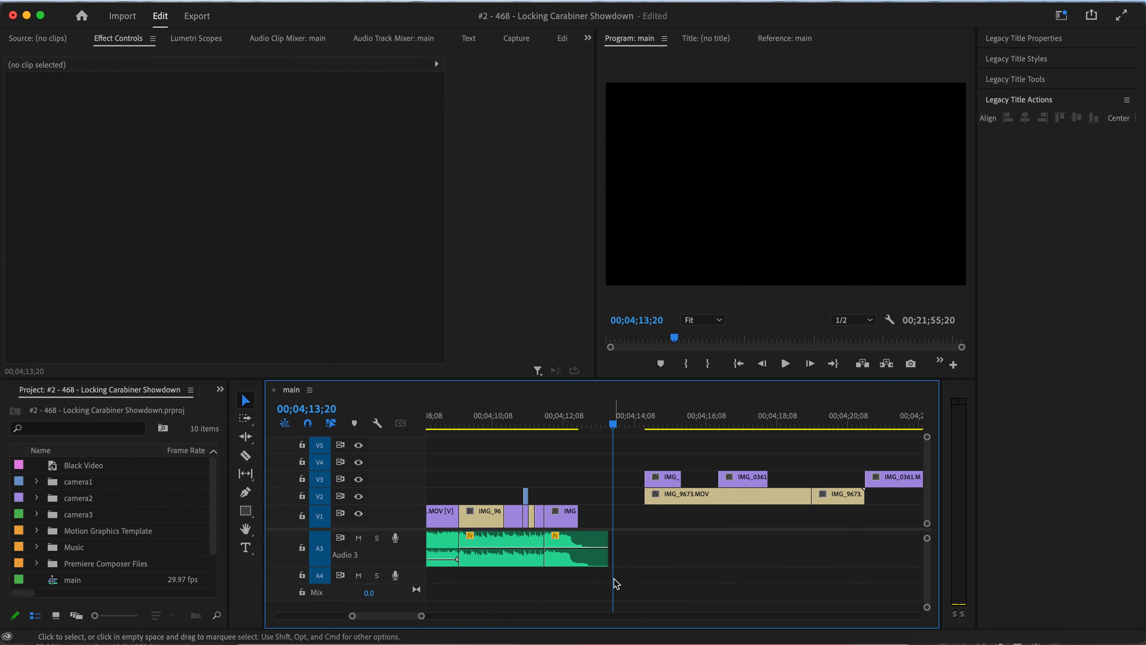
pyautogui.scroll(3, 616, 584)
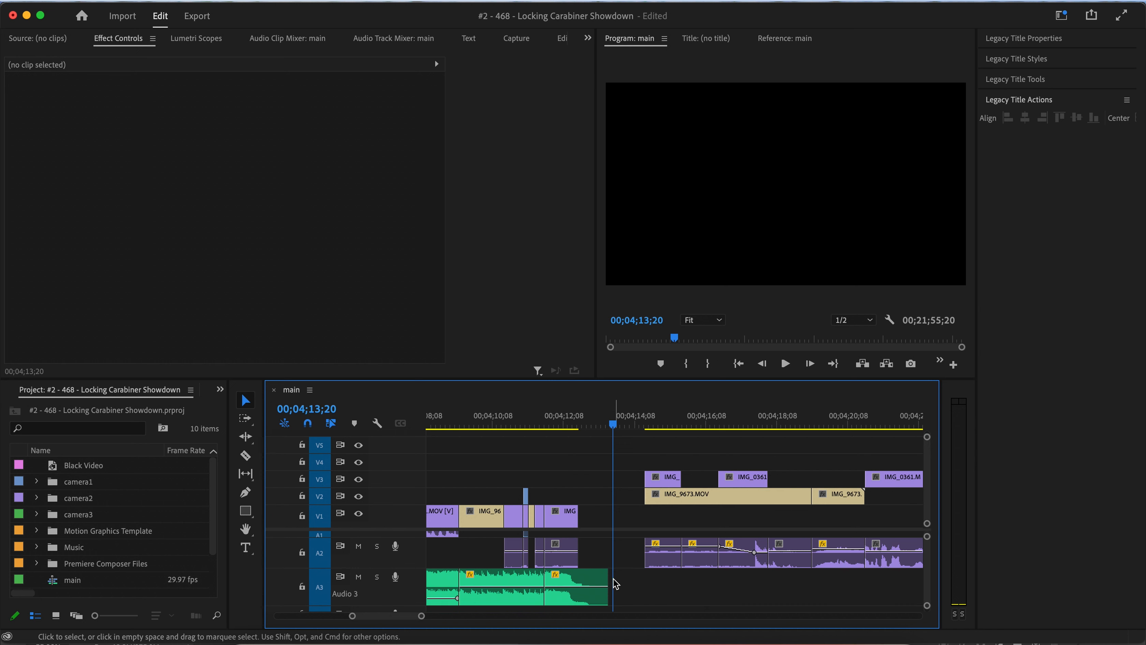
pyautogui.moveTo(608, 577)
pyautogui.mouseDown()
pyautogui.moveTo(581, 576)
pyautogui.moveTo(597, 576)
pyautogui.mouseUp()
pyautogui.click(603, 559)
pyautogui.click(617, 577)
# Play the edit from about 00;04;12;21 to check the closed gap.
pyautogui.scroll(-3, 597, 577)
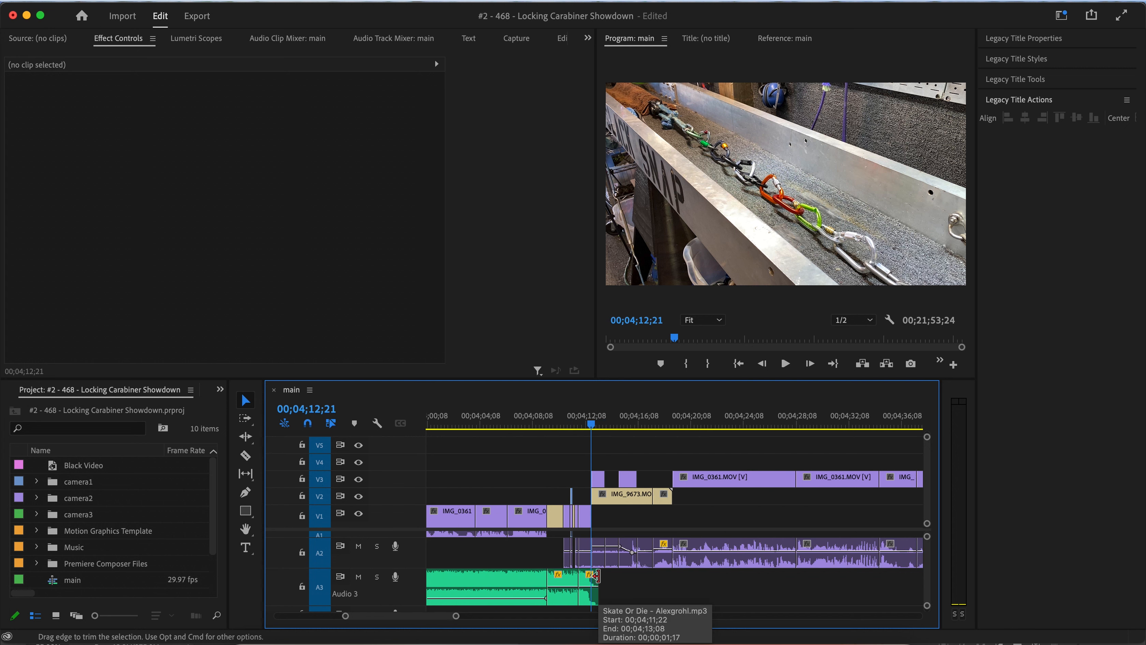
pyautogui.click(586, 433)
pyautogui.press('space')
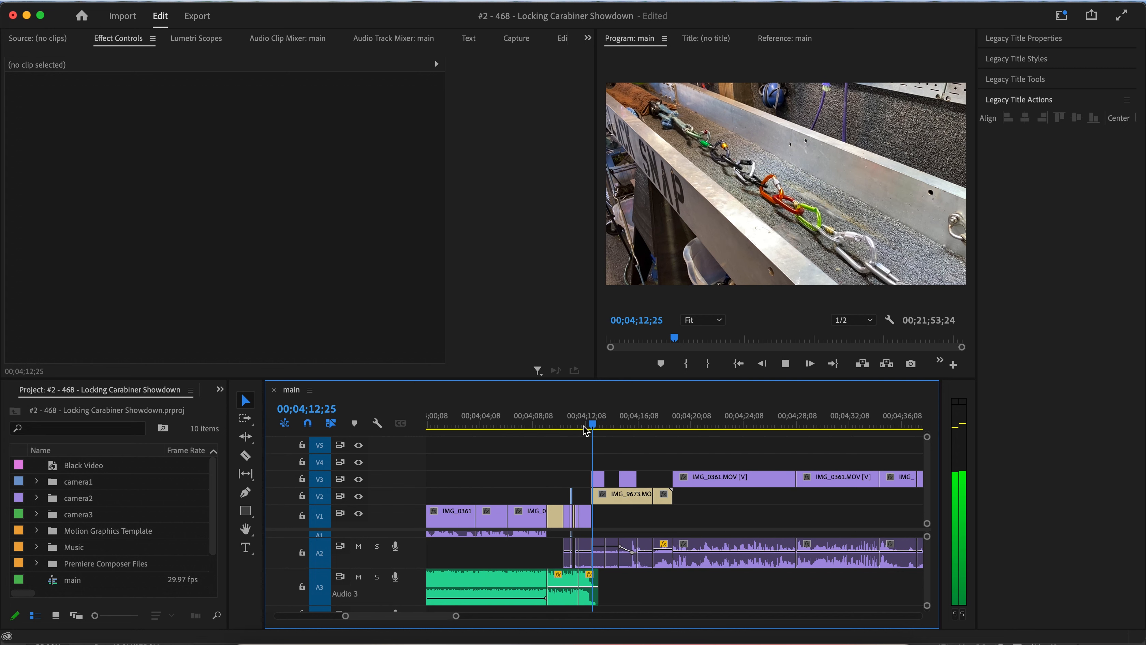
pyautogui.press('space')
# Delete the IMG_0361 clip on V1 just before the IMG_9673 cutaway.
pyautogui.scroll(3, 587, 447)
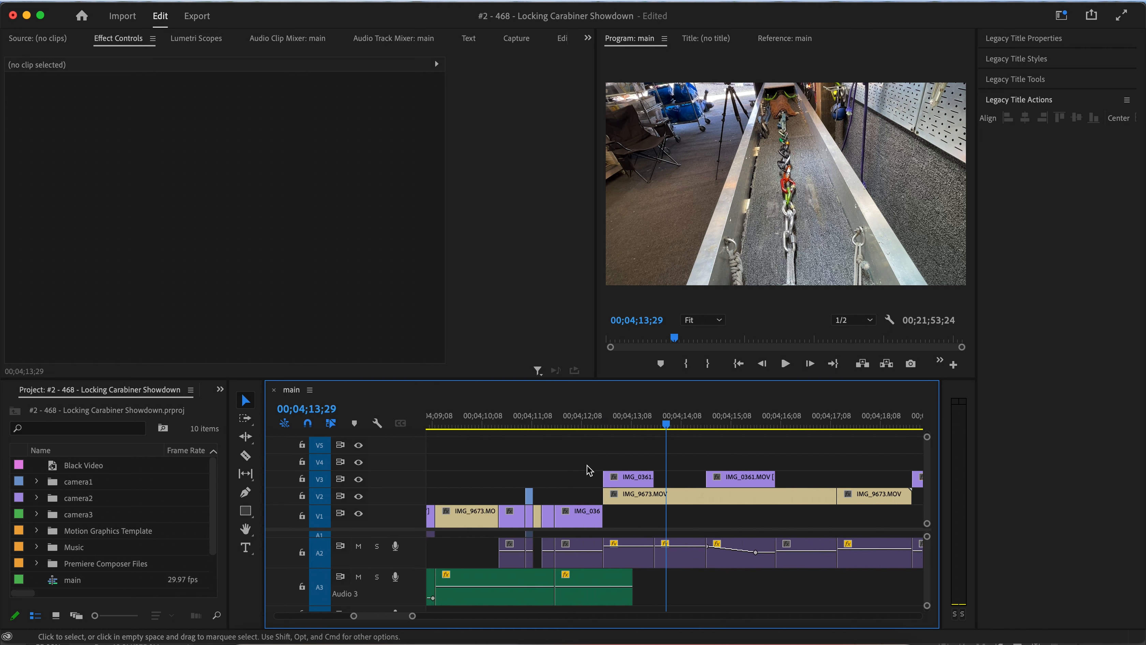
pyautogui.moveTo(562, 425); pyautogui.dragTo(649, 446)
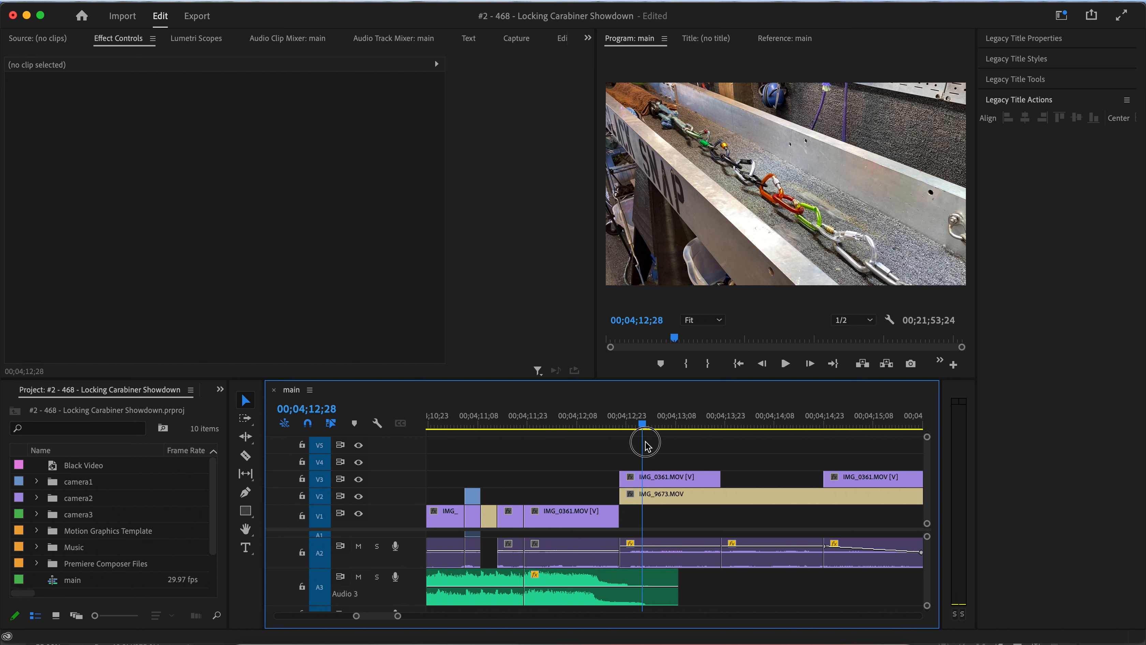
pyautogui.click(595, 526)
pyautogui.press('Delete')
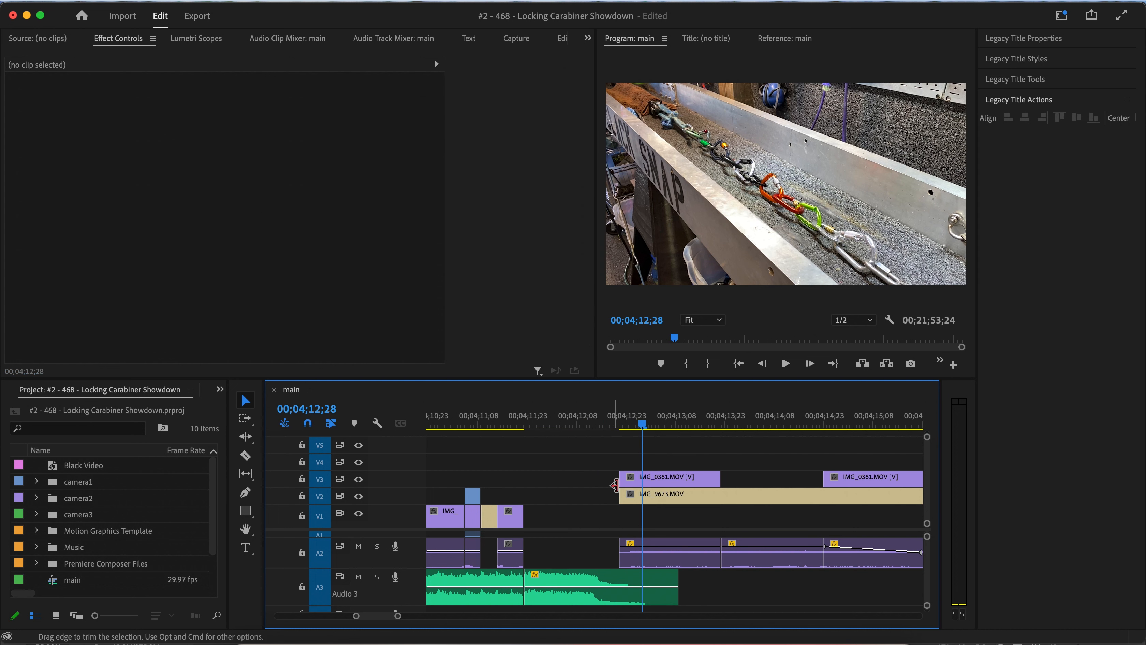
# Extend the start of the IMG_0361 clip on V3 back to about 00;04;11;22 and play the result.
pyautogui.moveTo(622, 480); pyautogui.dragTo(523, 482)
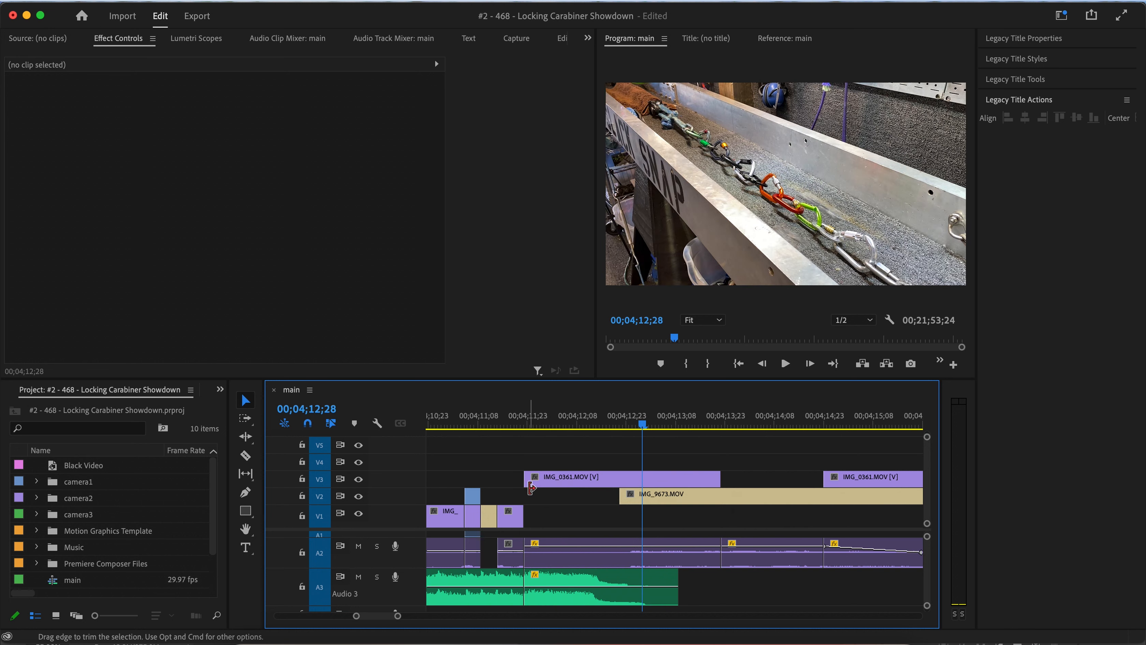
pyautogui.click(512, 424)
pyautogui.press('space')
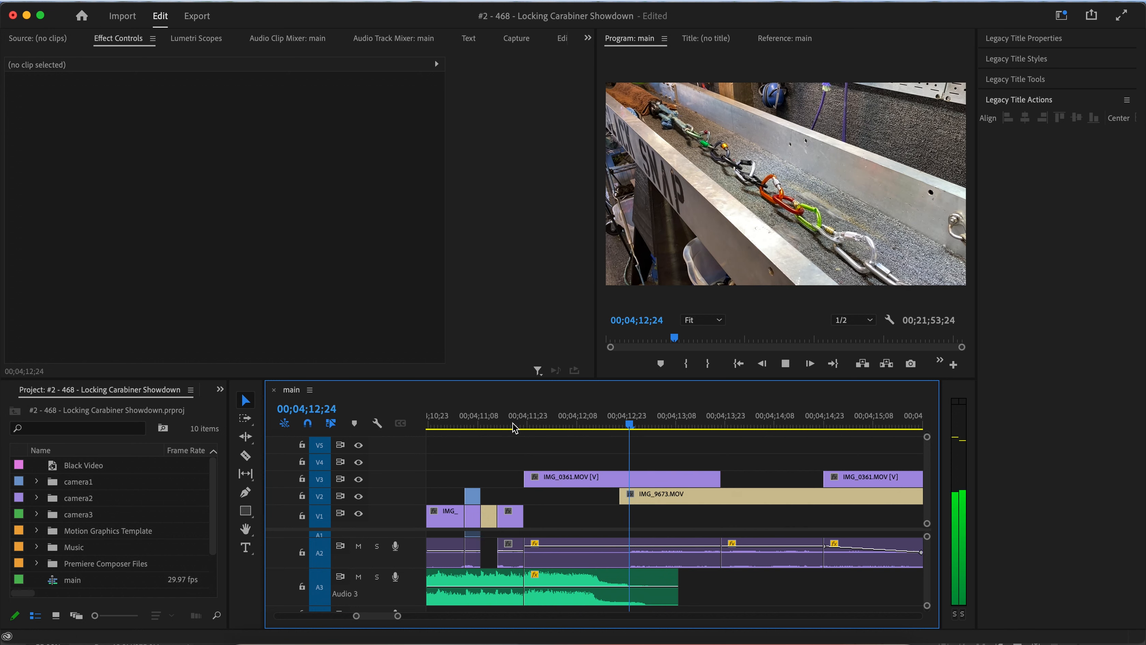
pyautogui.press('space')
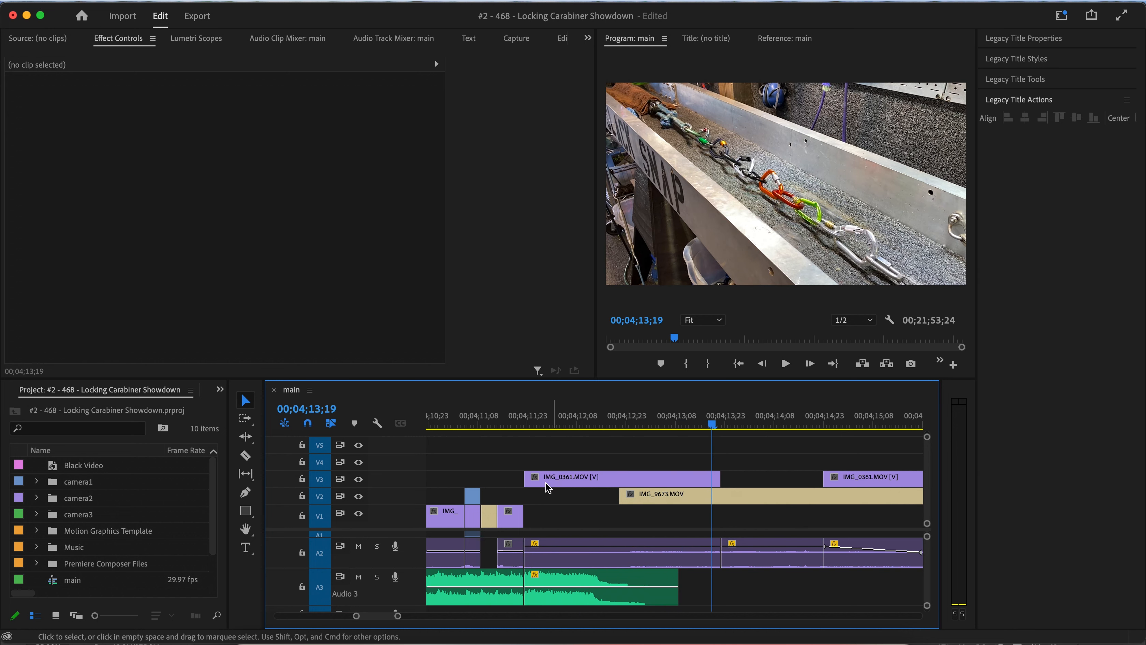
pyautogui.press('space')
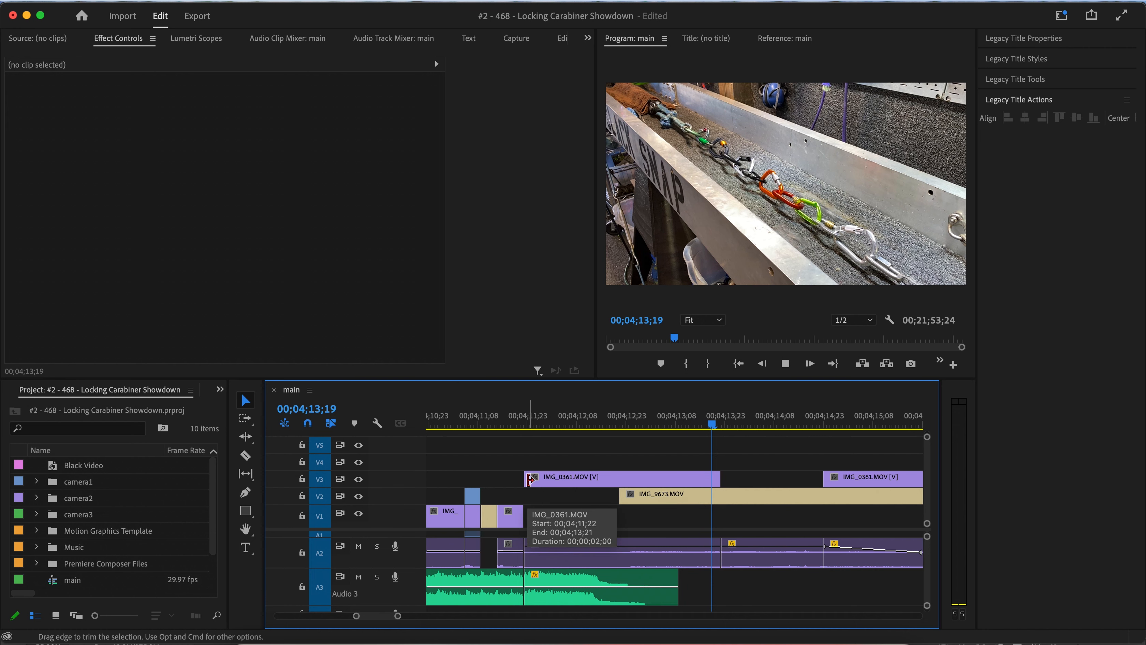
pyautogui.press('space')
# Play the pull-test section from about 00;04;12 onward to review the new cut.
pyautogui.press('-')
pyautogui.press('-')
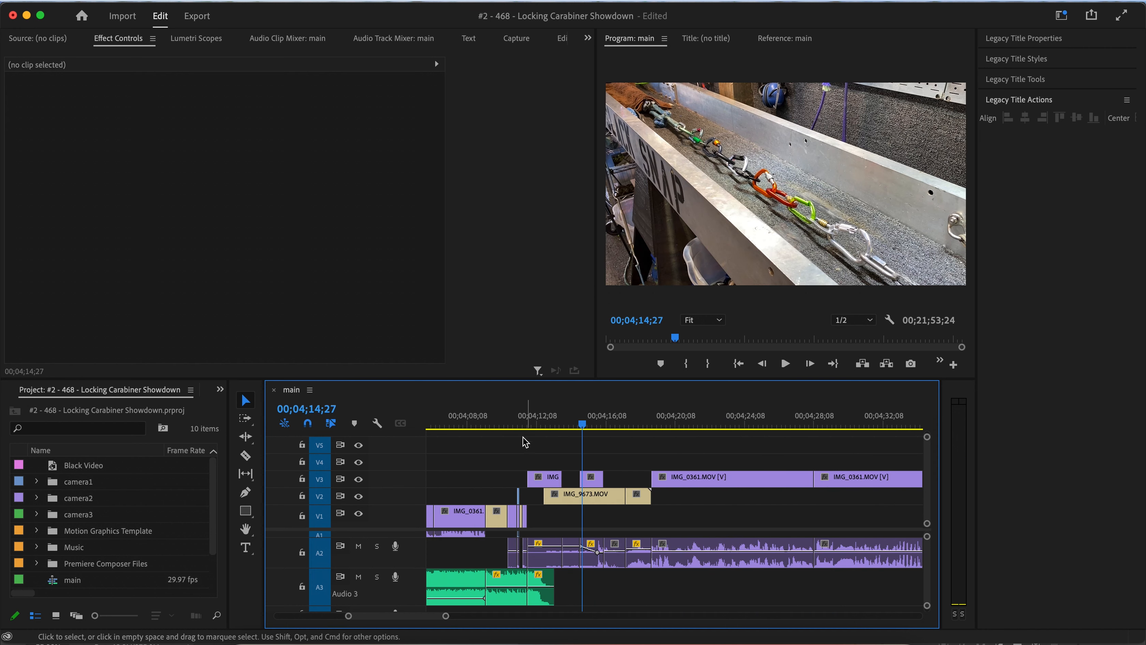
pyautogui.click(519, 426)
pyautogui.press('space')
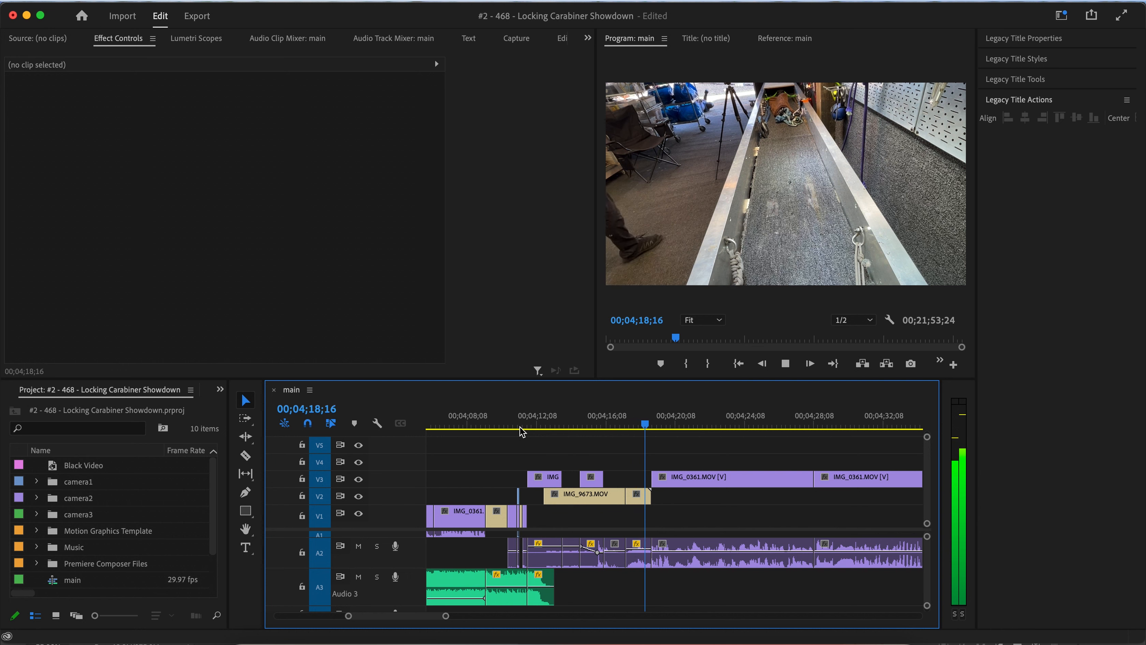
pyautogui.press('space')
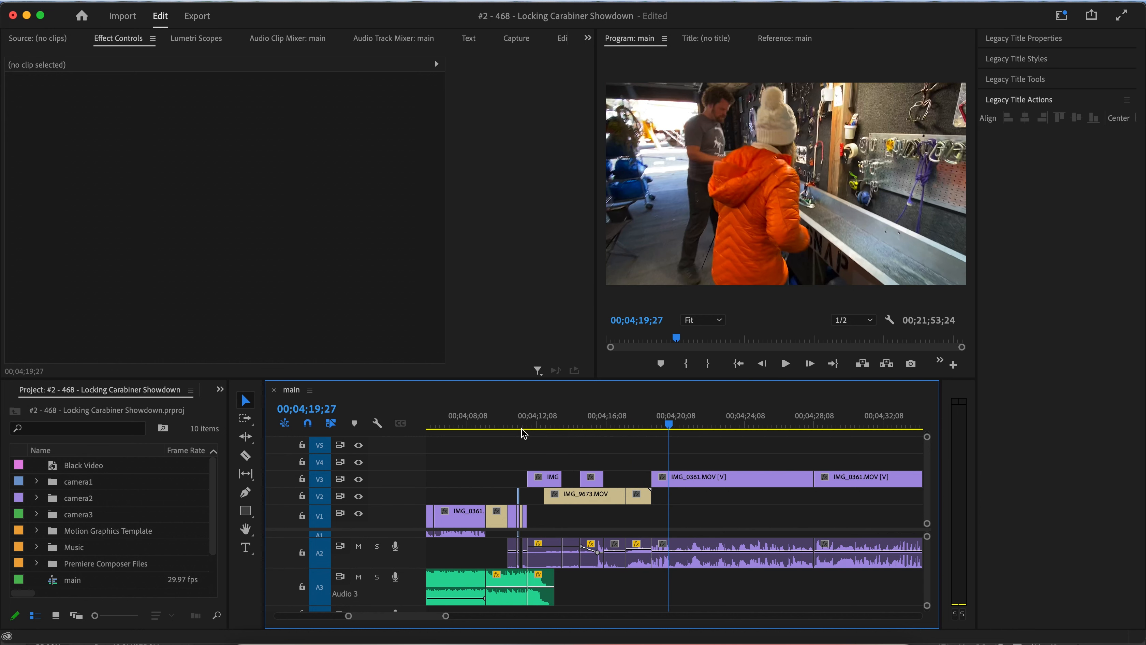
# Scrub and replay the cut around 00;04;12 to 00;04;13 once more.
pyautogui.scroll(5, 526, 458)
pyautogui.scroll(-2, 526, 458)
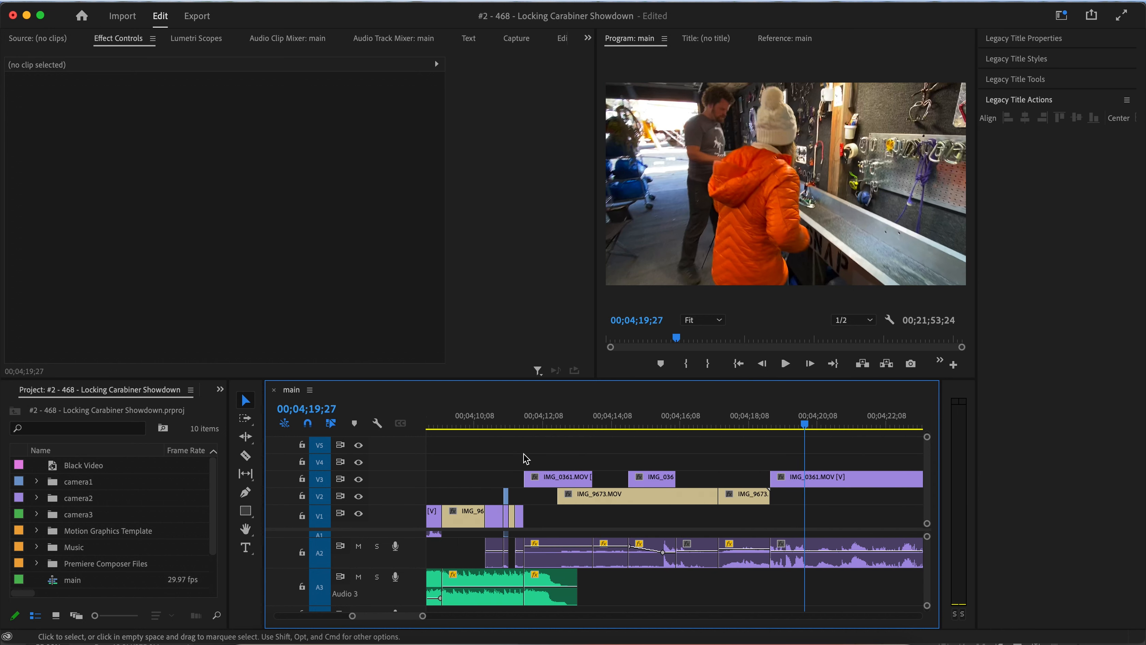
pyautogui.moveTo(506, 427); pyautogui.dragTo(535, 425)
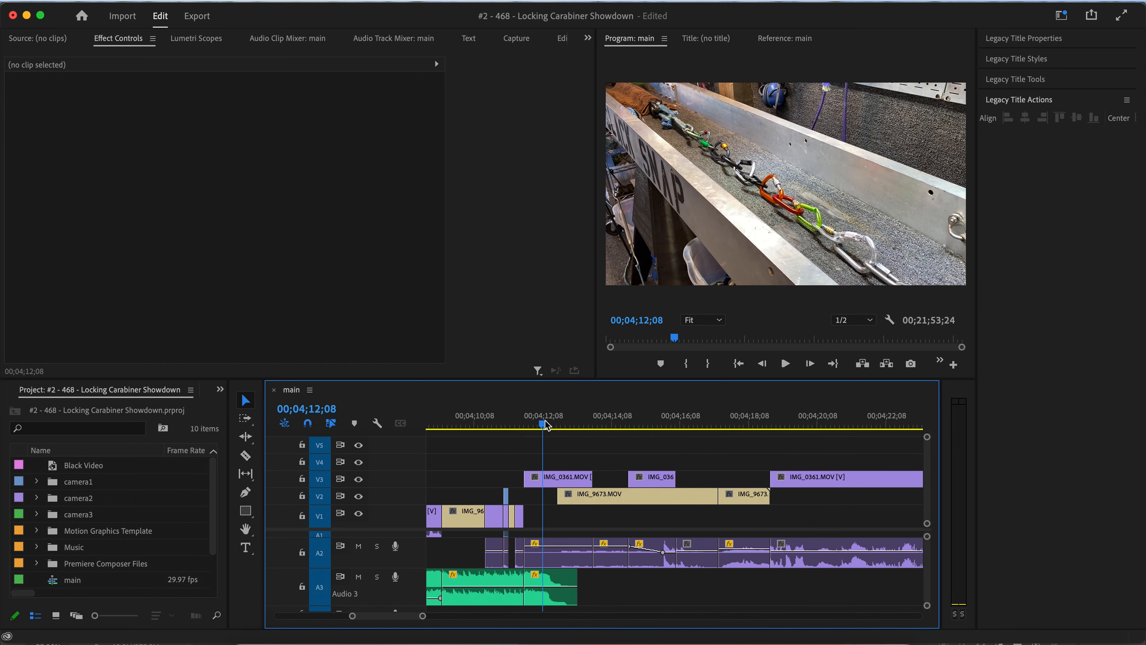
pyautogui.scroll(2, 541, 497)
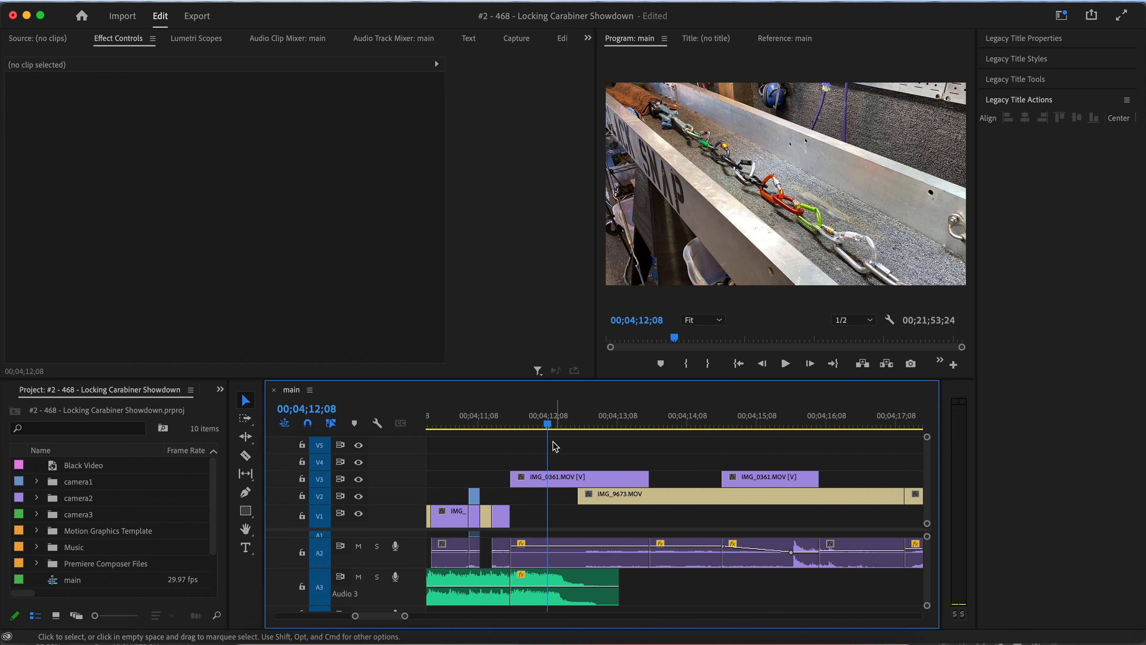
pyautogui.press('space')
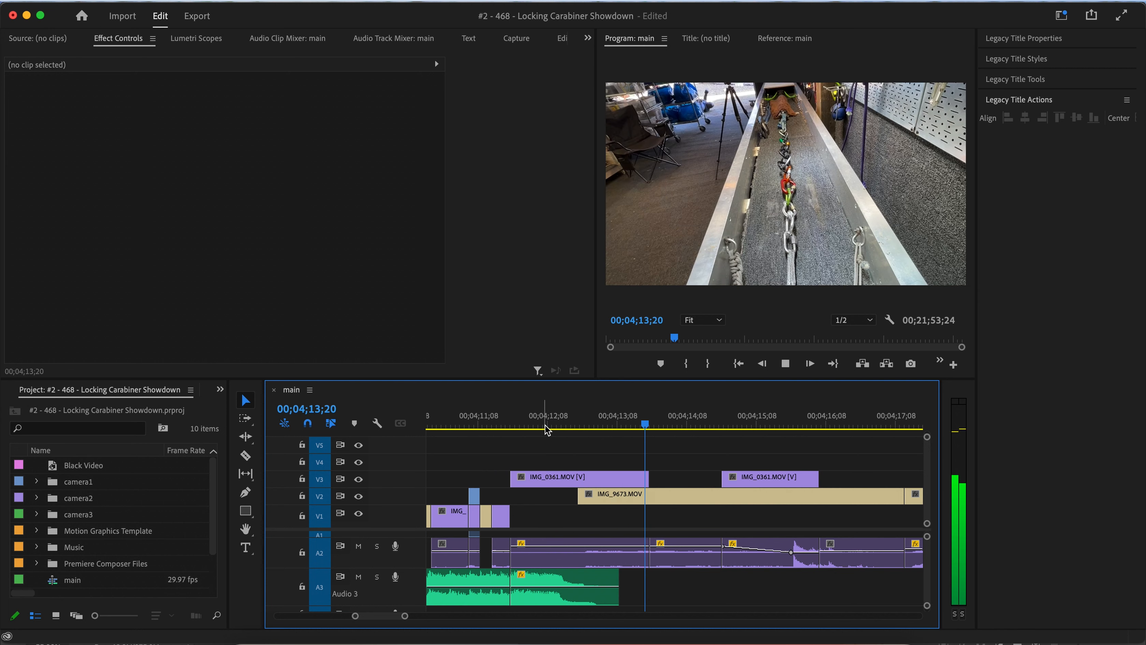
pyautogui.moveTo(546, 426); pyautogui.dragTo(569, 429)
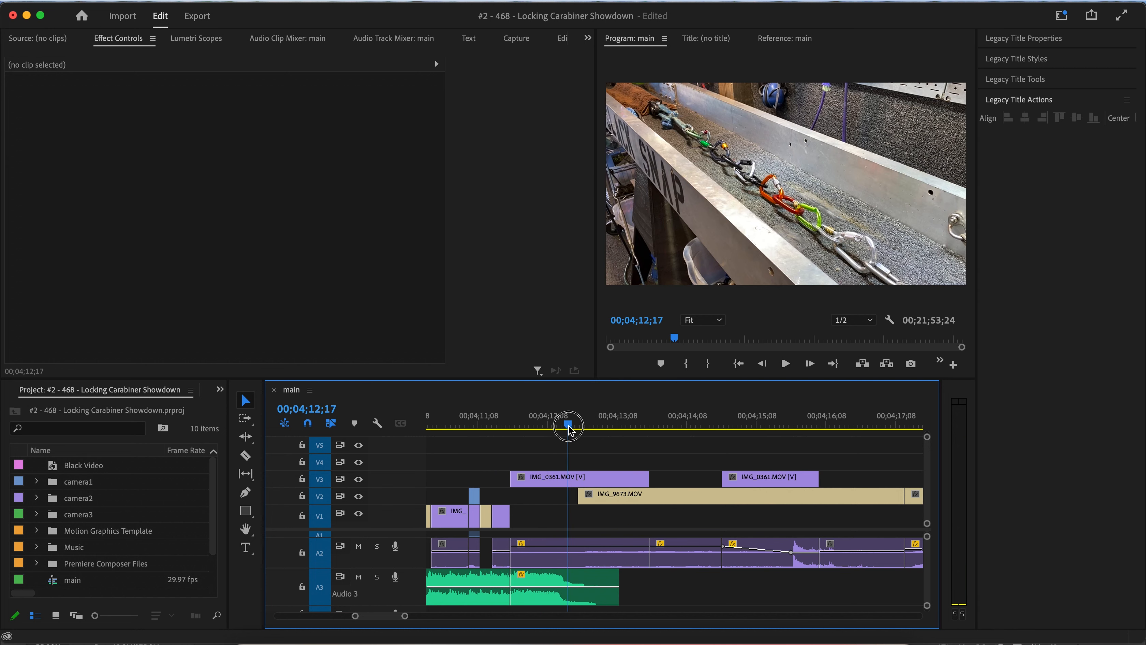
pyautogui.scroll(-10, 566, 452)
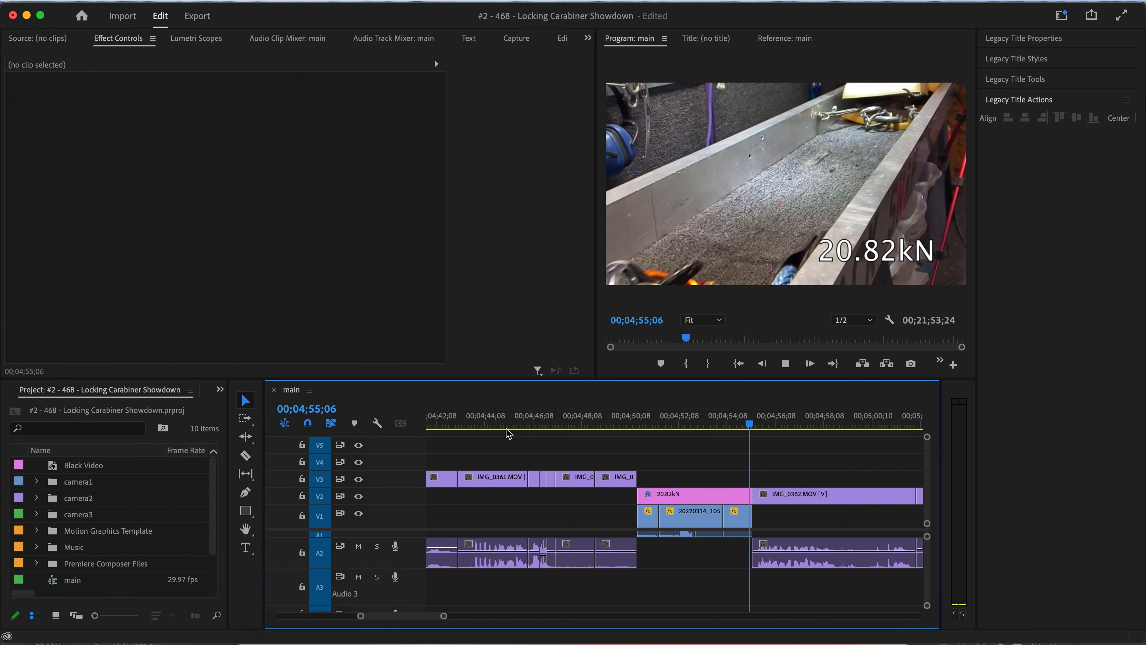
# Scrub and play through the pull-test section between about 00;04;45 and 00;04;55.
pyautogui.click(502, 425)
pyautogui.moveTo(502, 425); pyautogui.dragTo(551, 407)
pyautogui.press('space')
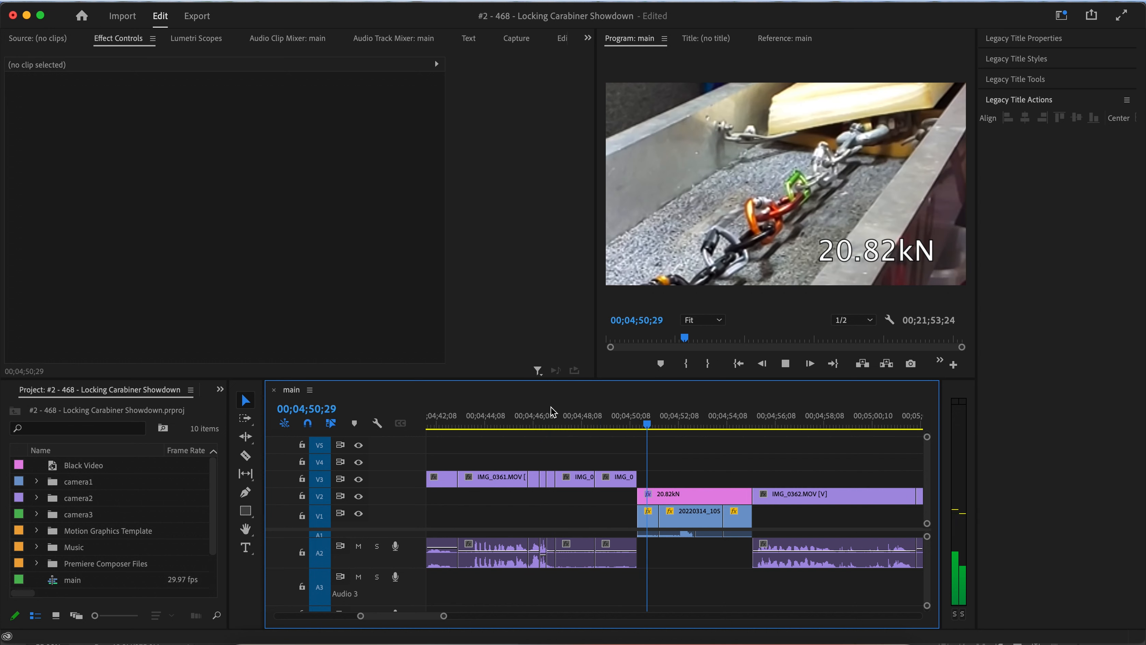
pyautogui.moveTo(559, 413); pyautogui.dragTo(521, 428)
pyautogui.press('space')
pyautogui.press('space')
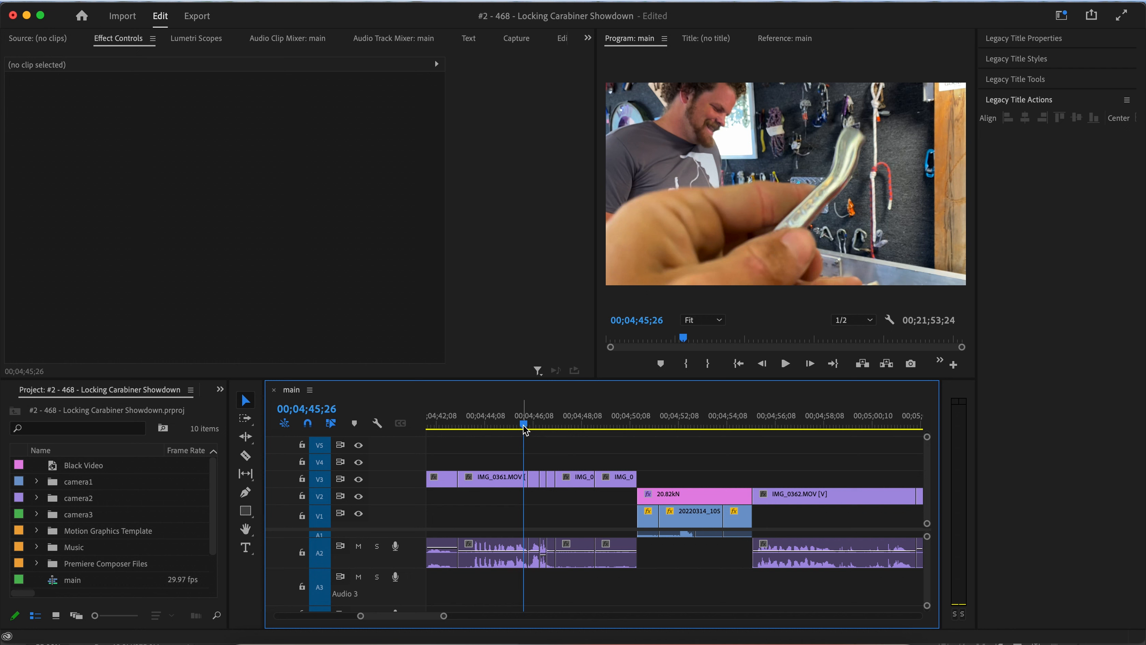
pyautogui.moveTo(526, 429); pyautogui.dragTo(613, 428)
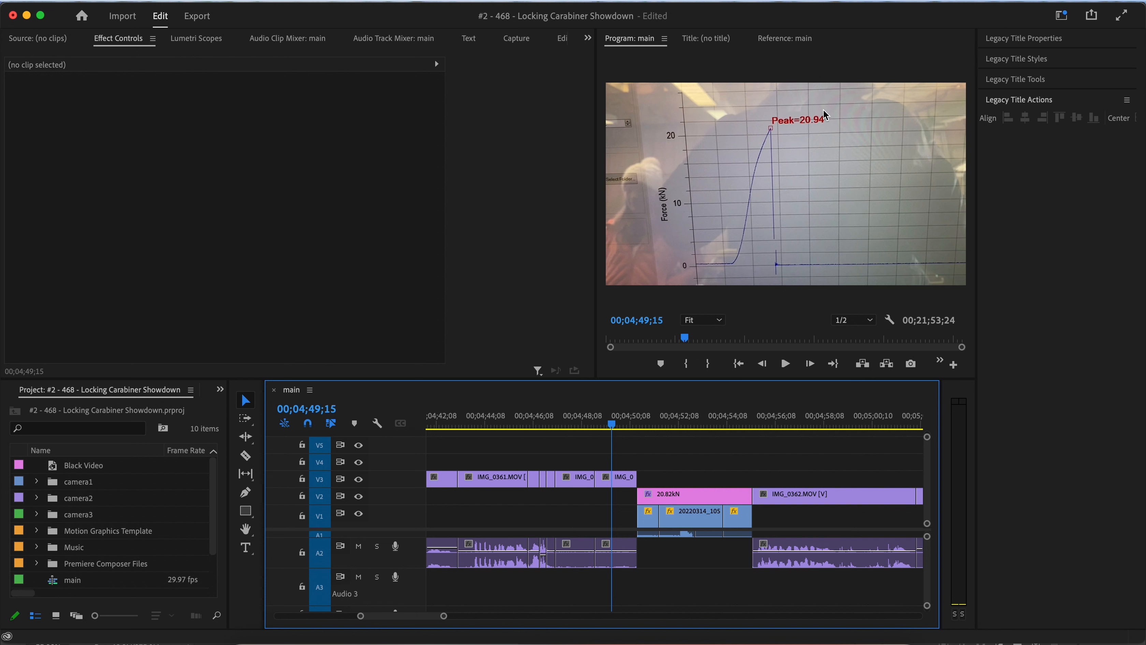
pyautogui.click(669, 424)
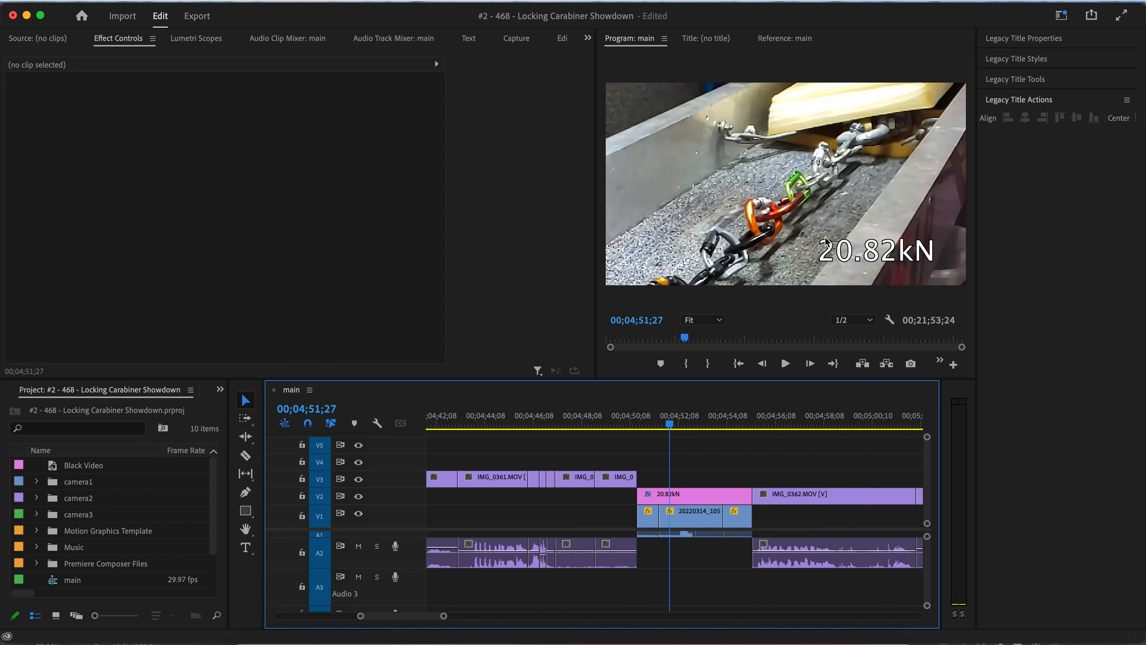
pyautogui.click(614, 429)
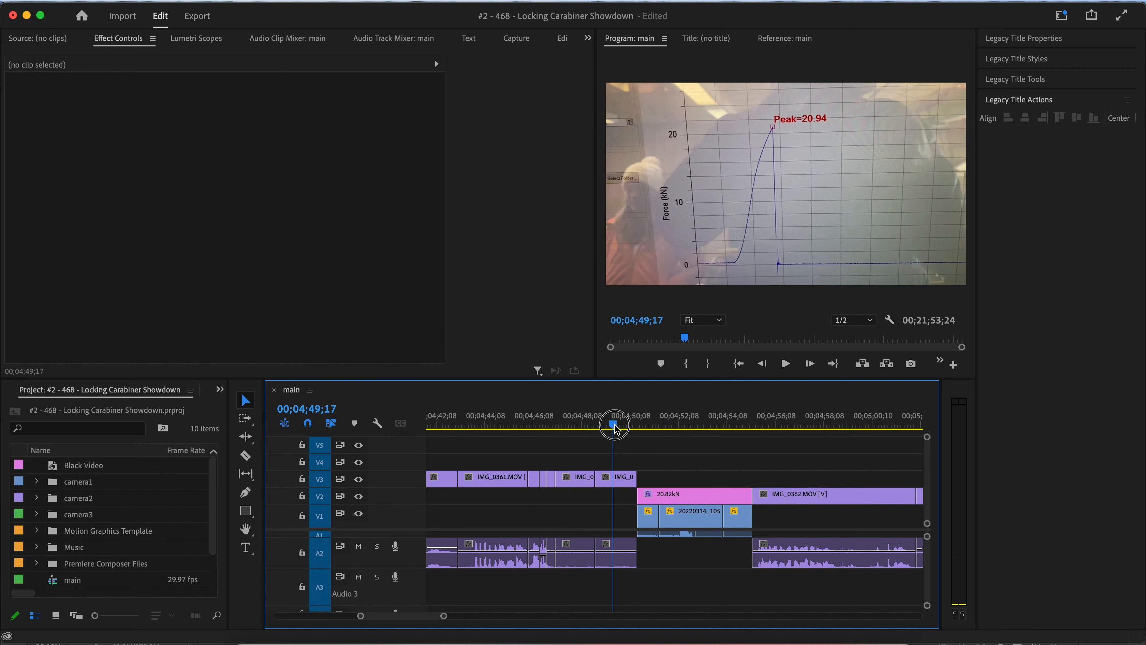
pyautogui.moveTo(583, 428)
pyautogui.mouseDown()
pyautogui.moveTo(608, 426)
pyautogui.moveTo(548, 428)
pyautogui.moveTo(585, 428)
pyautogui.mouseUp()
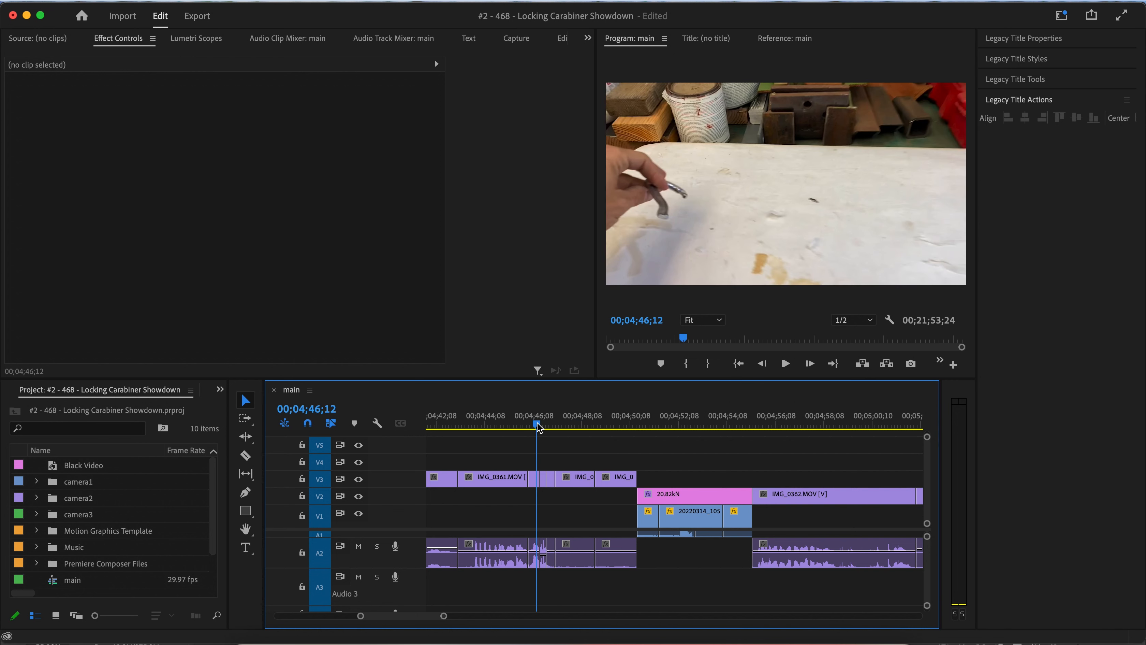
pyautogui.moveTo(675, 428)
pyautogui.mouseDown()
pyautogui.moveTo(657, 425)
pyautogui.moveTo(683, 426)
pyautogui.mouseUp()
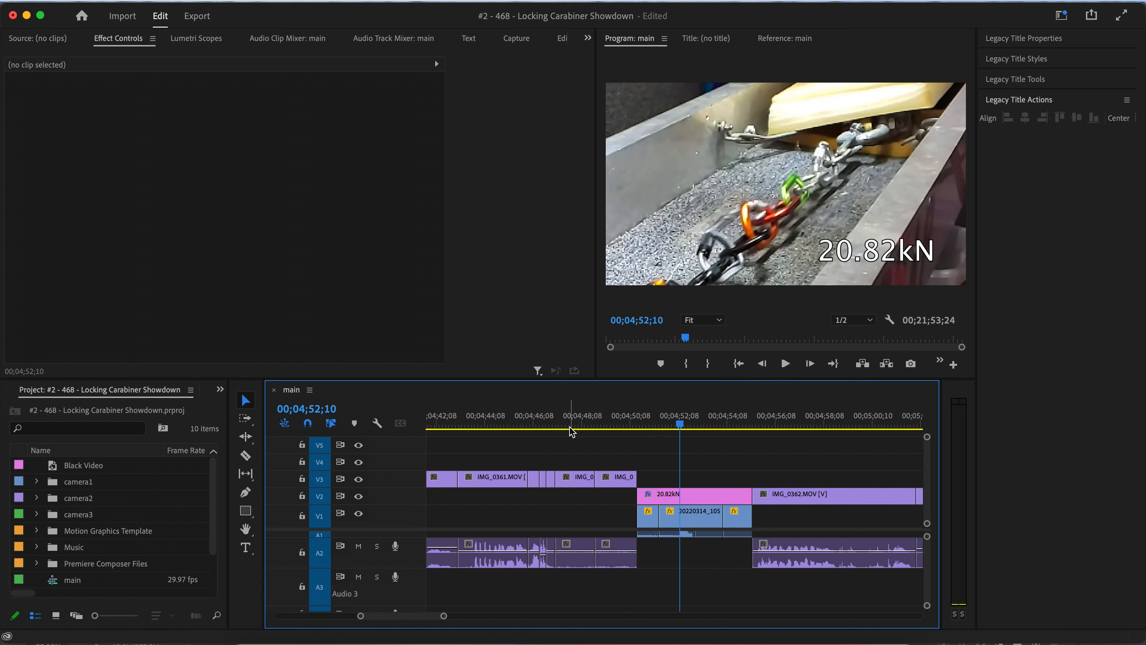
pyautogui.press('space')
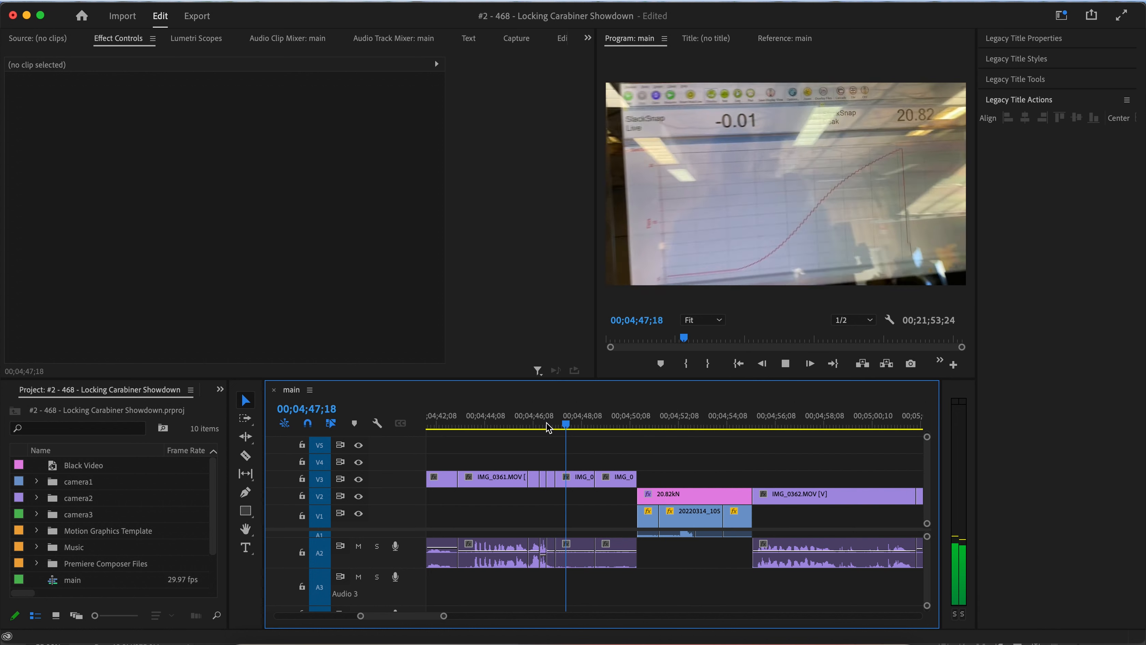
pyautogui.press('space')
# Ripple delete the IMG_0361 clips and their audio between about 00;04;47 and 00;04;50, and play the new cut.
pyautogui.moveTo(585, 469); pyautogui.dragTo(617, 544)
pyautogui.hotkey('shift', 'Delete')
pyautogui.click(540, 425)
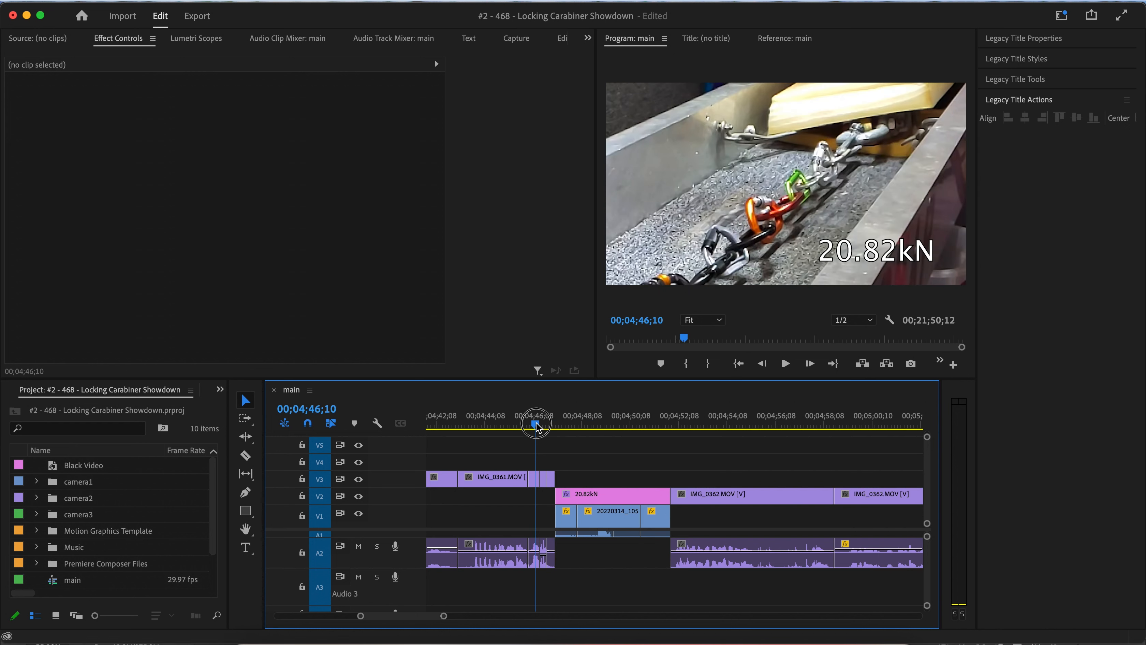
pyautogui.press('space')
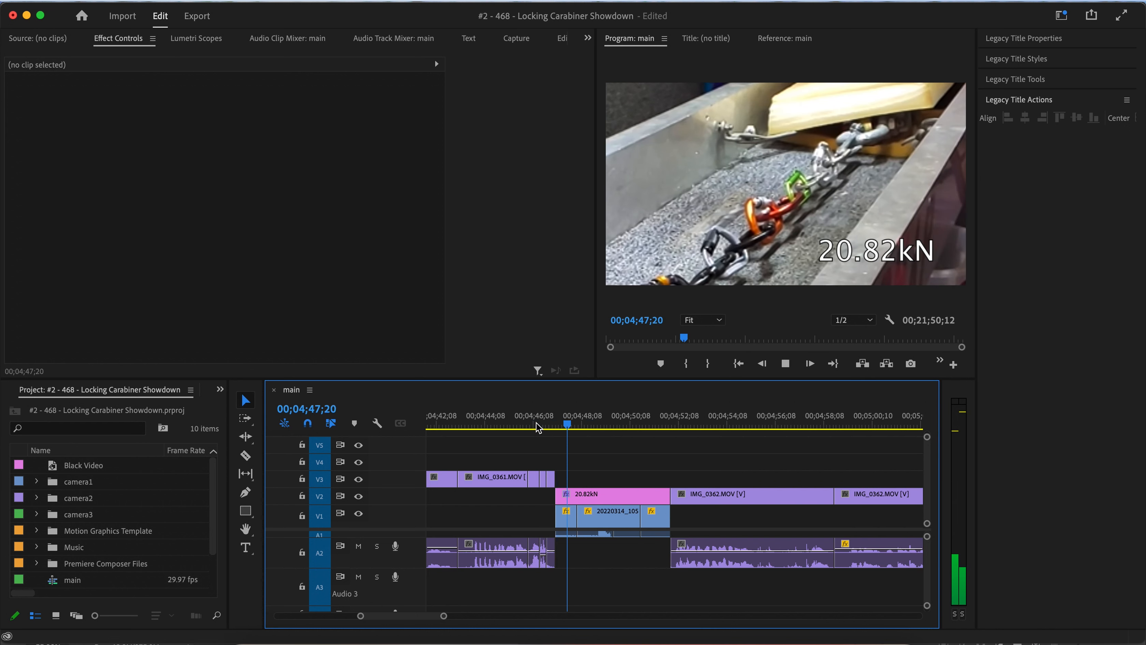
pyautogui.press('space')
# Zoom in and ripple delete the last short IMG_0361 segments on V3 just before the 20.82kN title.
pyautogui.moveTo(536, 422)
pyautogui.mouseDown()
pyautogui.moveTo(511, 423)
pyautogui.moveTo(540, 424)
pyautogui.mouseUp()
pyautogui.press('=')
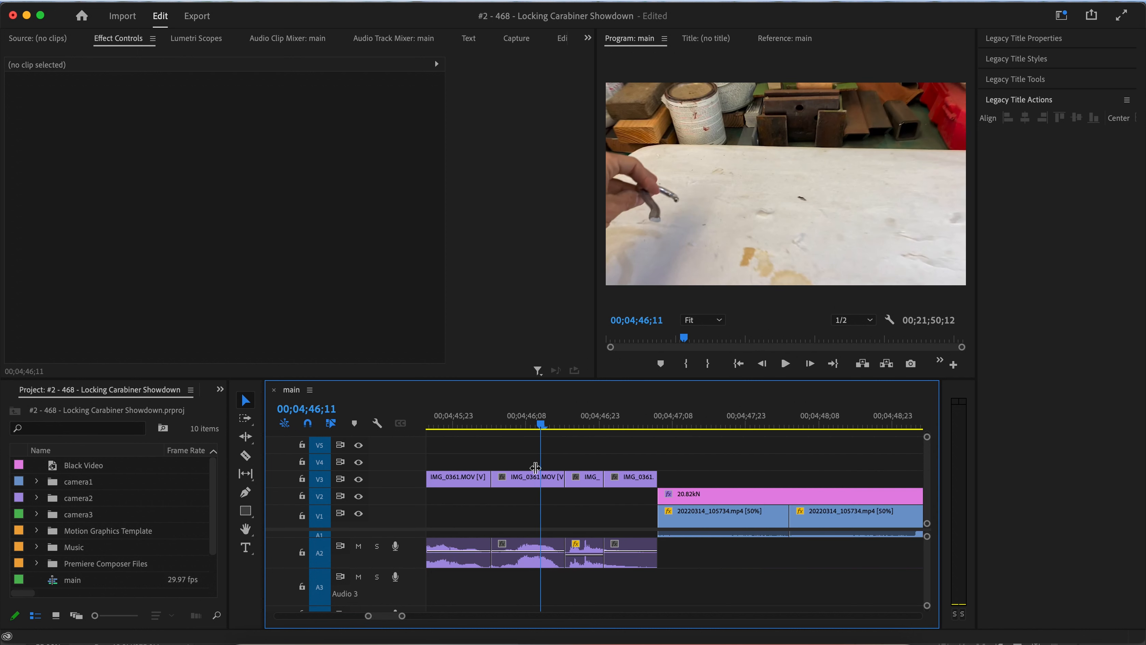
pyautogui.click(474, 424)
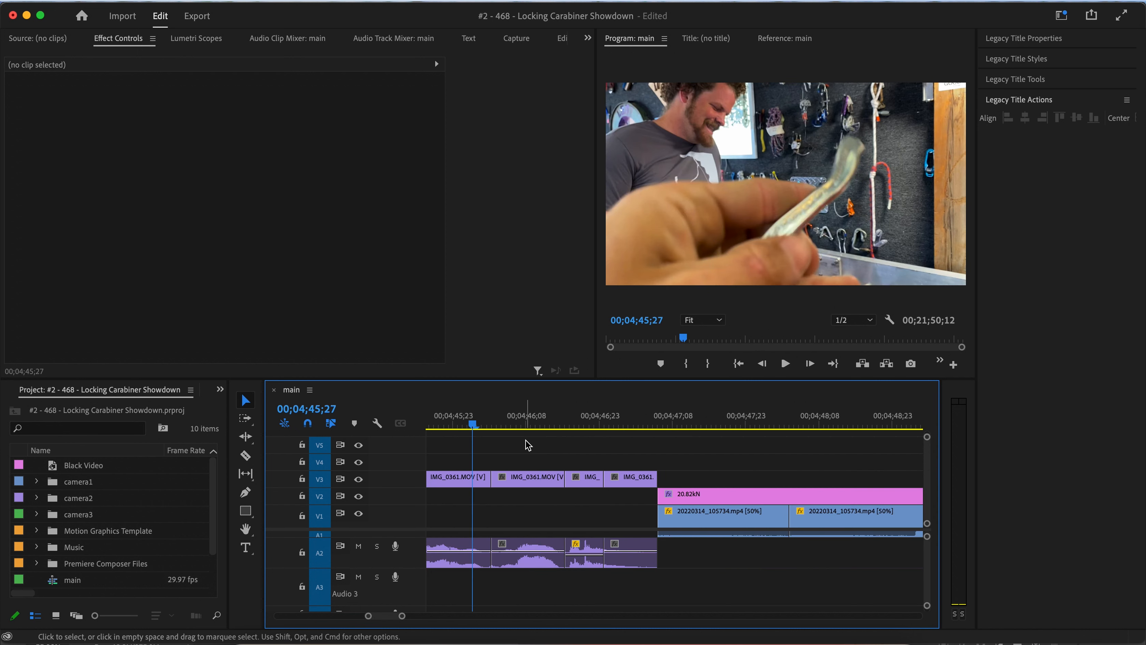
pyautogui.moveTo(526, 423); pyautogui.dragTo(629, 573)
pyautogui.press('space')
pyautogui.hotkey('alt', 'BackSpace')
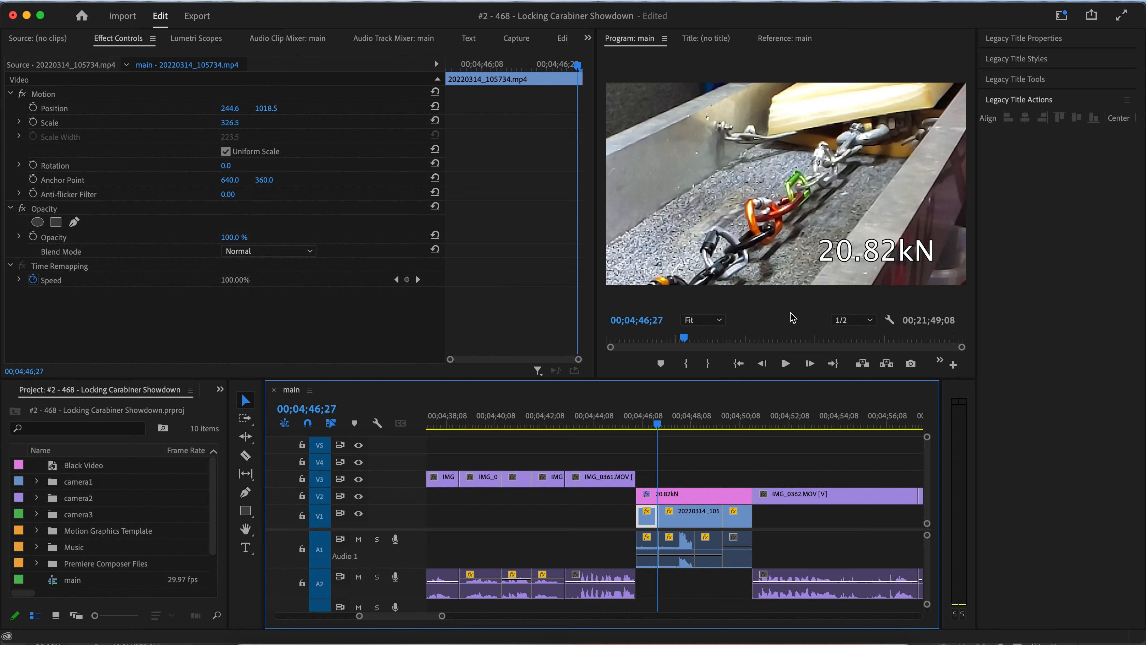
# Delete the short 20220314_105734 clip pieces and their audio beneath the start of the 20.82kN title.
pyautogui.moveTo(730, 427); pyautogui.dragTo(701, 436)
pyautogui.hscroll(1, 724, 511)
pyautogui.press('-')
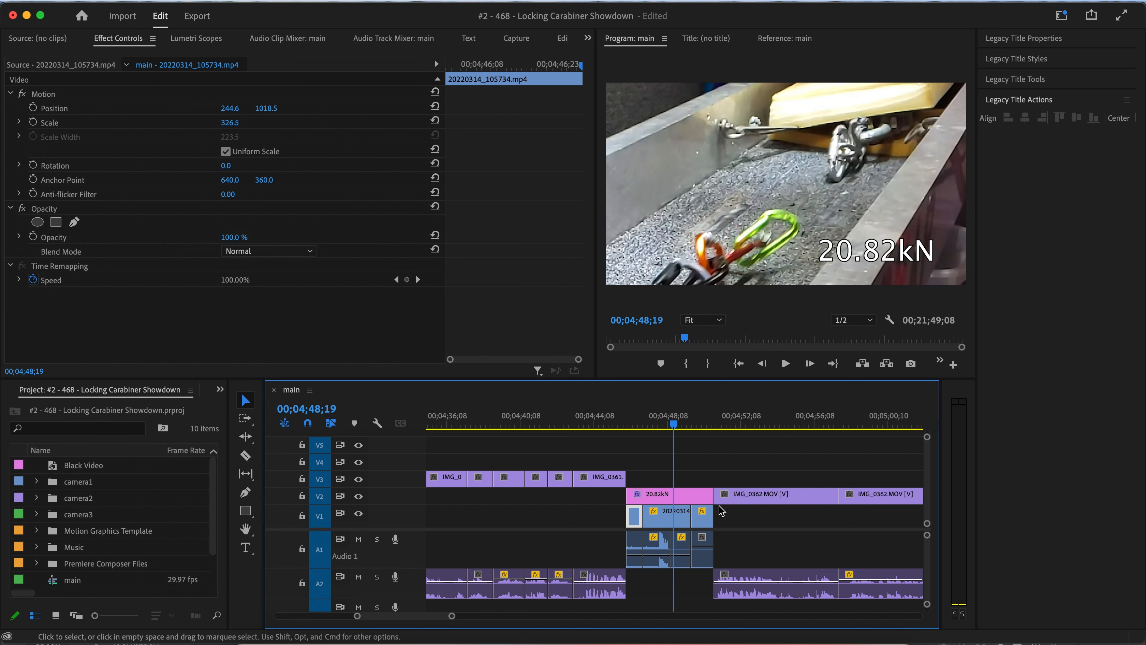
pyautogui.hscroll(1, 722, 511)
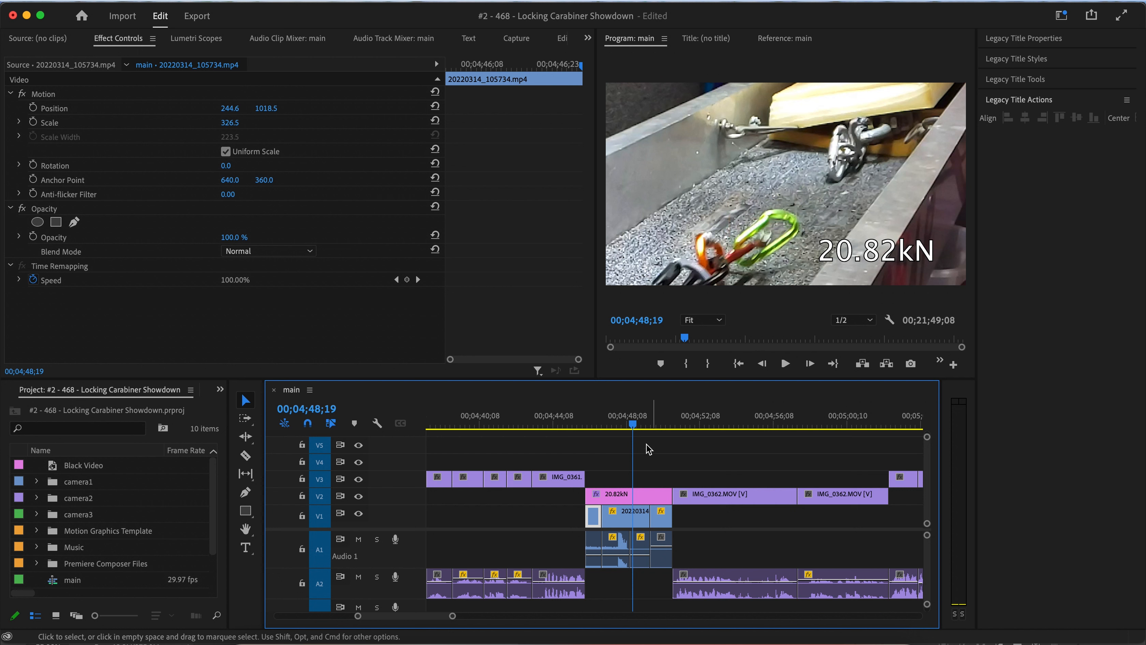
pyautogui.moveTo(644, 579); pyautogui.dragTo(586, 515)
pyautogui.press('Delete')
# Play the pull-test clip from about 00;04;46 to review the cut.
pyautogui.click(603, 427)
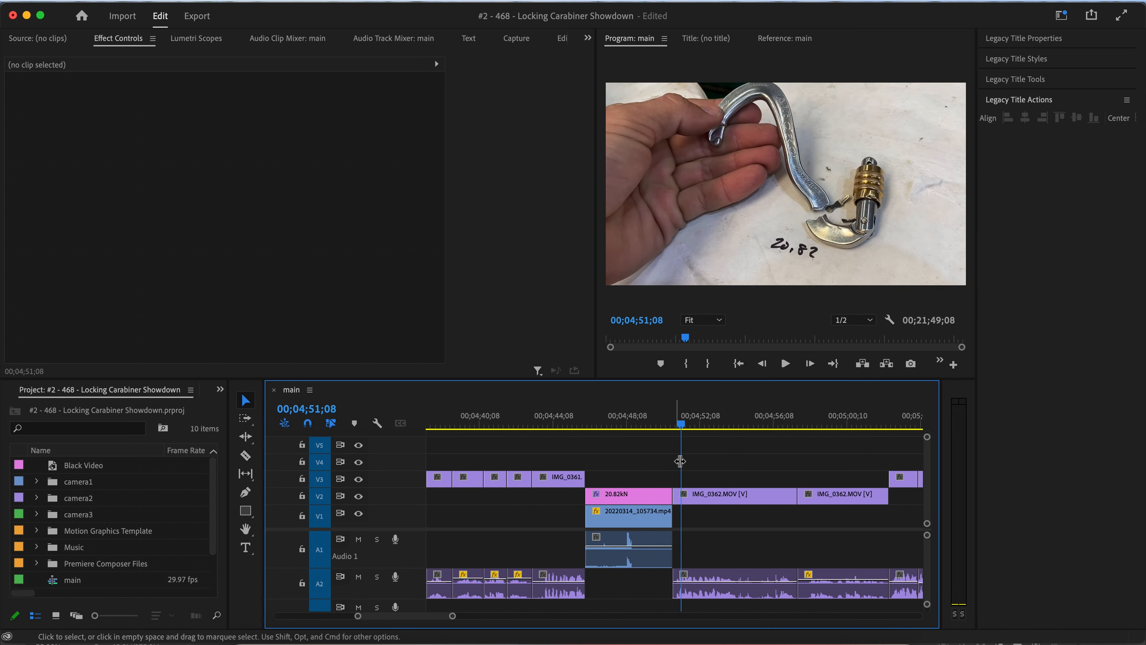
pyautogui.click(675, 424)
pyautogui.moveTo(675, 426); pyautogui.dragTo(597, 437)
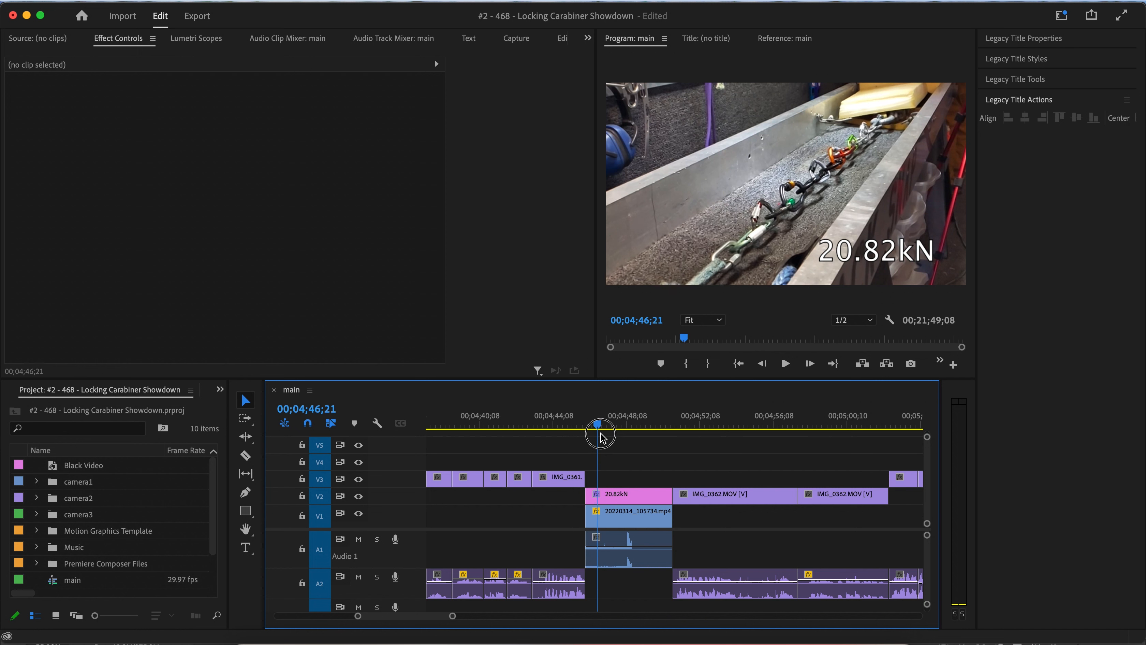
pyautogui.moveTo(609, 432); pyautogui.dragTo(603, 439)
pyautogui.press('space')
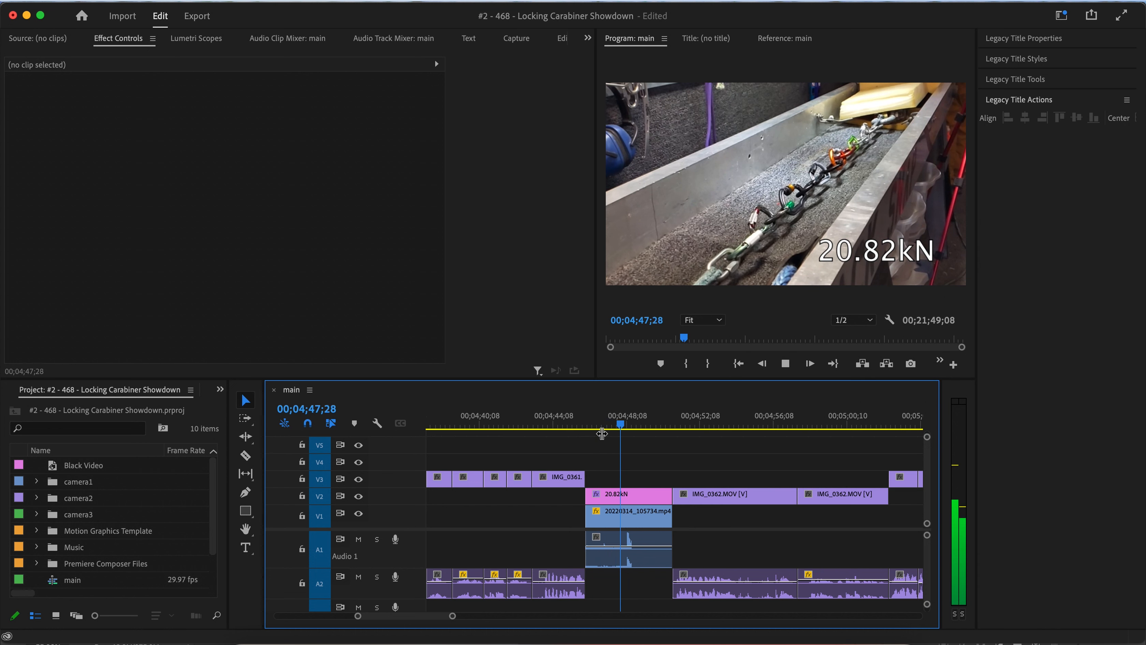
pyautogui.click(604, 427)
pyautogui.press('space')
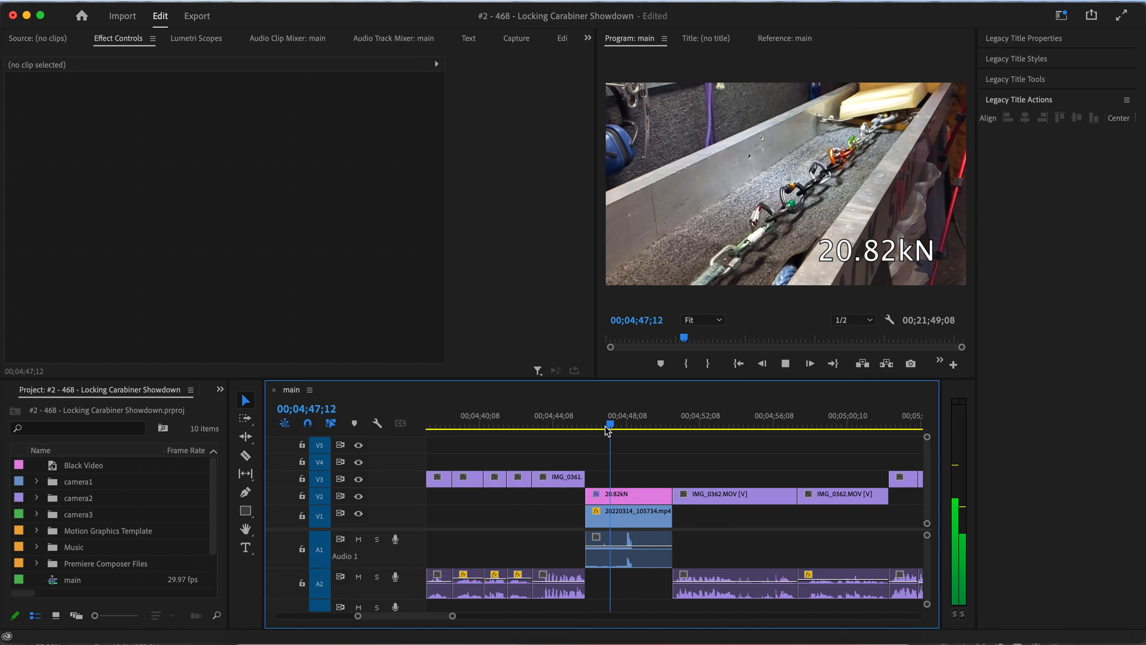
# Ripple trim the start of the 20.82kN title, pull-test clip and its audio to the playhead at about 00;04;47;12.
pyautogui.click(625, 524)
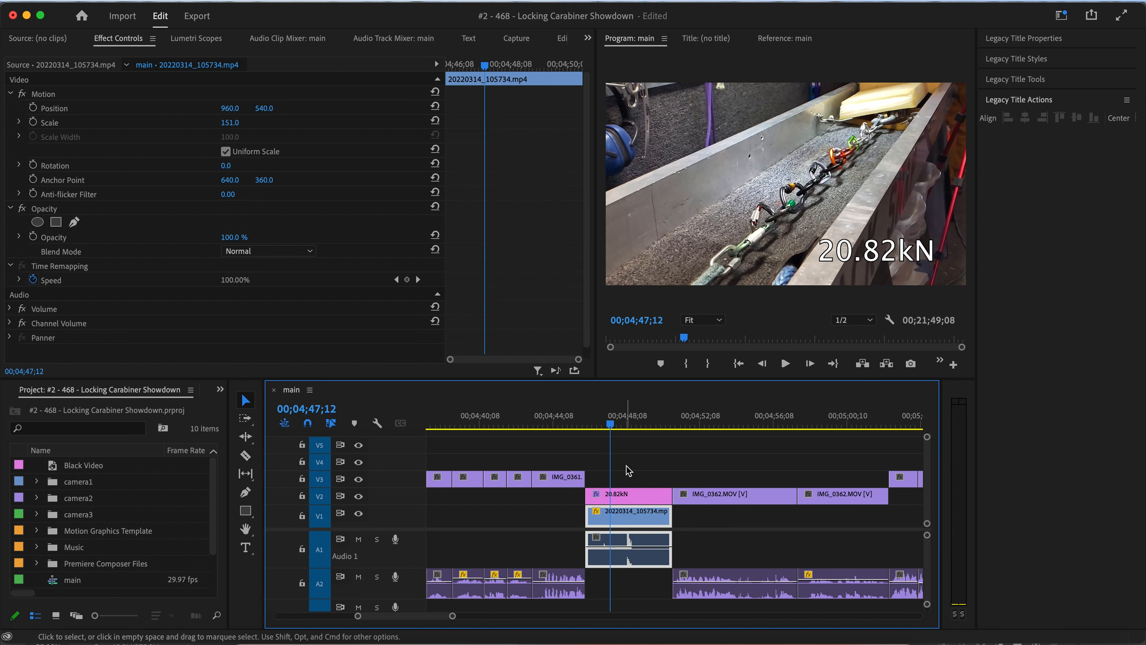
pyautogui.moveTo(627, 467); pyautogui.dragTo(627, 565)
pyautogui.moveTo(641, 453); pyautogui.dragTo(611, 559)
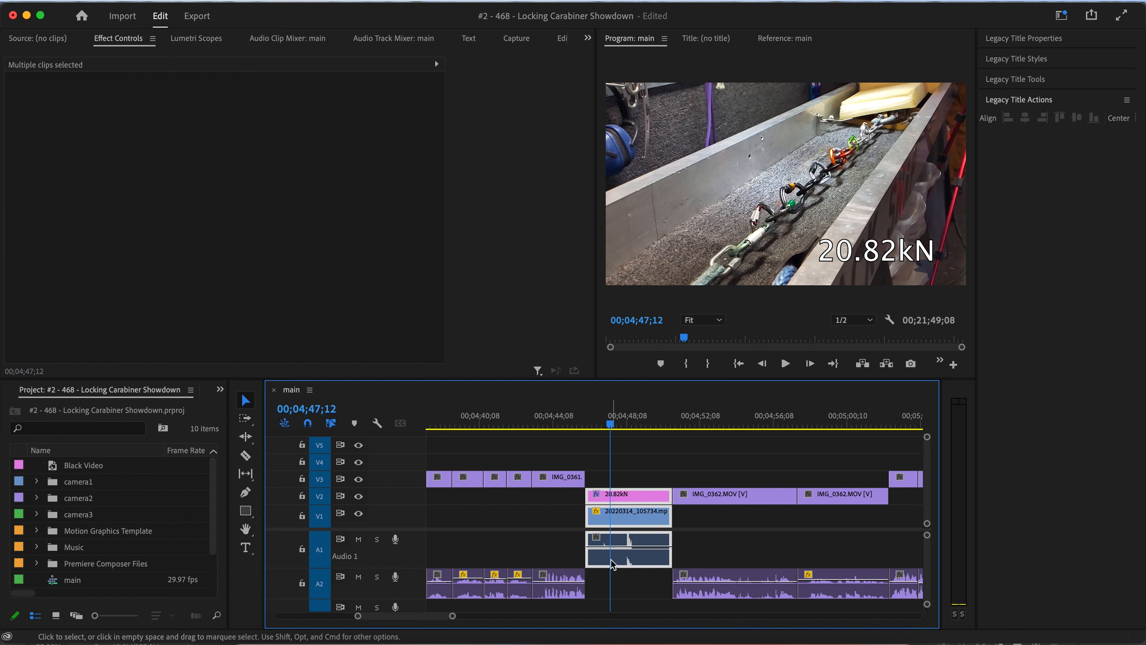
pyautogui.press('q')
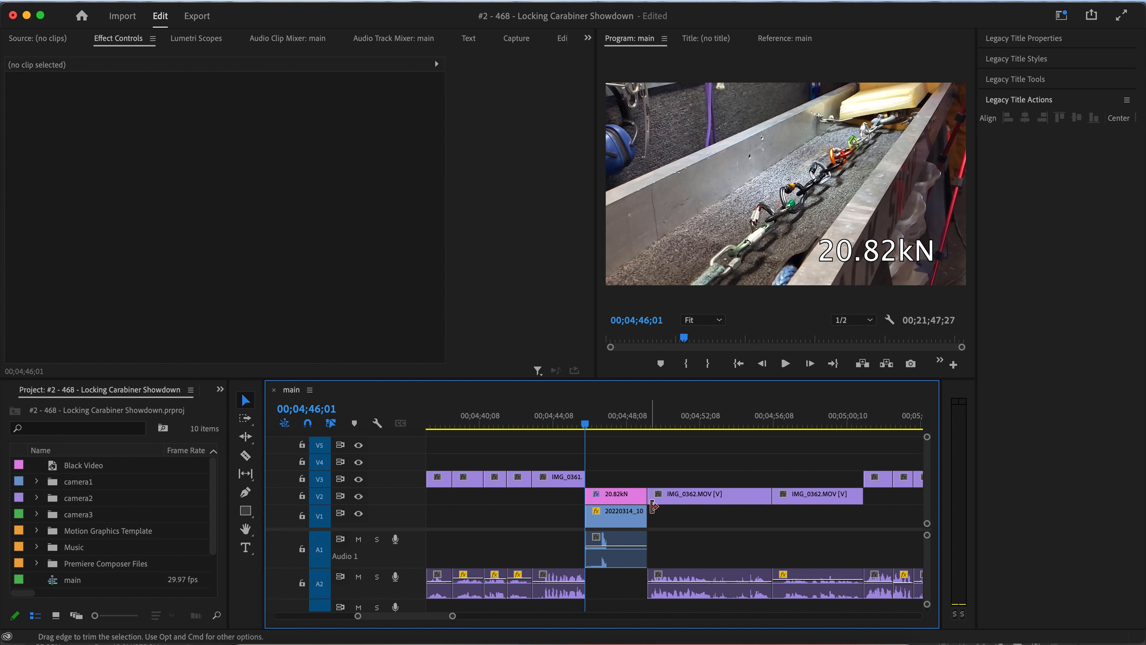
# Play and scrub through the trimmed pull-test cut and the following snap footage.
pyautogui.press('space')
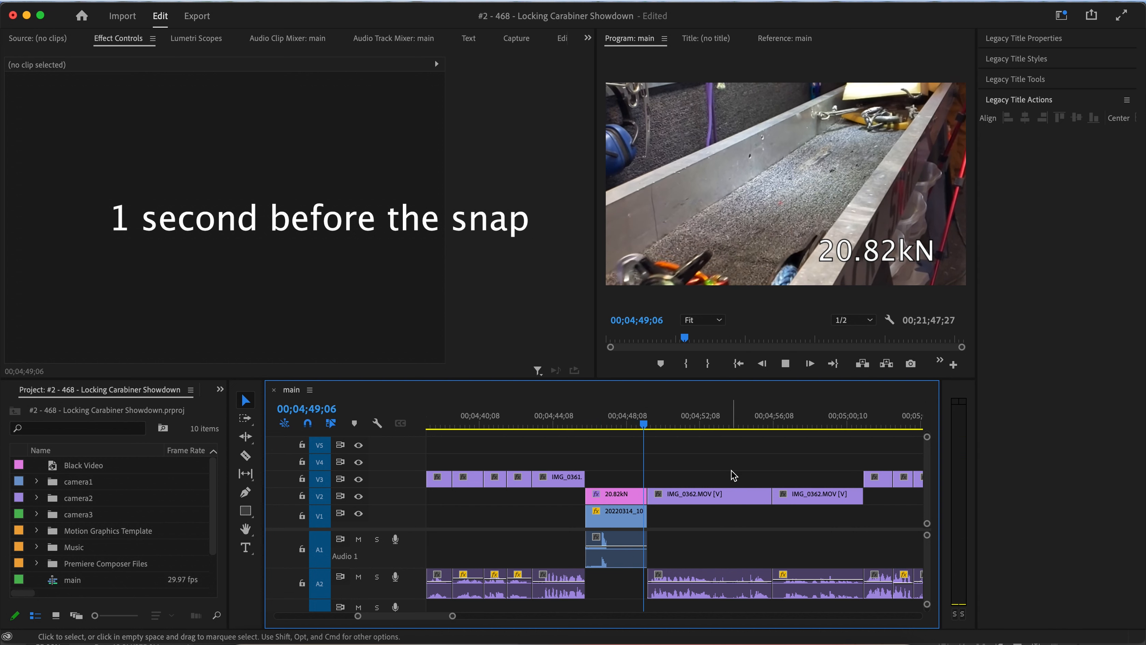
pyautogui.press('space')
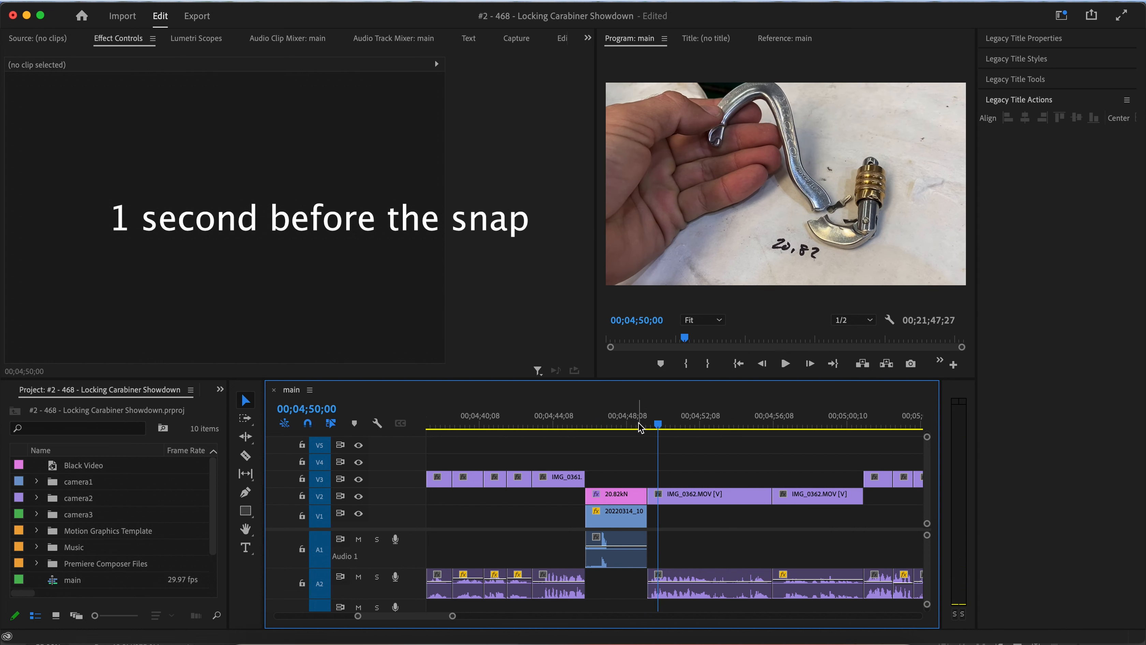
pyautogui.moveTo(628, 425)
pyautogui.mouseDown()
pyautogui.moveTo(597, 423)
pyautogui.moveTo(613, 424)
pyautogui.mouseUp()
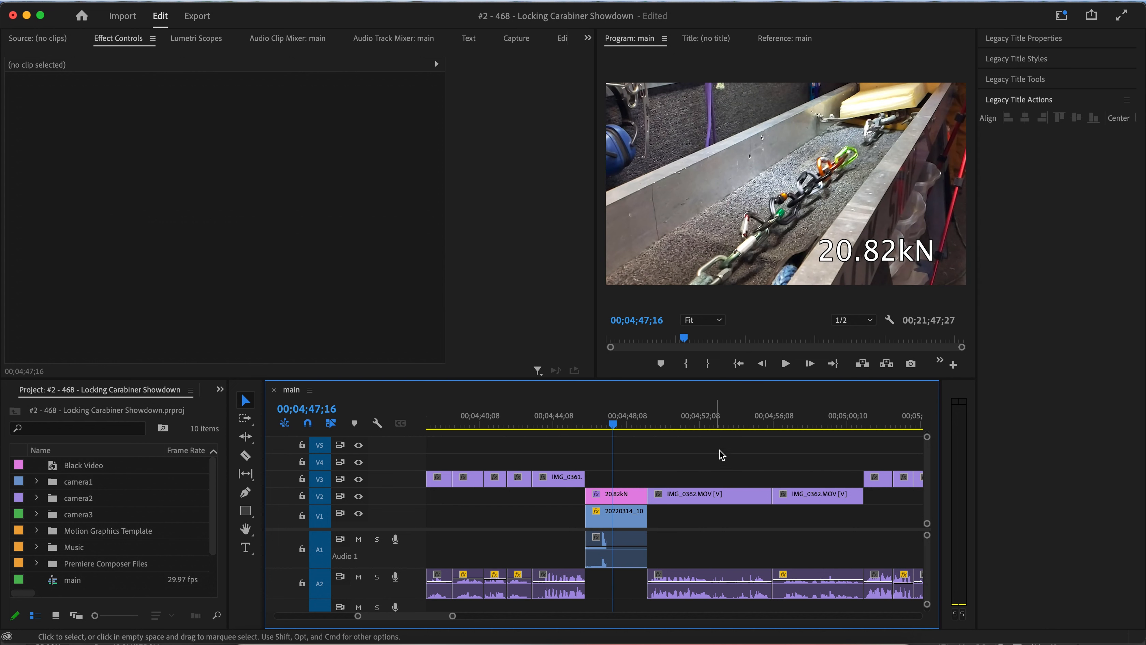
pyautogui.moveTo(586, 425); pyautogui.dragTo(507, 423)
pyautogui.press('space')
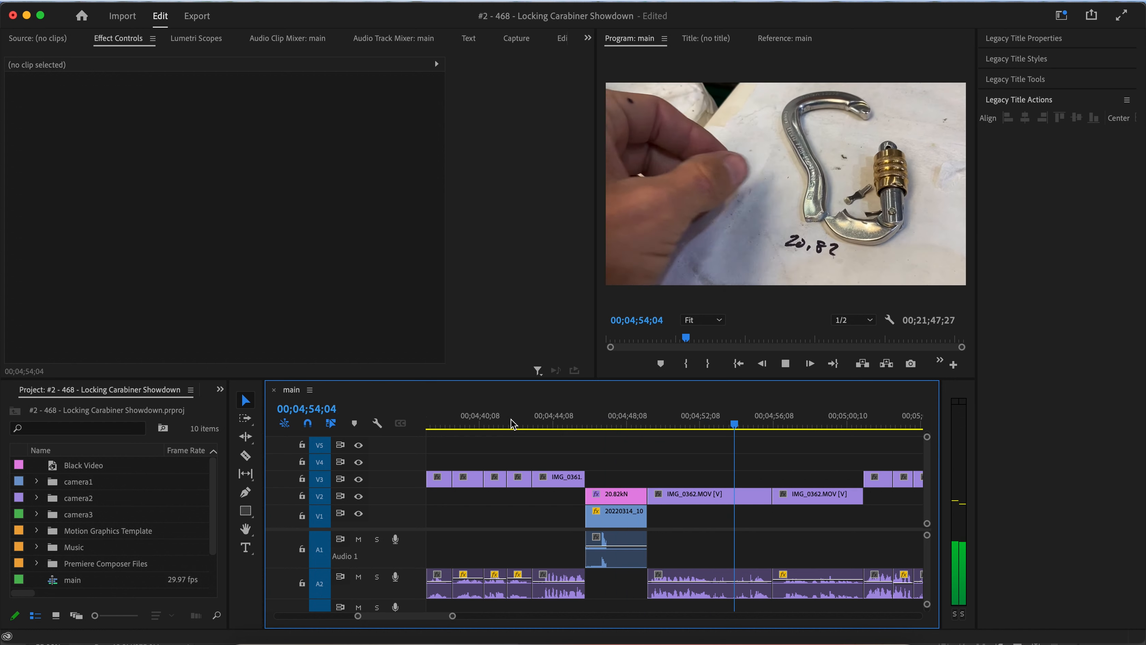
pyautogui.press('space')
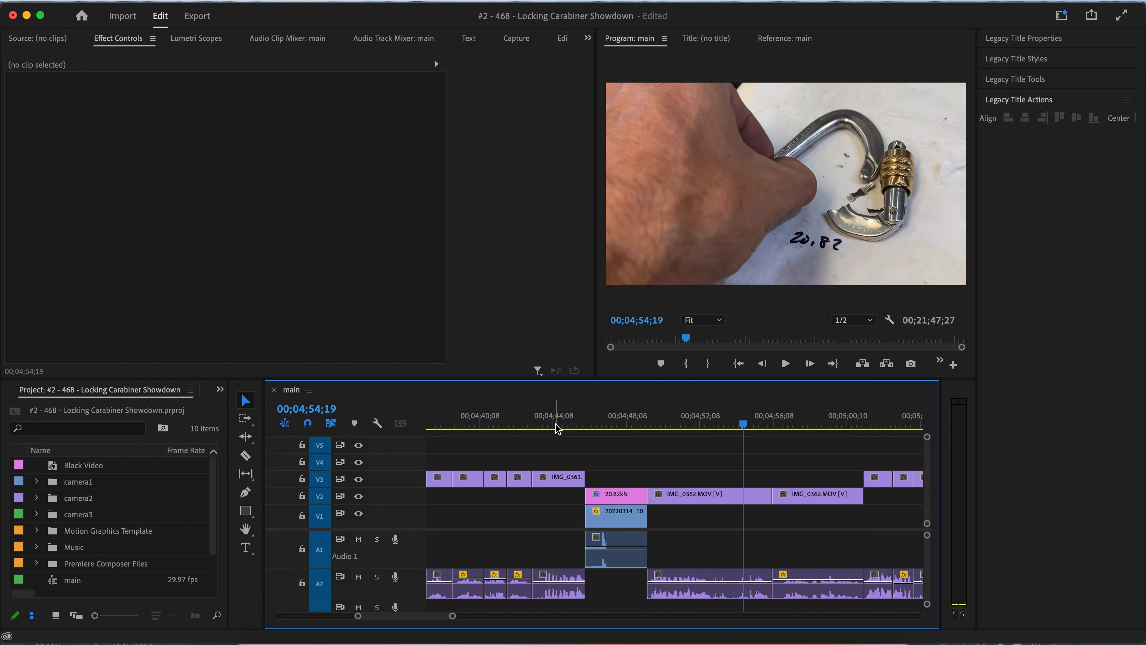
pyautogui.moveTo(558, 427); pyautogui.dragTo(681, 424)
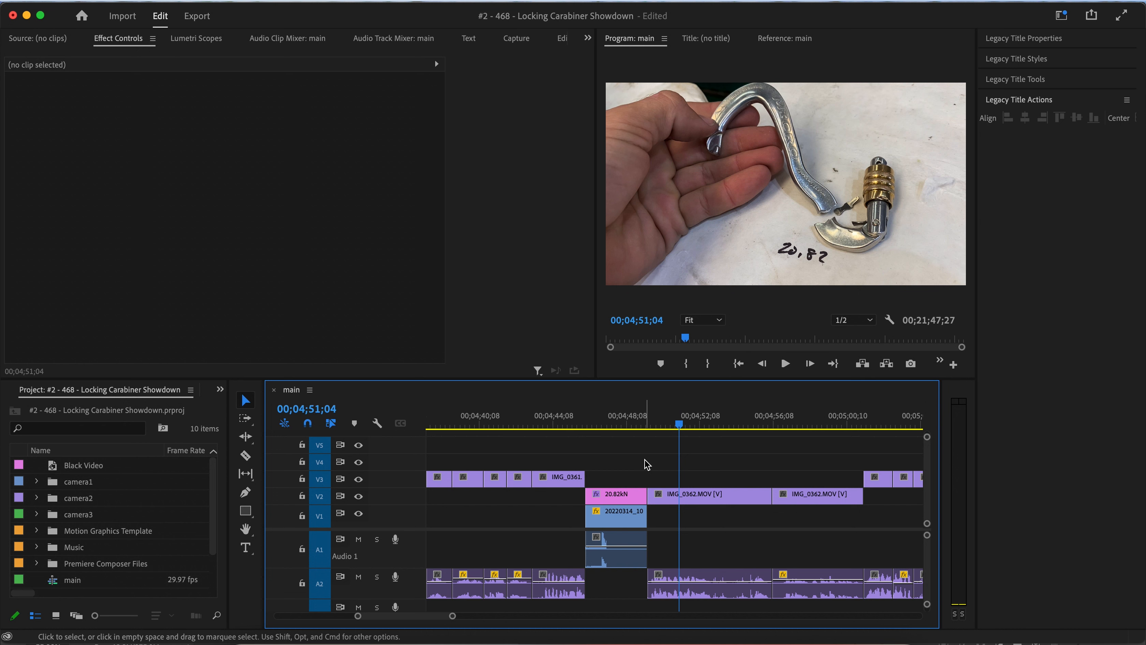
# Review the snap footage on the IMG_0362 clip from about 00;04;51 and select that clip.
pyautogui.scroll(-3, 648, 465)
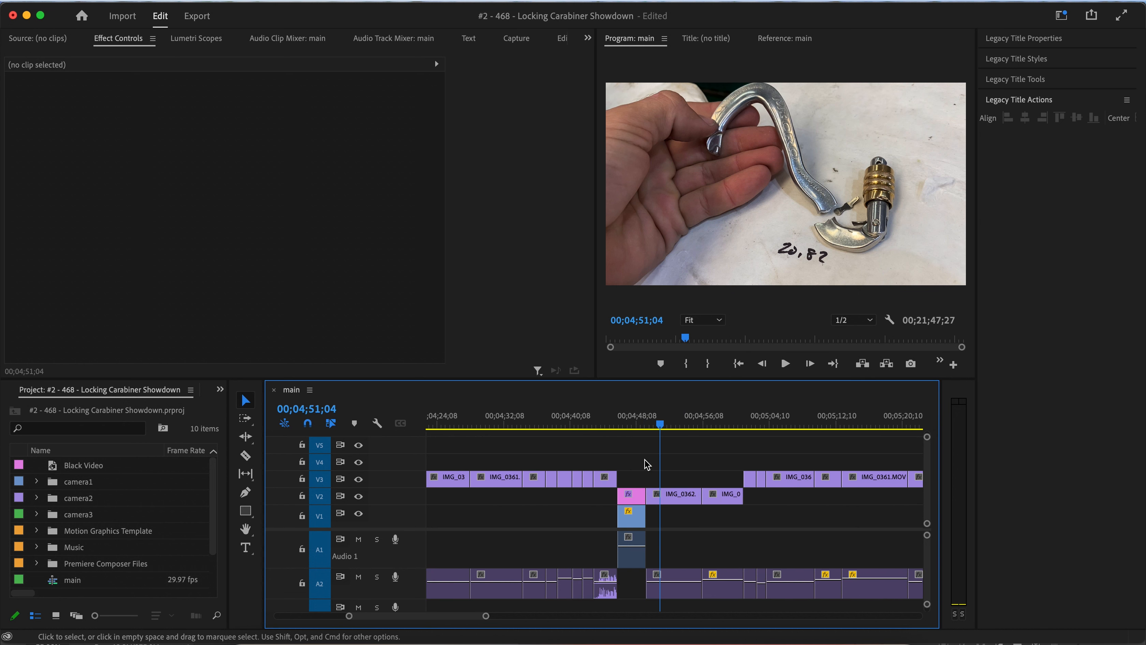
pyautogui.scroll(2, 647, 465)
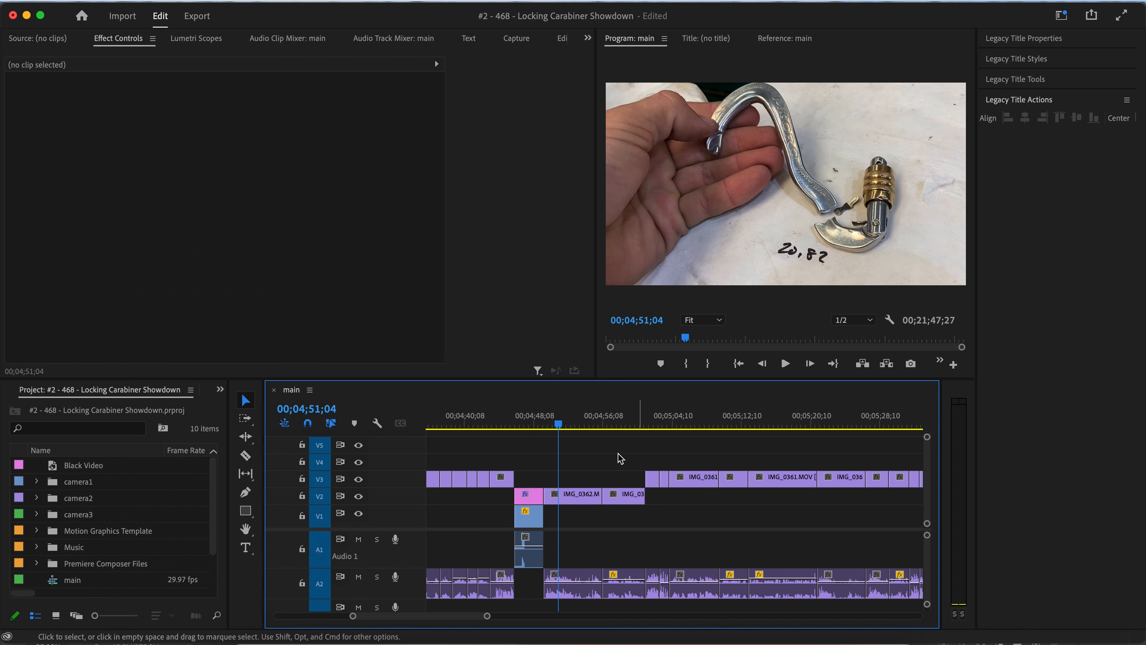
pyautogui.hscroll(2, 605, 448)
pyautogui.press('space')
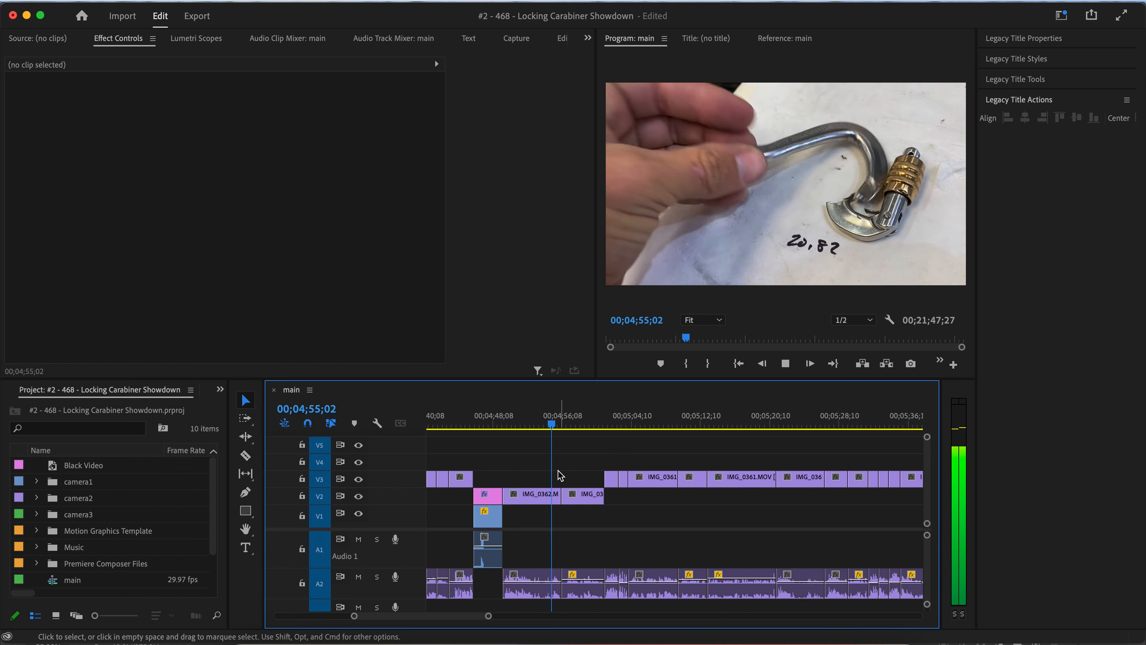
pyautogui.scroll(4, 558, 471)
pyautogui.hscroll(-5, 558, 471)
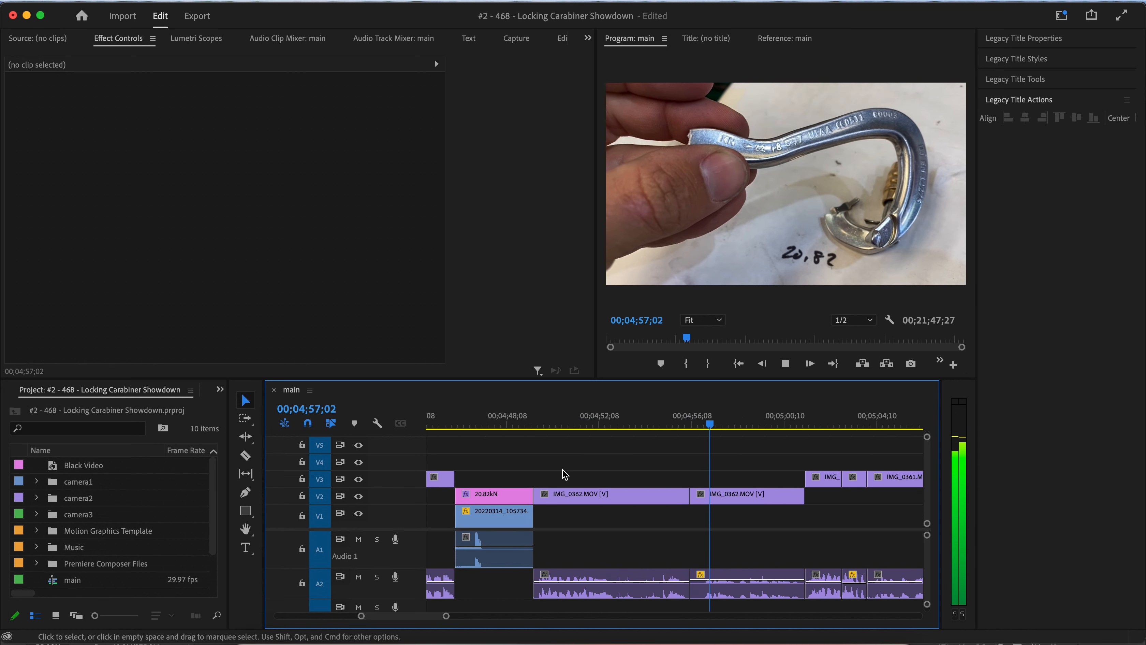
pyautogui.click(574, 426)
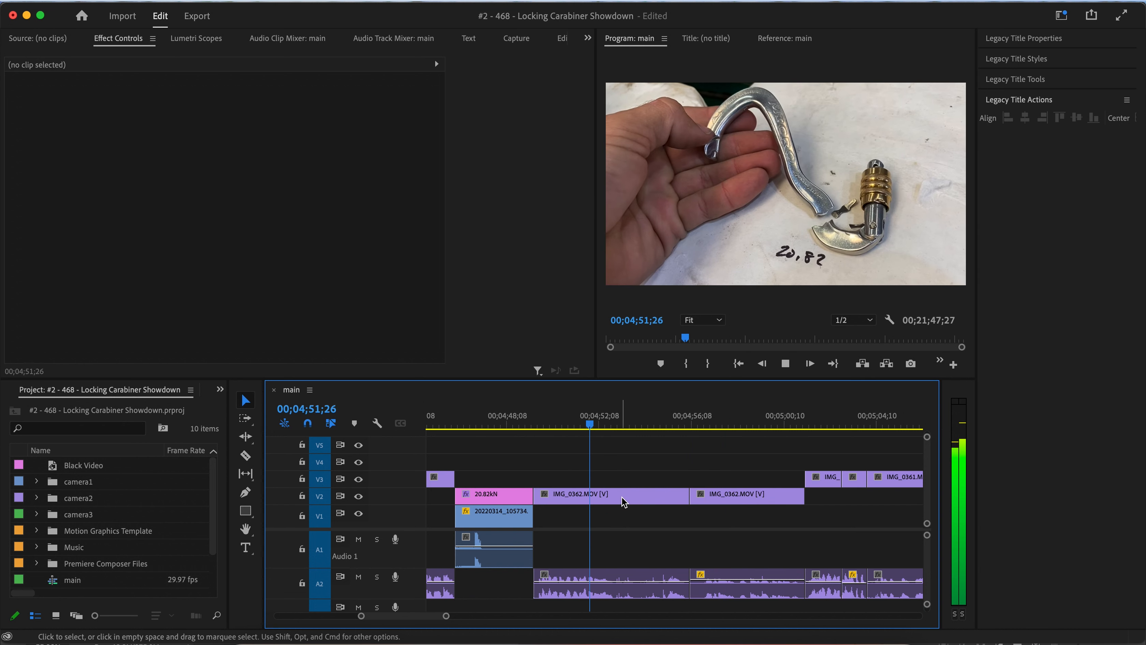
pyautogui.press('space')
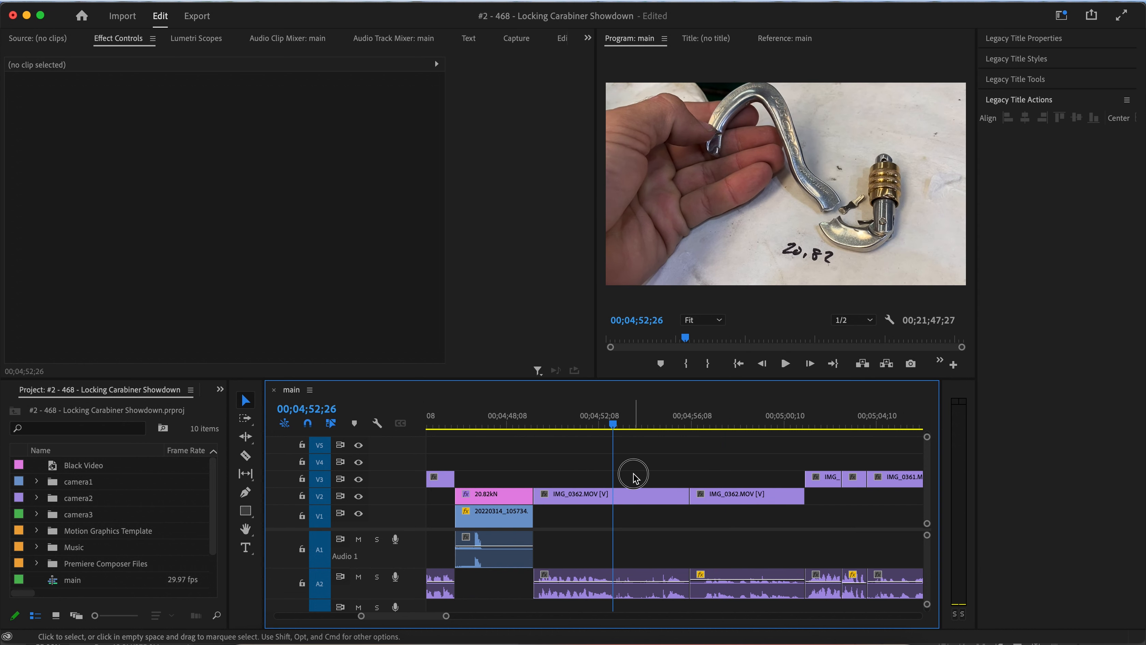
pyautogui.click(635, 496)
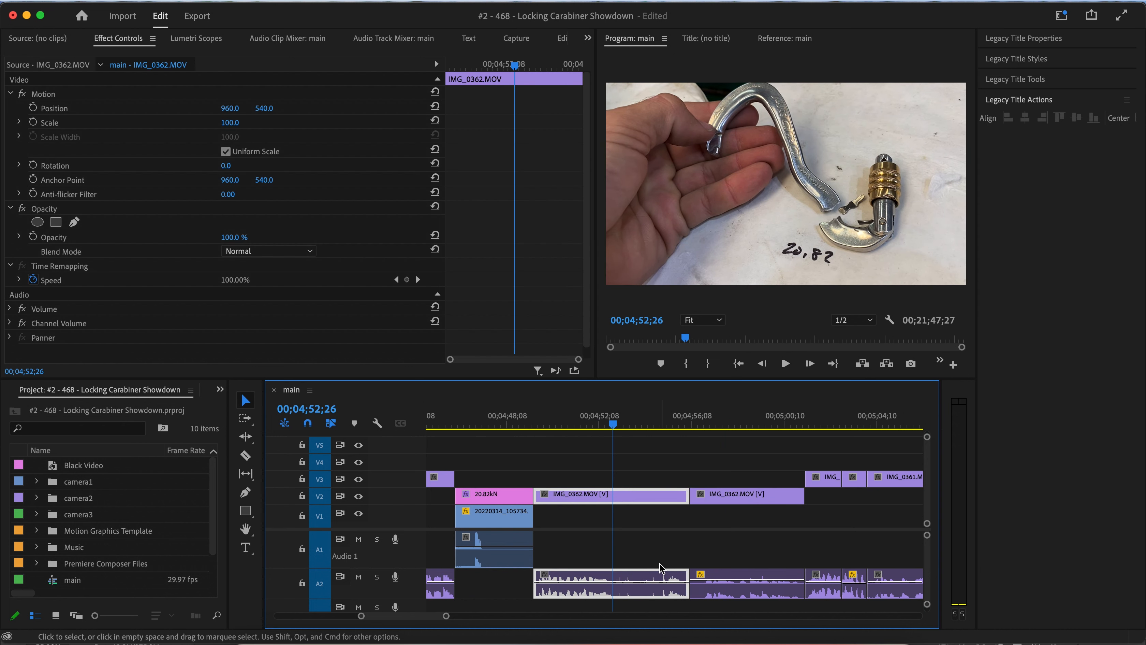
# Split the IMG_0362 clip at 00;04;52;26 and ripple delete the segment following the cut, then play it back.
pyautogui.press('super+k')
pyautogui.click(661, 579)
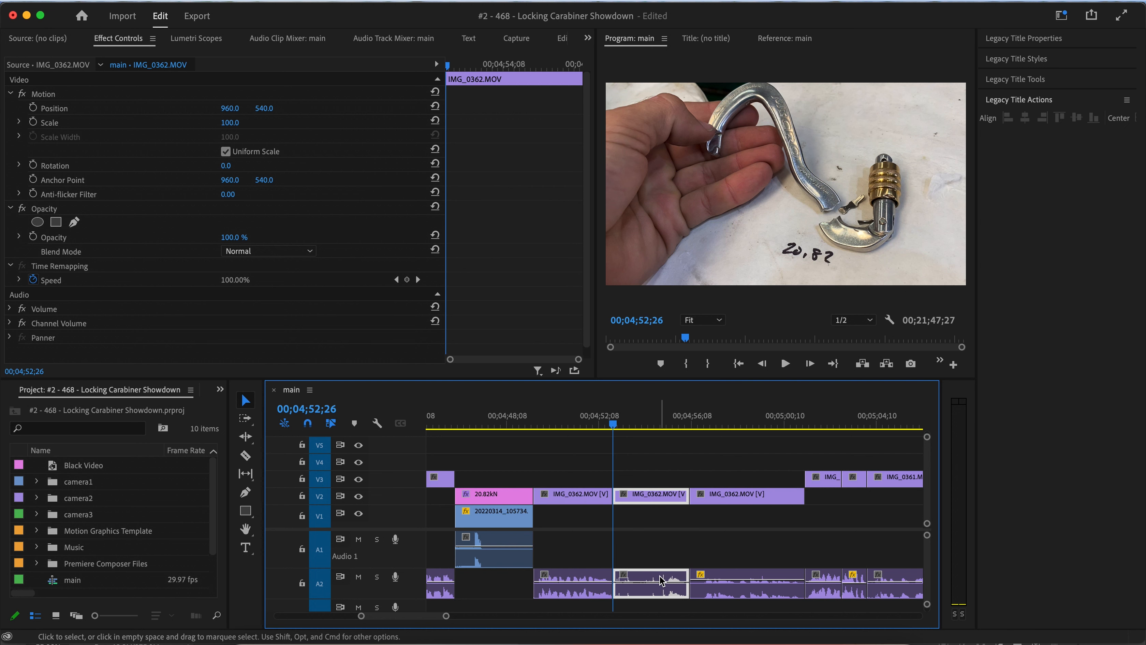
pyautogui.hotkey('shift', 'Delete')
pyautogui.press('space')
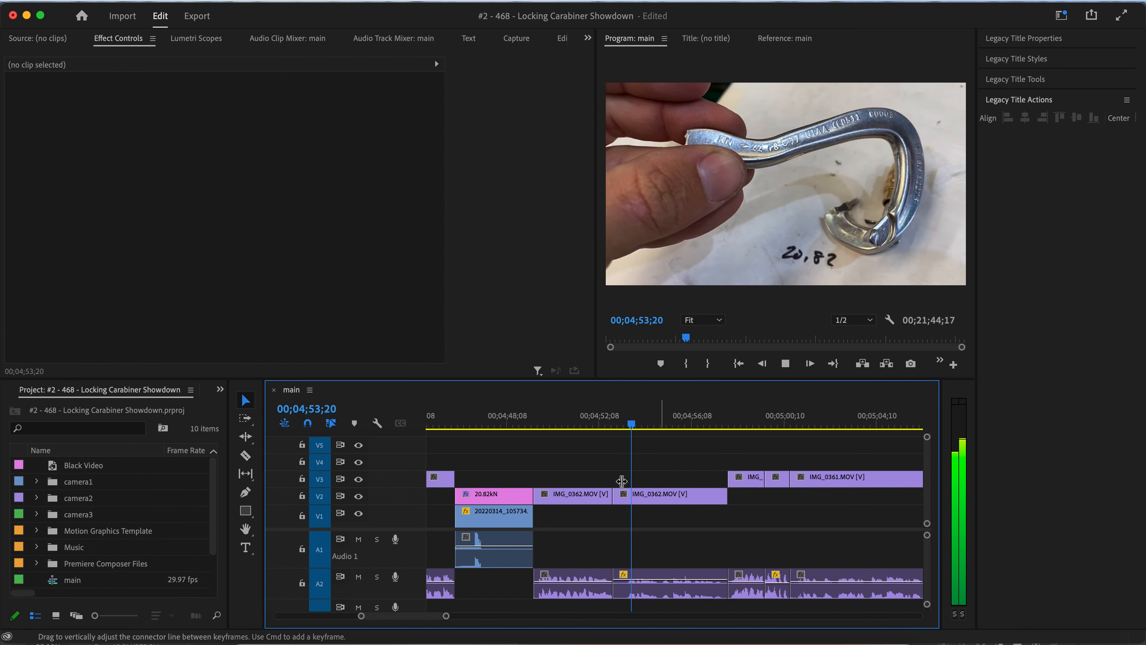
# Split the next IMG_0362 clip at about 00;04;53;13 and ripple delete its short head before the cut.
pyautogui.click(623, 426)
pyautogui.press('Right')
pyautogui.press('Right')
pyautogui.press('Right')
pyautogui.press('Right')
pyautogui.press('Right')
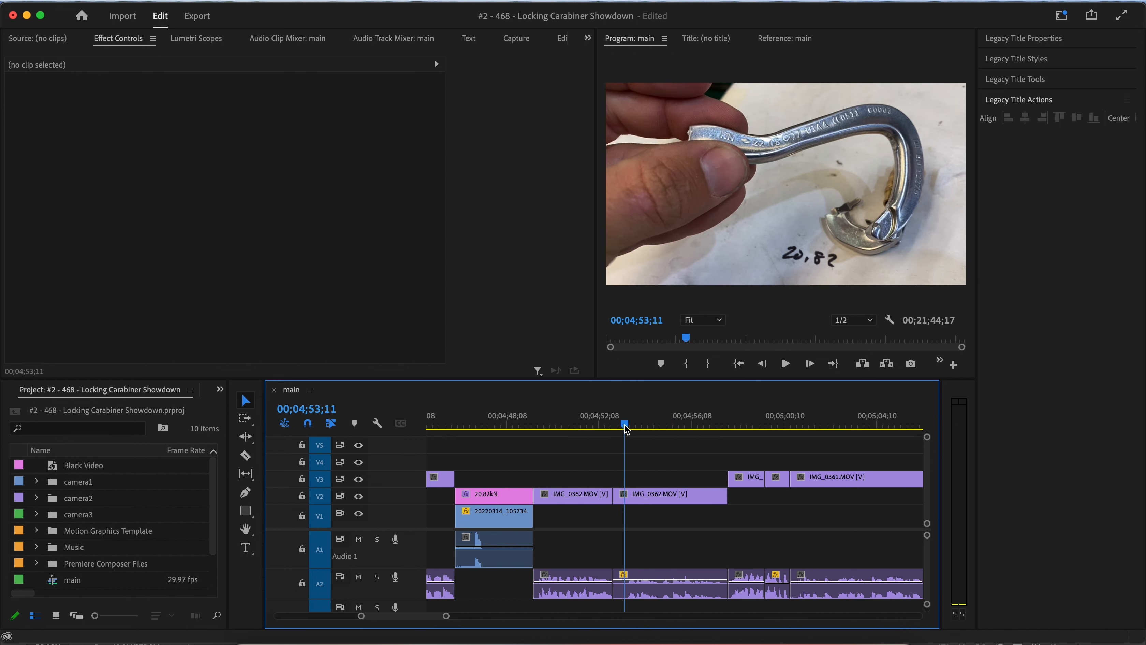
pyautogui.click(666, 495)
pyautogui.press('super+k')
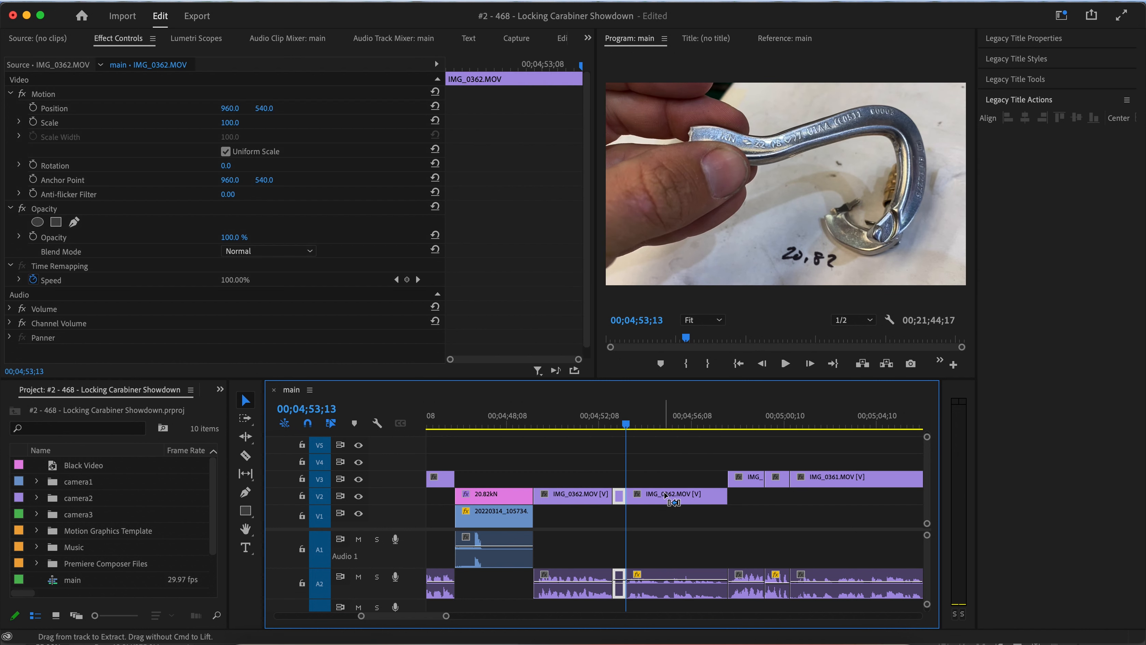
pyautogui.hotkey('shift', 'Delete')
# Play the timeline from about 00;04;50 and scrub ahead to about 00;05;33 to review the next pull test.
pyautogui.click(554, 414)
pyautogui.press('space')
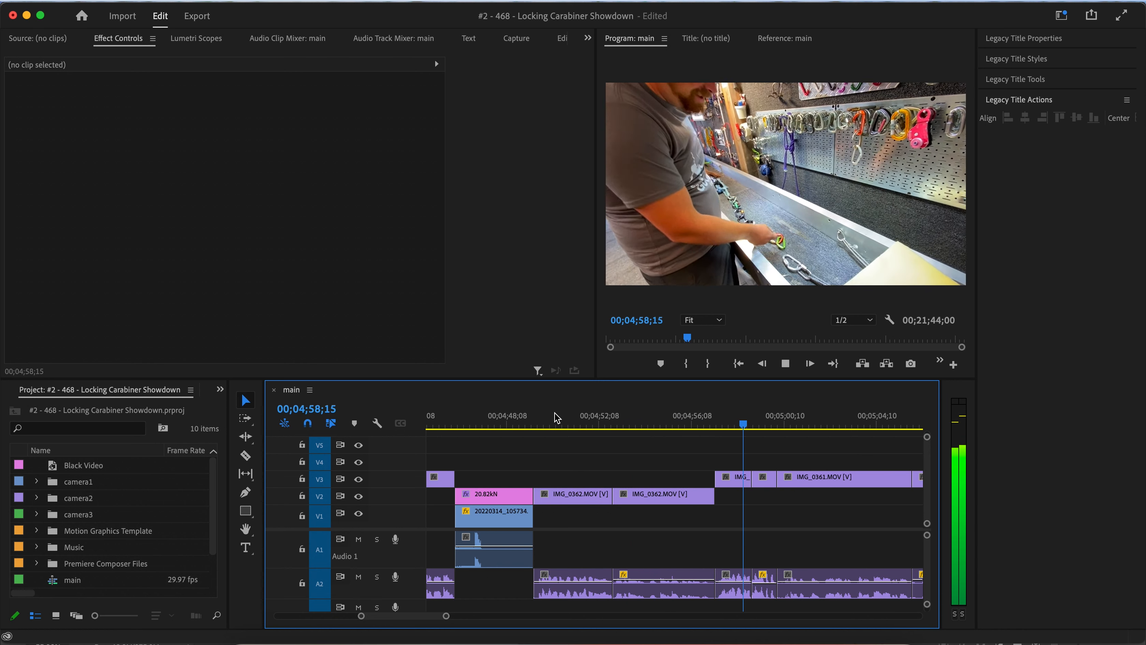
pyautogui.press('space')
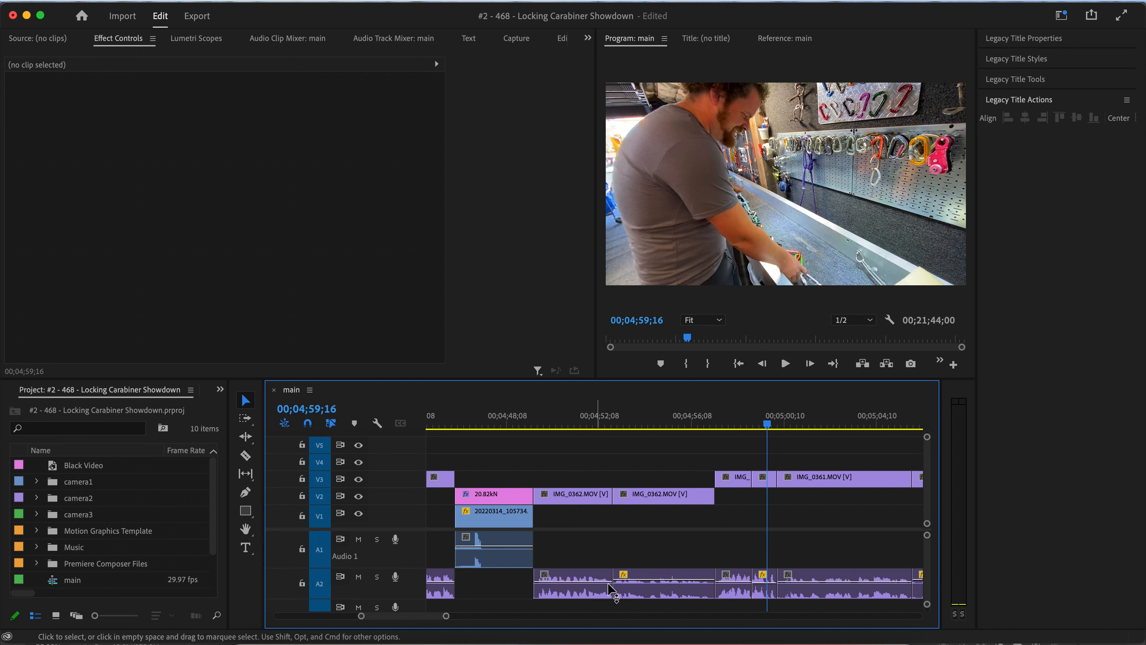
pyautogui.scroll(-5, 590, 533)
pyautogui.hscroll(5, 590, 533)
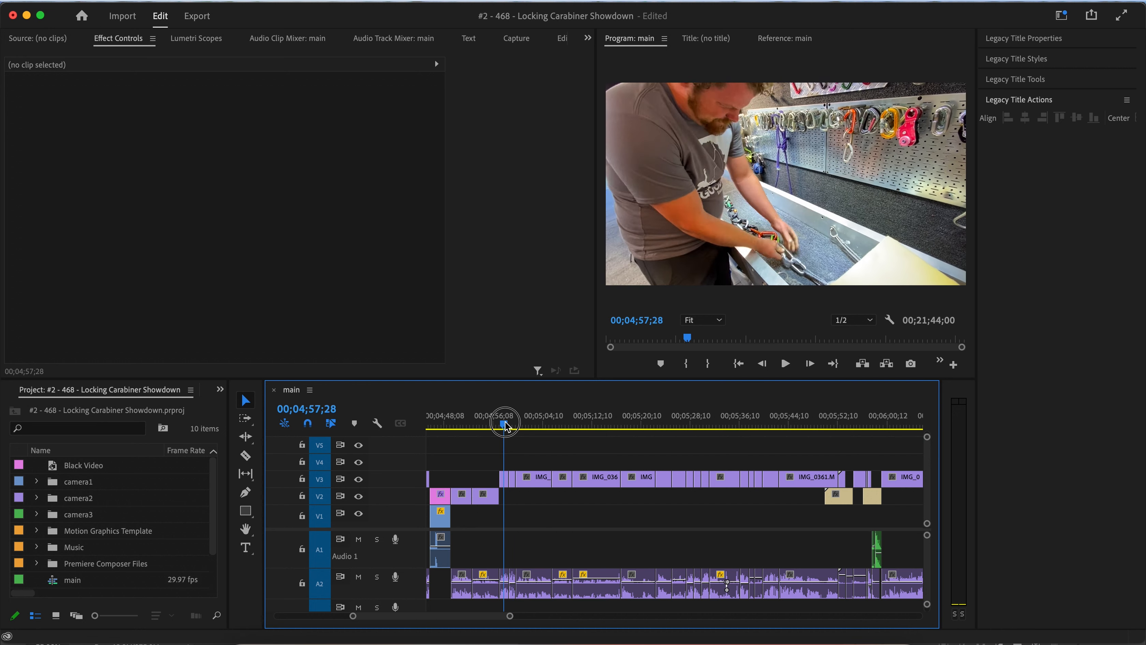
pyautogui.moveTo(509, 425); pyautogui.dragTo(720, 423)
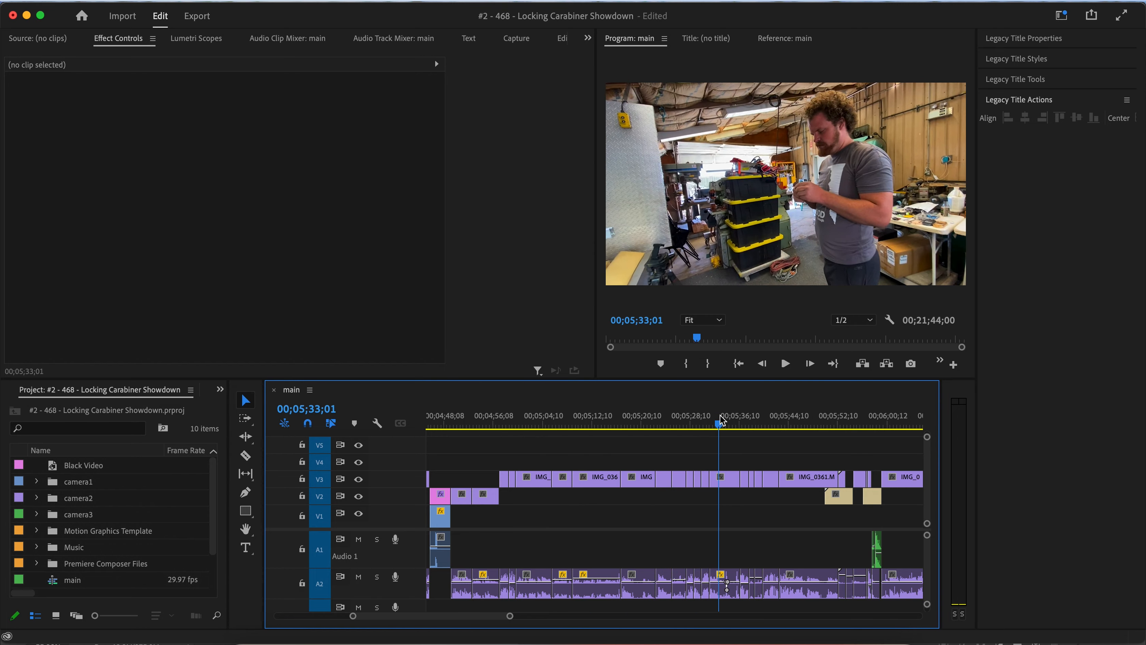
pyautogui.press('space')
pyautogui.hscroll(5, 699, 482)
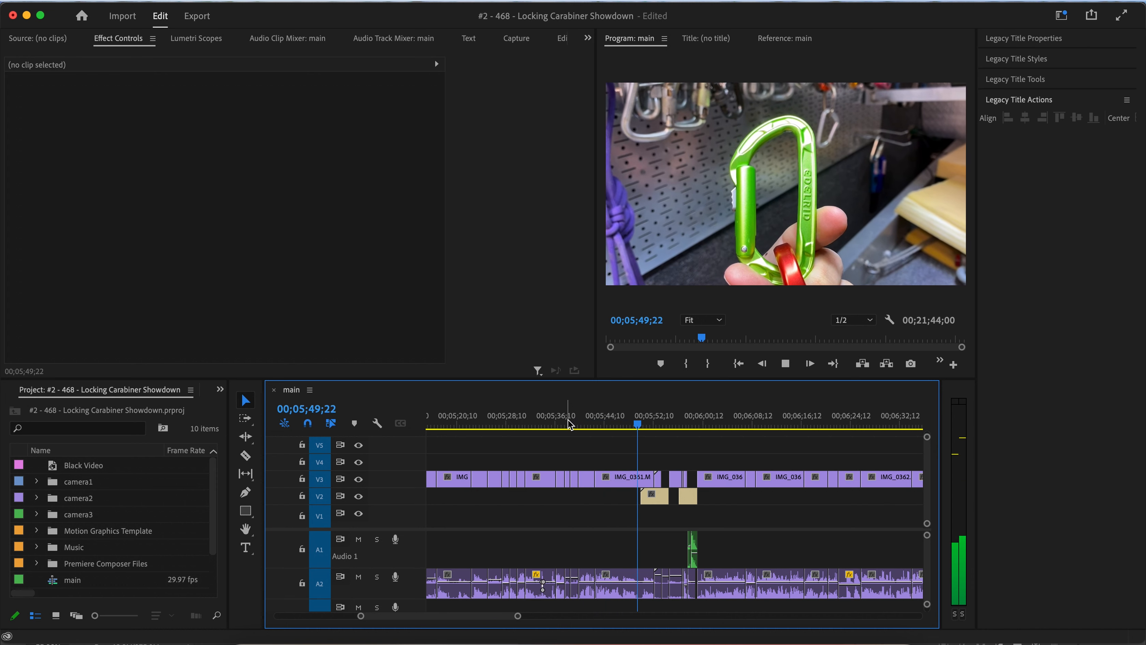
pyautogui.press('space')
pyautogui.press('space')
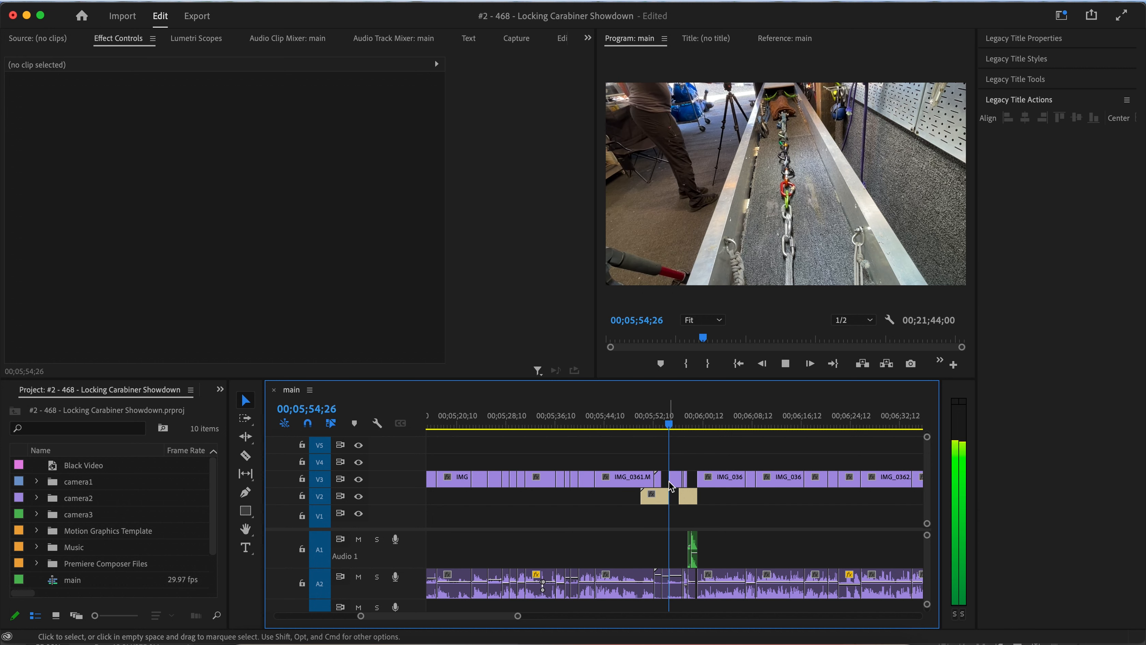
# Zoom in and play the B-roll section between about 00;05;53 and 00;05;57.
pyautogui.press('=')
pyautogui.press('space')
pyautogui.hscroll(3, 668, 482)
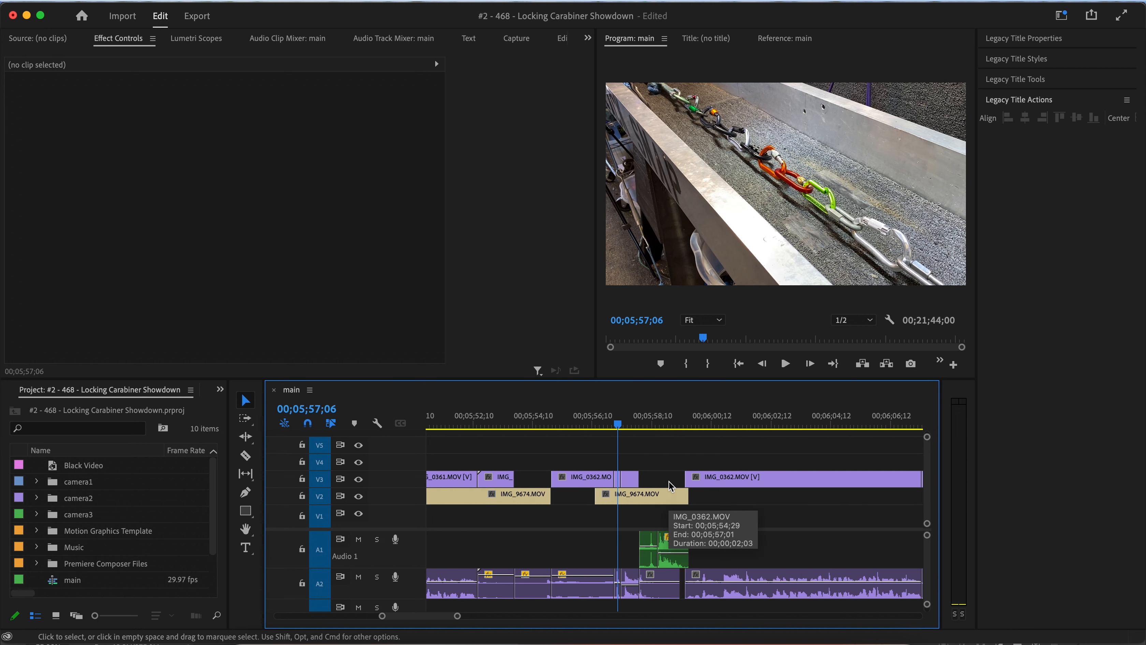
pyautogui.click(488, 419)
pyautogui.press('space')
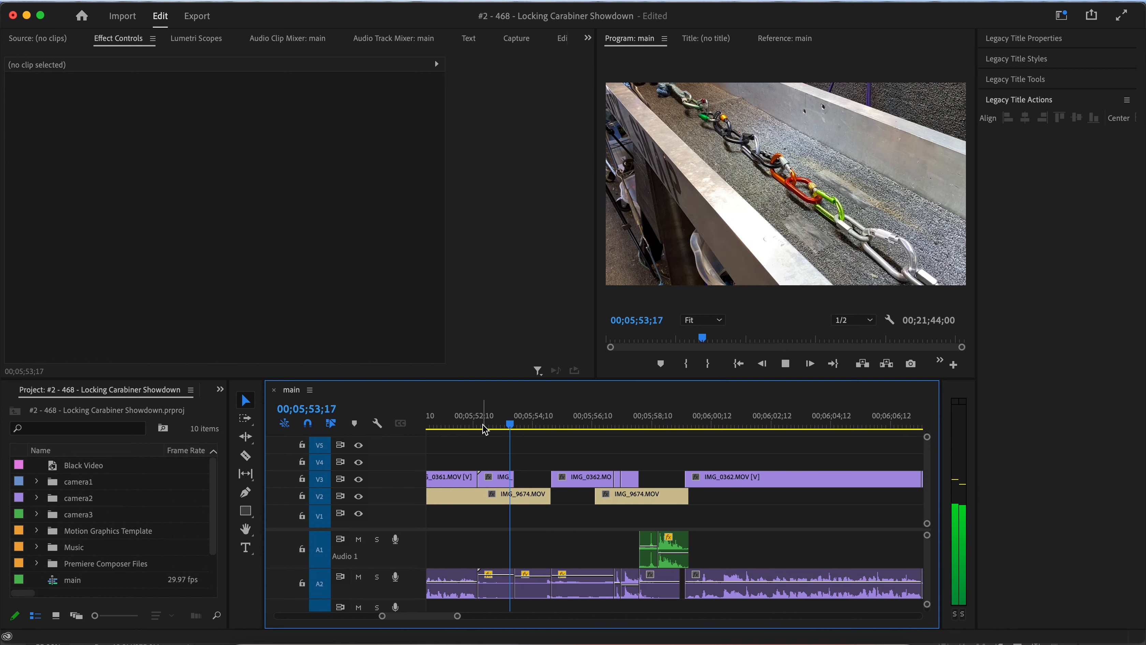
pyautogui.hscroll(-2, 482, 424)
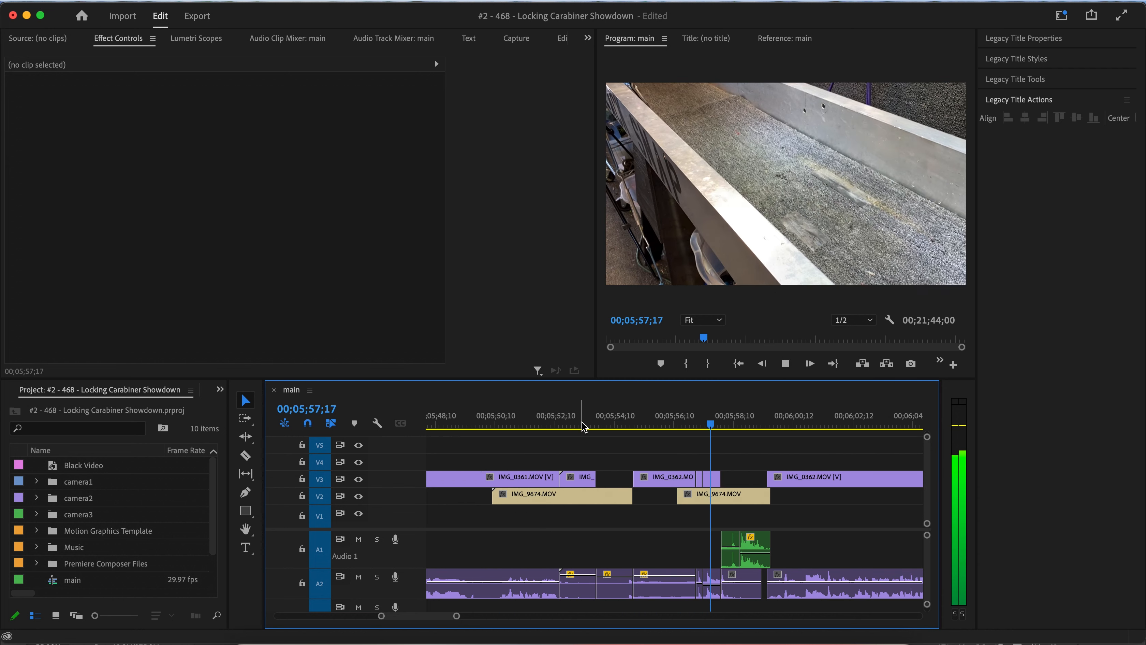
pyautogui.press('space')
pyautogui.click(635, 418)
pyautogui.press('space')
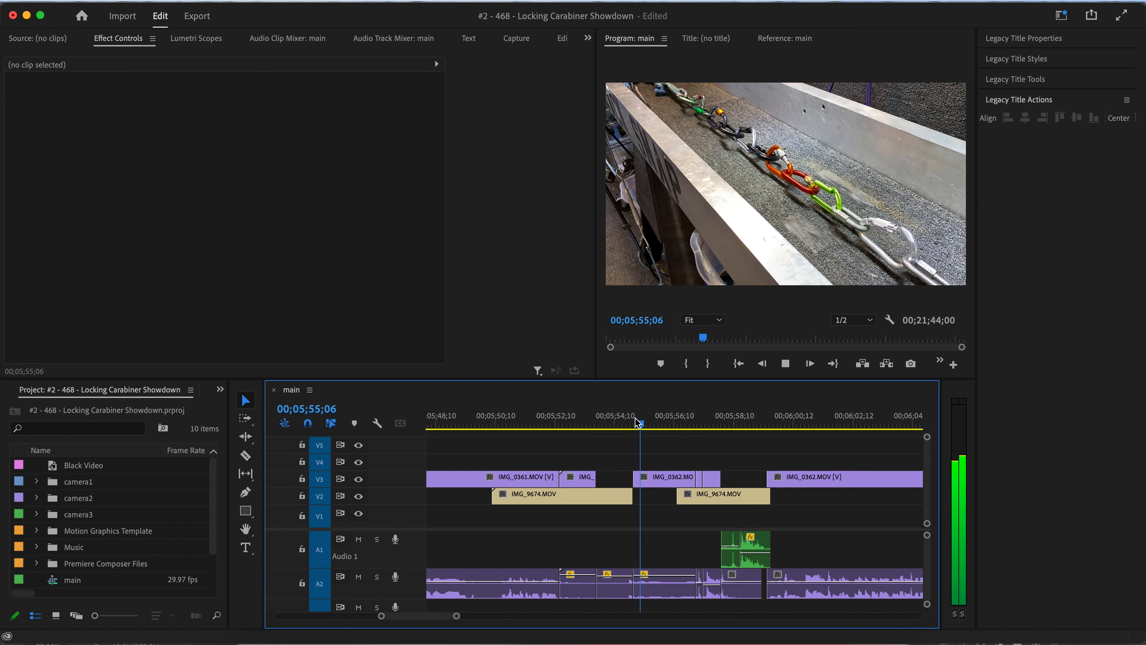
pyautogui.press('space')
# Split the IMG_0362 clip on V3 at 00;05;55;06 and replay the section just before the cut.
pyautogui.press('Left')
pyautogui.press('Left')
pyautogui.press('Left')
pyautogui.press('Left')
pyautogui.press('Left')
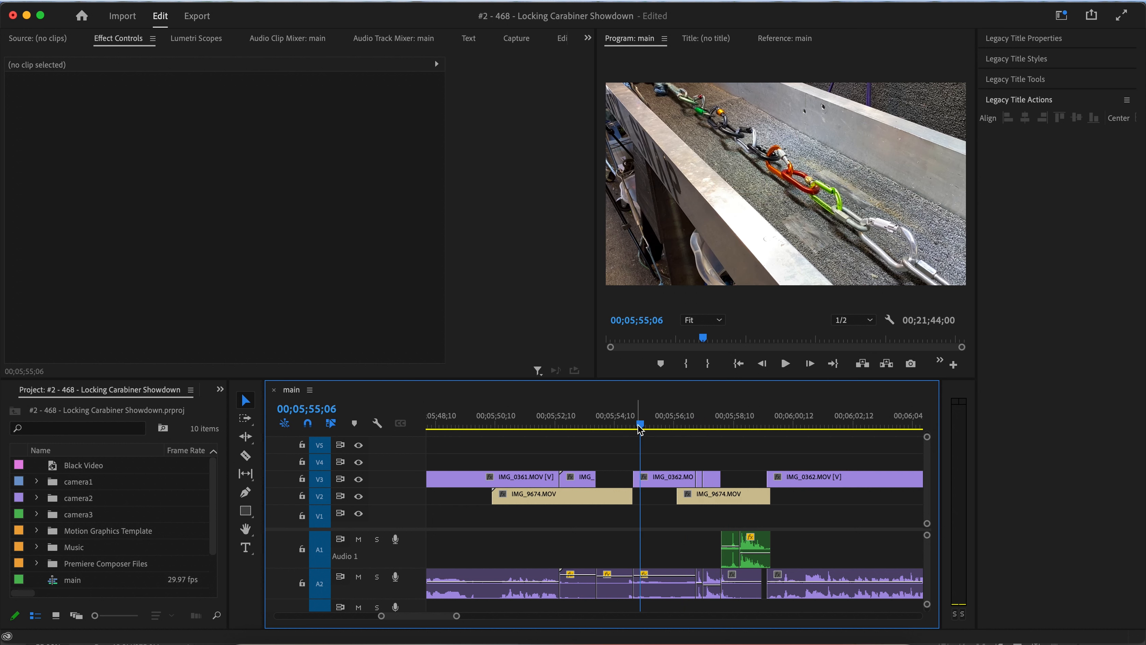
pyautogui.click(651, 478)
pyautogui.press('super+k')
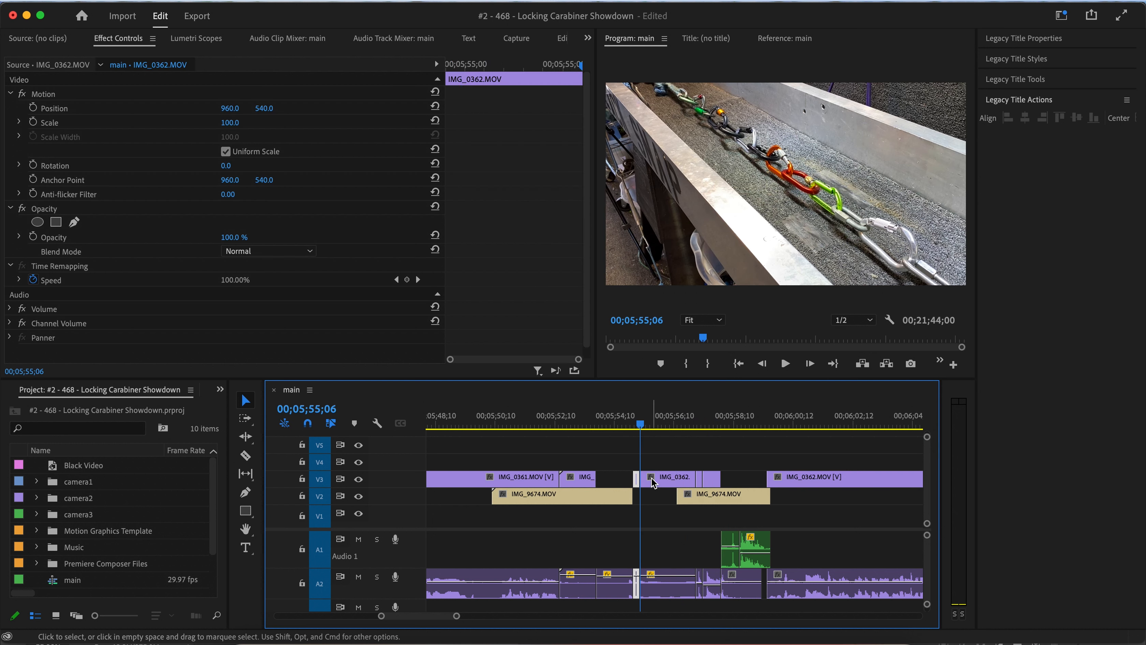
pyautogui.click(526, 421)
pyautogui.press('space')
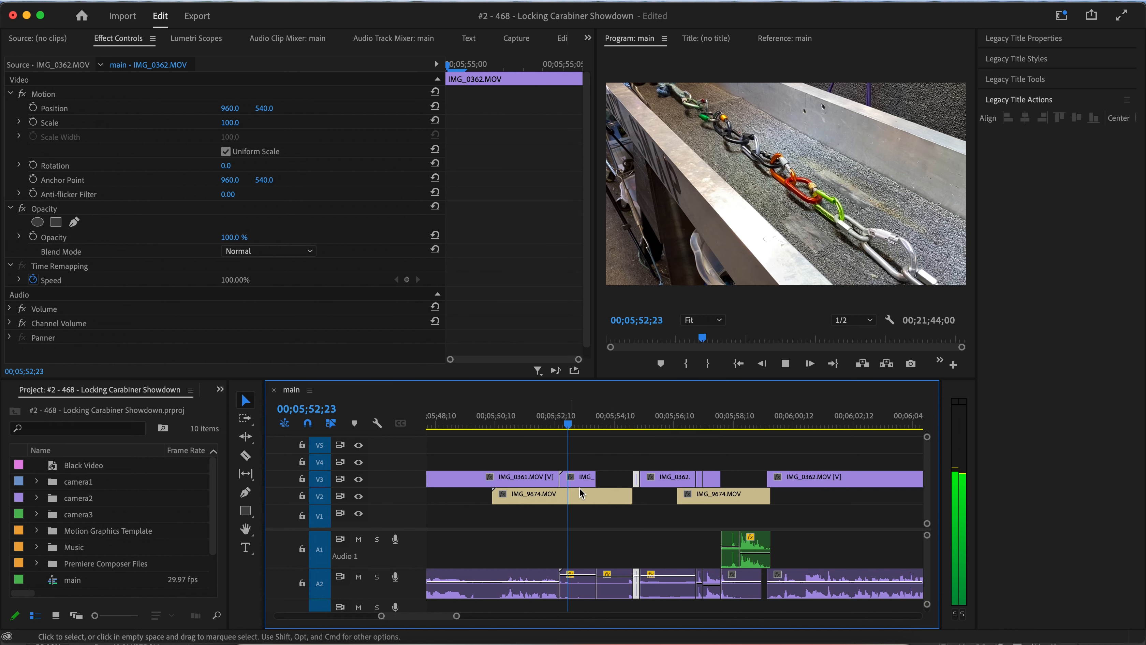
pyautogui.press('space')
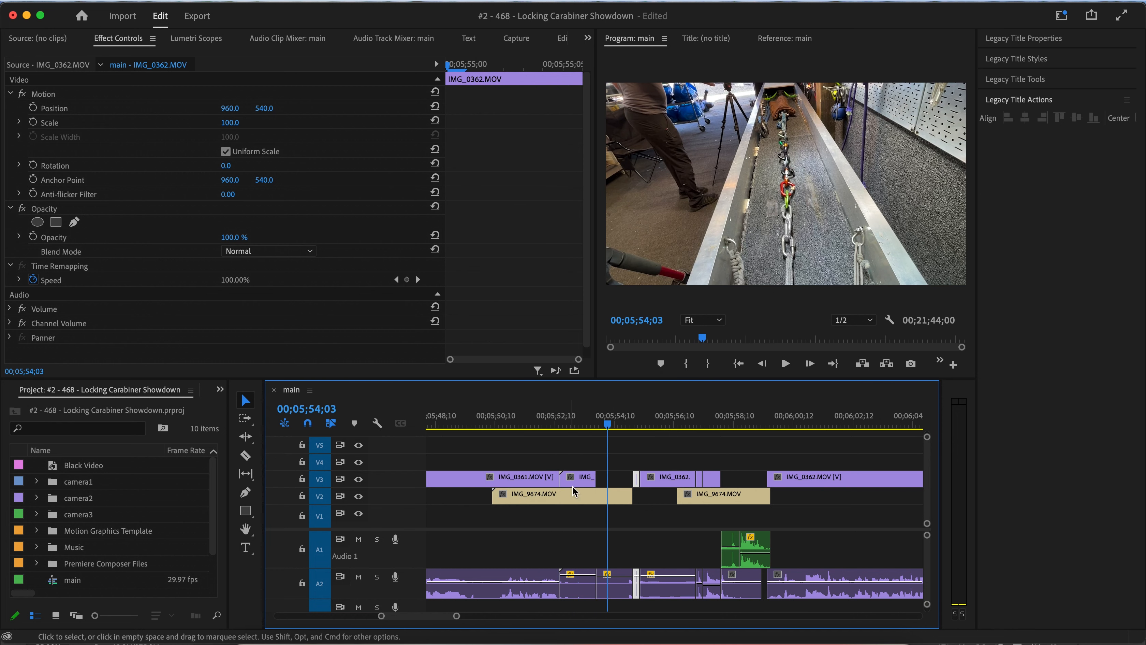
pyautogui.press('space')
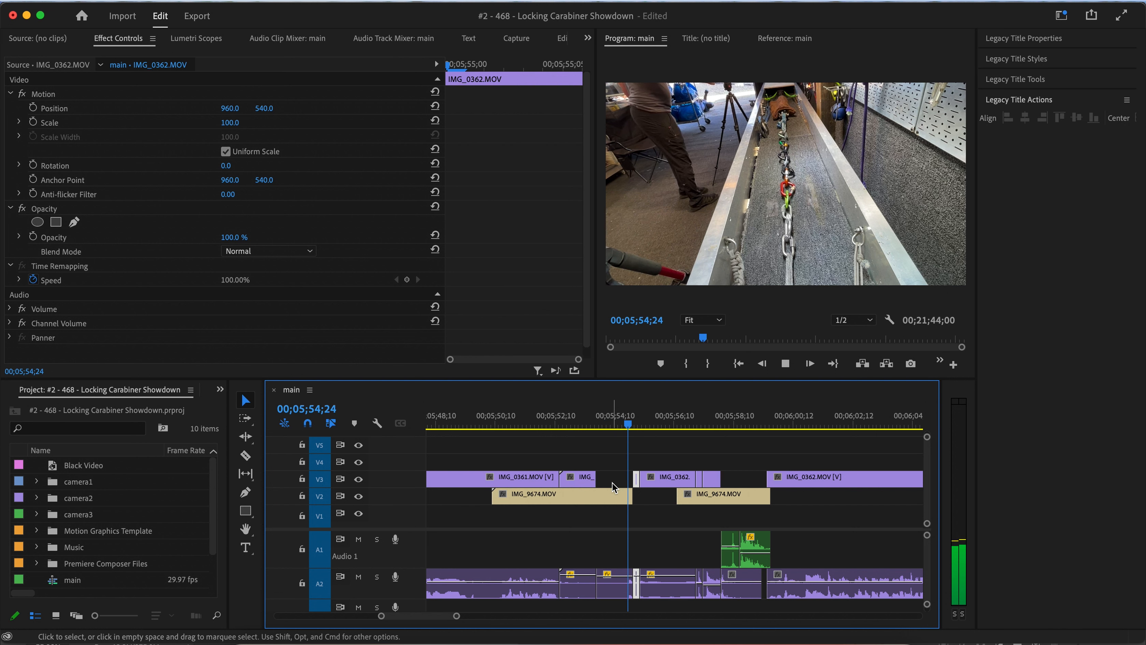
pyautogui.press('space')
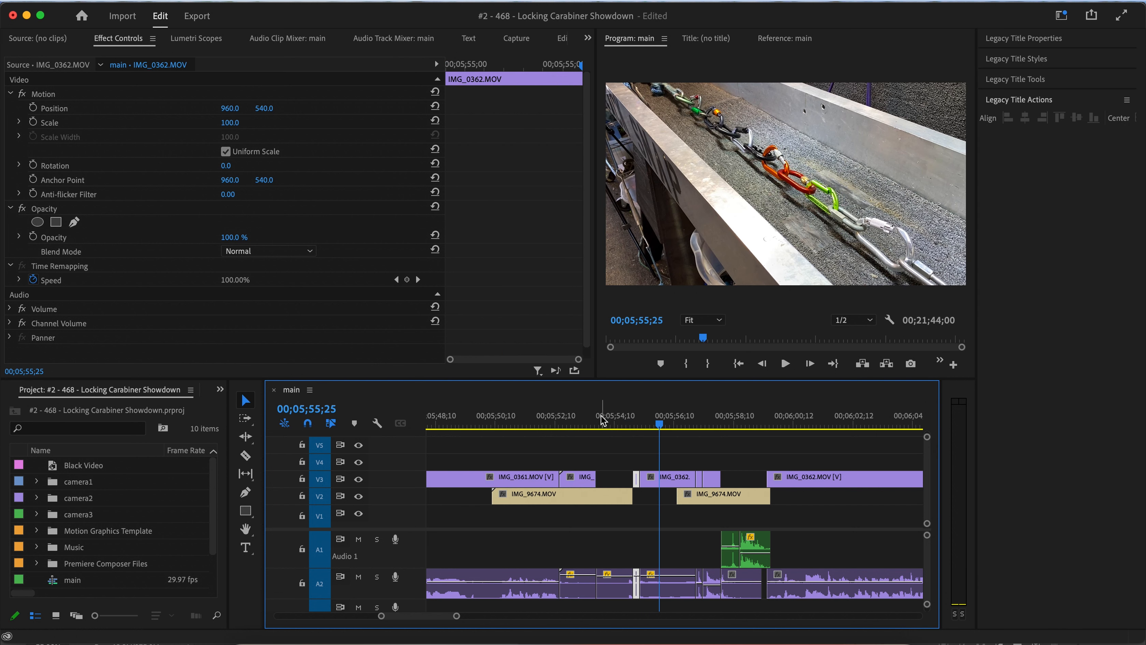
# Delete the first IMG_9674 cutaway, the short clip after IMG_0361 on V3, and the matching A2 audio clip.
pyautogui.click(606, 499)
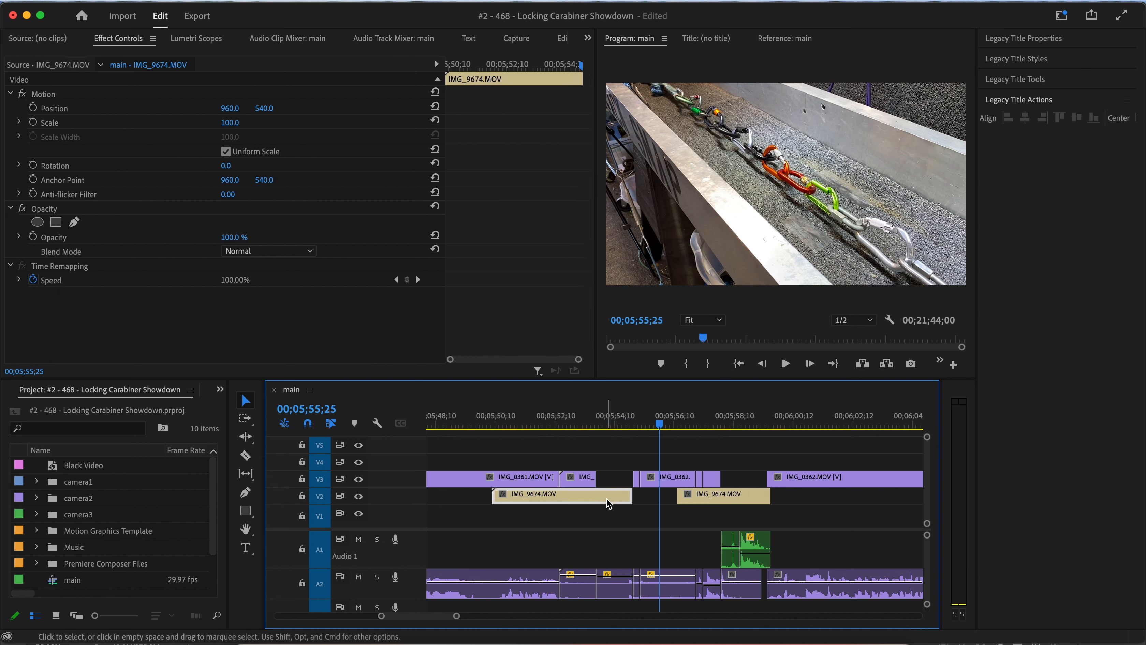
pyautogui.press('Delete')
pyautogui.click(589, 481)
pyautogui.press('Delete')
pyautogui.click(611, 588)
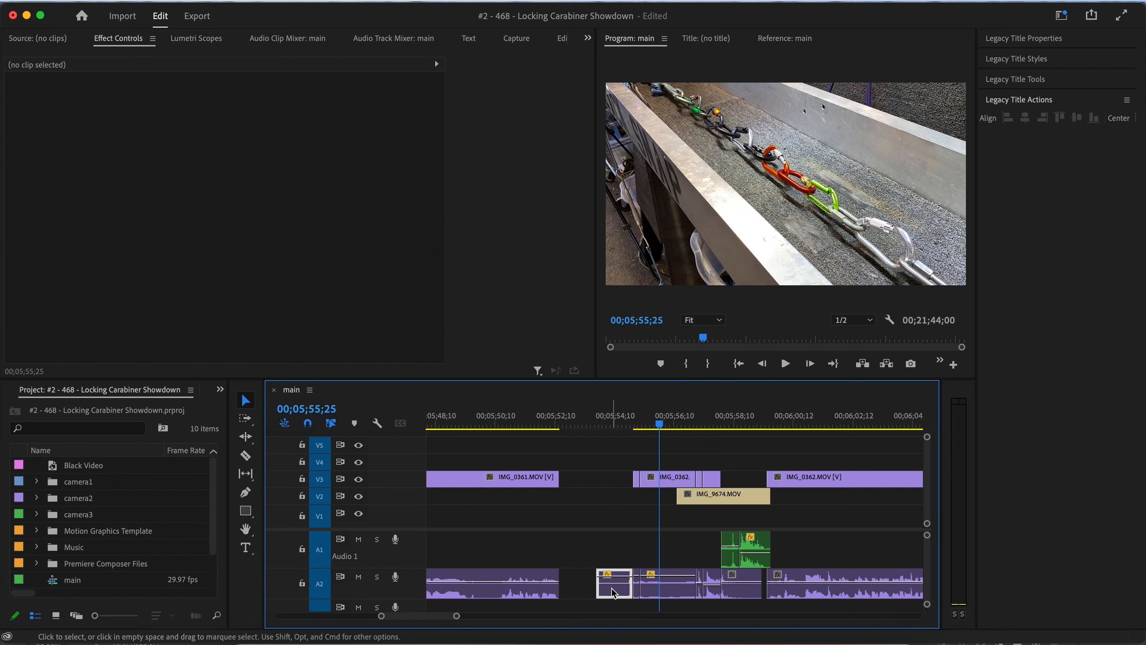
pyautogui.press('Delete')
# Delete the IMG_0362 piece before the 00;05;55;04 cut and ripple delete the remaining gap.
pyautogui.moveTo(630, 418)
pyautogui.mouseDown()
pyautogui.moveTo(665, 426)
pyautogui.moveTo(641, 429)
pyautogui.mouseUp()
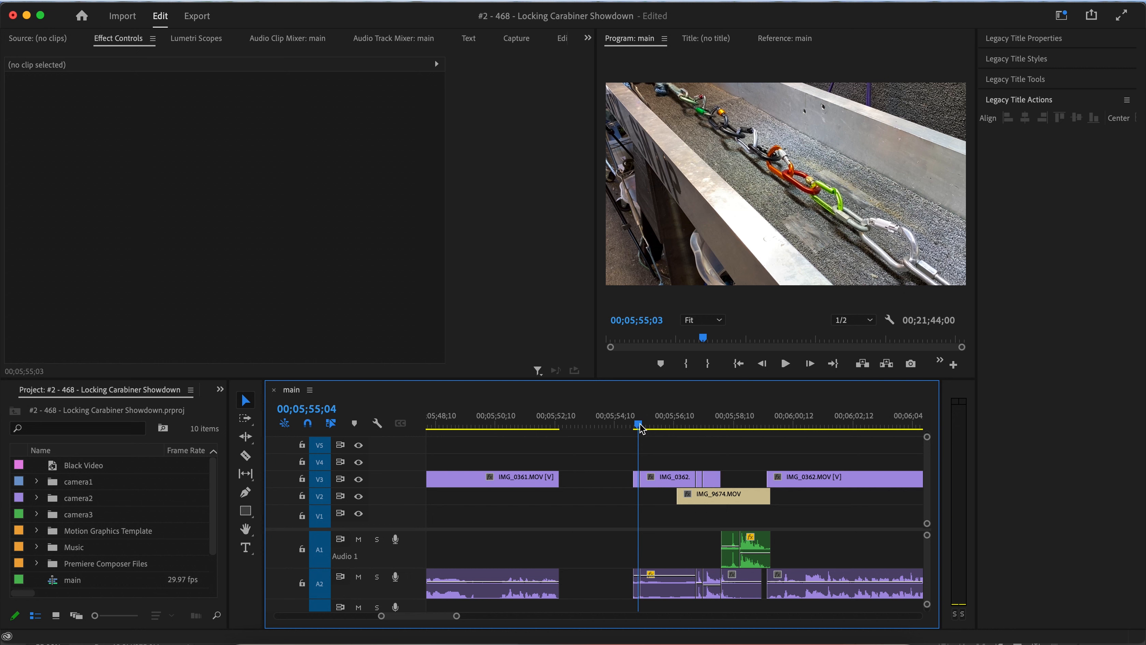
pyautogui.click(637, 478)
pyautogui.press('Delete')
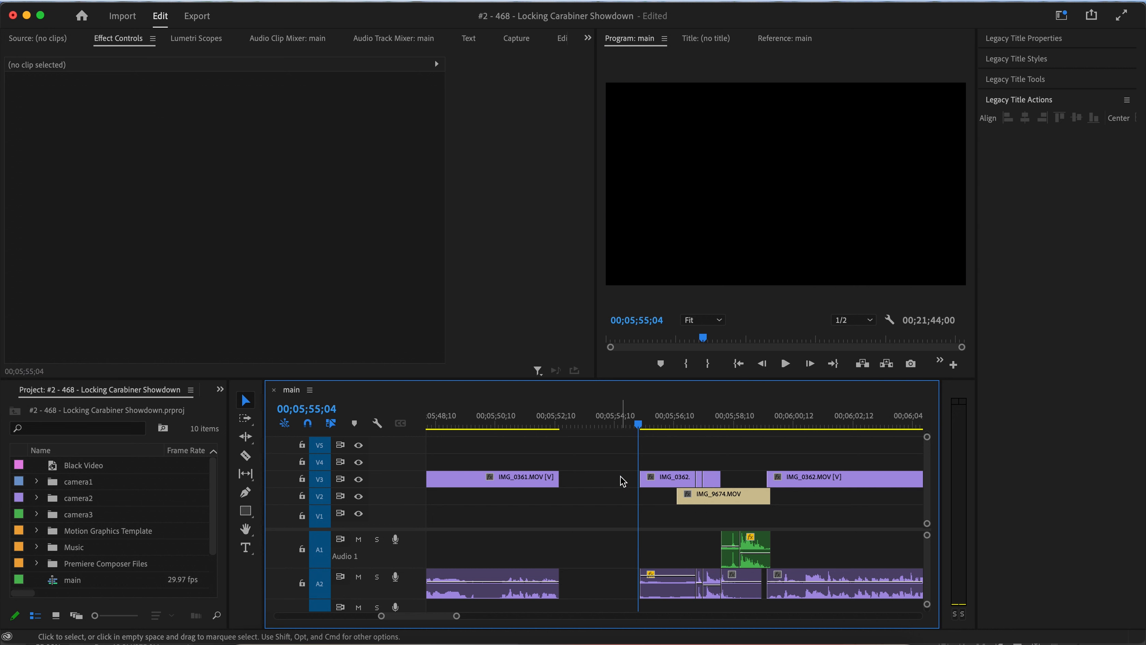
pyautogui.rightClick(621, 477)
pyautogui.click(638, 494)
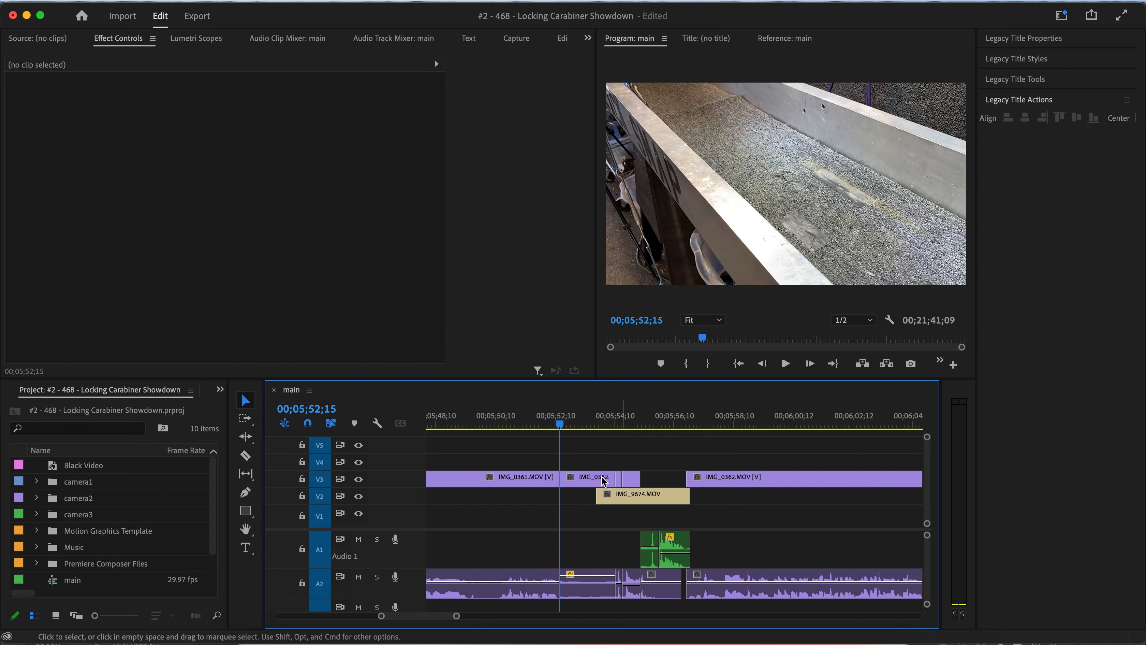
# Play back the edited section from about 00;05;51 and scroll along the timeline toward the next test.
pyautogui.click(526, 417)
pyautogui.press('space')
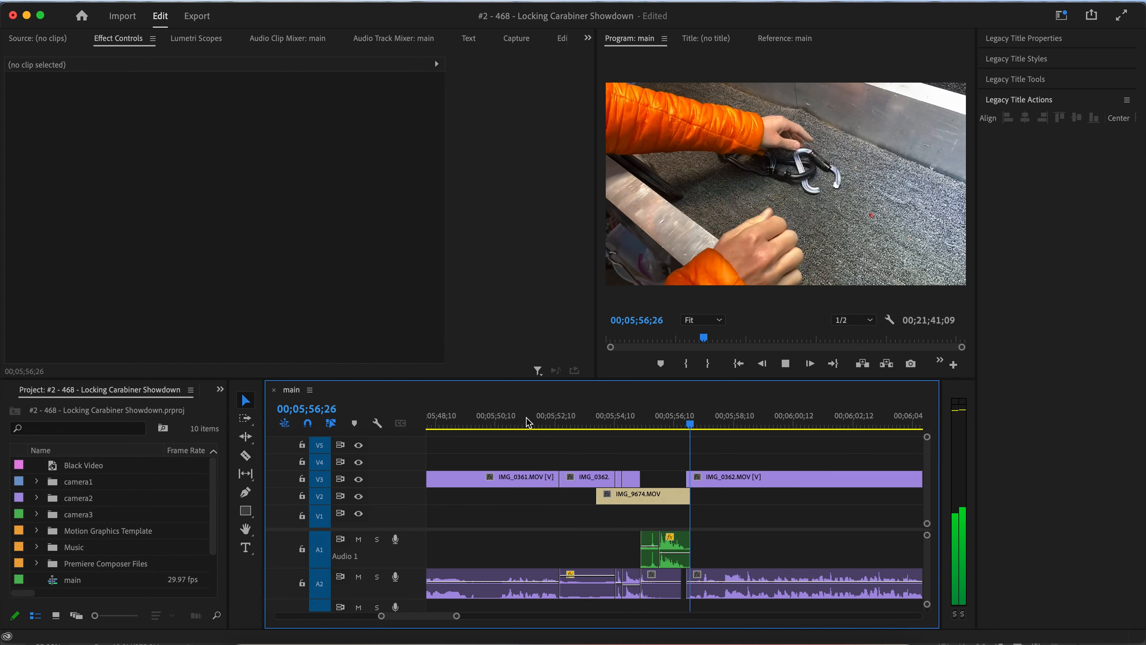
pyautogui.press('space')
pyautogui.moveTo(586, 421); pyautogui.dragTo(695, 413)
pyautogui.press('space')
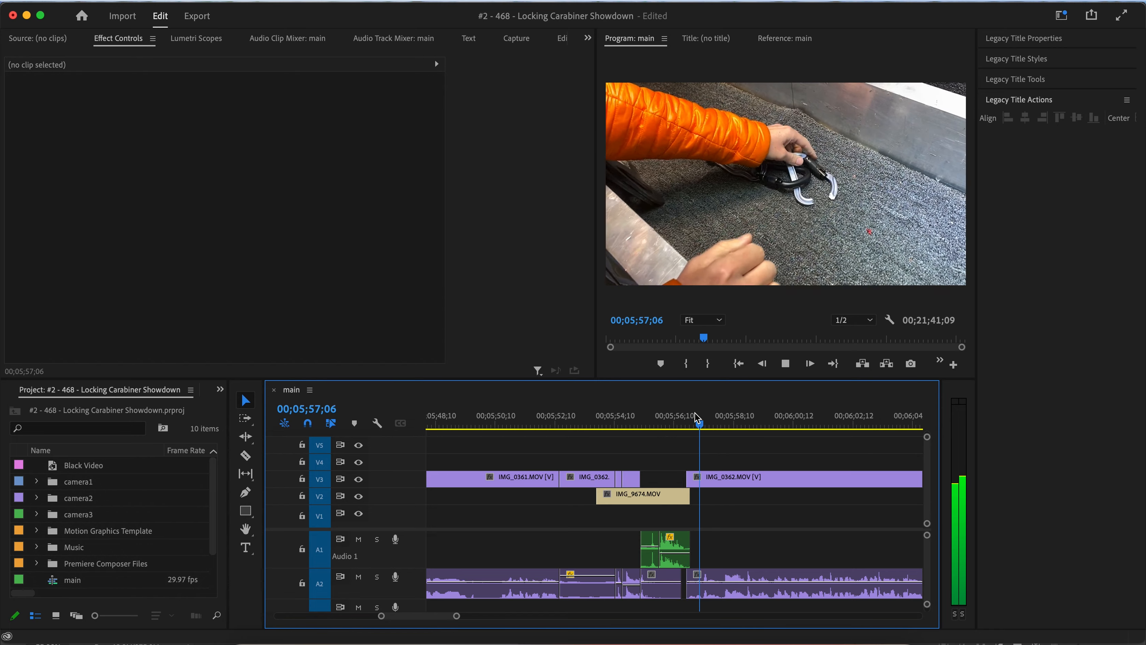
pyautogui.scroll(-3, 716, 549)
pyautogui.hscroll(5, 717, 551)
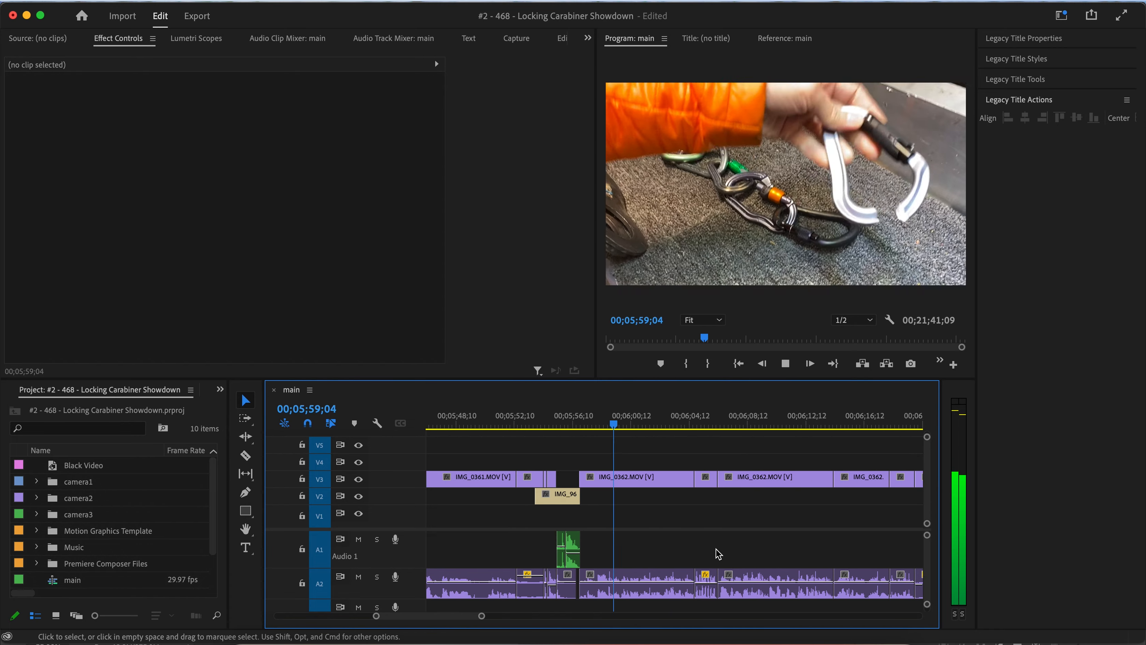
pyautogui.scroll(-3, 717, 551)
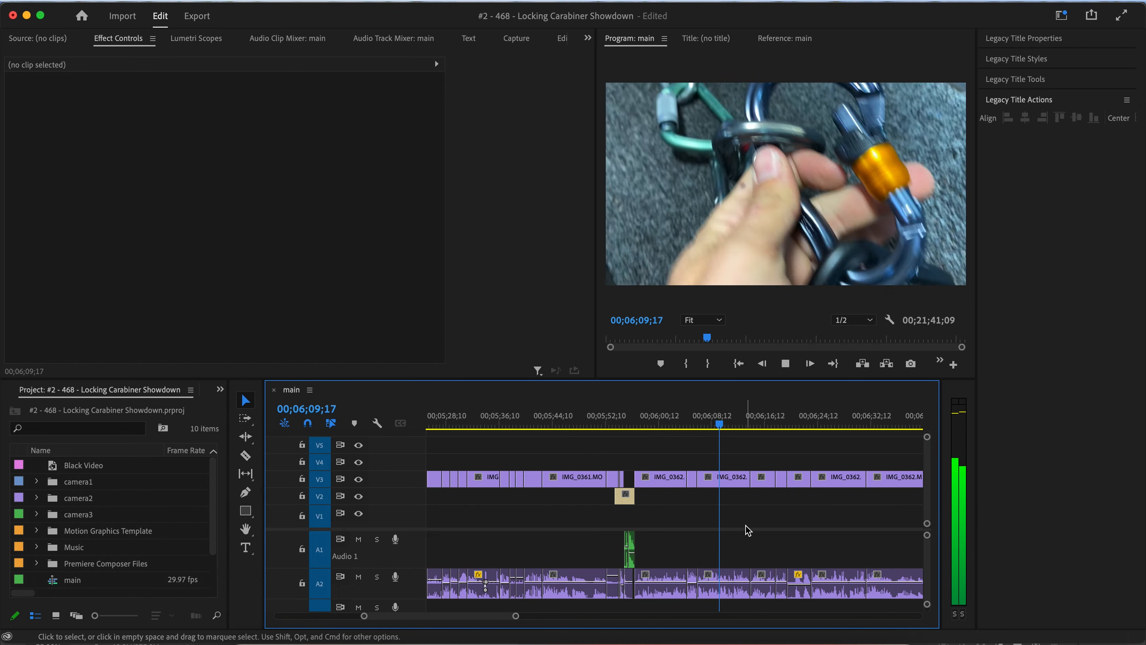
pyautogui.hscroll(5, 745, 526)
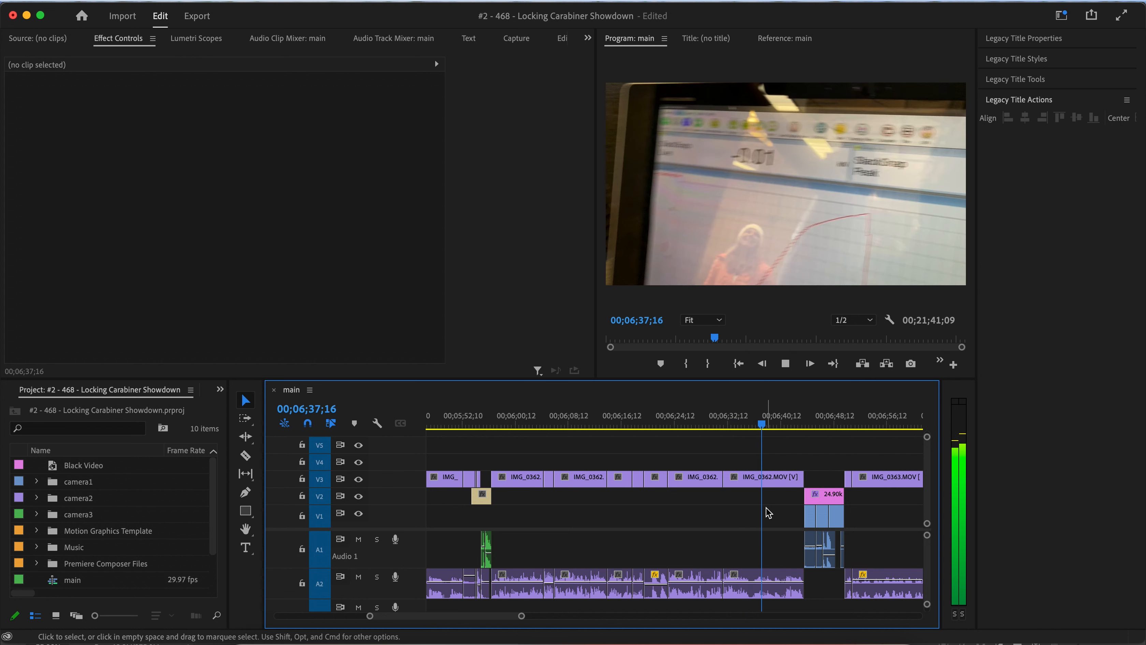
# Play and scrub around the 24.90kN title near 00;06;48 and back around 00;05;54 to 00;05;58.
pyautogui.press('space')
pyautogui.moveTo(749, 425)
pyautogui.mouseDown()
pyautogui.moveTo(730, 425)
pyautogui.moveTo(747, 426)
pyautogui.mouseUp()
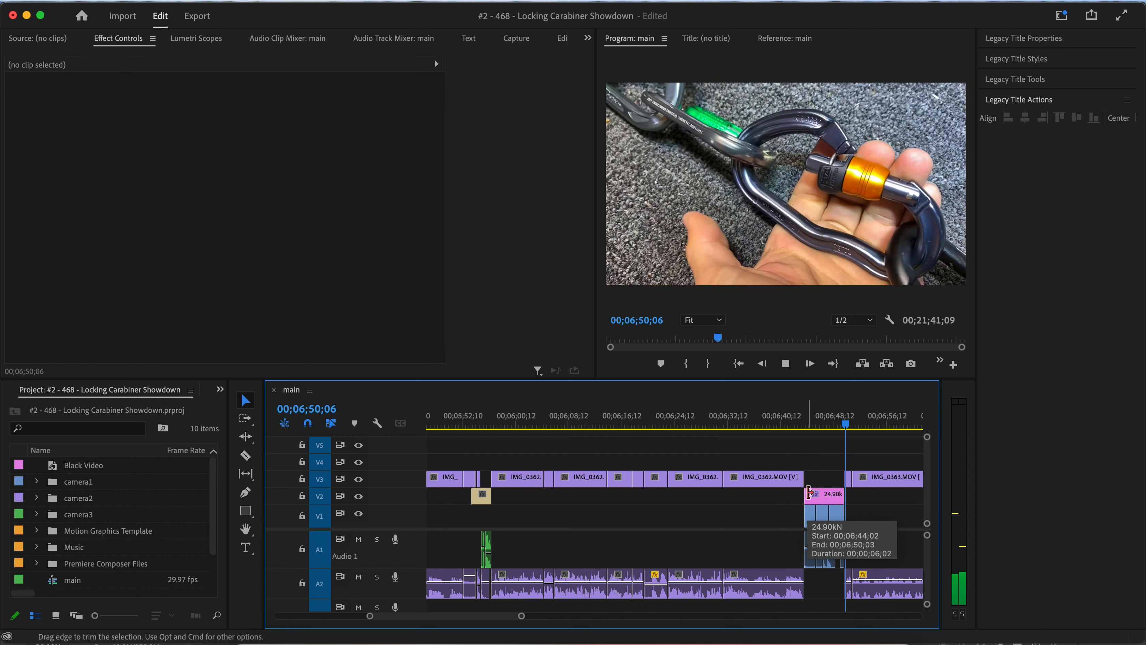
pyautogui.press('space')
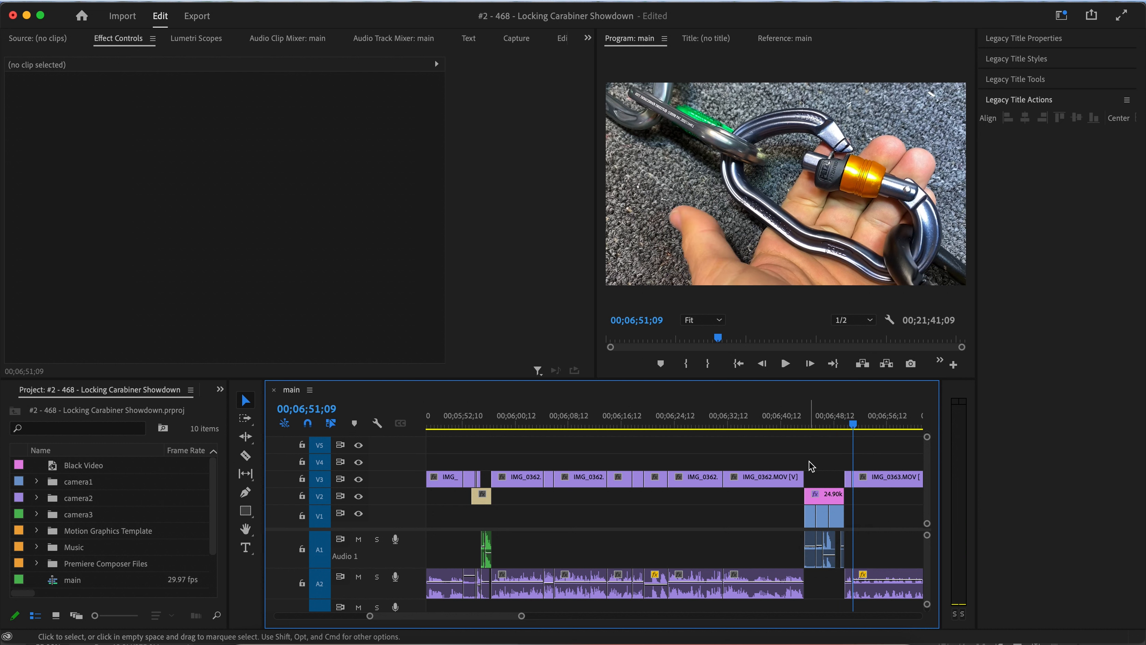
pyautogui.moveTo(787, 418); pyautogui.dragTo(838, 424)
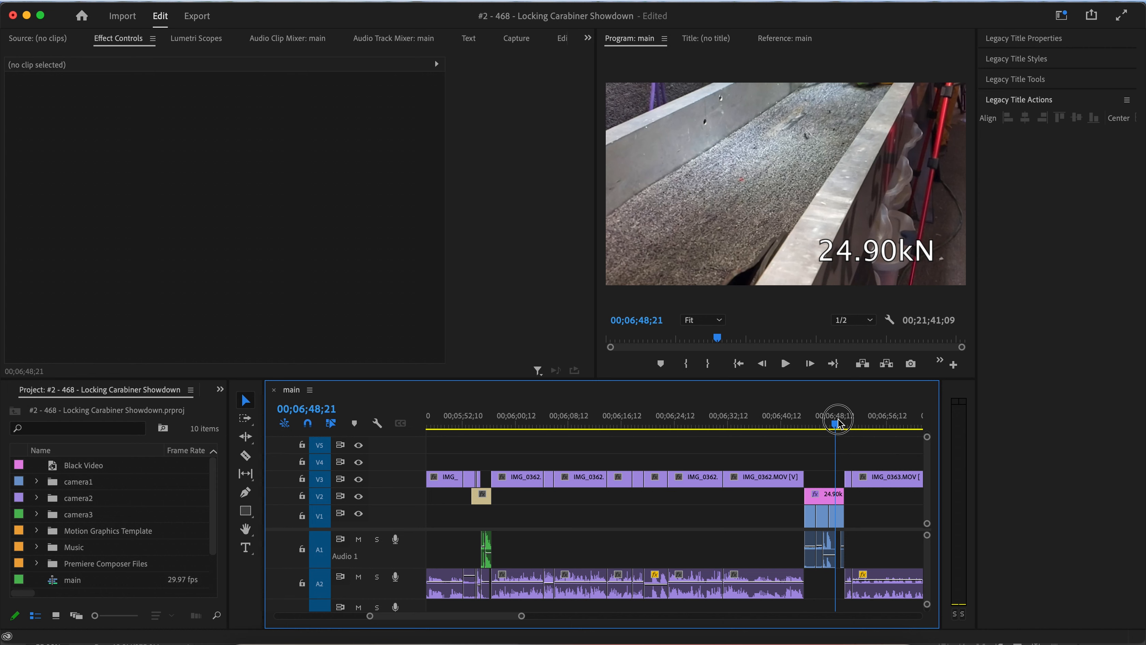
pyautogui.click(478, 424)
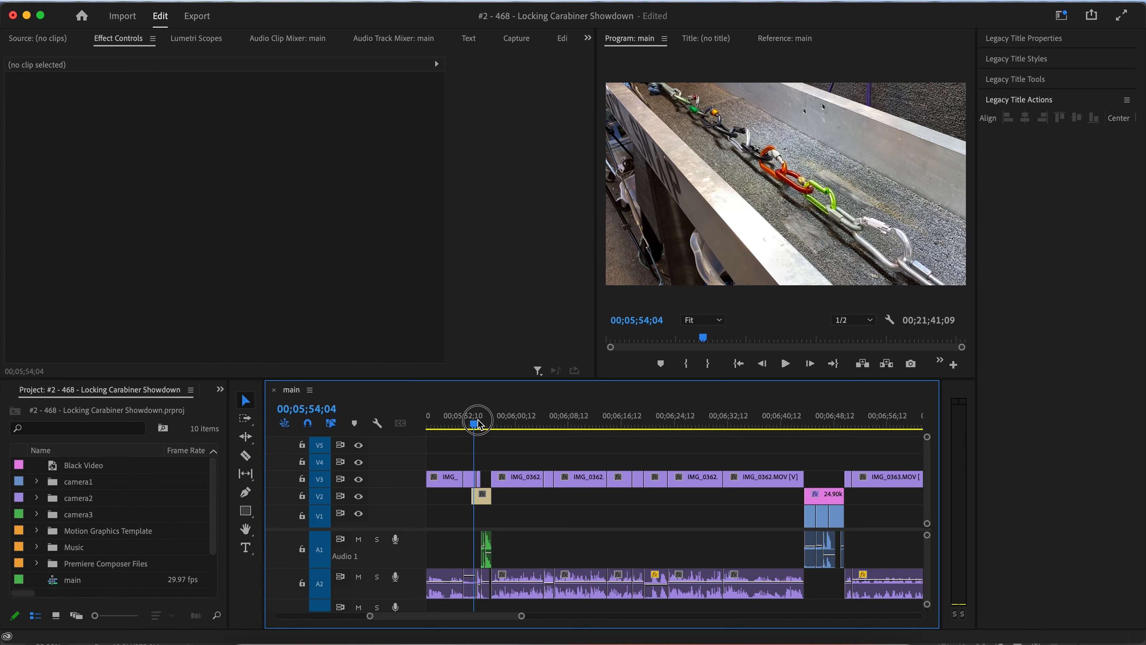
pyautogui.moveTo(478, 423); pyautogui.dragTo(504, 424)
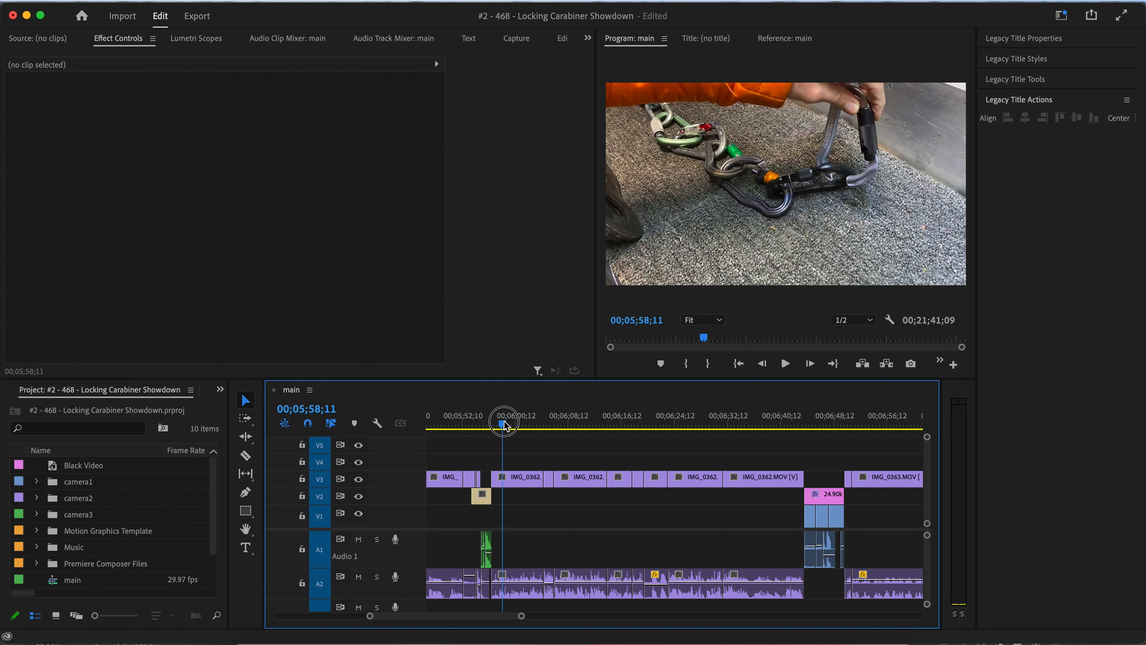
# Shift every clip from the first IMG_0362 clip onward later in the timeline with the Track Select Forward tool.
pyautogui.click(245, 418)
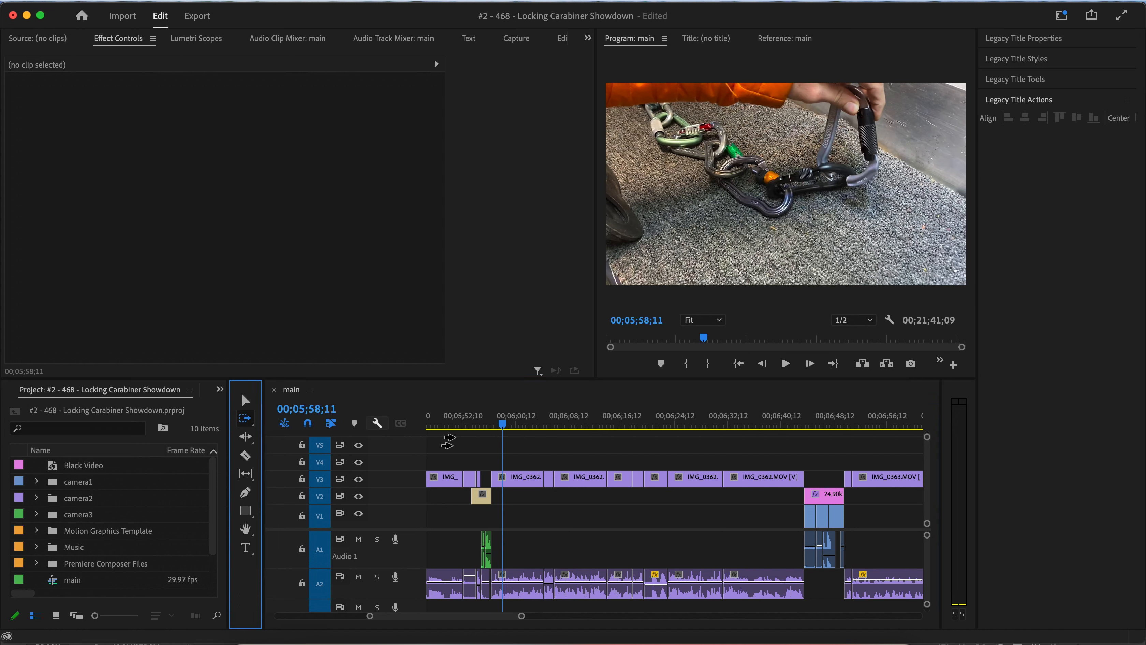
pyautogui.moveTo(521, 477); pyautogui.dragTo(584, 480)
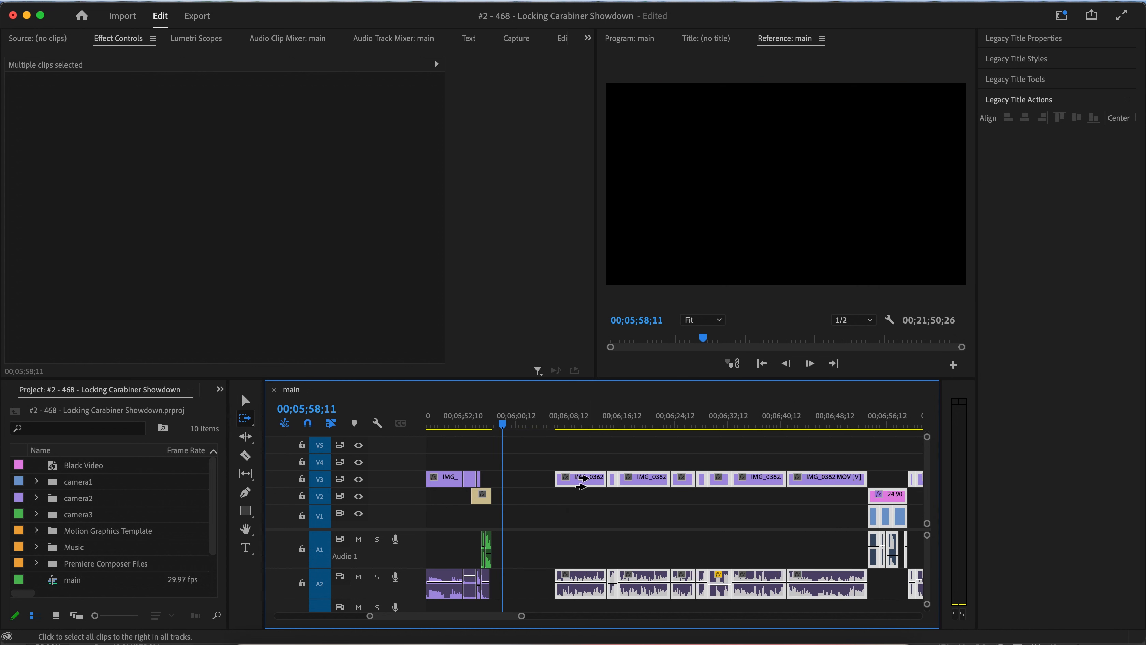
pyautogui.click(246, 400)
pyautogui.click(826, 517)
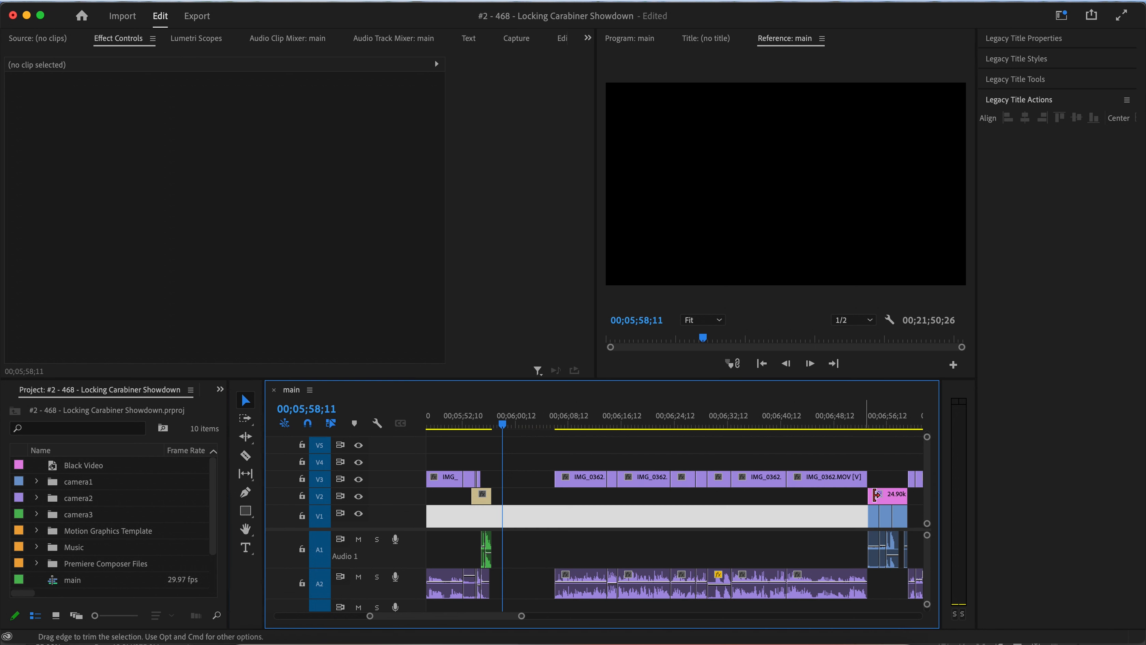
pyautogui.click(879, 496)
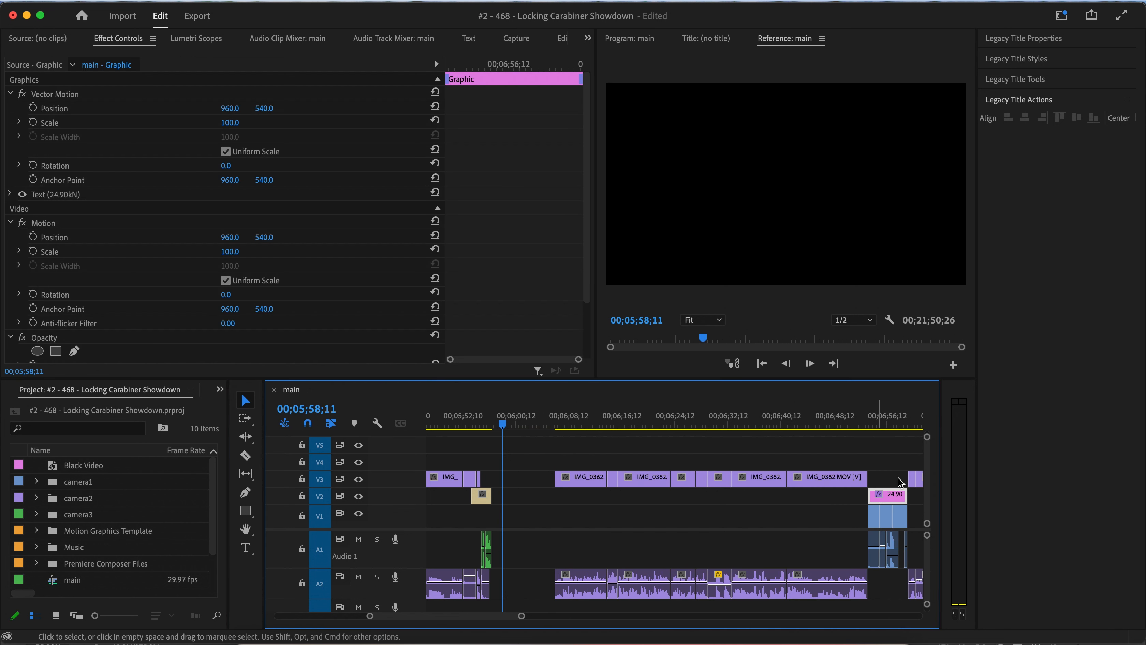
# Cut the 24.90kN title together with its pull-test video and audio clips near 00;07;00.
pyautogui.hscroll(3, 900, 483)
pyautogui.click(835, 424)
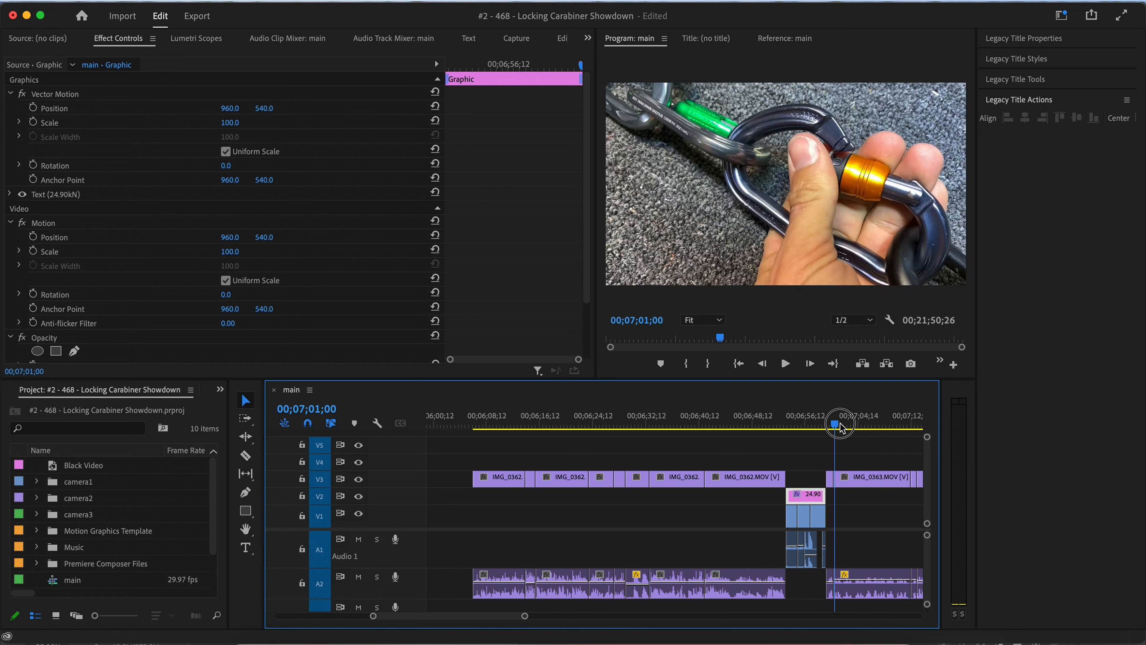
pyautogui.moveTo(840, 428)
pyautogui.mouseDown()
pyautogui.moveTo(862, 428)
pyautogui.moveTo(833, 428)
pyautogui.mouseUp()
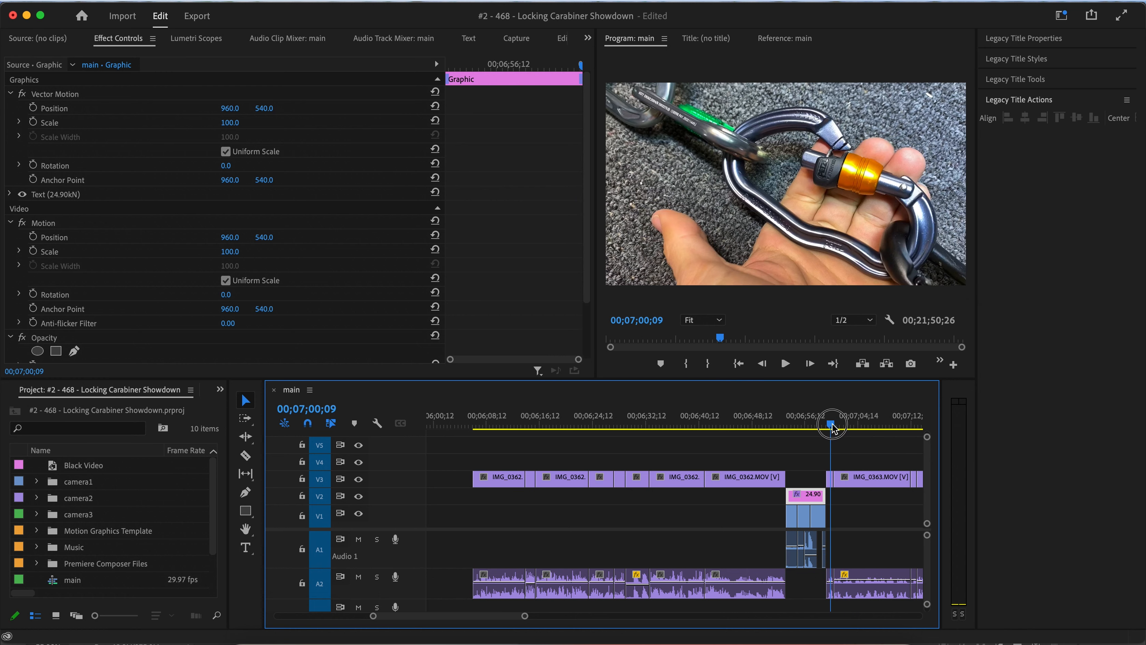
pyautogui.moveTo(801, 520); pyautogui.dragTo(821, 556)
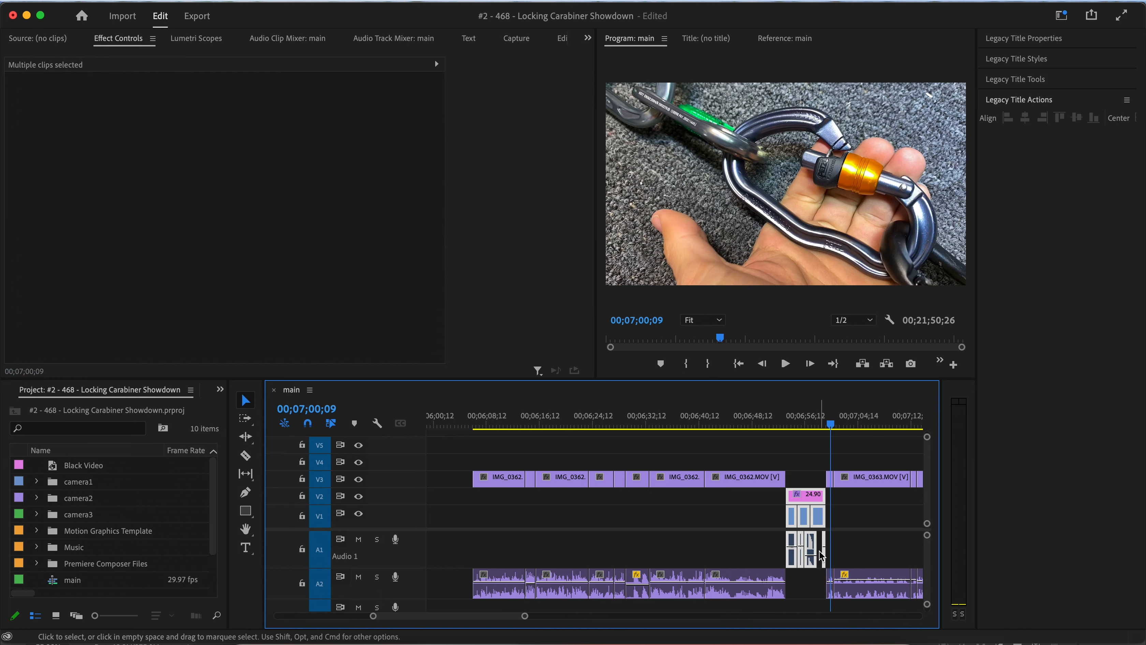
pyautogui.press('Delete')
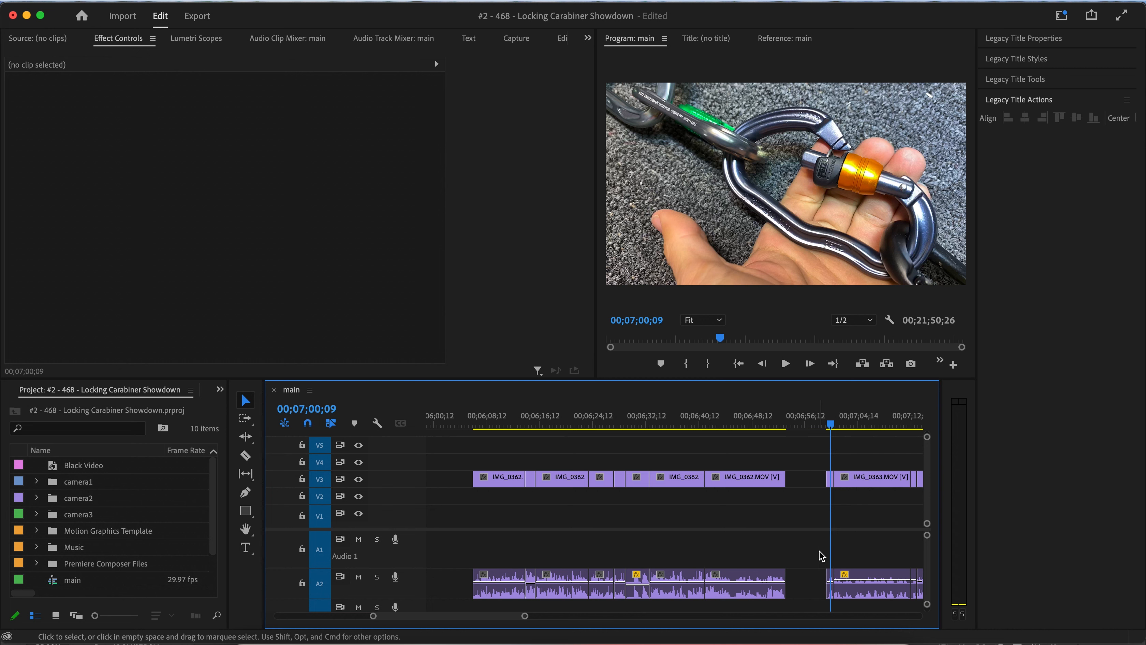
# Ripple delete the leftover gap on V3 and push the IMG_0362 clips later to make room.
pyautogui.rightClick(811, 484)
pyautogui.click(822, 494)
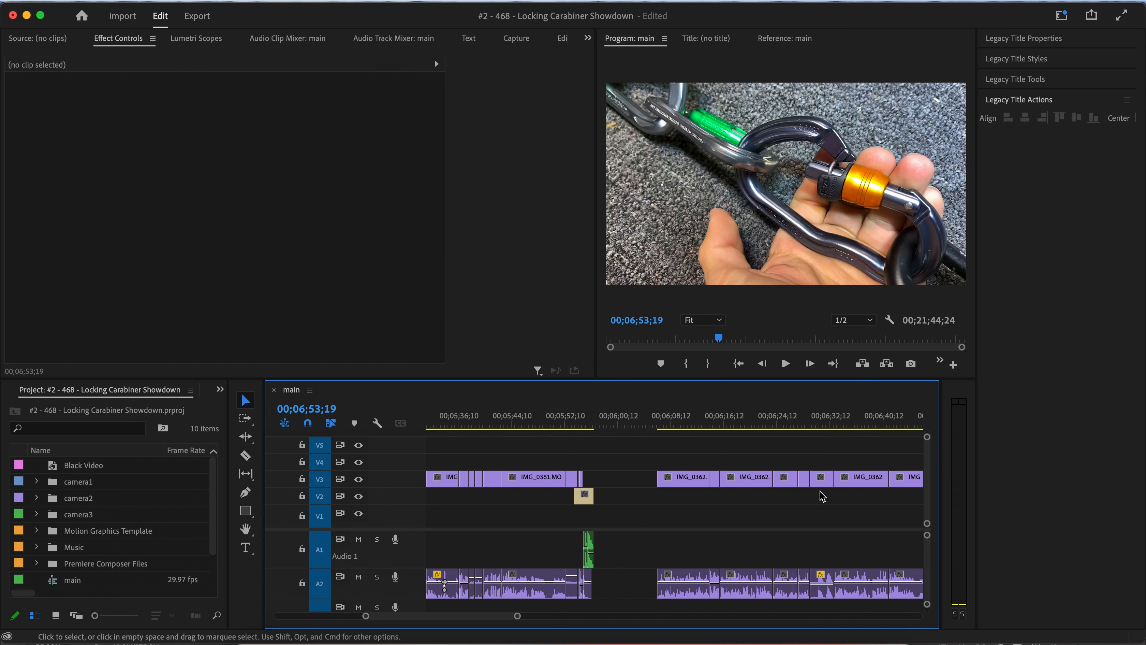
pyautogui.click(252, 419)
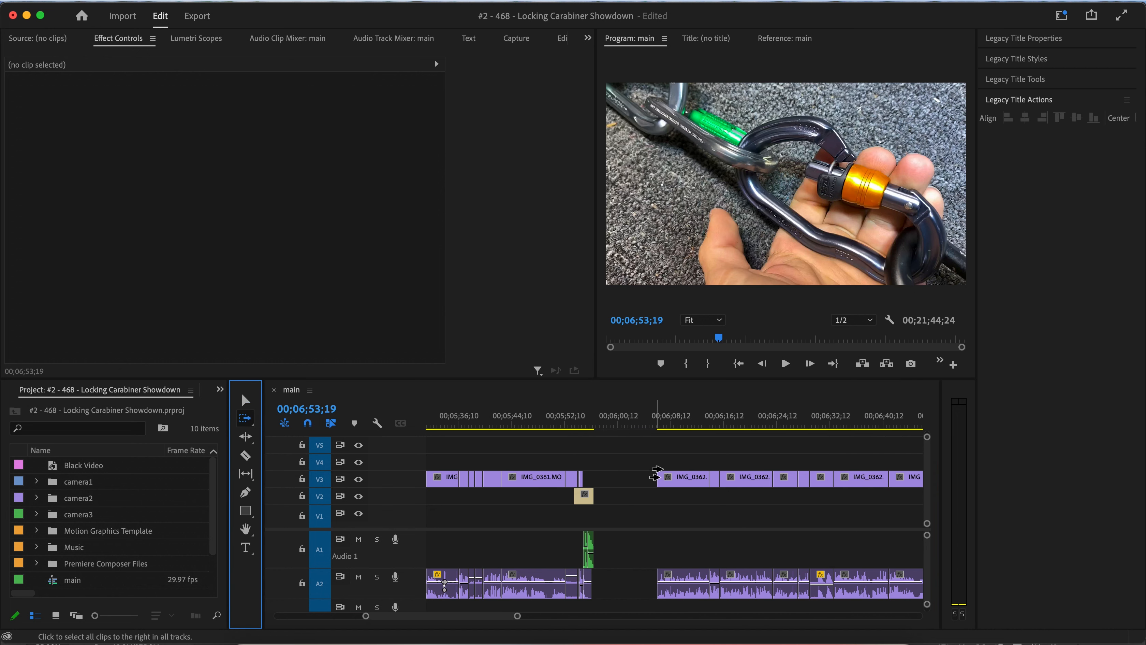
pyautogui.moveTo(655, 476); pyautogui.dragTo(782, 477)
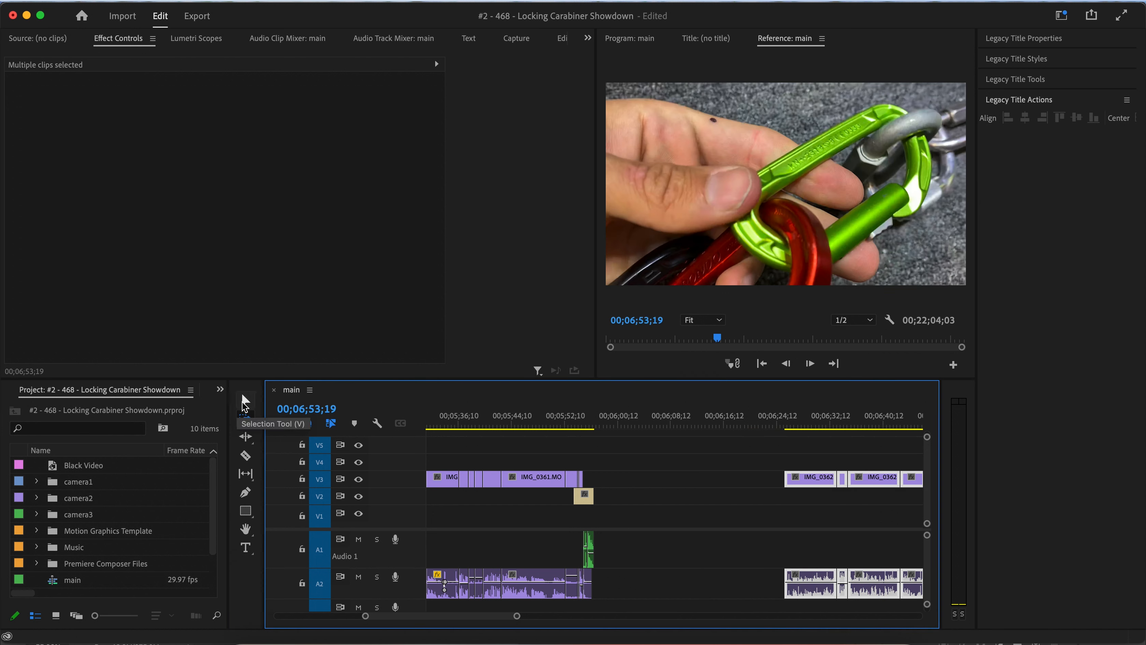
pyautogui.click(244, 399)
# Paste the 24.90kN pull-test clips at 00;05;58;05 and ripple delete the gap before the title.
pyautogui.click(604, 425)
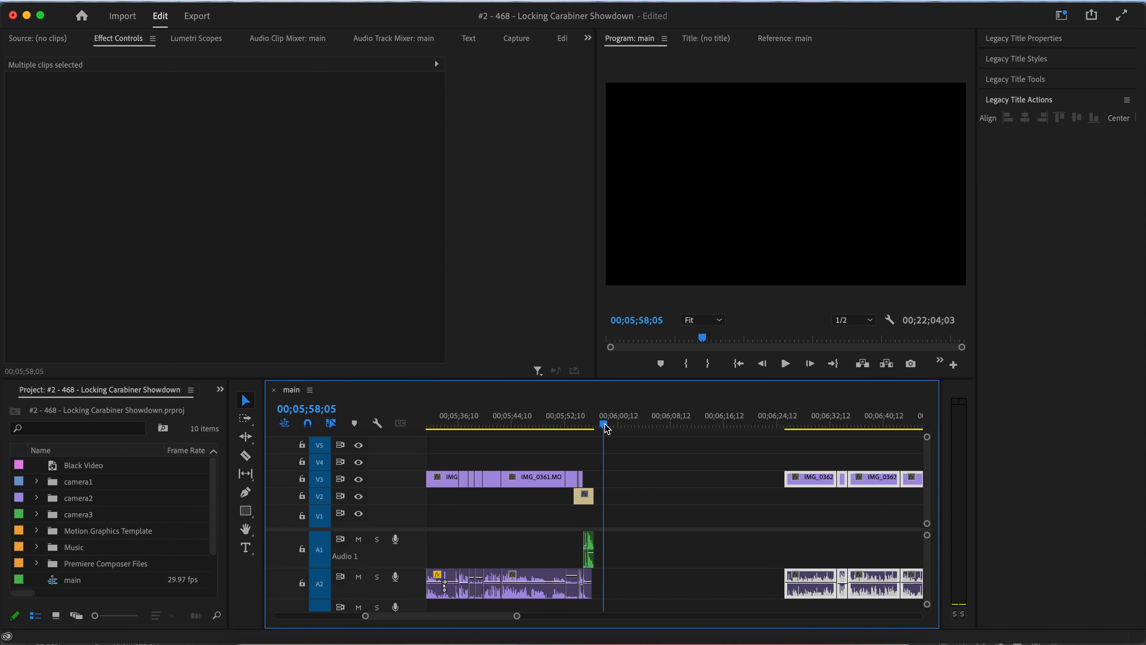
pyautogui.press('super+v')
pyautogui.scroll(2, 621, 494)
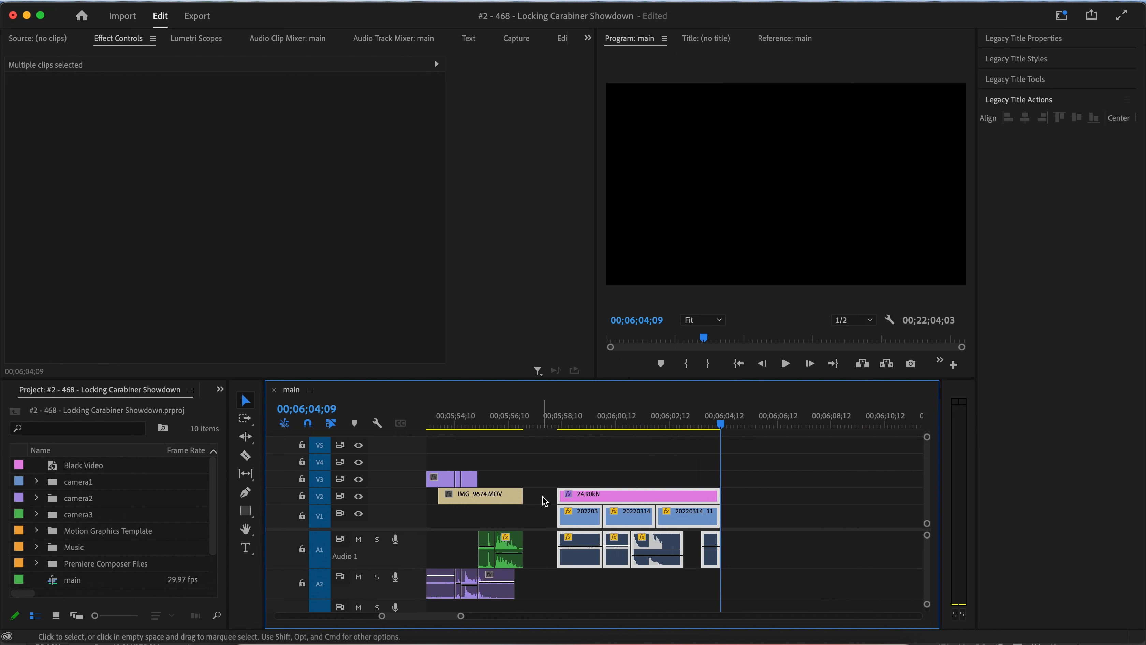
pyautogui.rightClick(542, 499)
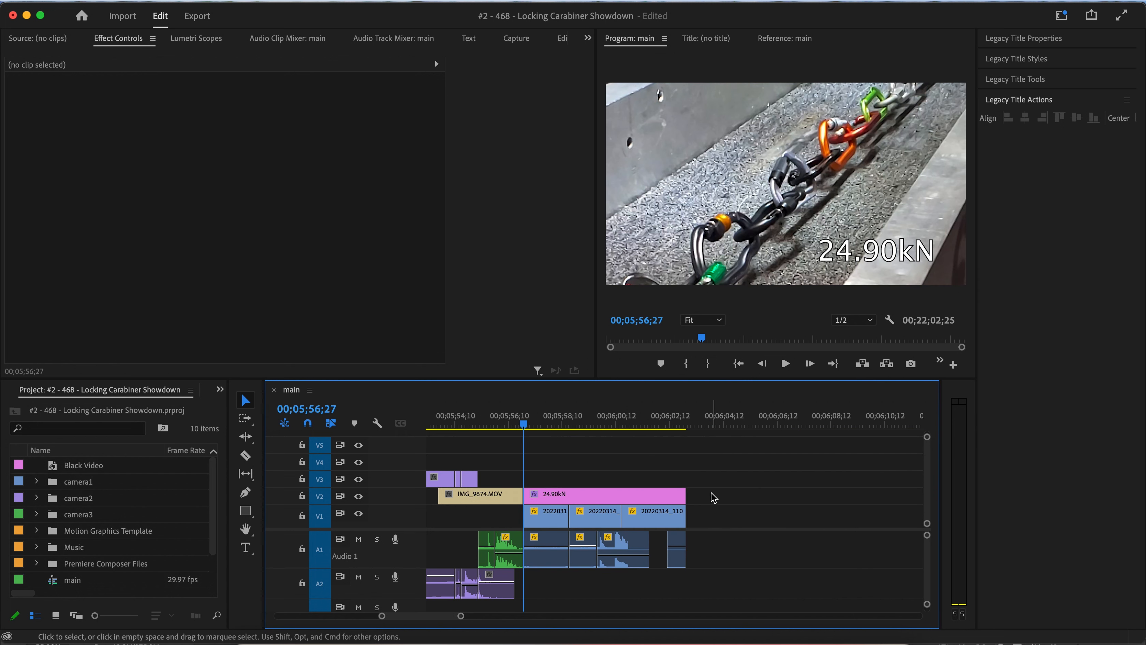
# Ripple delete the gap between the relocated 24.90kN section and the following IMG_0362 clips.
pyautogui.scroll(-3, 712, 492)
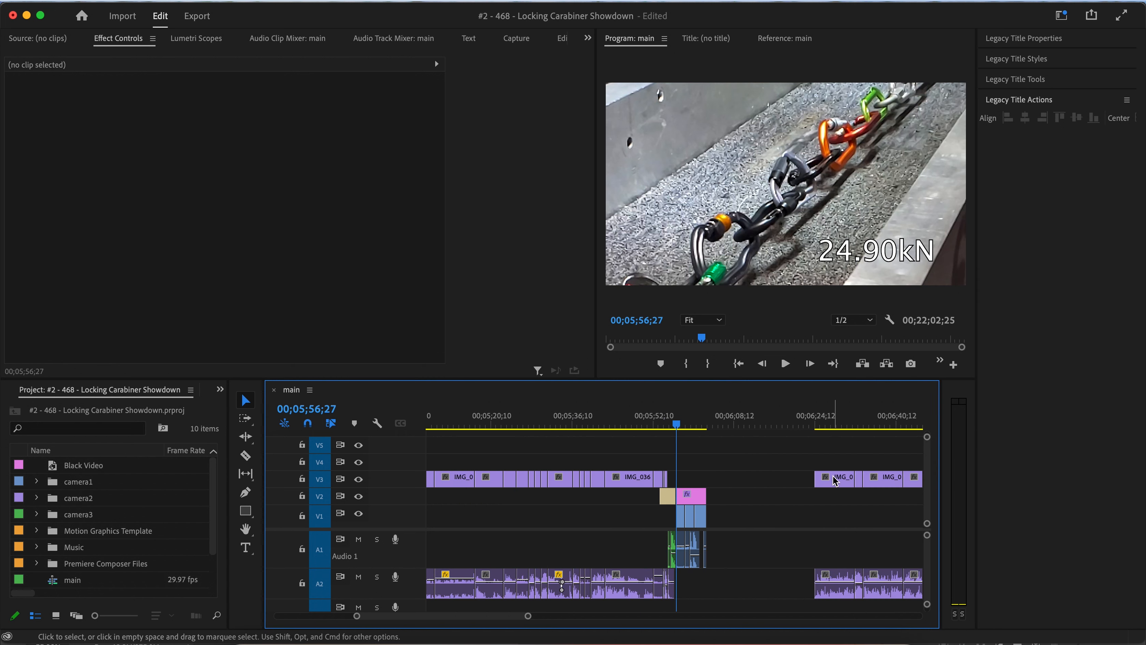
pyautogui.moveTo(834, 471); pyautogui.dragTo(738, 485)
pyautogui.rightClick(761, 484)
pyautogui.click(789, 499)
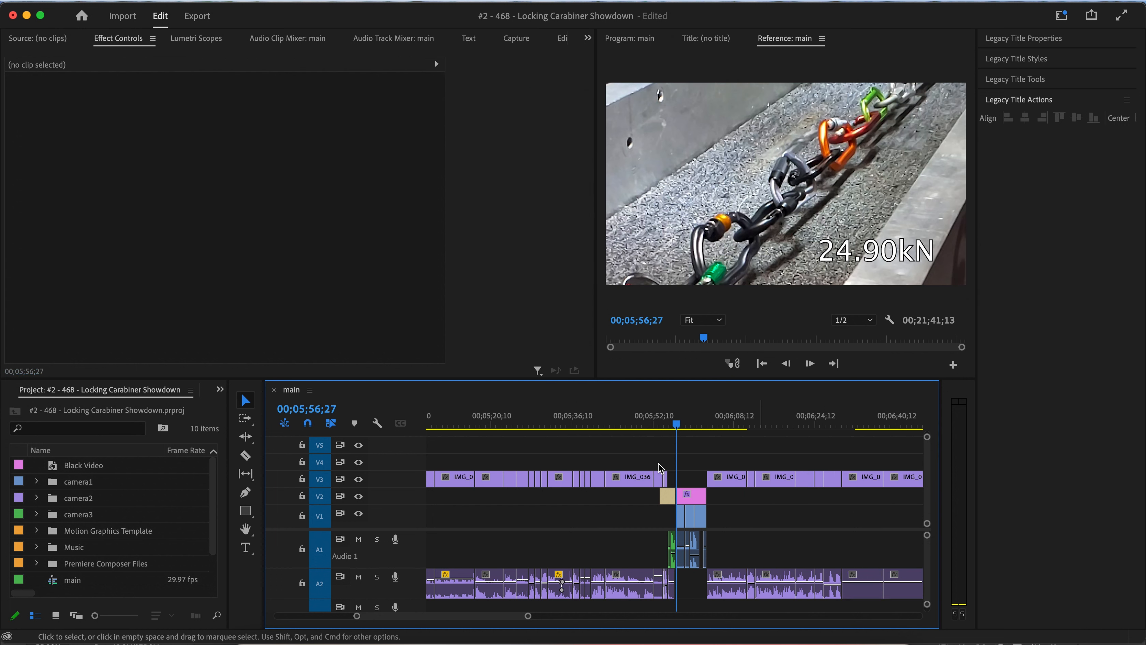
# Play back the relocated 24.90kN pull-test section from about 00;05;51.
pyautogui.click(643, 418)
pyautogui.press('space')
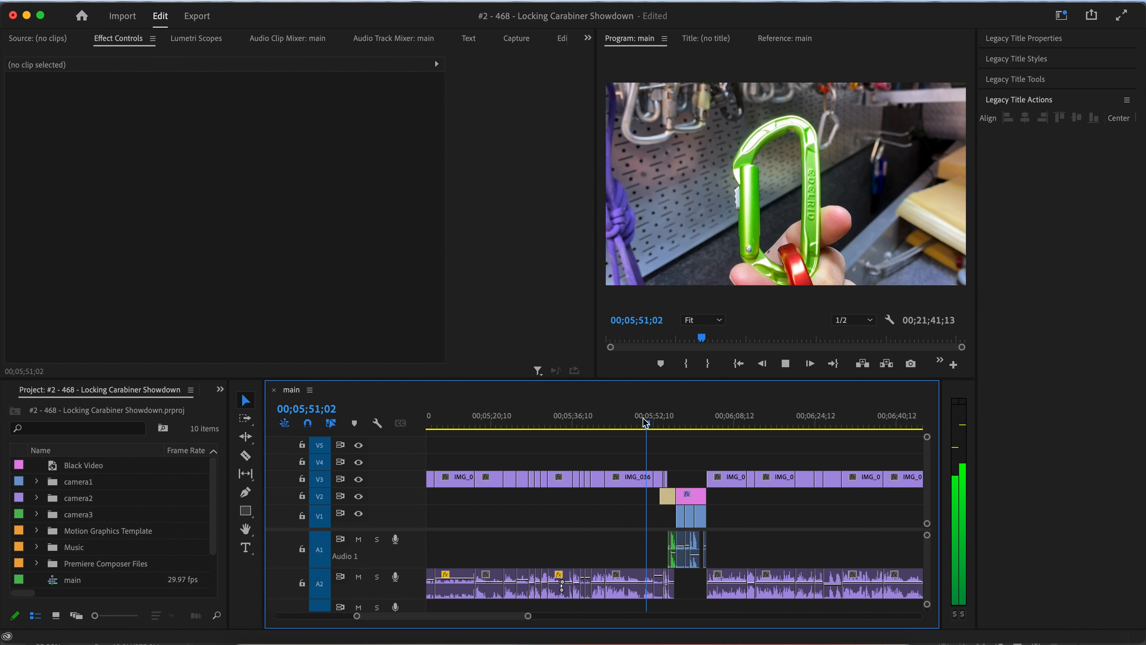
pyautogui.press('=')
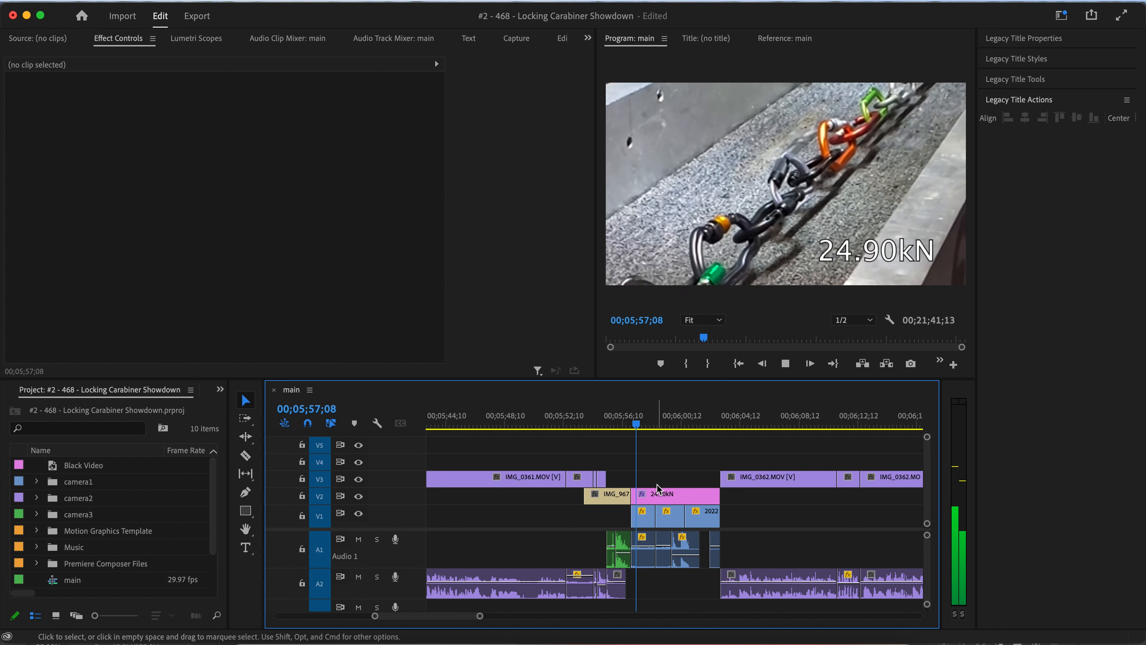
pyautogui.scroll(1, 657, 484)
pyautogui.scroll(3, 656, 484)
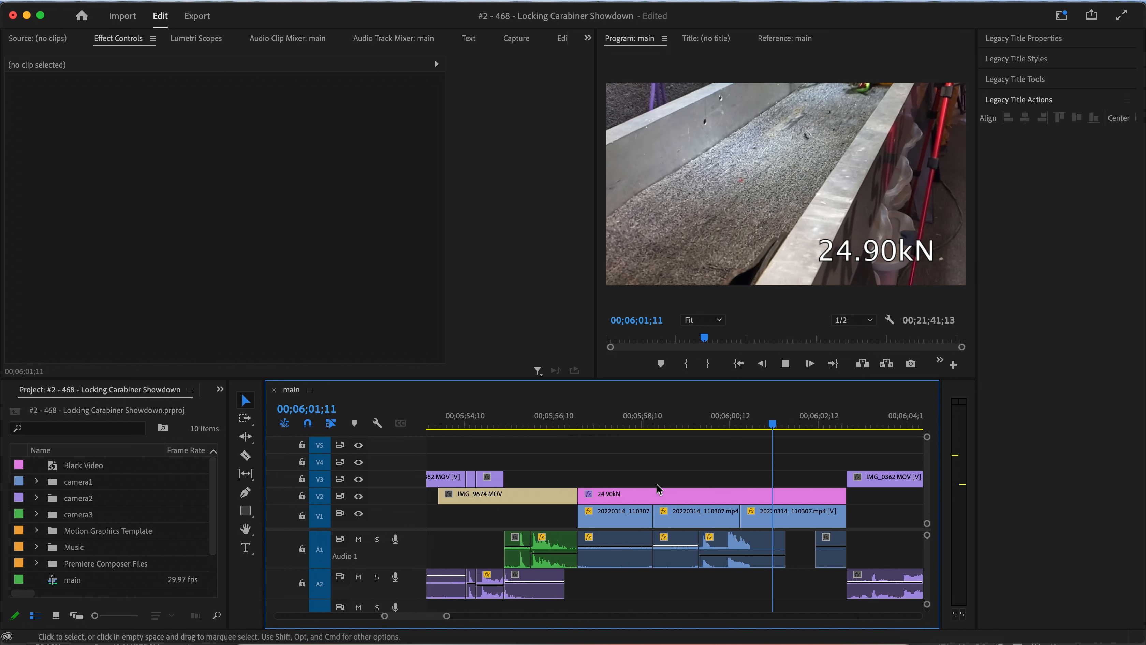
pyautogui.press('space')
# Delete the first two 20220314_110307 pull-test clips and their audio under the 24.90kN title.
pyautogui.click(712, 520)
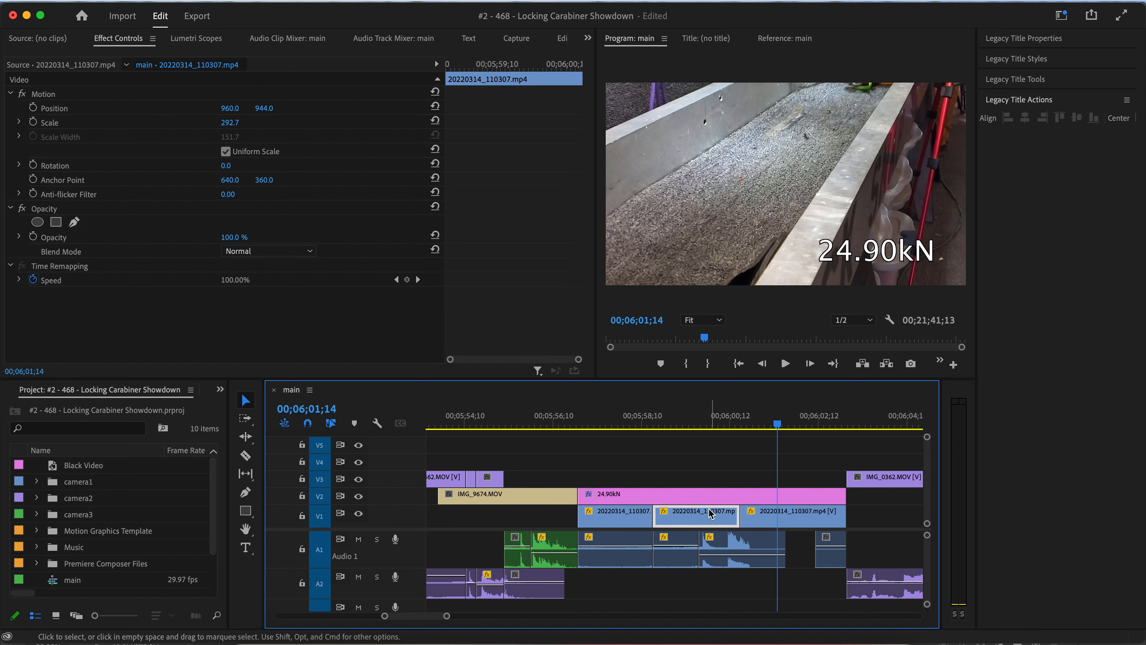
pyautogui.moveTo(671, 417); pyautogui.dragTo(690, 435)
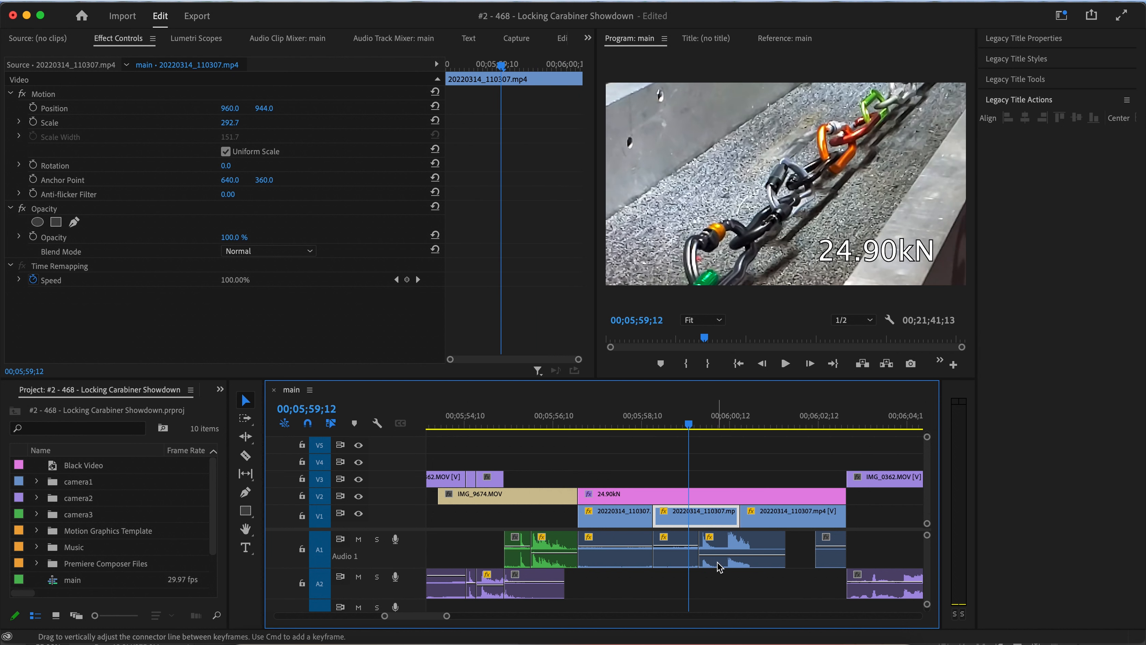
pyautogui.moveTo(680, 583); pyautogui.dragTo(619, 506)
pyautogui.press('Delete')
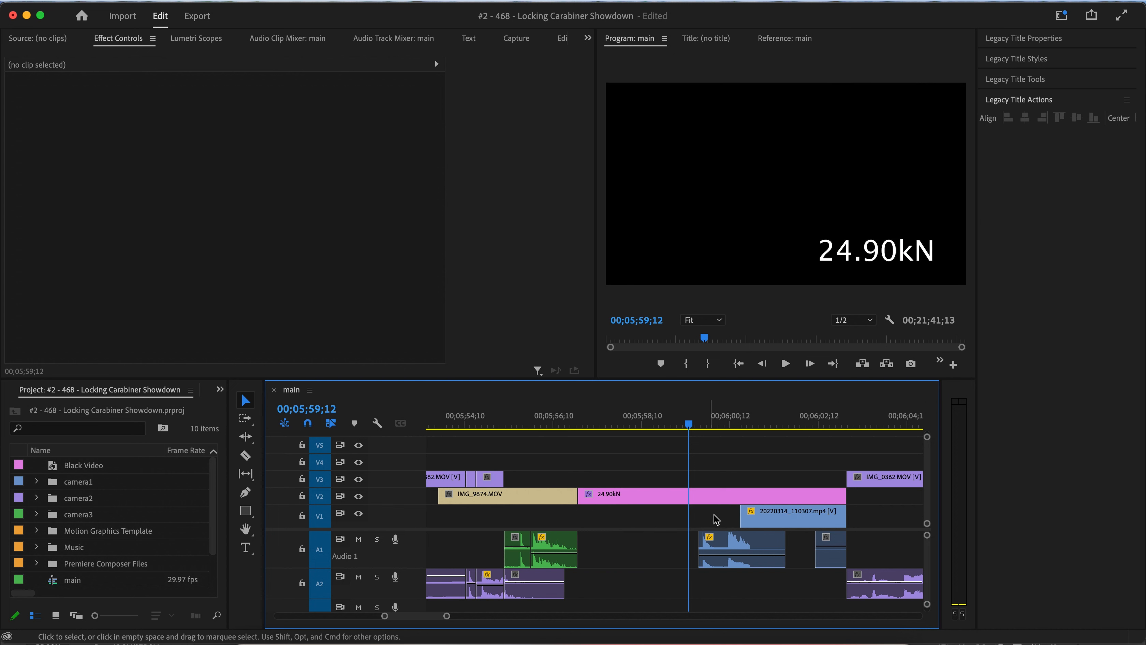
pyautogui.click(828, 546)
pyautogui.press('Delete')
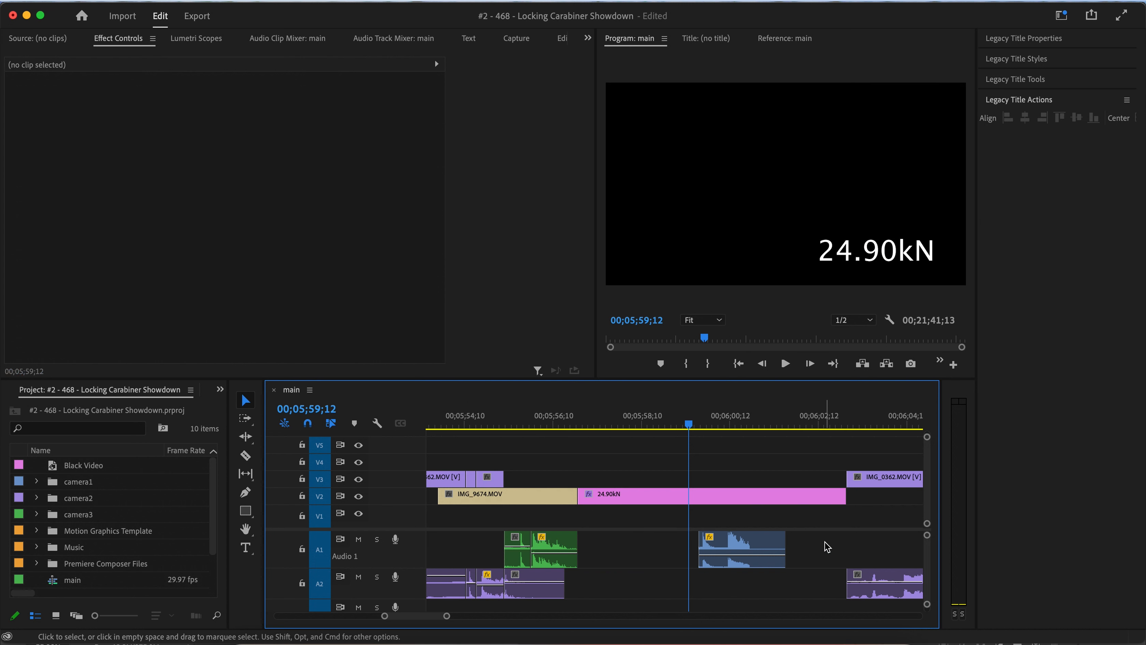
pyautogui.press('super+z')
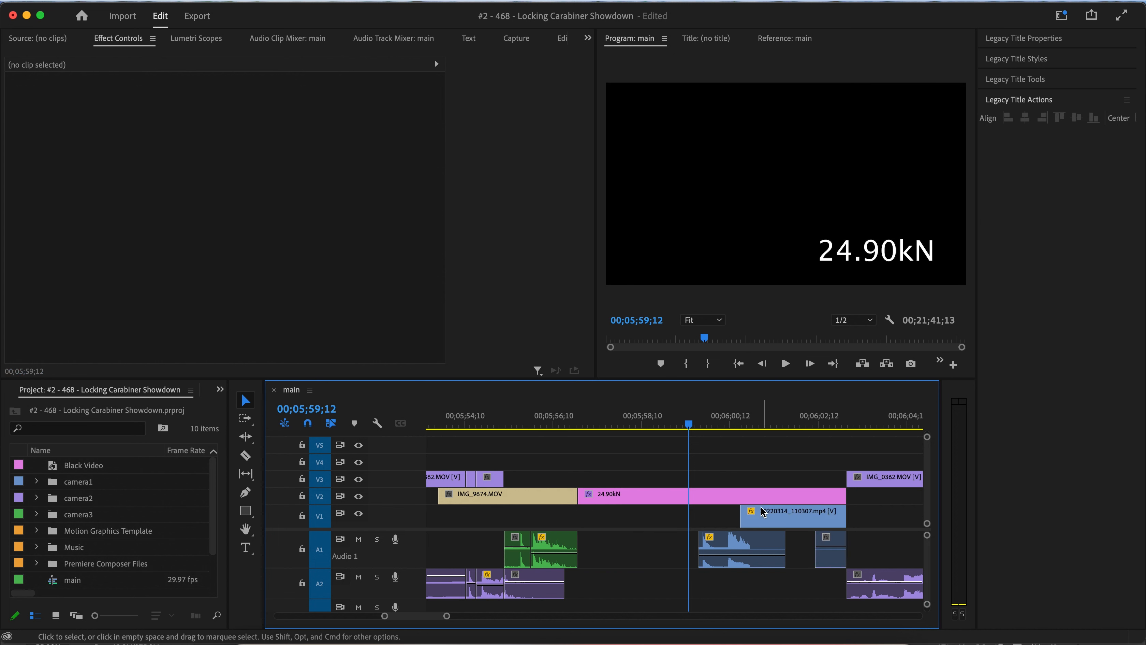
# Delete the middle pull-test audio clip and extend the last pull-test clip's start earlier.
pyautogui.click(762, 507)
pyautogui.keyDown('alt'); pyautogui.click(737, 548); pyautogui.keyUp('alt')
pyautogui.press('Delete')
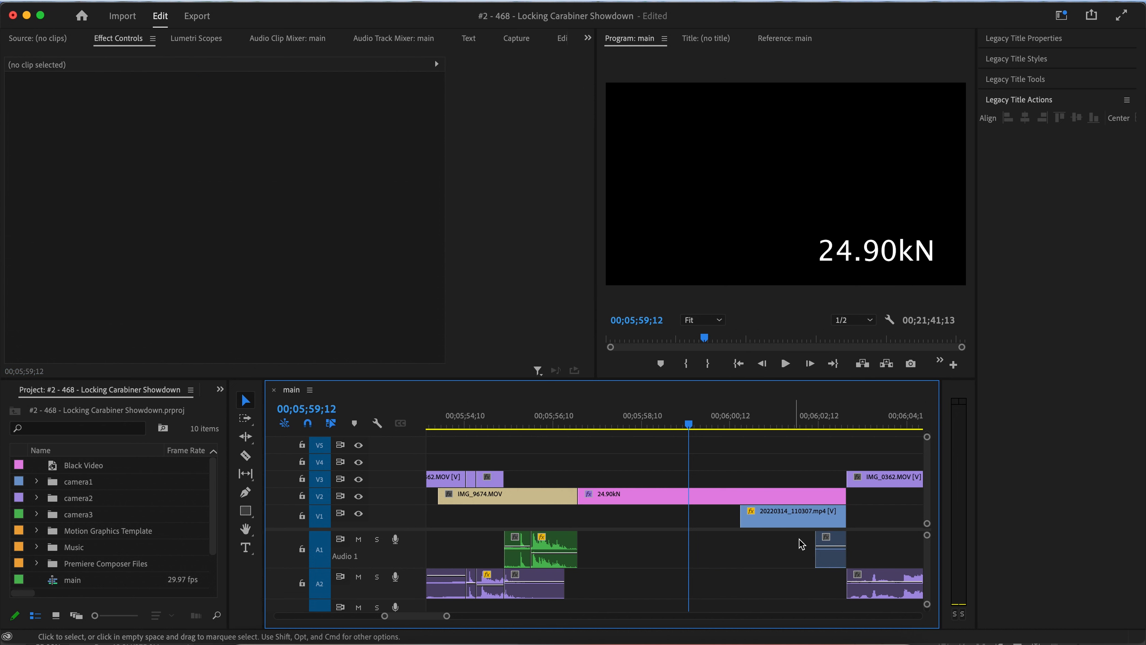
pyautogui.moveTo(812, 540); pyautogui.dragTo(769, 540)
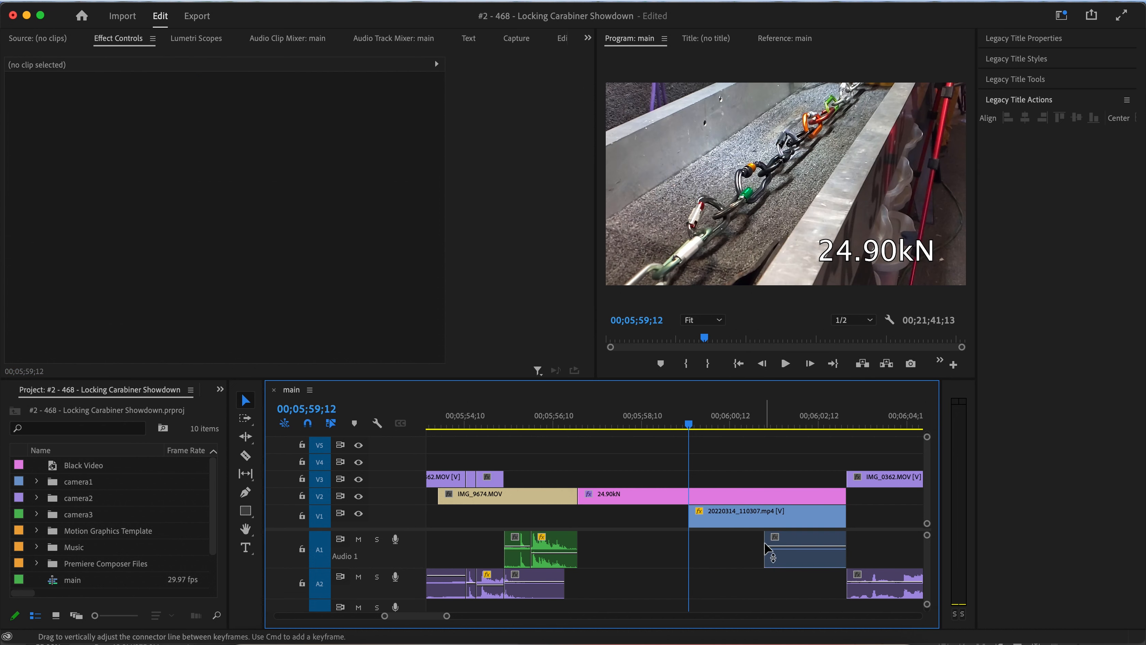
# Extend the 20220314_110307 video and audio clips back to the start of the 24.90kN title.
pyautogui.rightClick(773, 547)
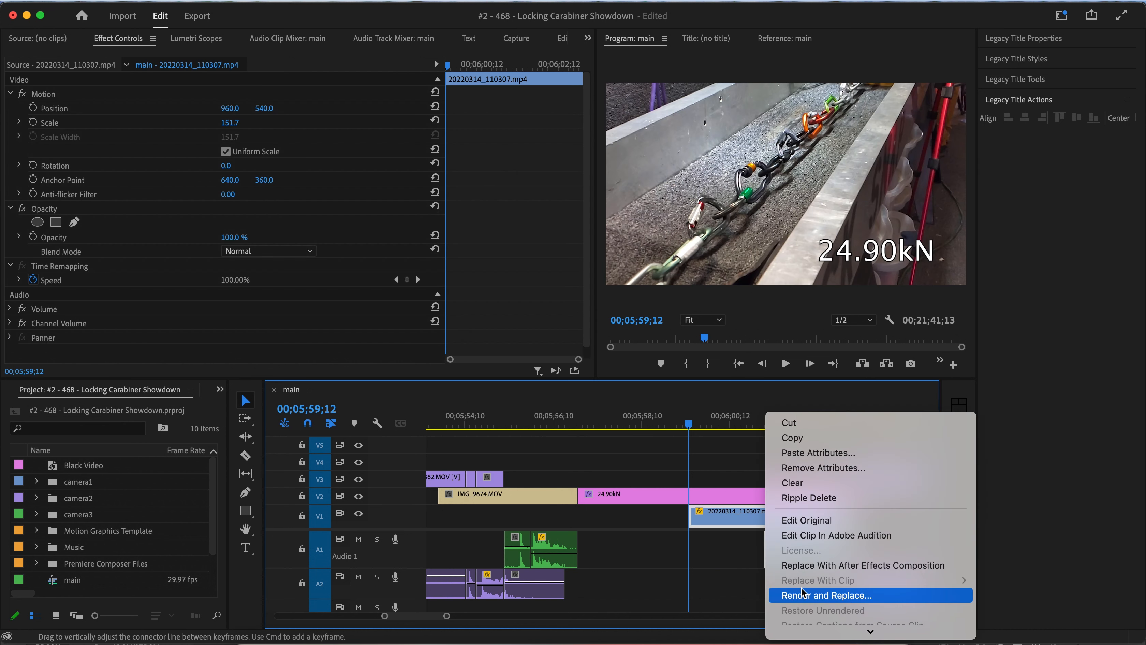
pyautogui.click(794, 511)
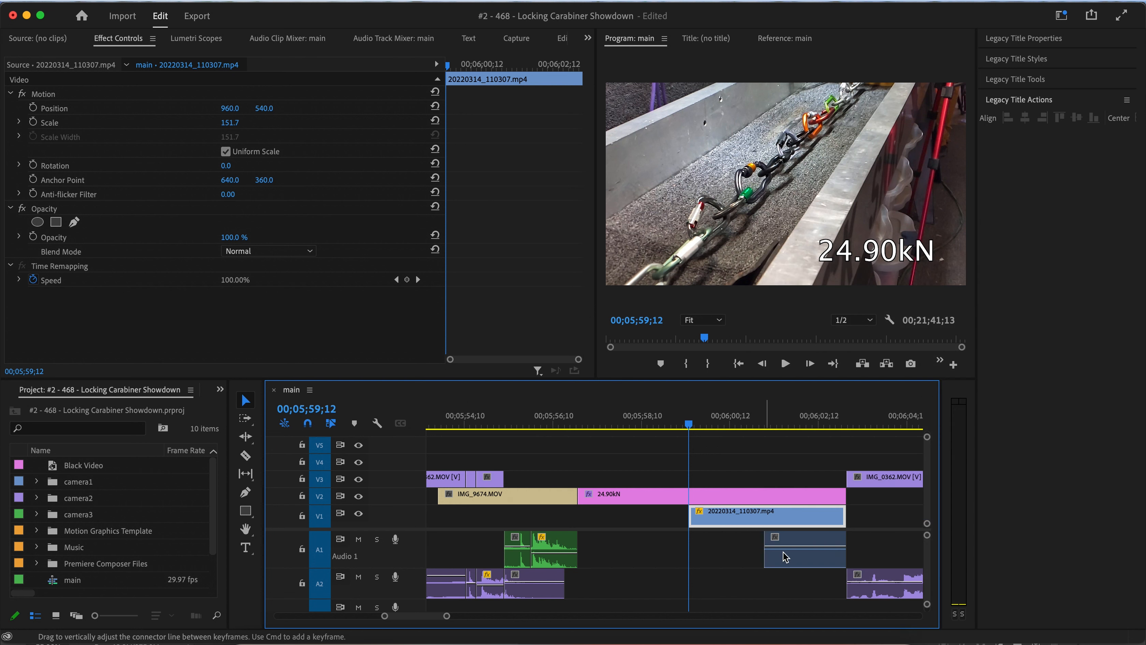
pyautogui.moveTo(732, 555); pyautogui.dragTo(578, 567)
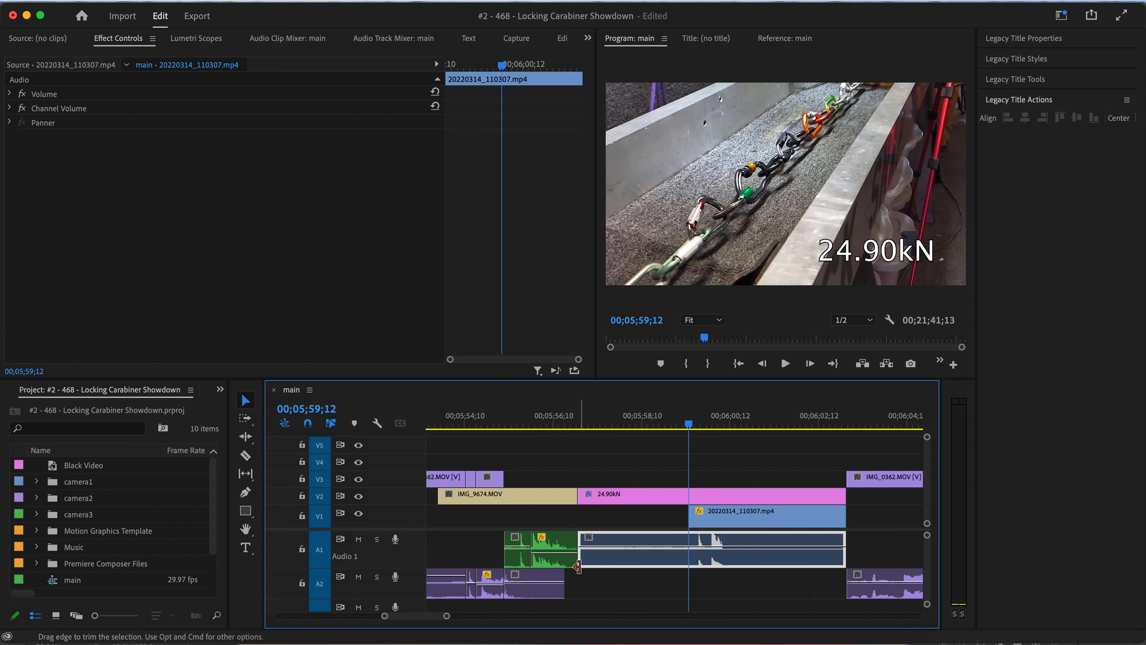
pyautogui.moveTo(634, 518); pyautogui.dragTo(580, 518)
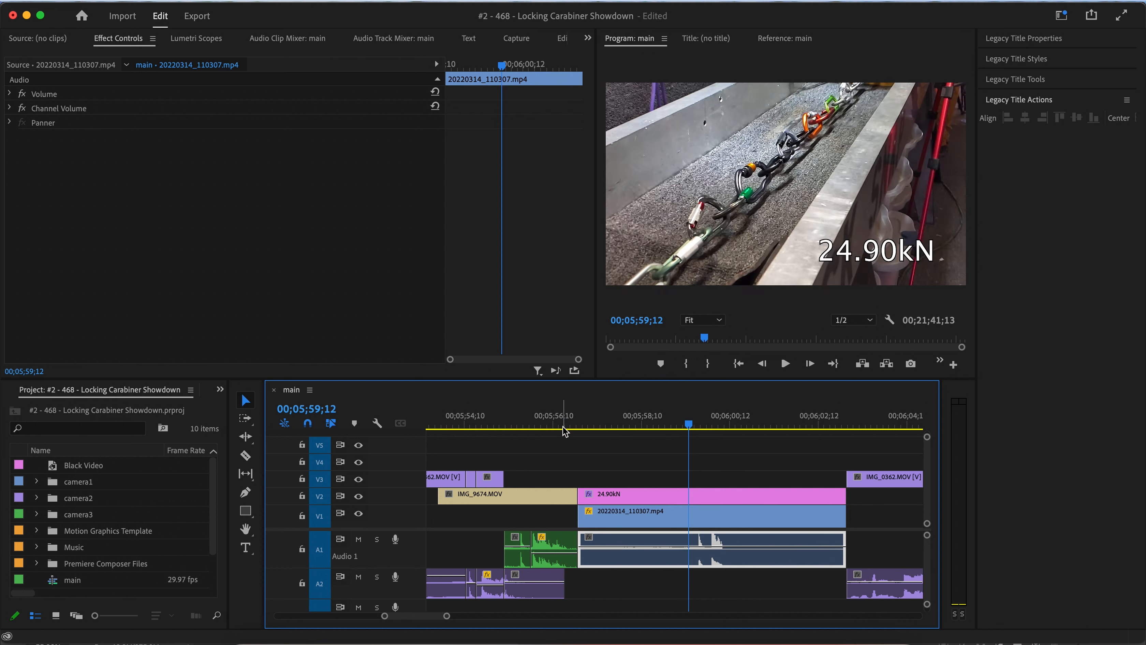
# Trim the start of the 24.90kN title and its pull-test clips to about 00;05;58;10, ripple delete the gap, and replay.
pyautogui.click(564, 427)
pyautogui.press('space')
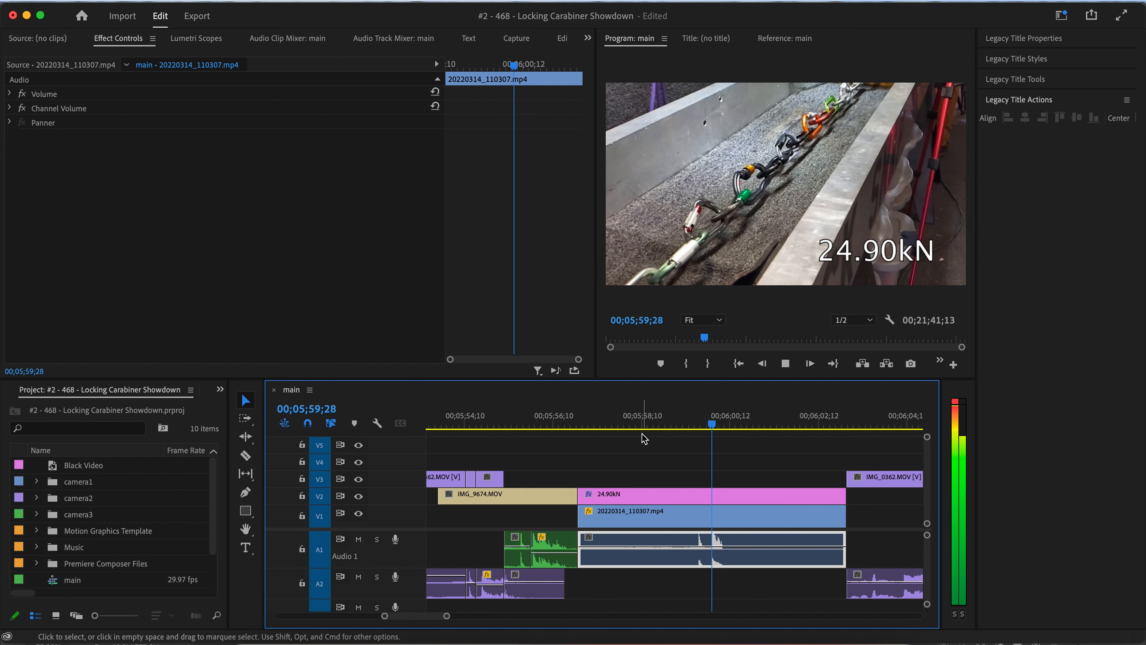
pyautogui.press('space')
pyautogui.moveTo(621, 481); pyautogui.dragTo(672, 546)
pyautogui.moveTo(581, 489); pyautogui.dragTo(660, 483)
pyautogui.click(657, 428)
pyautogui.press('space')
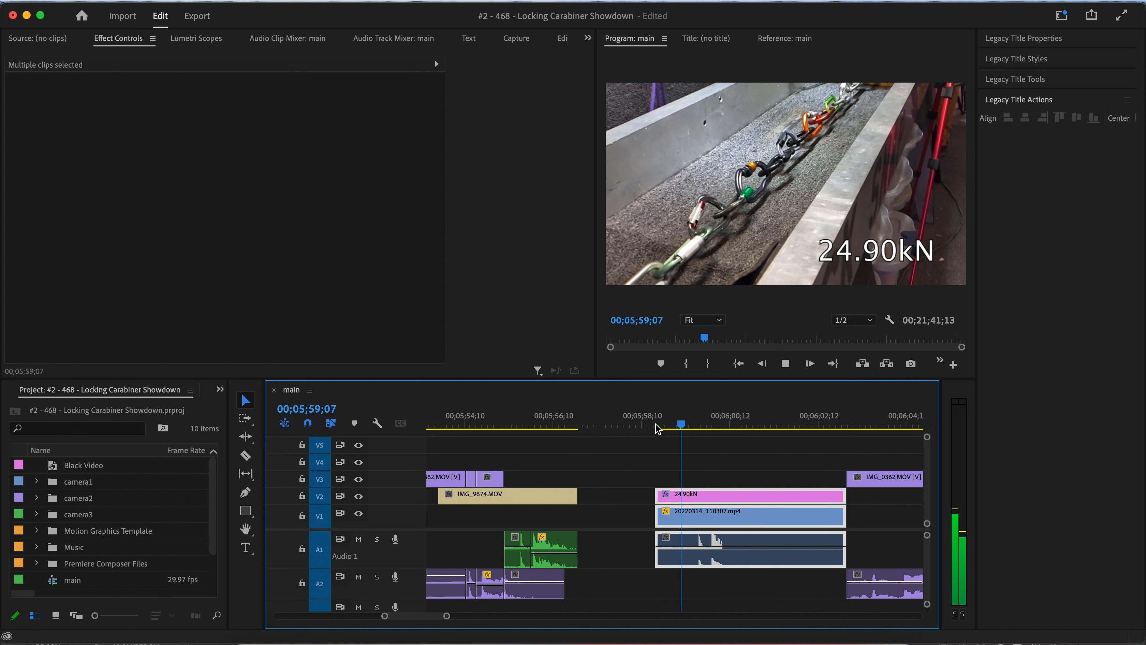
pyautogui.press('space')
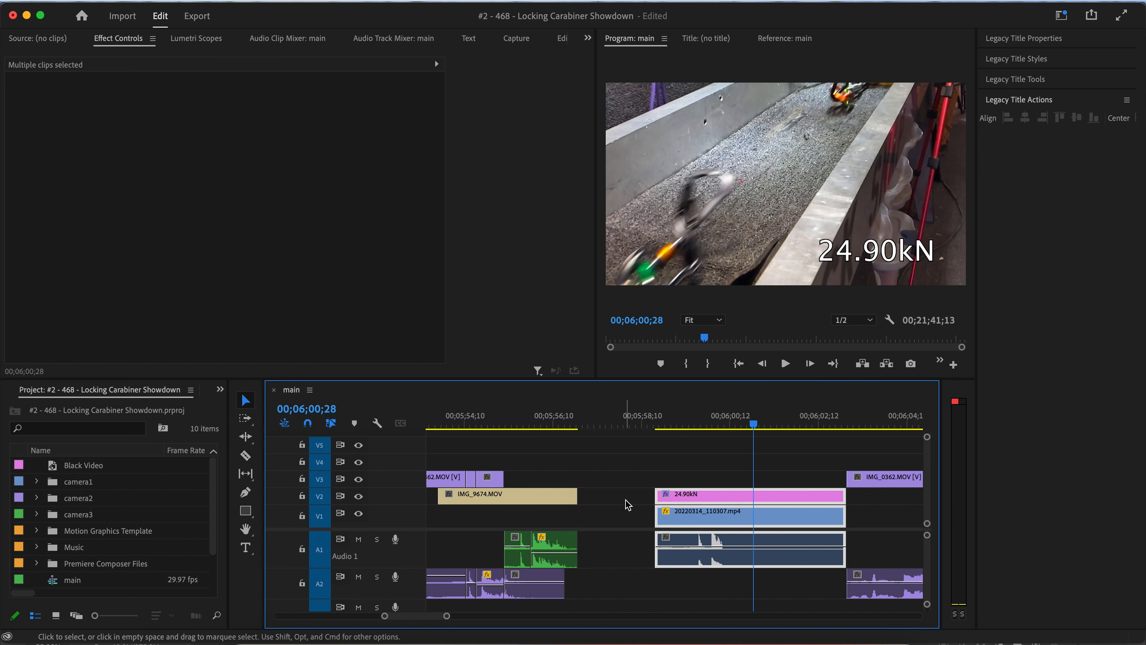
pyautogui.rightClick(628, 503)
pyautogui.press('Delete')
pyautogui.click(552, 425)
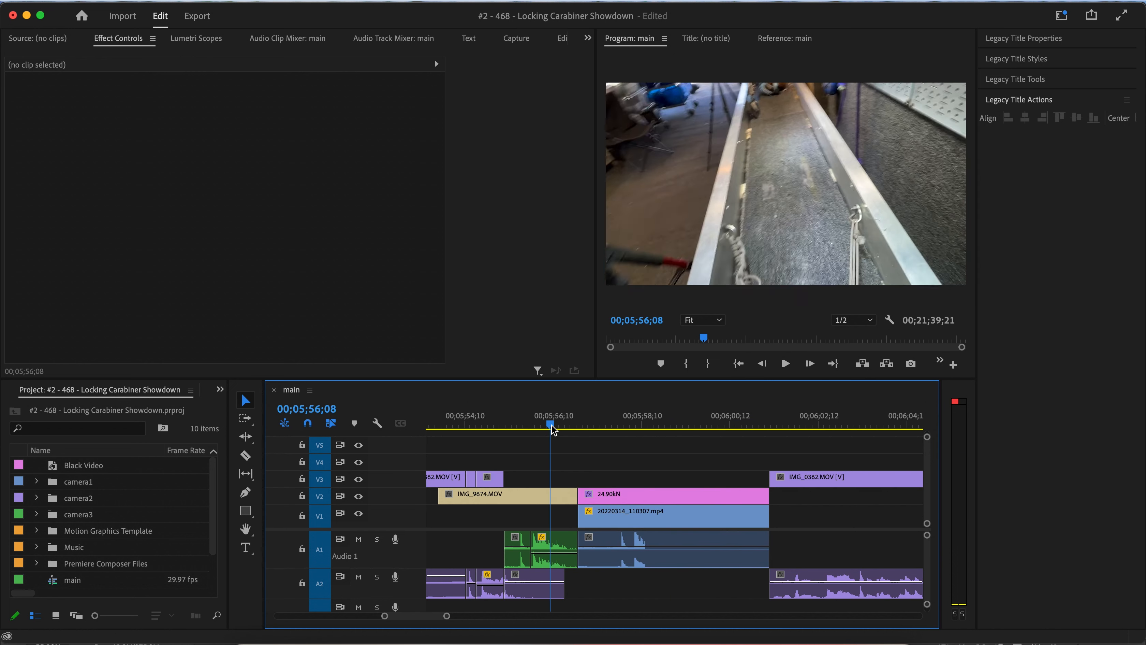
pyautogui.press('space')
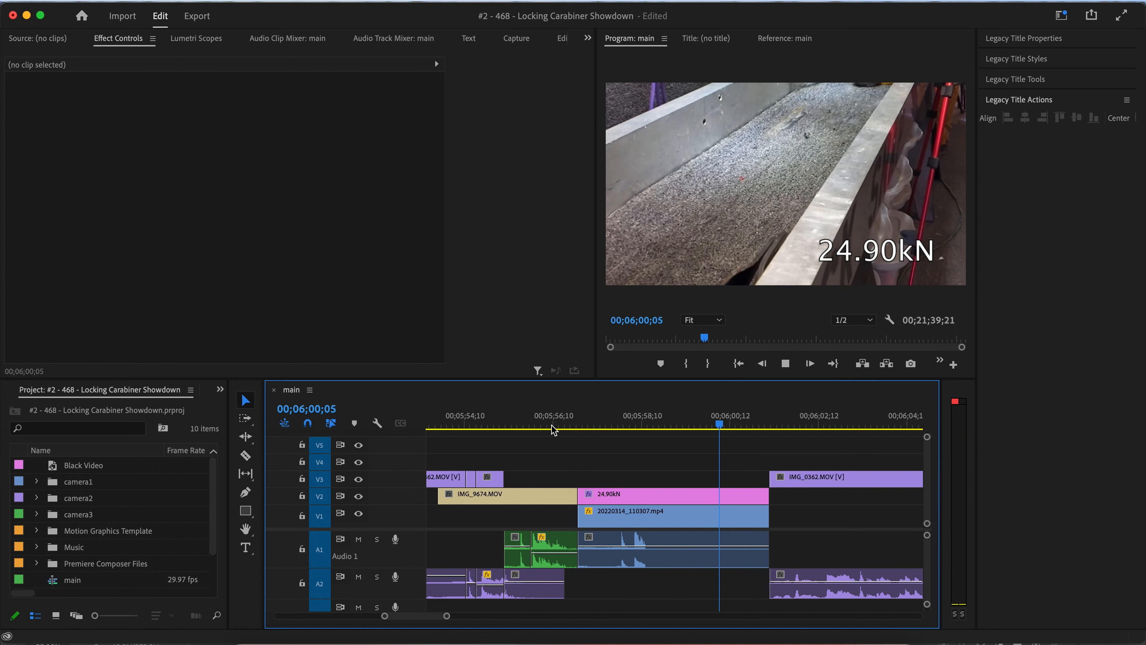
# Cut the 24.90kN title and pull-test clips at about 00;06;00;03, ripple delete the part after the cut, and replay.
pyautogui.press('space')
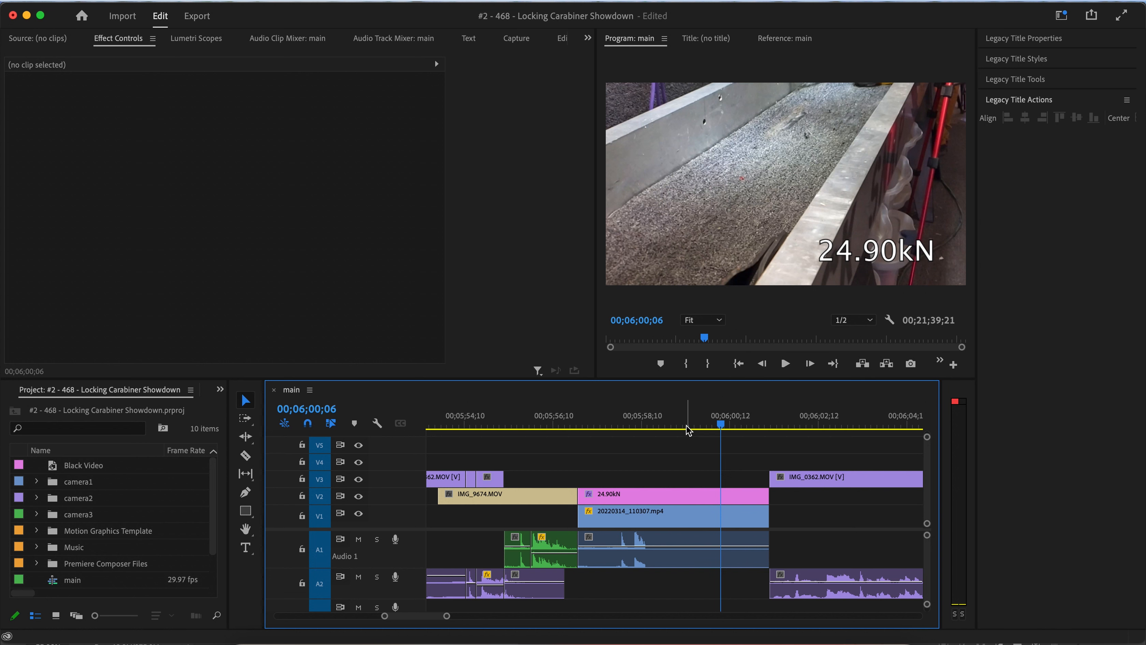
pyautogui.click(704, 427)
pyautogui.moveTo(752, 476); pyautogui.dragTo(739, 568)
pyautogui.press('super+k')
pyautogui.moveTo(733, 478); pyautogui.dragTo(743, 608)
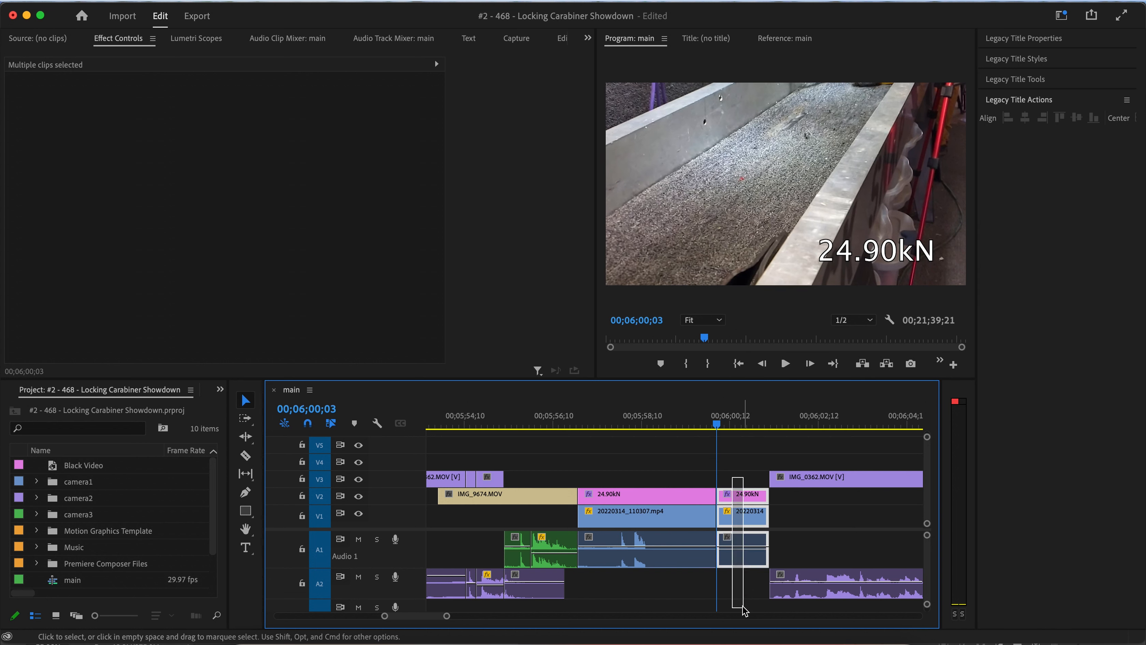
pyautogui.hotkey('alt', 'BackSpace')
pyautogui.click(660, 416)
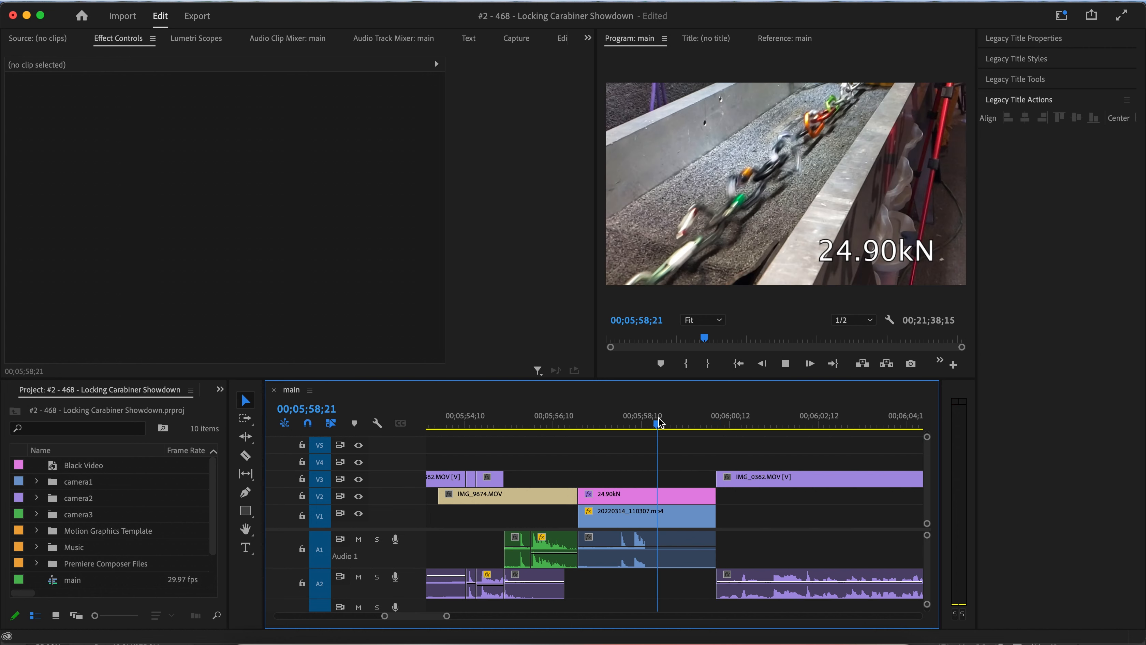
pyautogui.press('space')
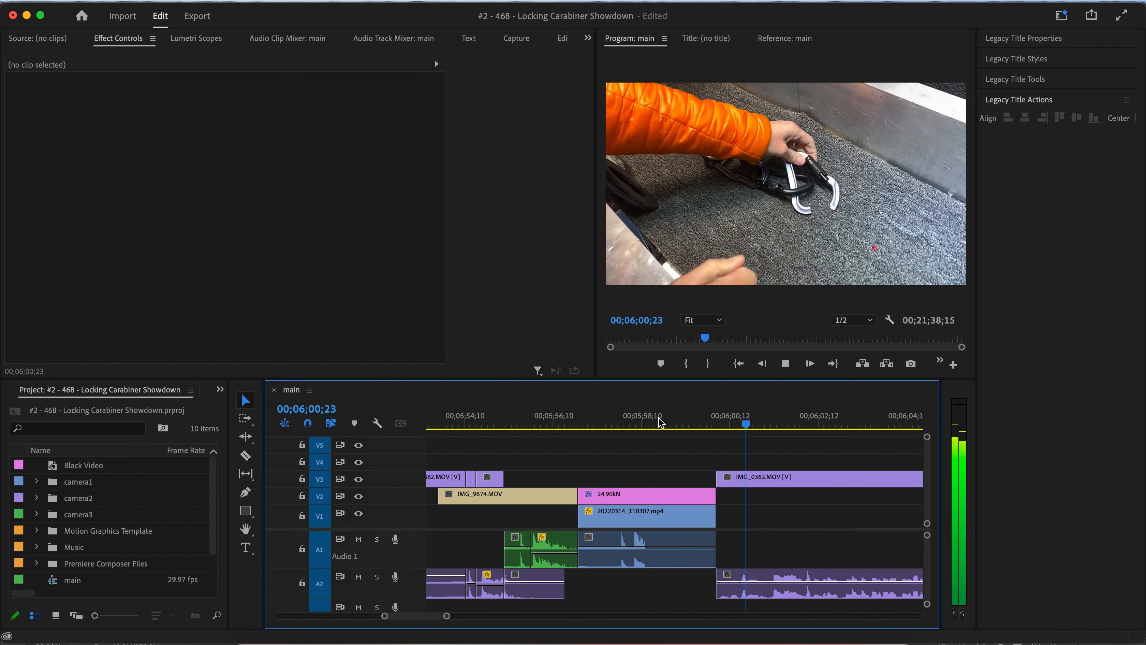
pyautogui.press('space')
# Review the IMG_9675 clip and 25.02kN pull-test section around 00;07;20 by playing it back.
pyautogui.scroll(-10, 654, 476)
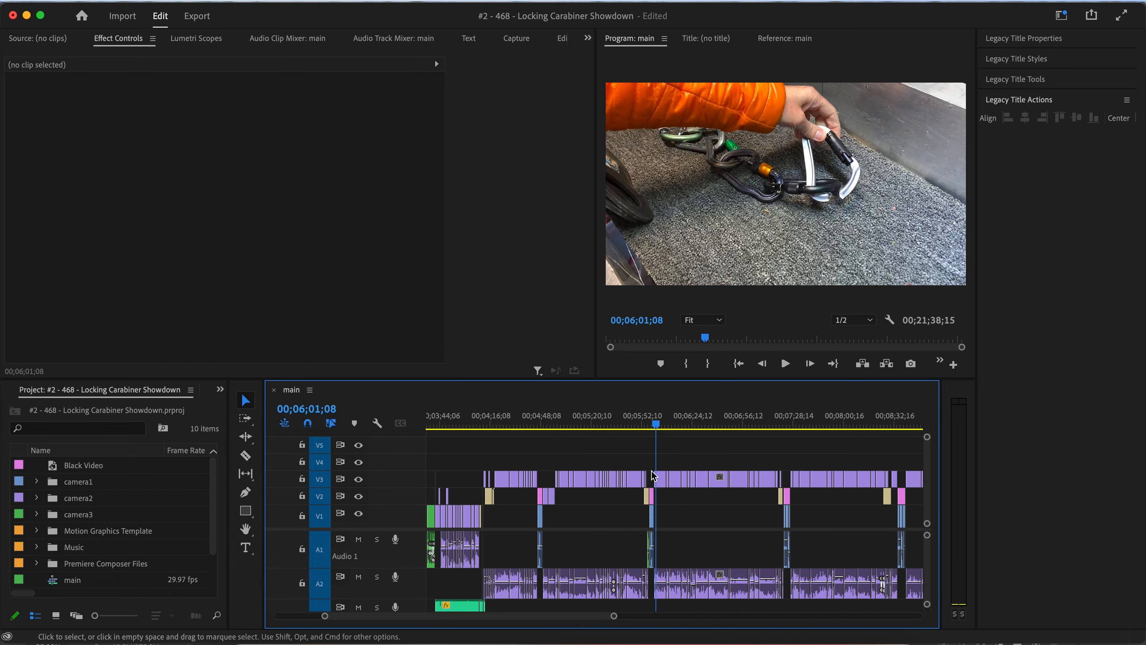
pyautogui.moveTo(712, 425); pyautogui.dragTo(778, 424)
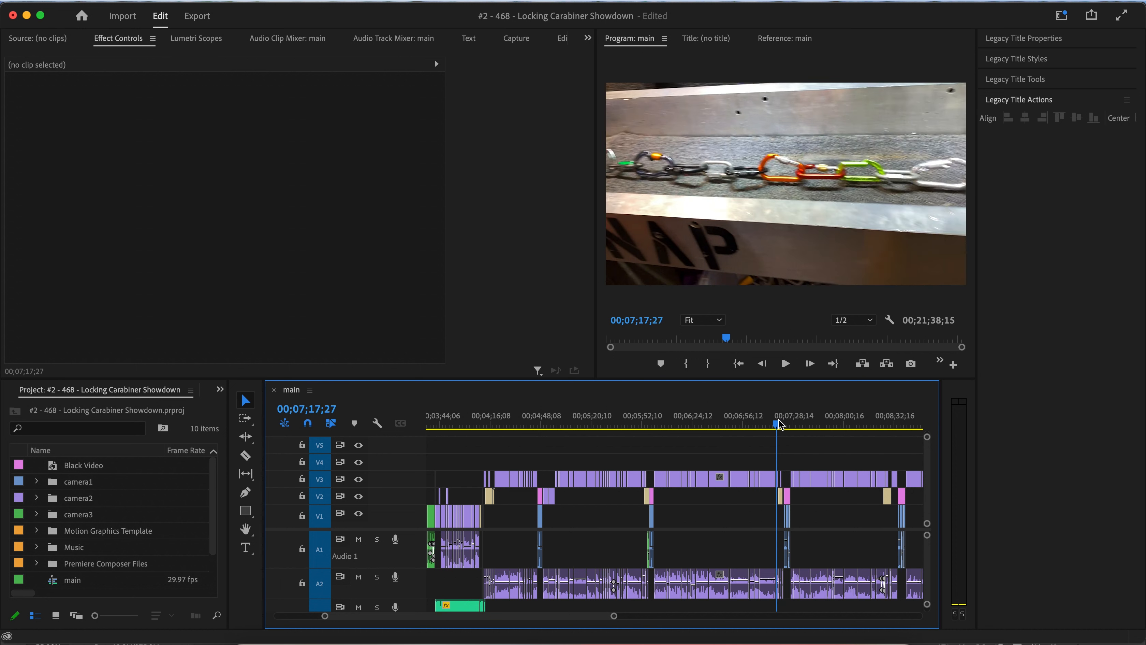
pyautogui.hscroll(2, 772, 457)
pyautogui.hscroll(1, 772, 457)
pyautogui.scroll(5, 740, 450)
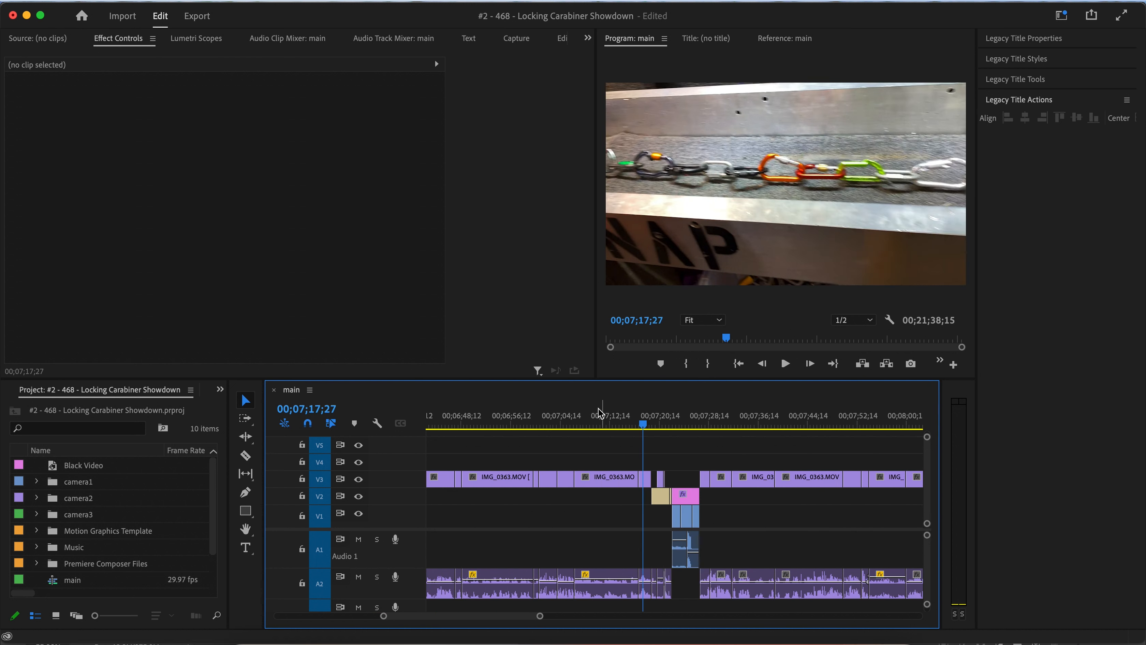
pyautogui.click(596, 418)
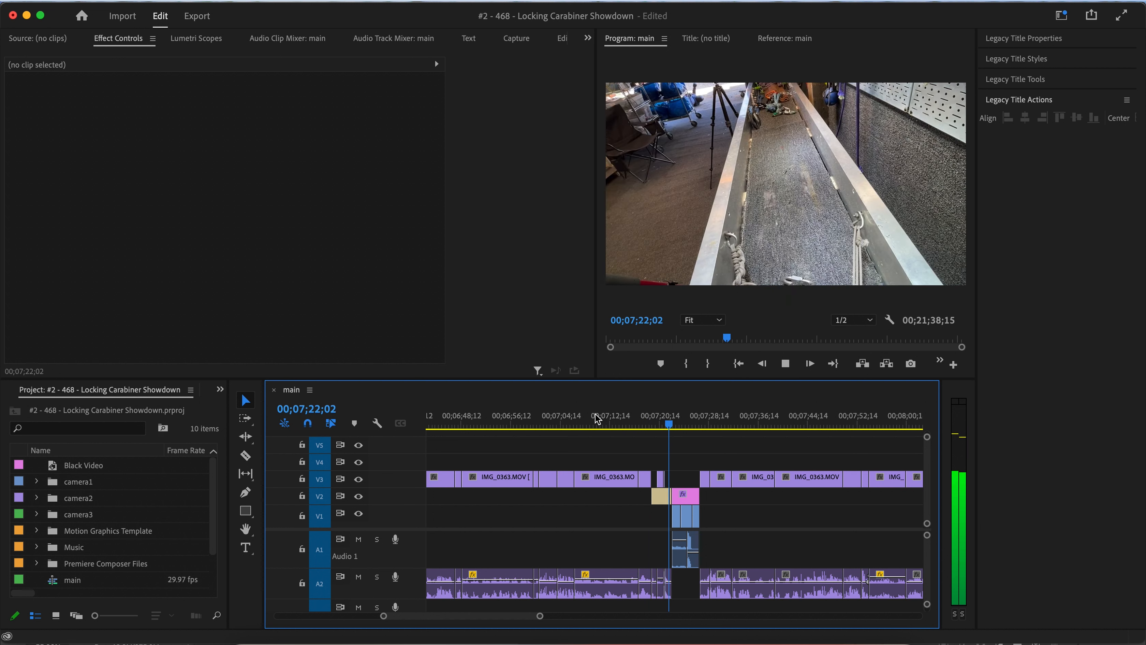
pyautogui.press('space')
pyautogui.scroll(5, 635, 433)
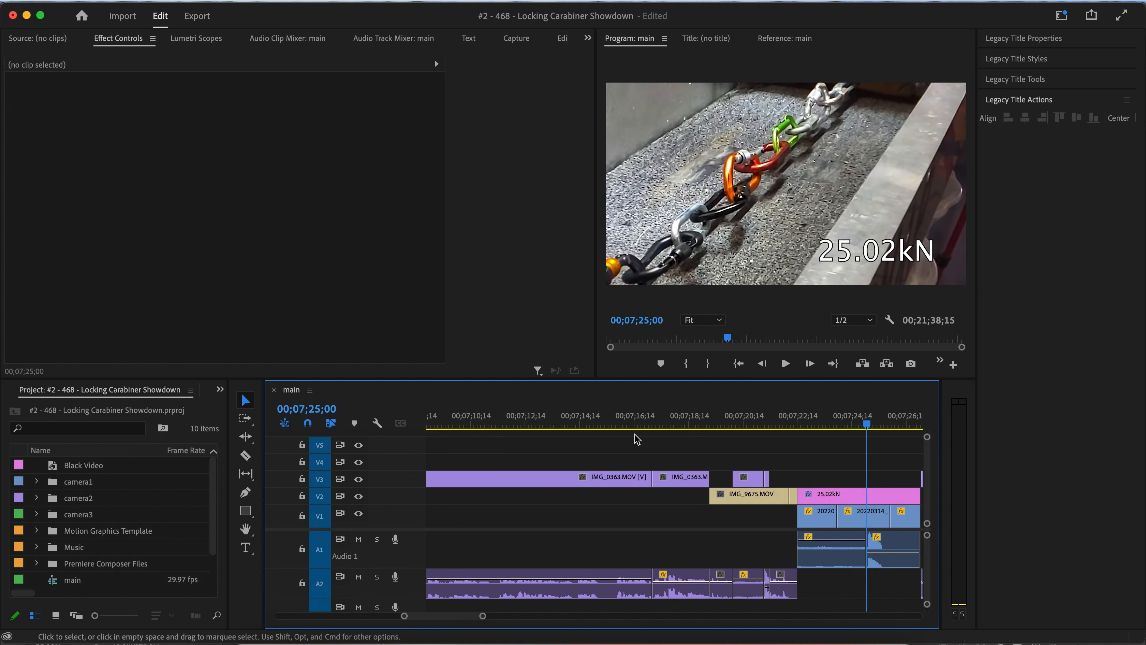
pyautogui.hscroll(5, 635, 434)
pyautogui.scroll(-3, 635, 433)
pyautogui.hscroll(-2, 637, 439)
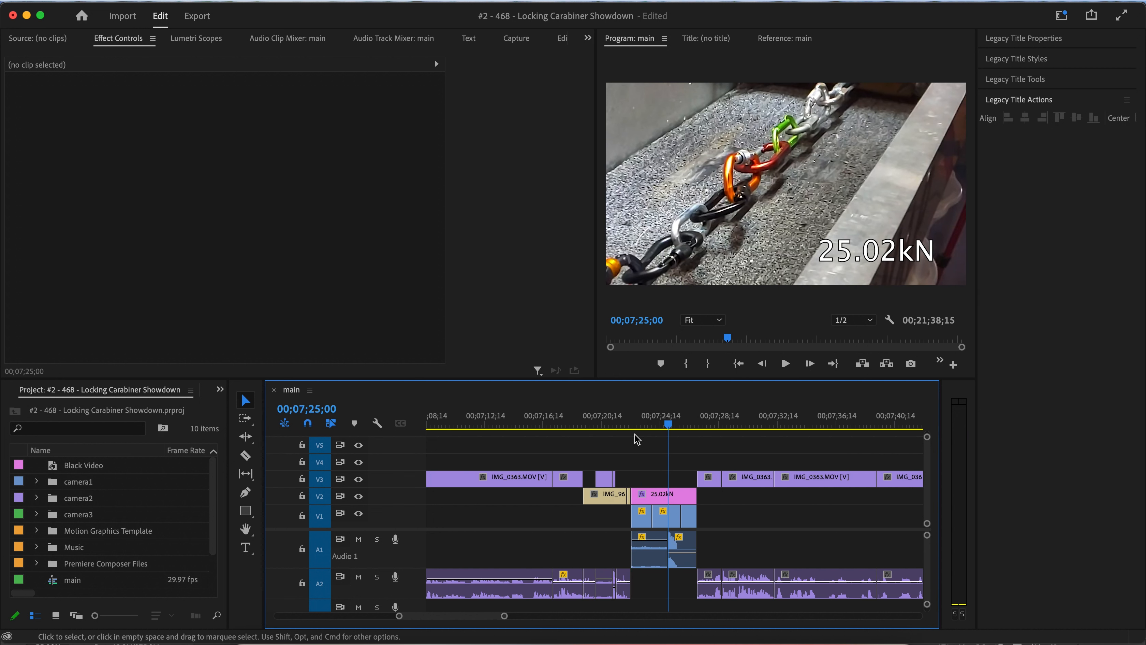
pyautogui.click(550, 421)
pyautogui.press('space')
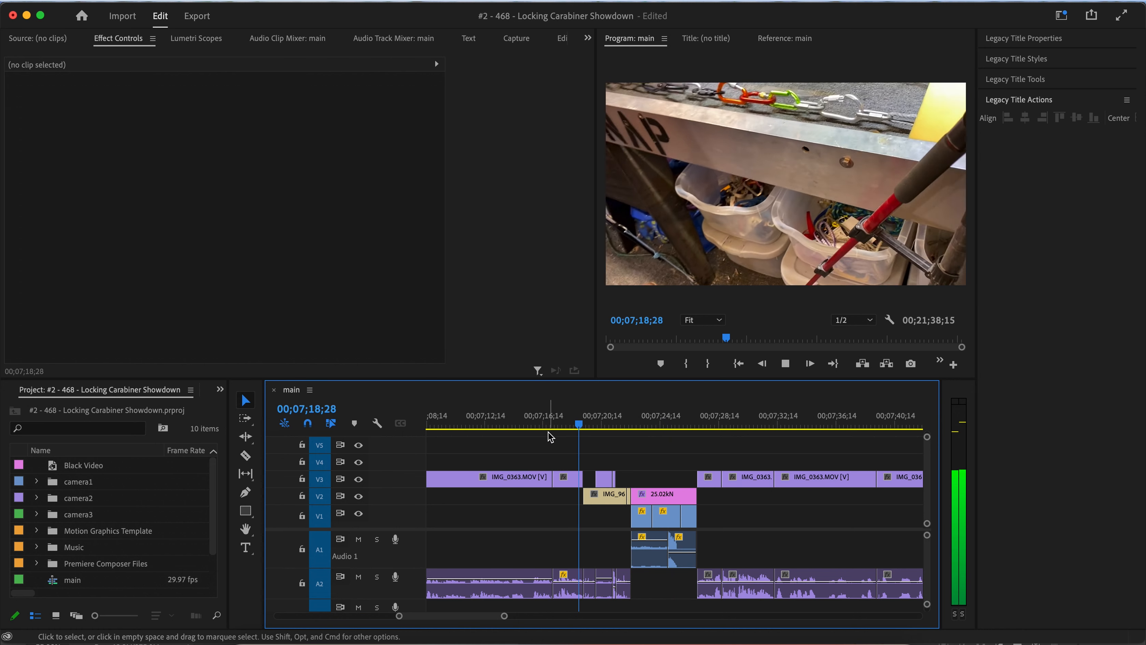
pyautogui.press('space')
pyautogui.press('space')
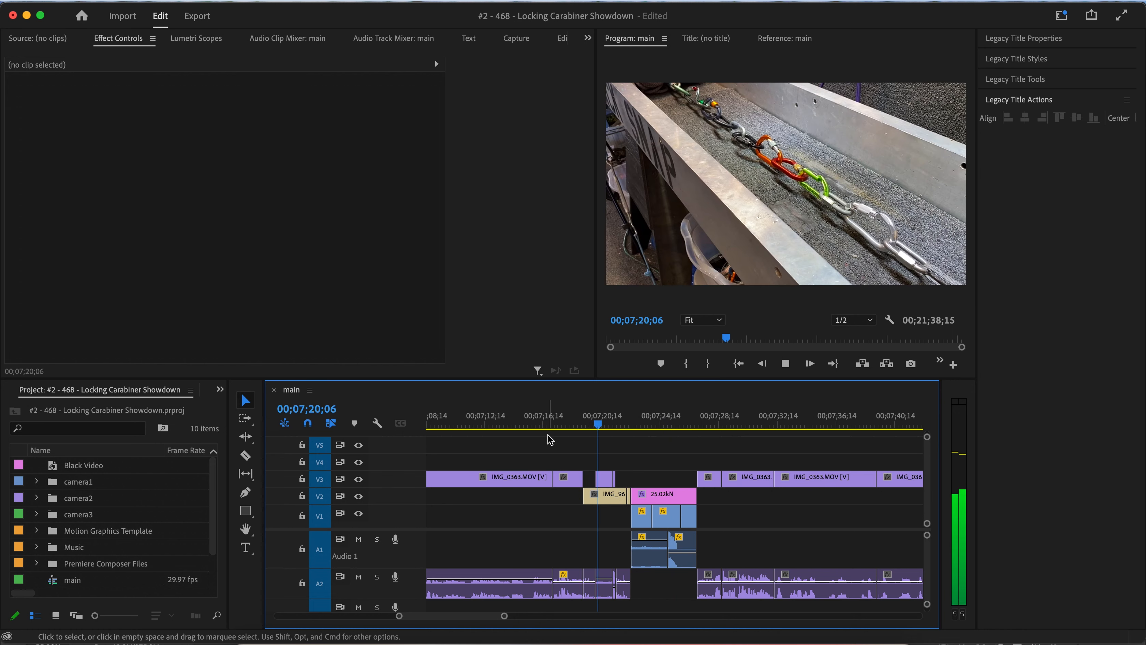
pyautogui.press('space')
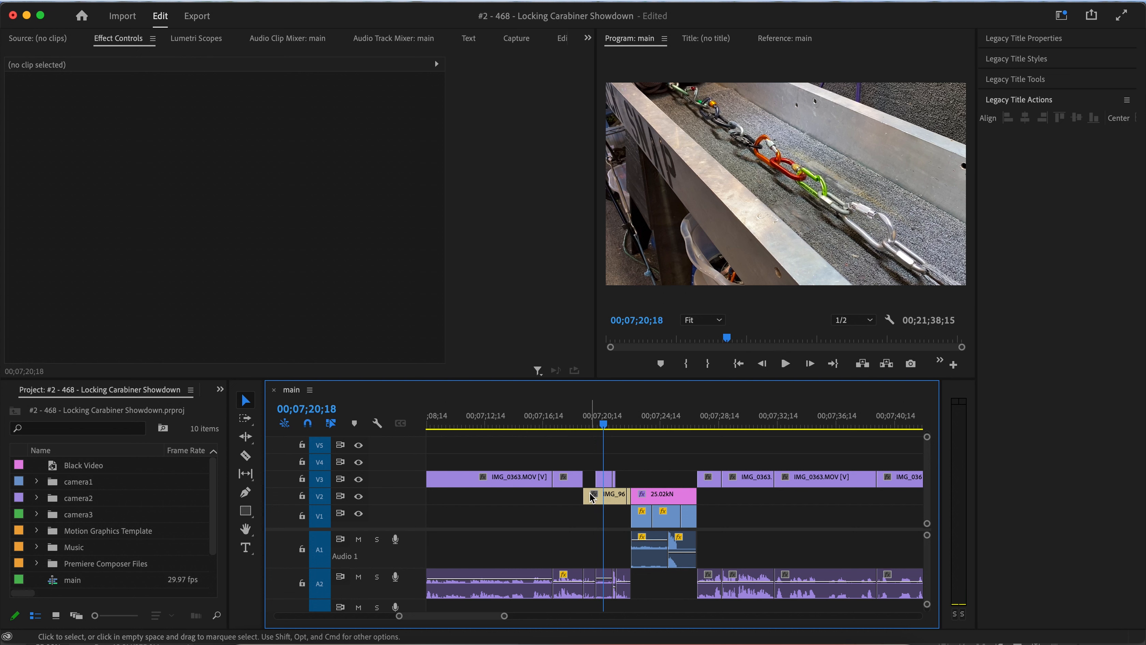
pyautogui.press('space')
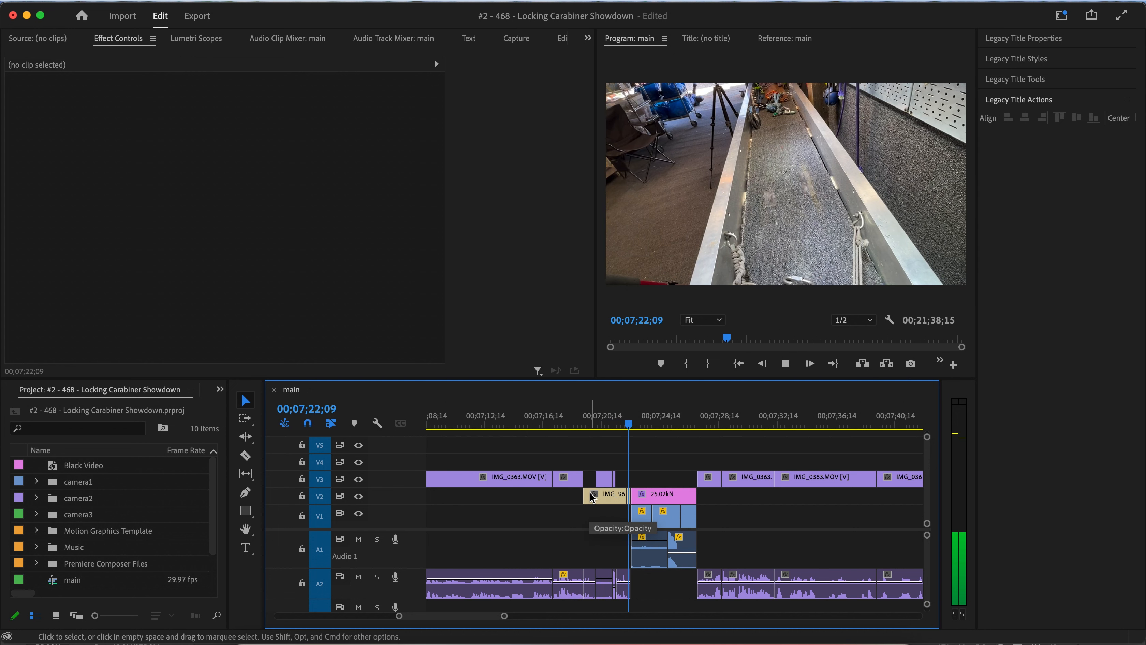
# Trim the start of the IMG_9675 clip before the 25.02kN title later, ripple delete the resulting gap, and replay.
pyautogui.moveTo(597, 420)
pyautogui.mouseDown()
pyautogui.moveTo(623, 425)
pyautogui.moveTo(592, 425)
pyautogui.mouseUp()
pyautogui.moveTo(588, 495); pyautogui.dragTo(596, 496)
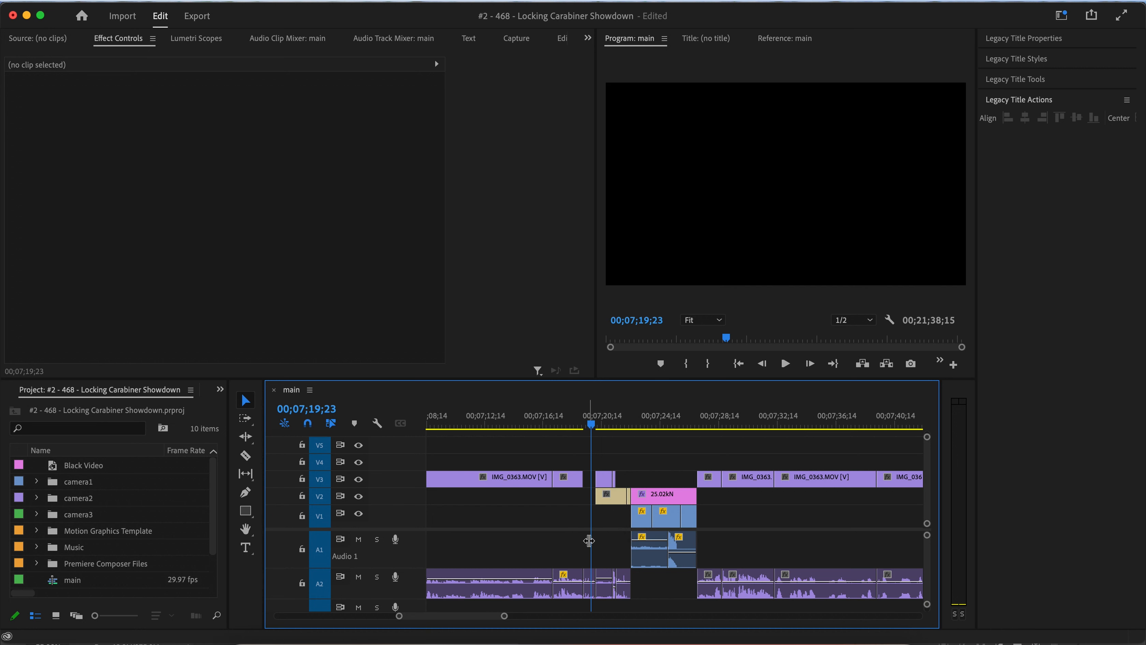
pyautogui.press('space')
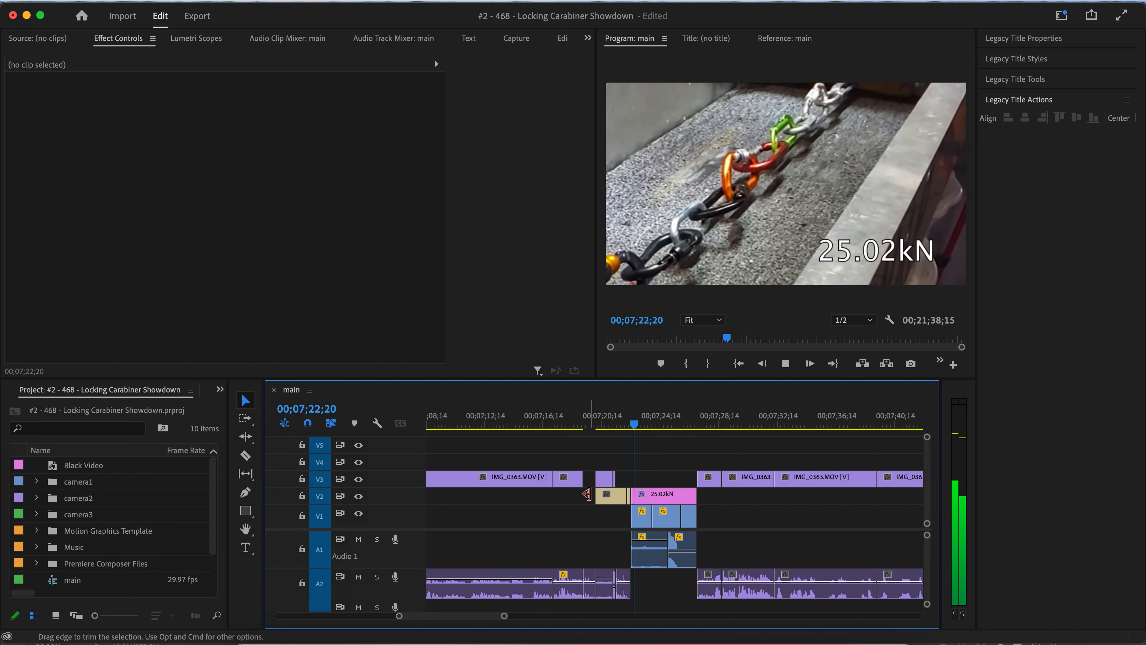
pyautogui.press('space')
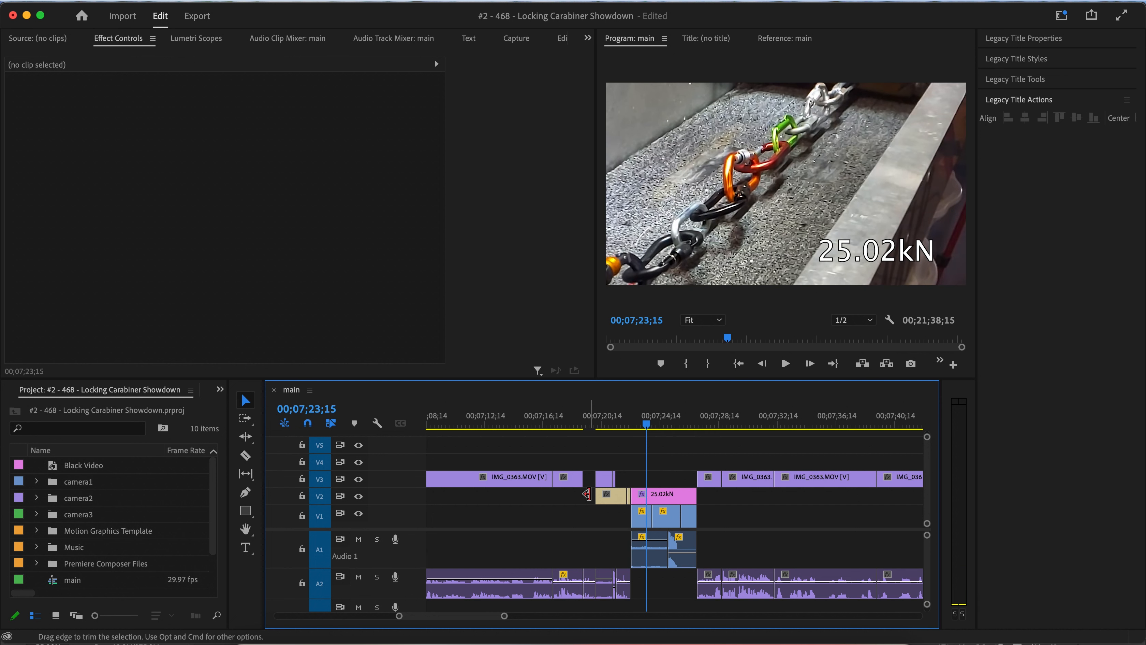
pyautogui.click(588, 590)
pyautogui.press('Delete')
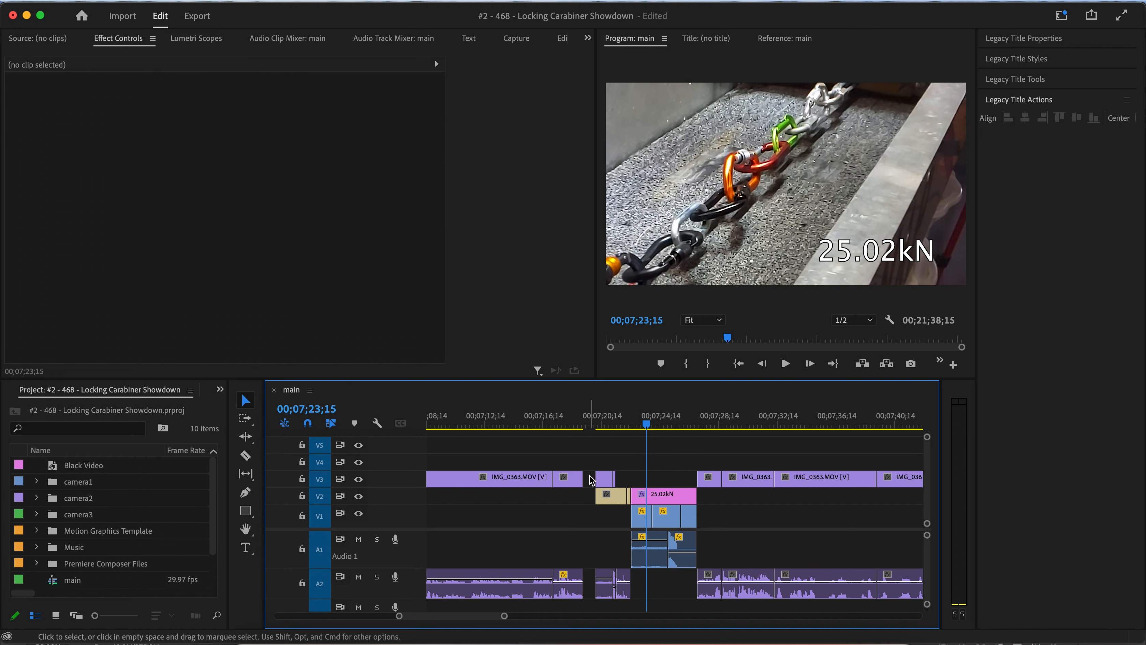
pyautogui.click(599, 484)
pyautogui.click(576, 417)
pyautogui.press('space')
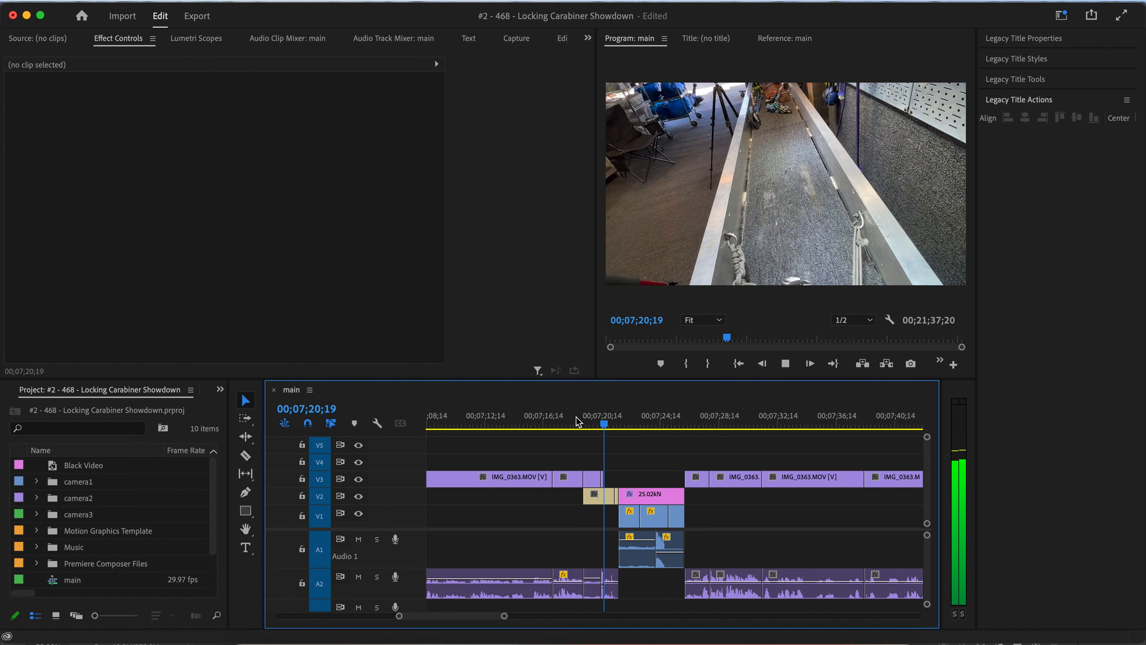
pyautogui.press('space')
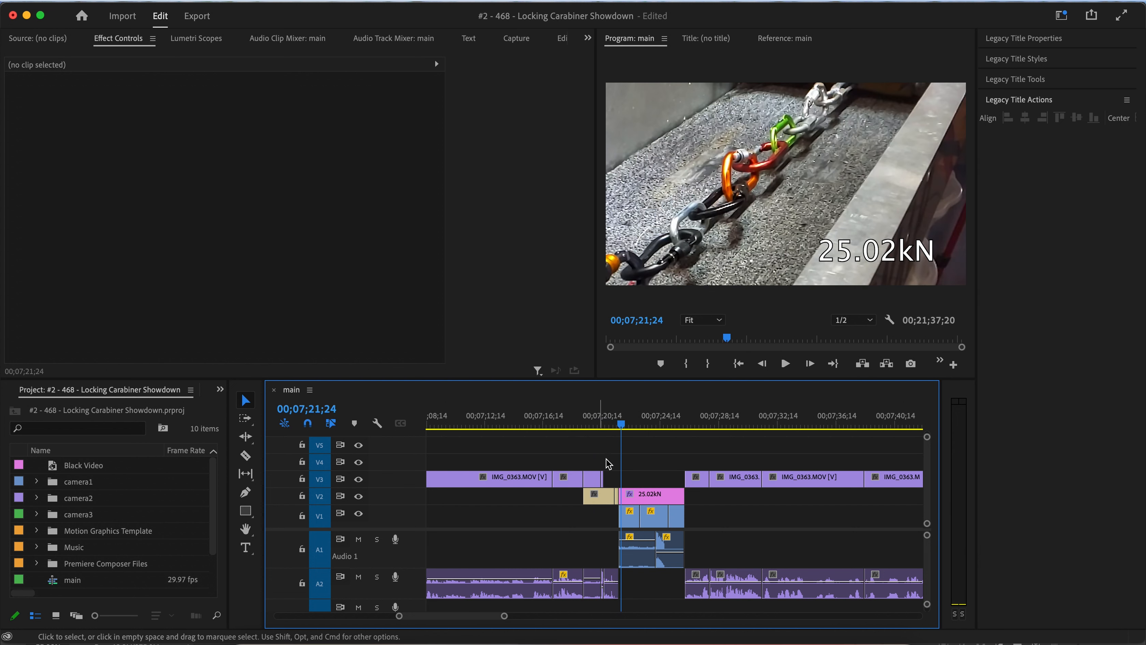
pyautogui.scroll(4, 610, 469)
pyautogui.scroll(-3, 610, 469)
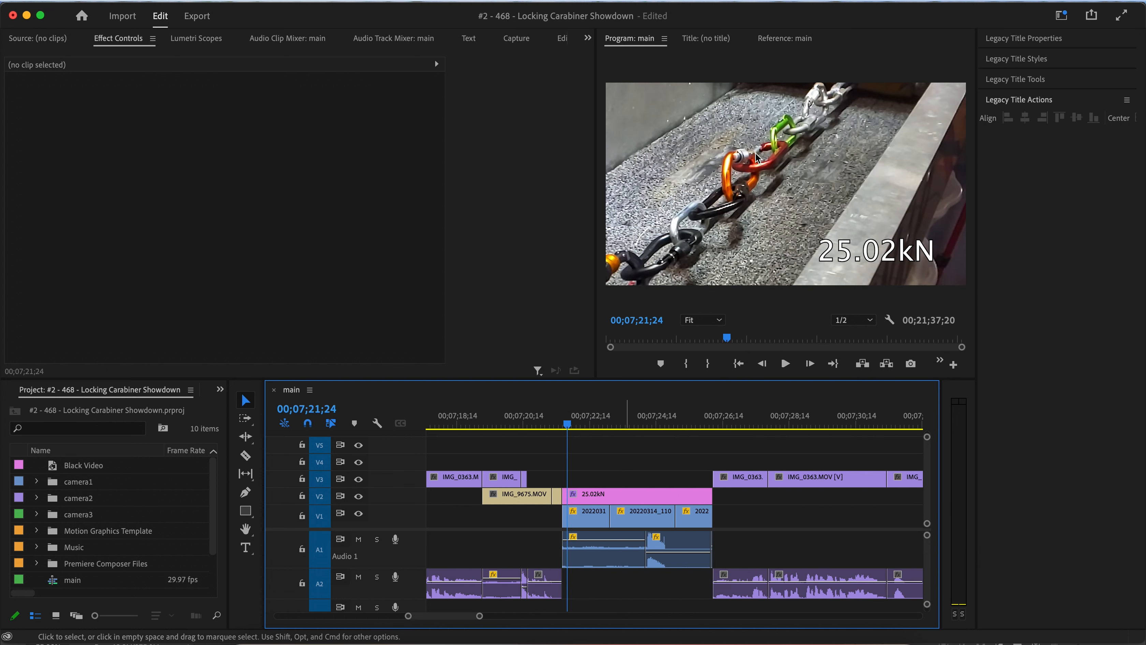
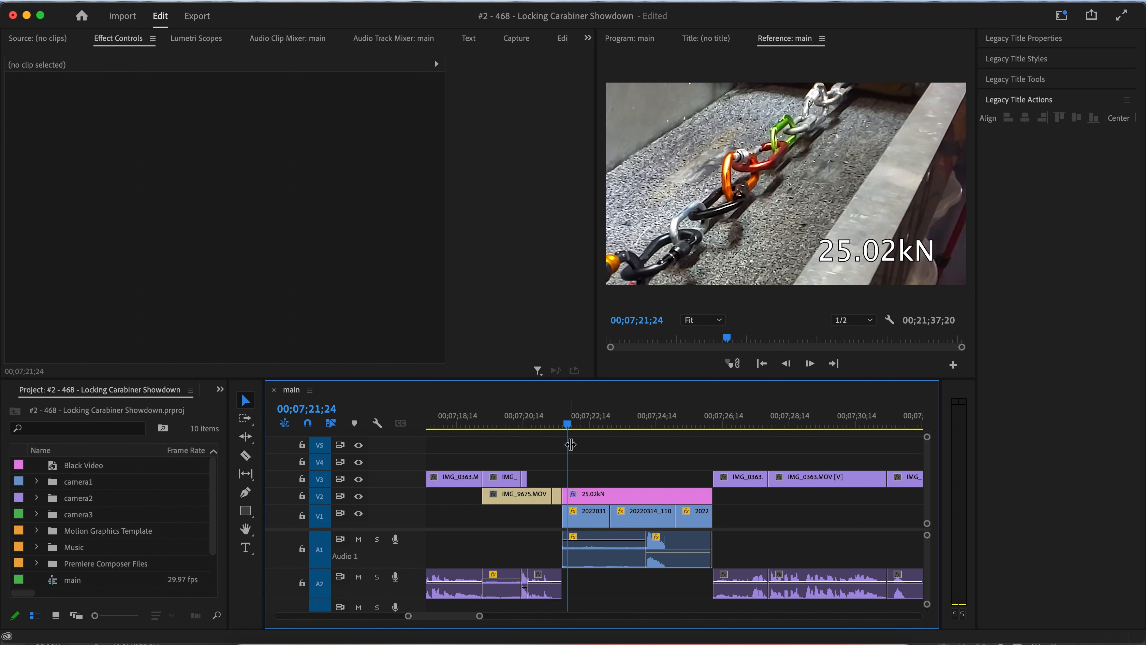
# Delete the first two pull-test clips and their audio under the 25.02kN title, then extend the remaining pull-test clip back to the title's start.
pyautogui.press('space')
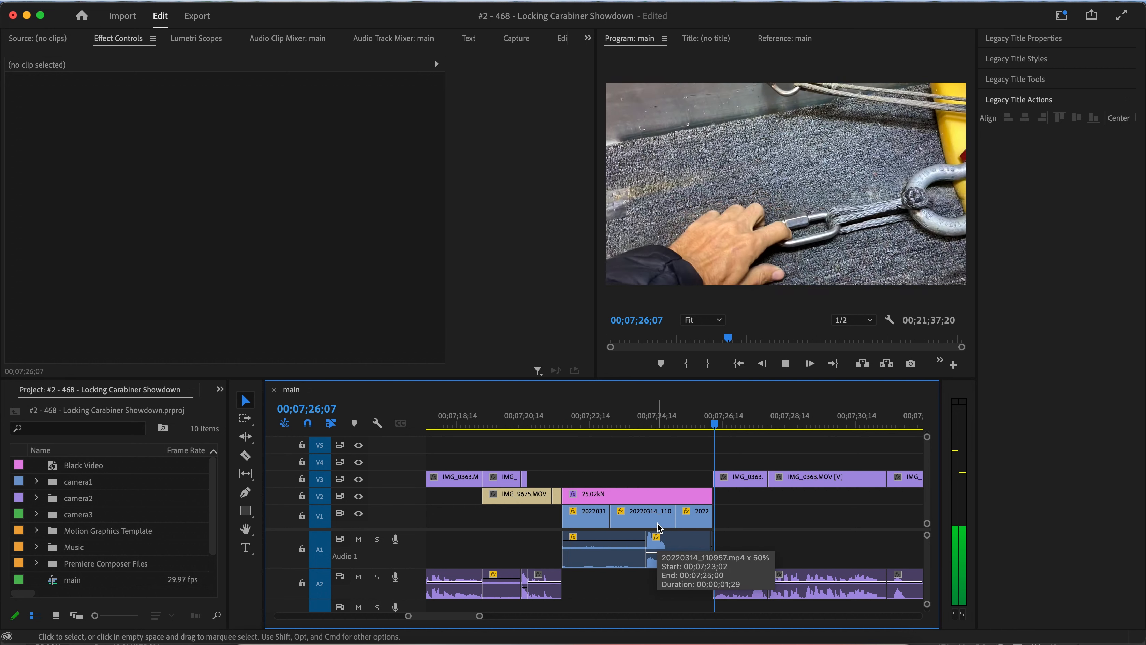
pyautogui.click(662, 516)
pyautogui.press('Delete')
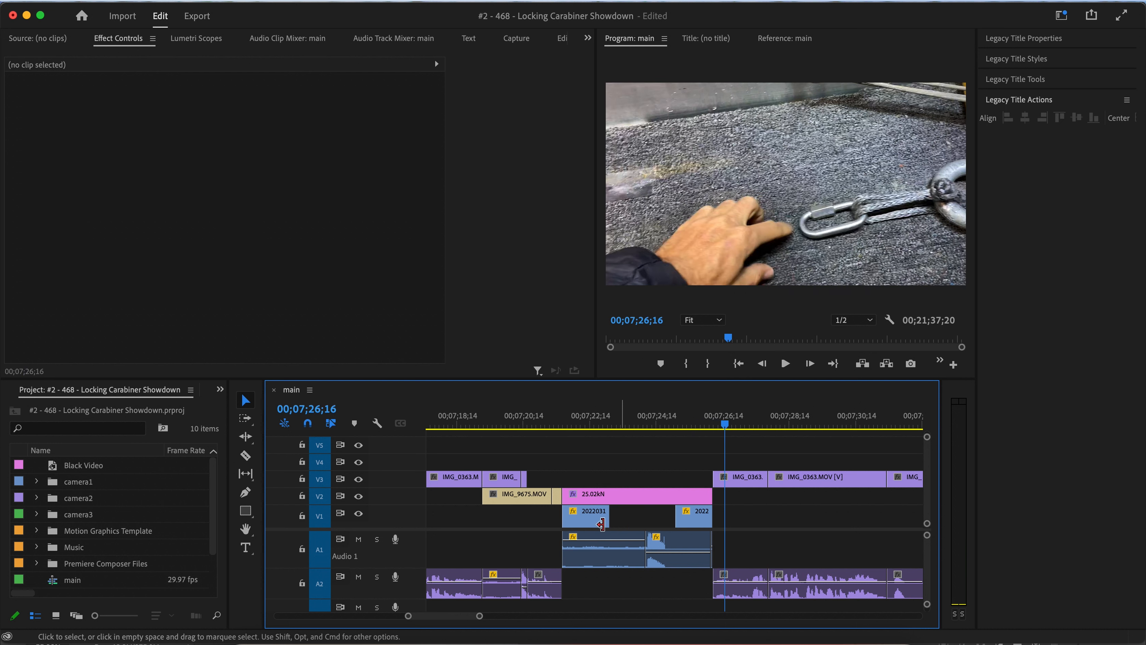
pyautogui.click(583, 519)
pyautogui.press('Delete')
pyautogui.click(587, 544)
pyautogui.press('Delete')
pyautogui.moveTo(675, 515); pyautogui.dragTo(562, 515)
pyautogui.moveTo(647, 546); pyautogui.dragTo(563, 546)
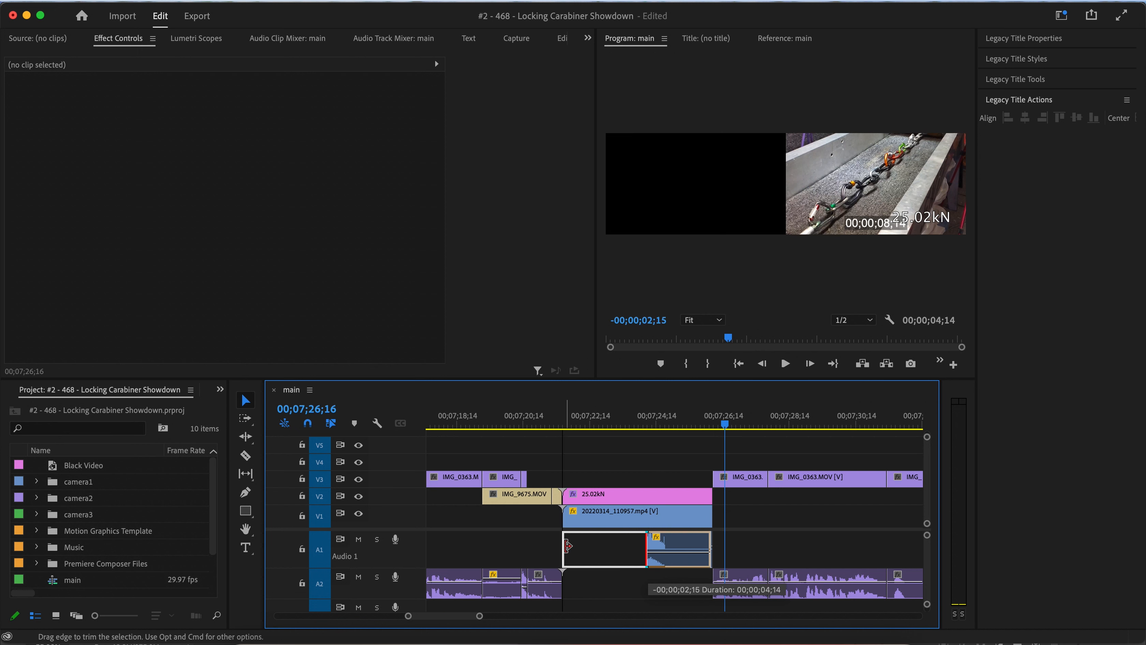
# Play back the 25.02kN pull-test section from its start several times to find where to cut.
pyautogui.press('space')
pyautogui.click(580, 422)
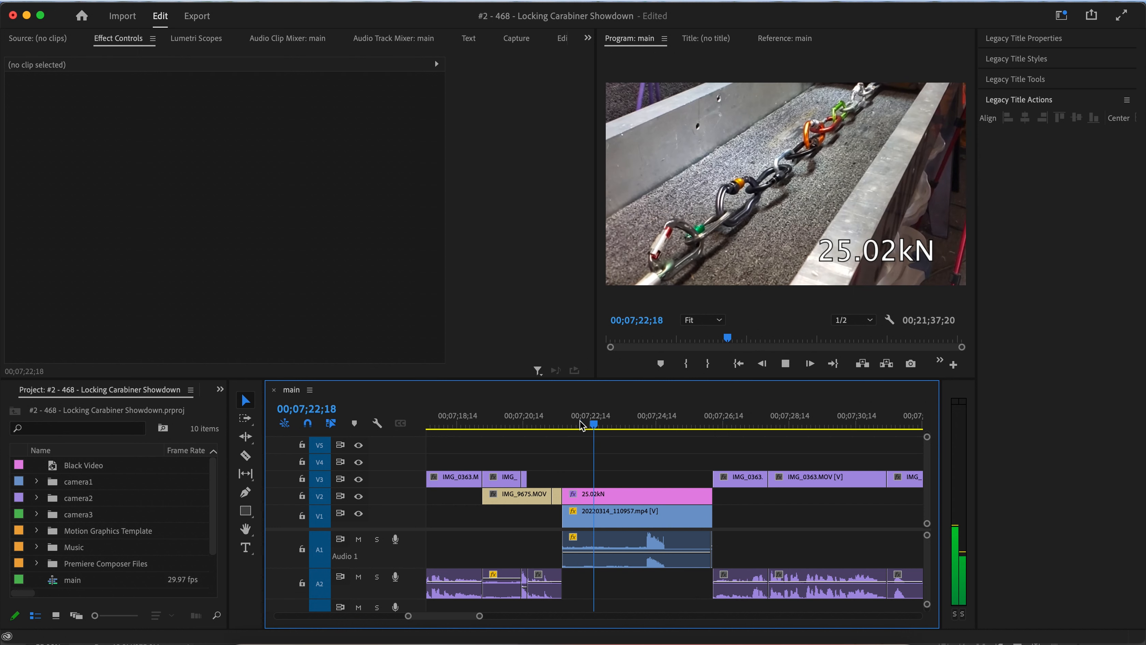
pyautogui.press('space')
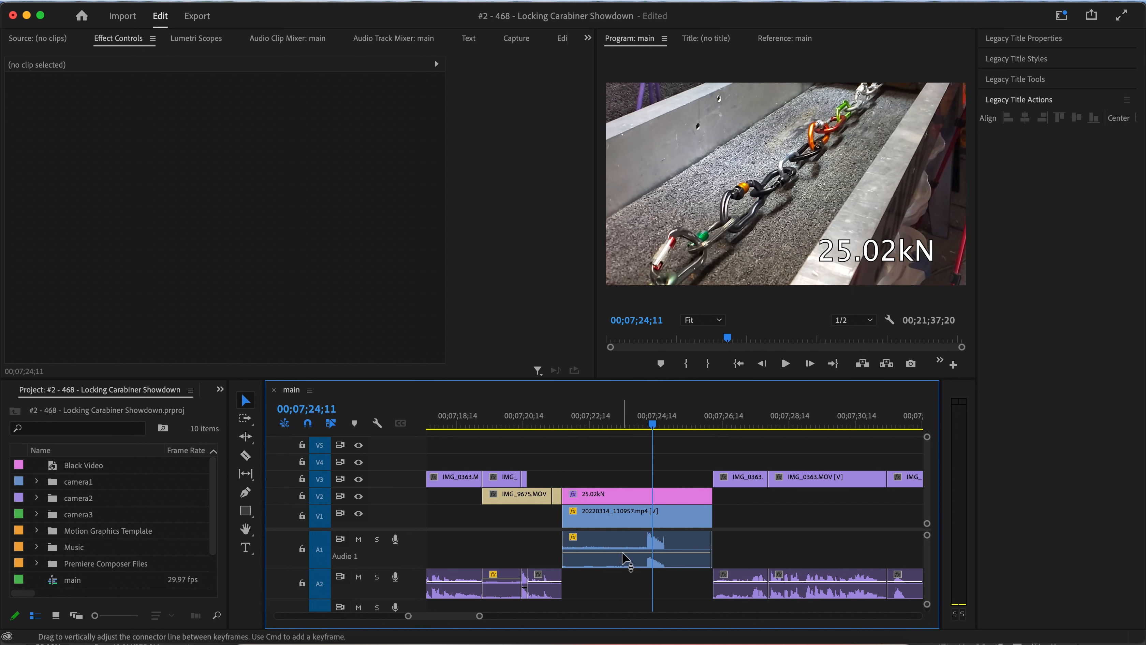
pyautogui.click(625, 551)
pyautogui.press('space')
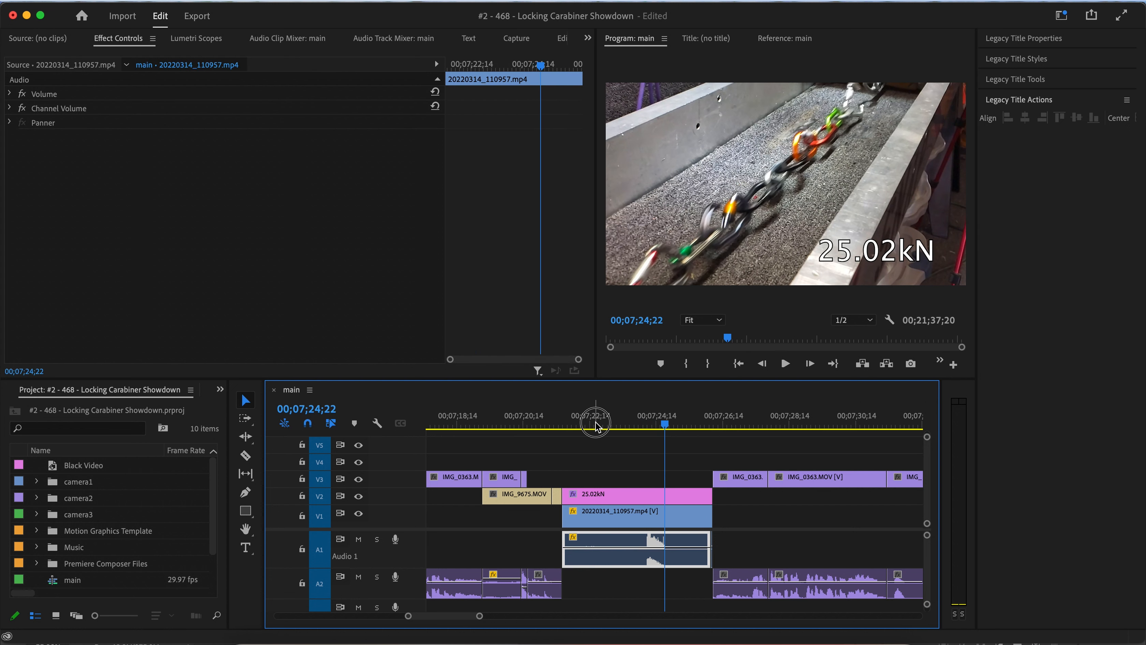
pyautogui.click(596, 423)
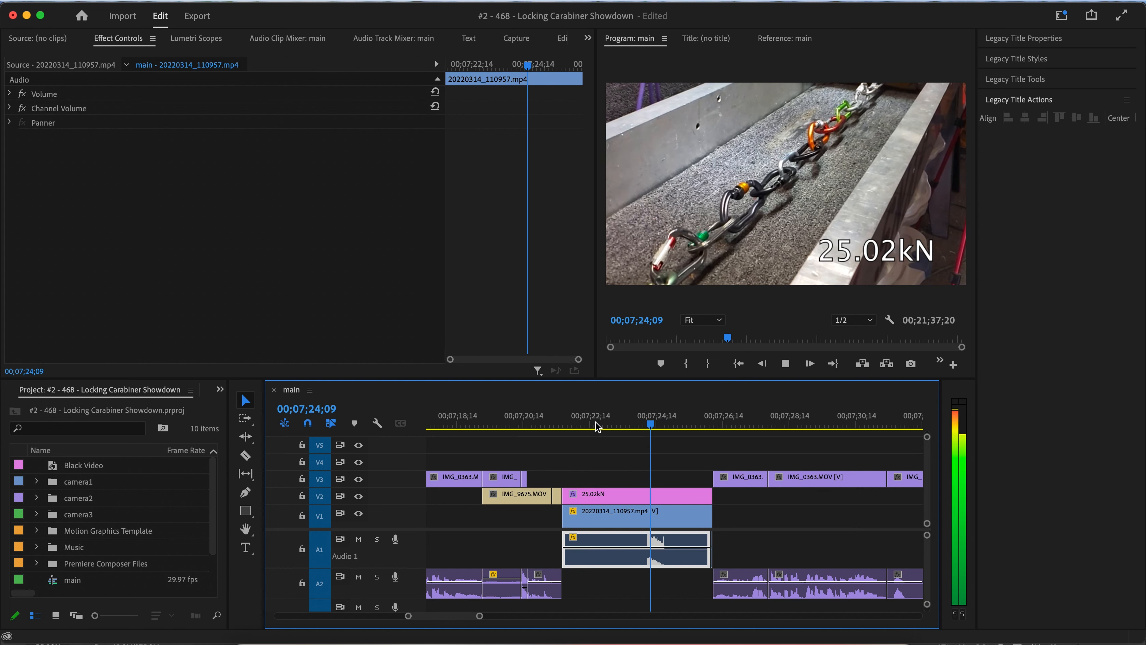
pyautogui.press('space')
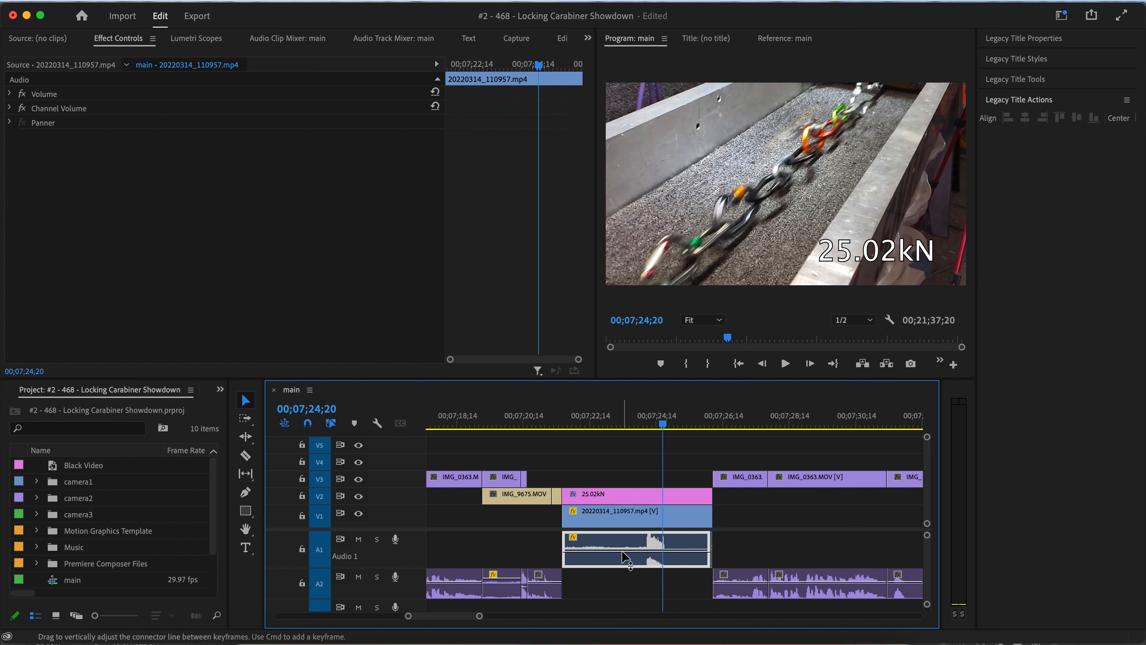
pyautogui.click(593, 423)
pyautogui.press('space')
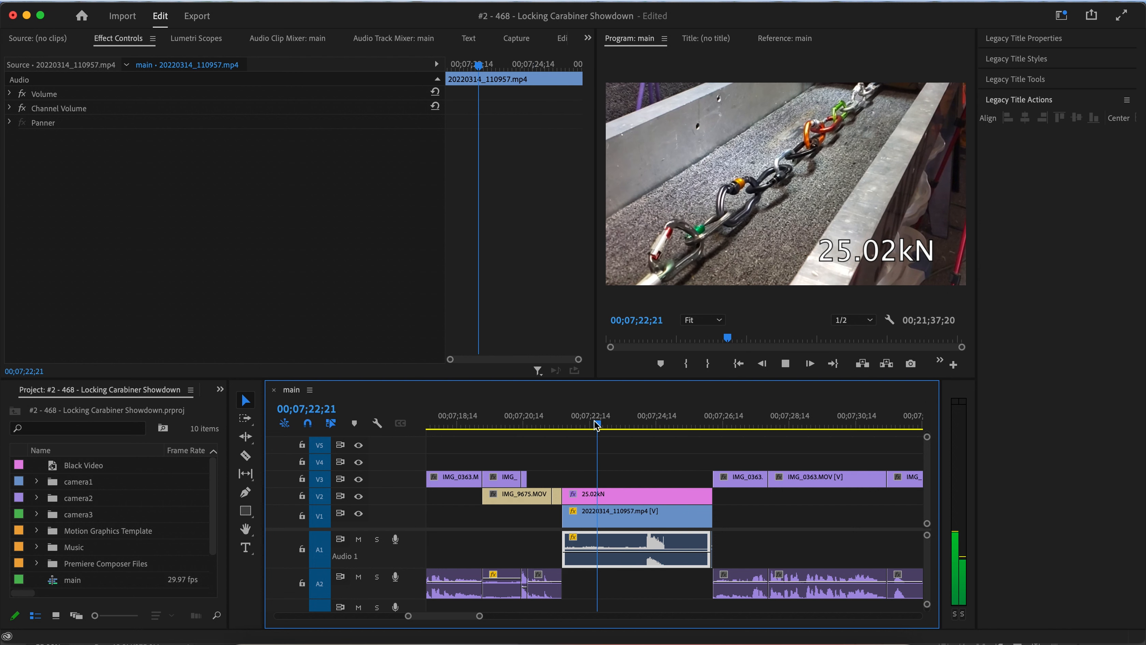
pyautogui.press('space')
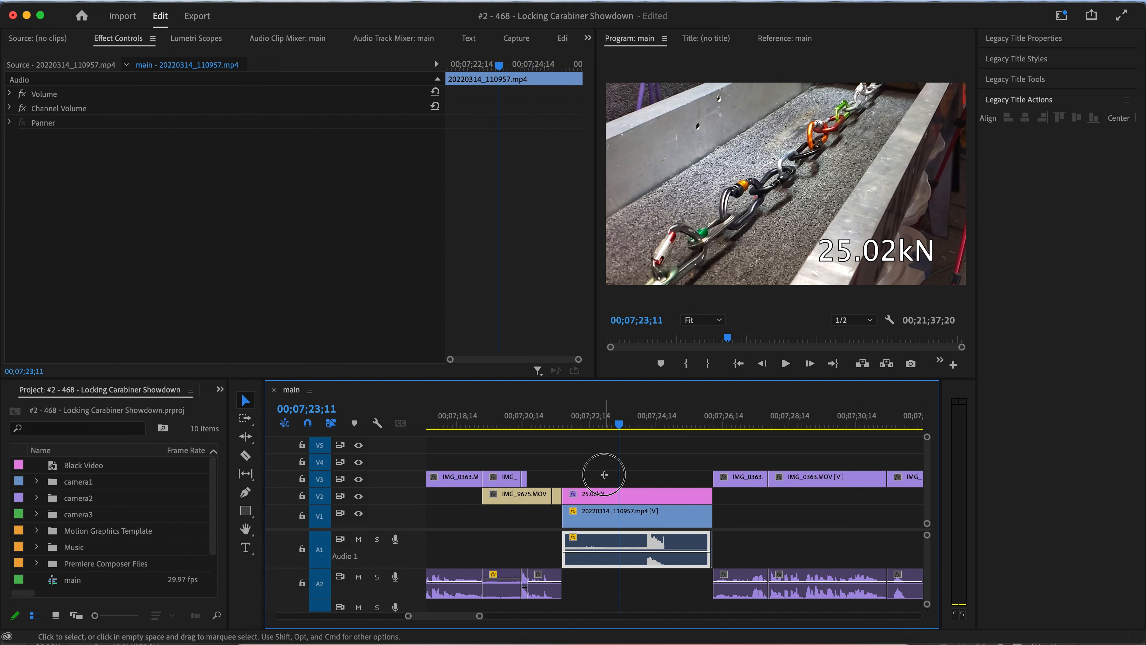
# Cut the 25.02kN title and pull-test clip at 00;07;23;11, ripple delete the part before the cut, and replay.
pyautogui.press('super+k')
pyautogui.click(598, 557)
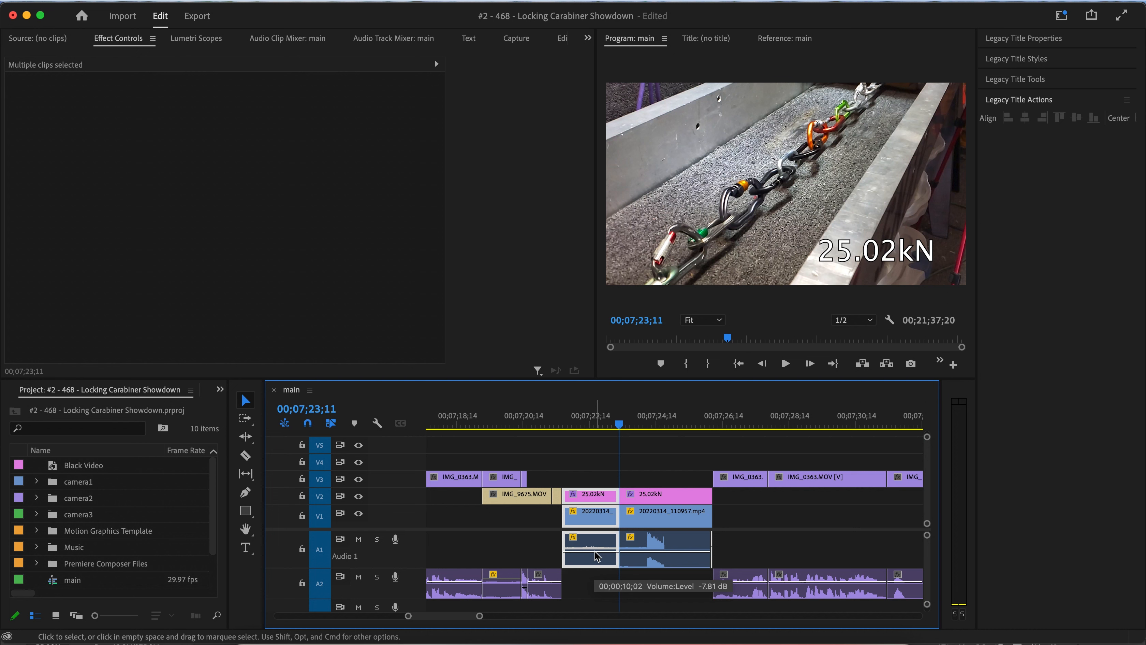
pyautogui.hotkey('shift', 'Delete')
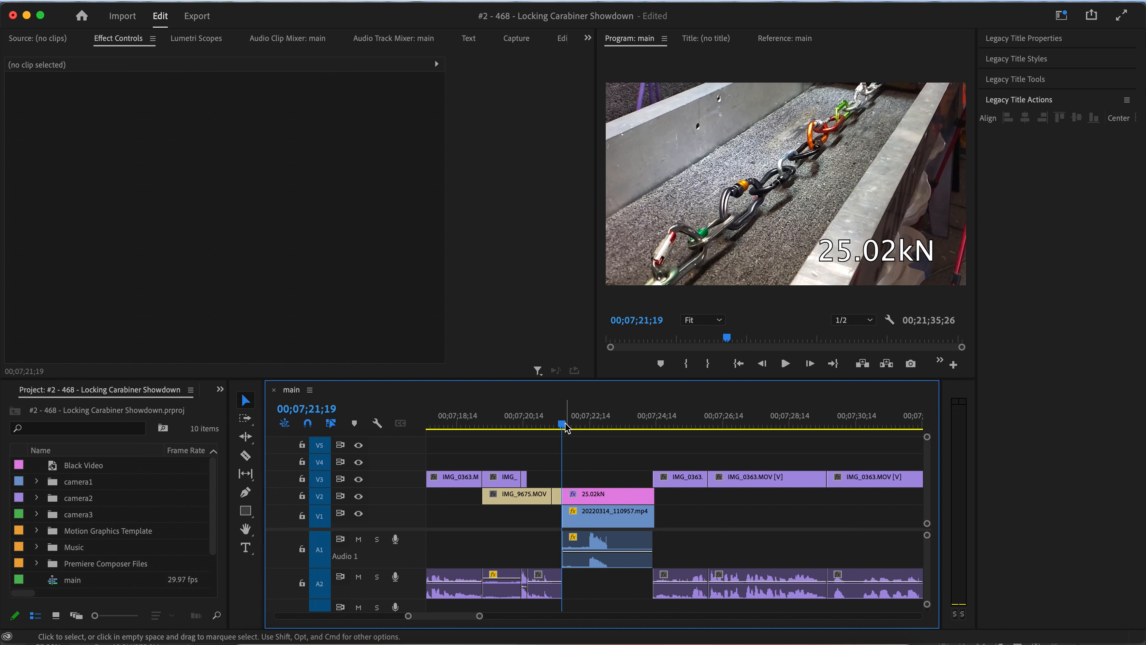
pyautogui.click(585, 426)
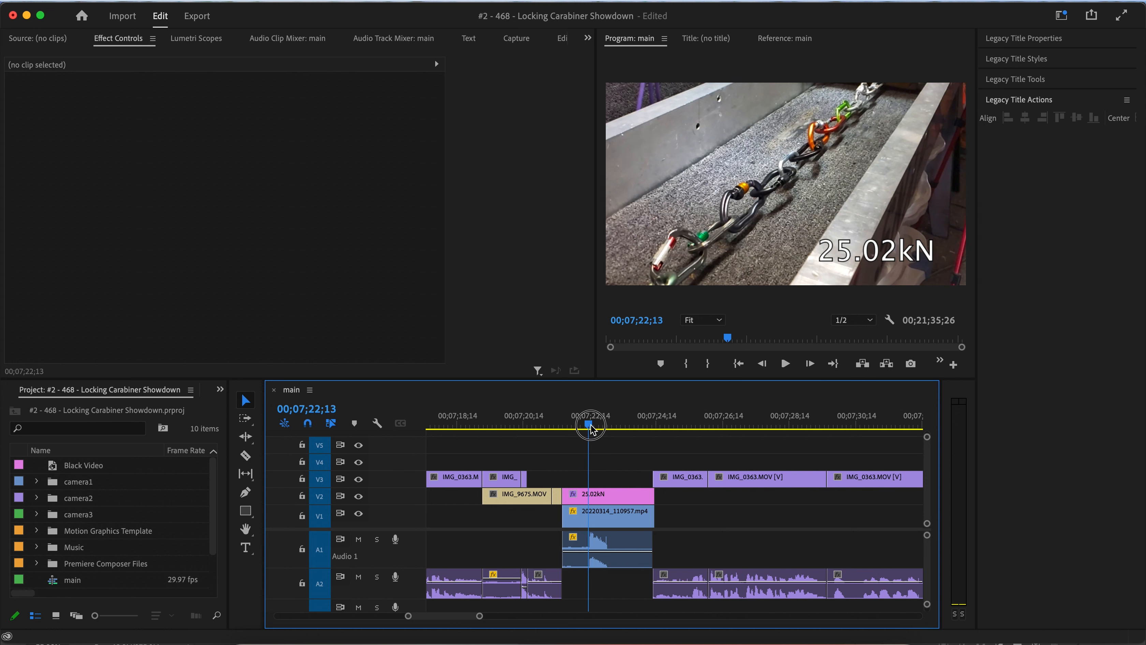
pyautogui.moveTo(582, 423); pyautogui.dragTo(572, 426)
pyautogui.press('space')
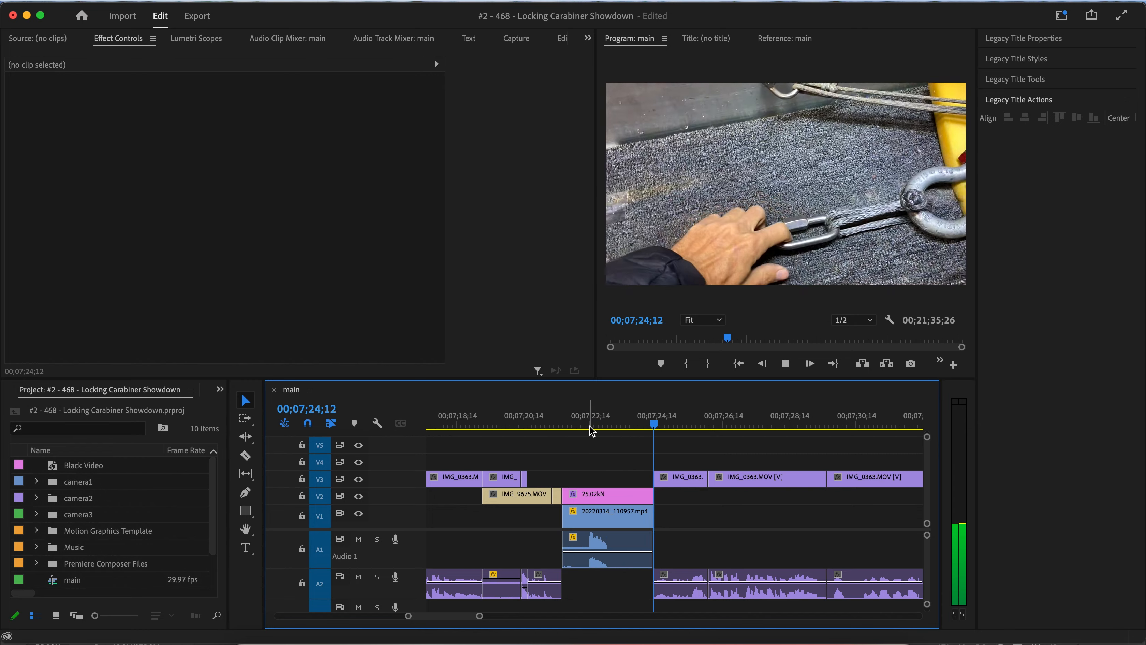
# Scrub through the 25.8kN title and pull-test clips around 00;08;32 on the timeline.
pyautogui.scroll(-5, 618, 485)
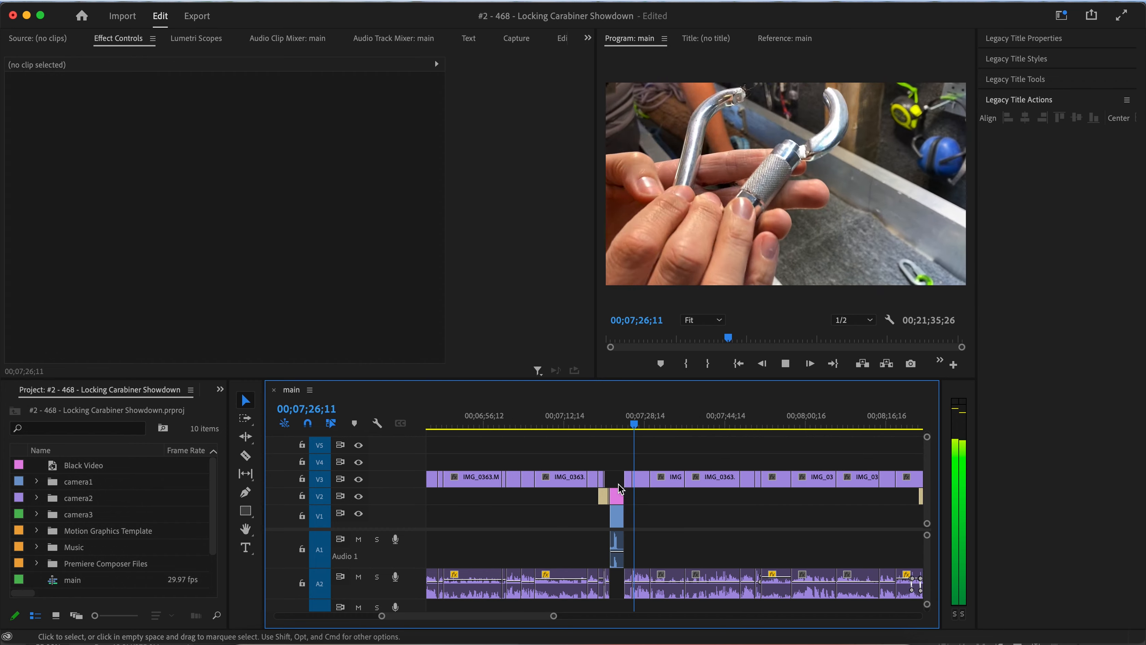
pyautogui.scroll(-3, 621, 487)
pyautogui.click(692, 422)
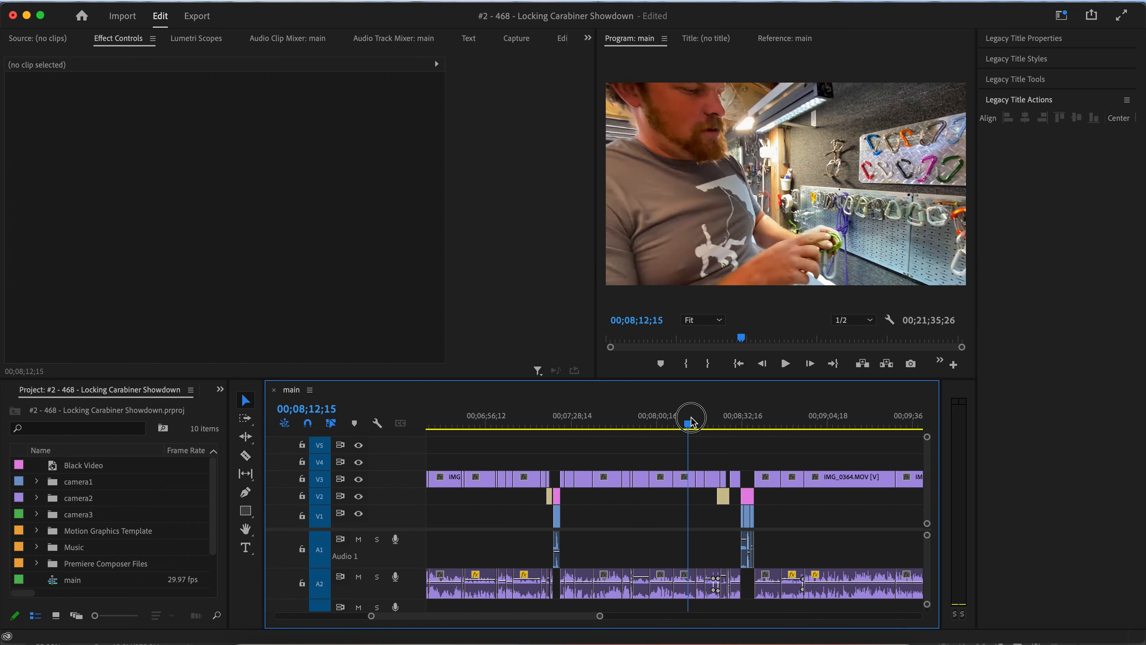
pyautogui.moveTo(692, 421); pyautogui.dragTo(738, 421)
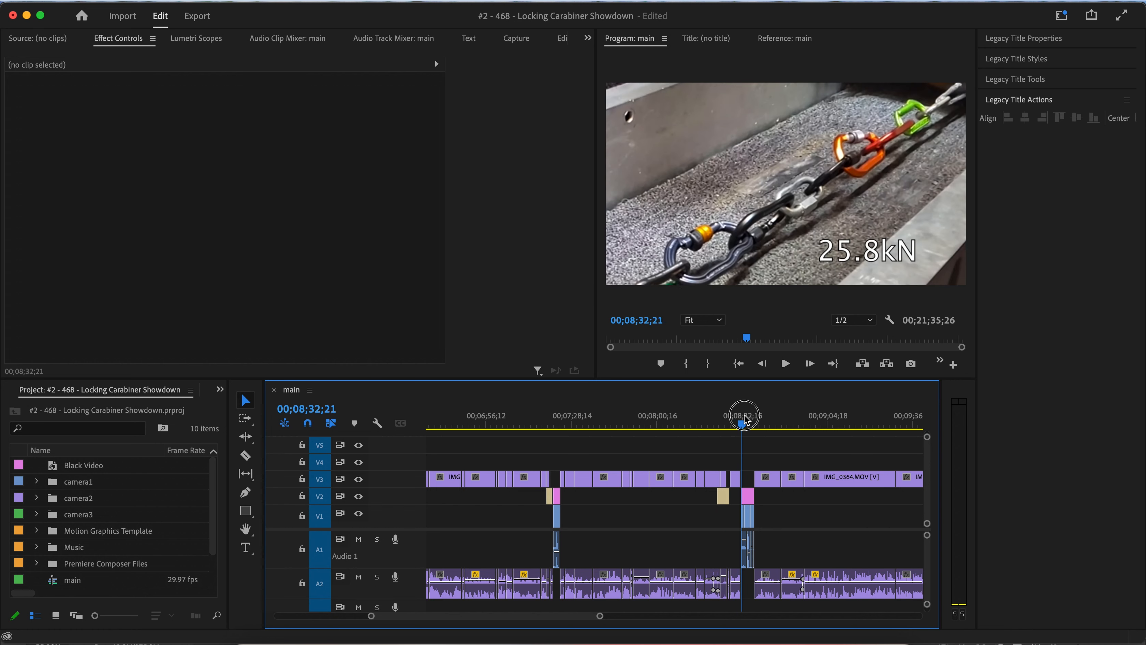
pyautogui.moveTo(745, 420); pyautogui.dragTo(723, 420)
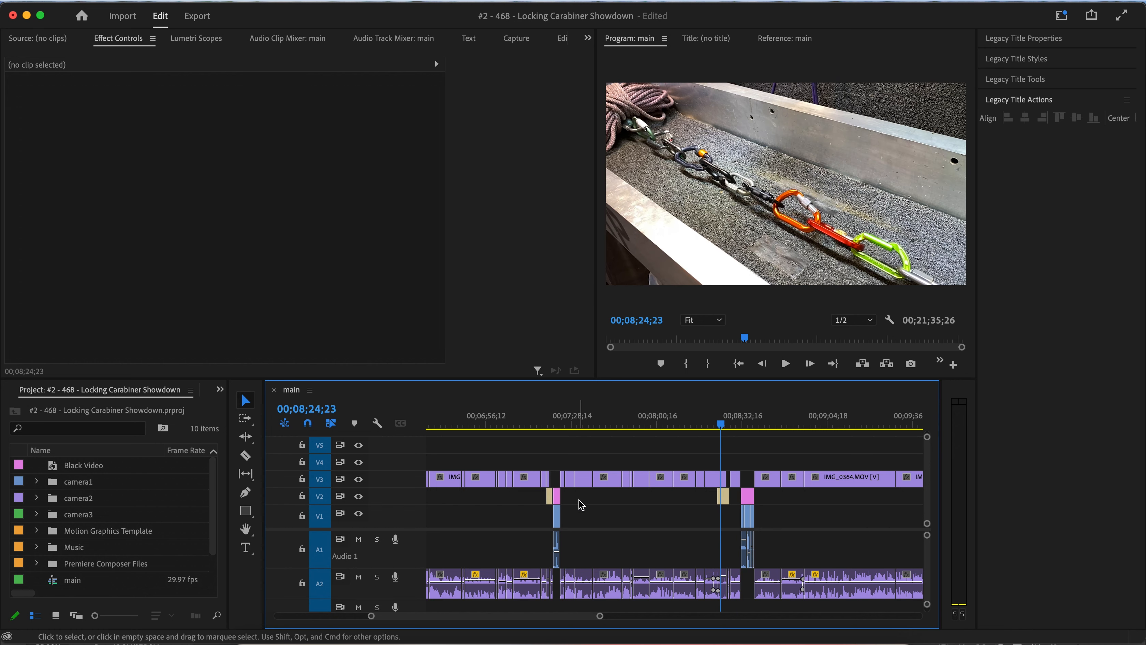
pyautogui.scroll(-2, 582, 505)
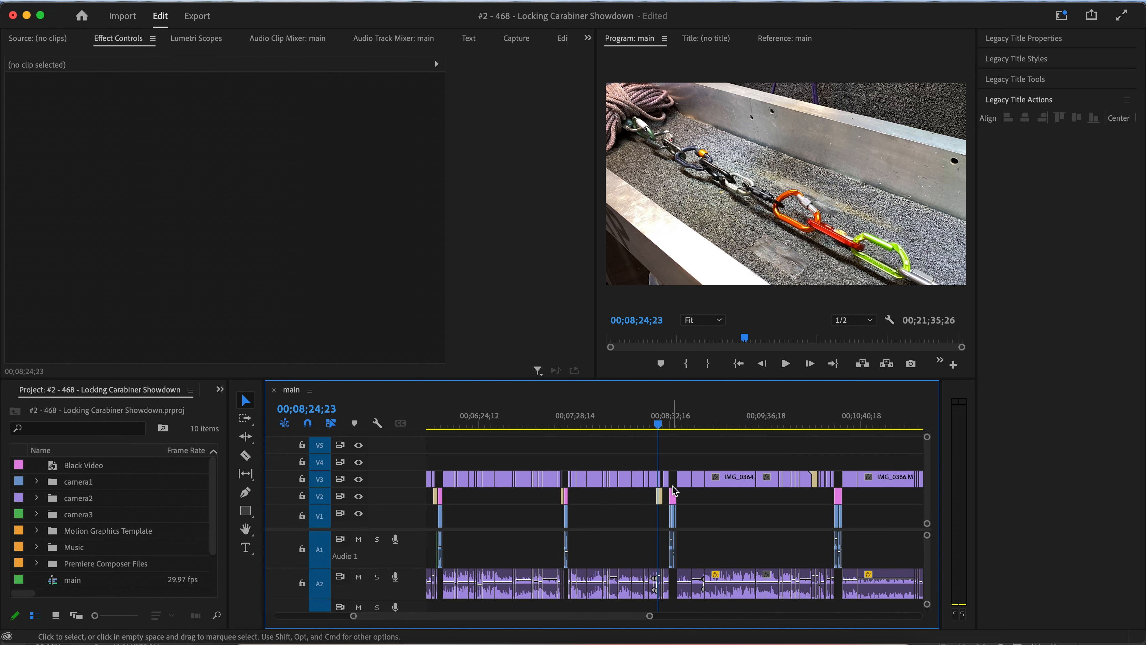
pyautogui.scroll(5, 672, 486)
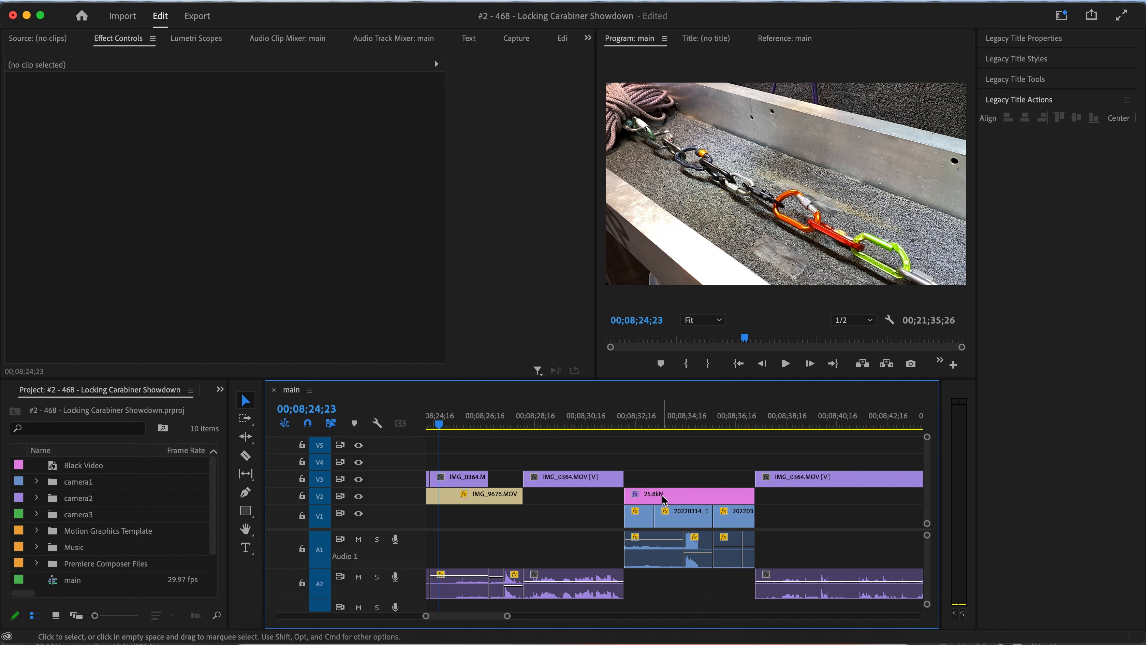
pyautogui.click(683, 497)
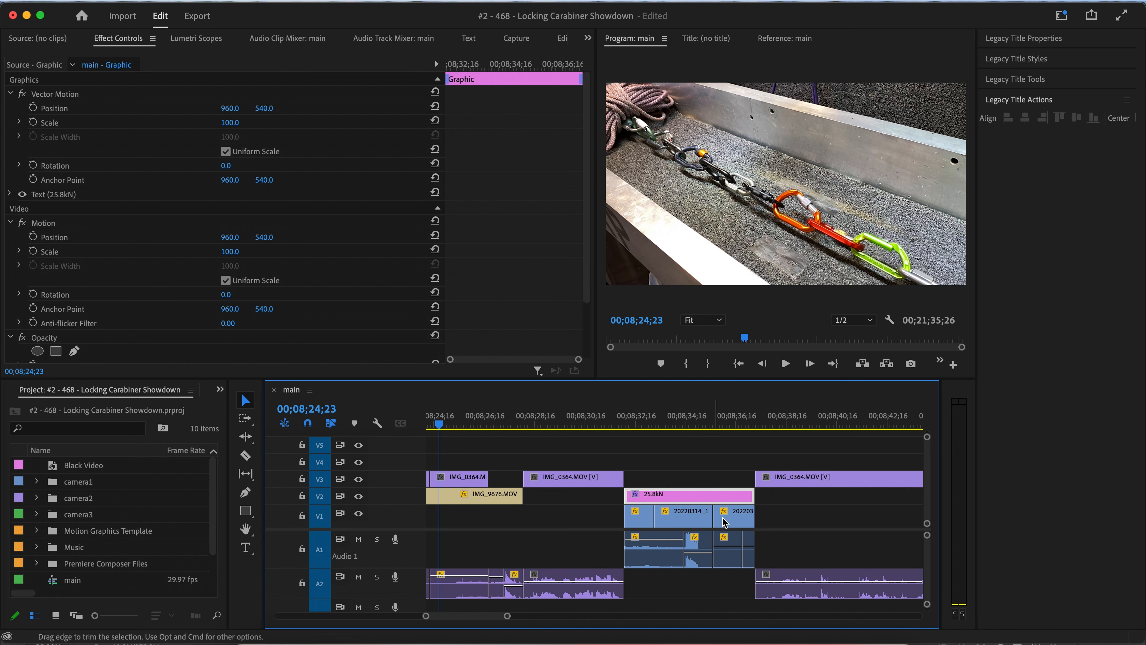
pyautogui.click(653, 425)
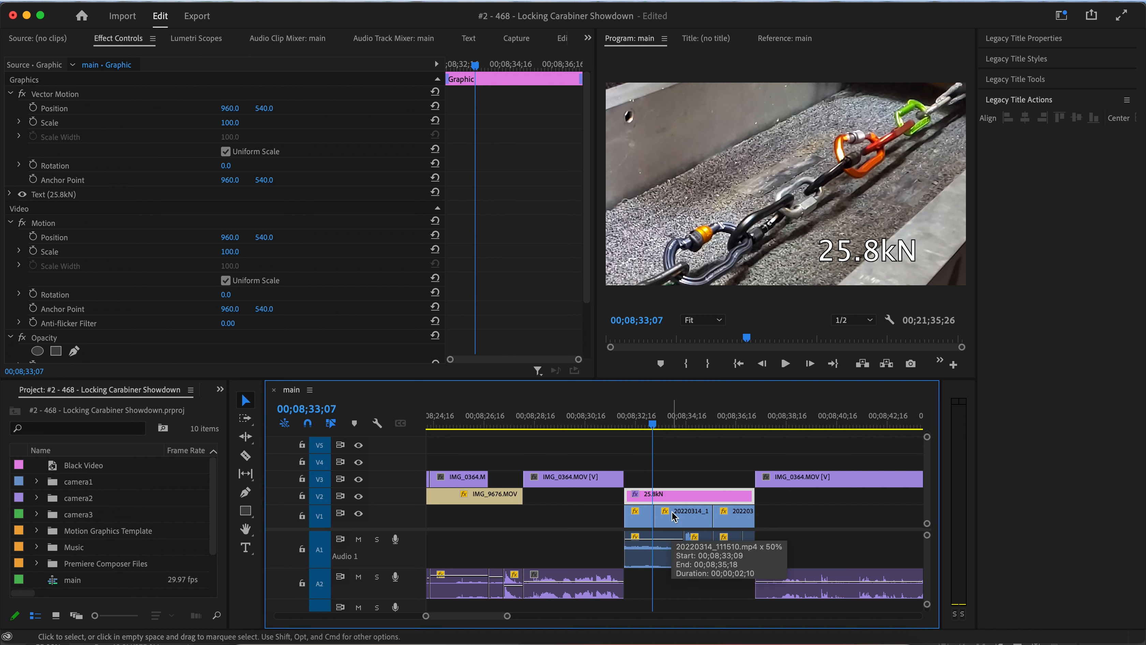
pyautogui.moveTo(603, 420)
pyautogui.mouseDown()
pyautogui.moveTo(577, 420)
pyautogui.moveTo(607, 423)
pyautogui.mouseUp()
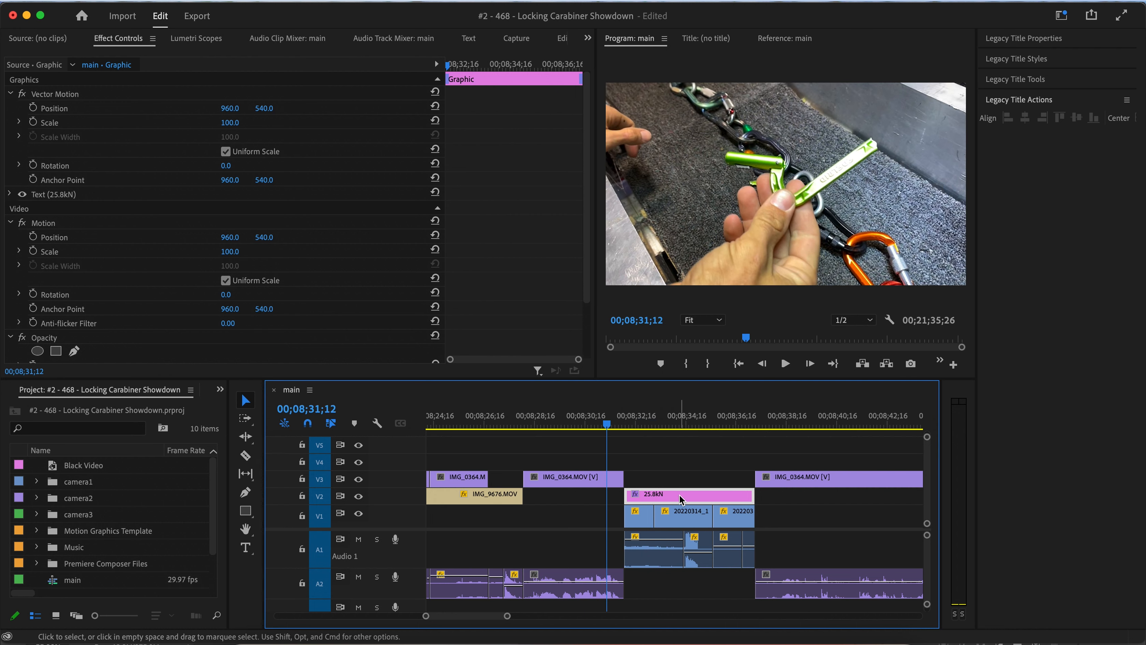
pyautogui.moveTo(680, 495)
pyautogui.mouseDown()
pyautogui.moveTo(677, 469)
pyautogui.moveTo(679, 489)
pyautogui.mouseUp()
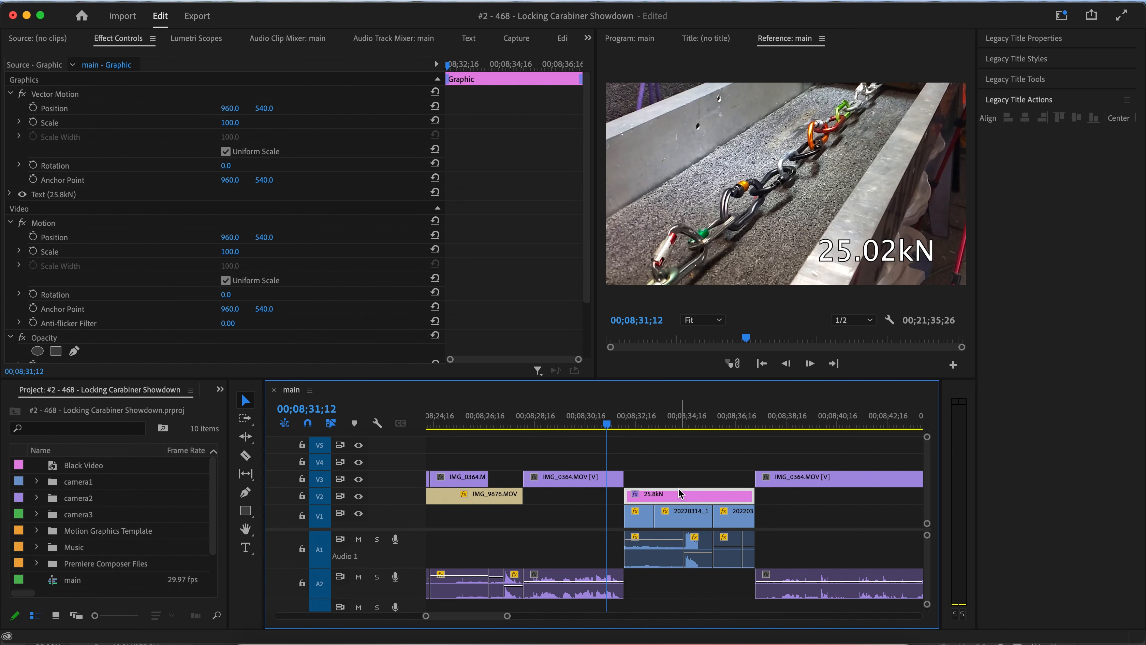
# Move the 25.02kN title up to track V4 and extend its start to about 00;07;19;18 over the IMG_9675 clip.
pyautogui.press('-')
pyautogui.press('-')
pyautogui.scroll(8, 679, 490)
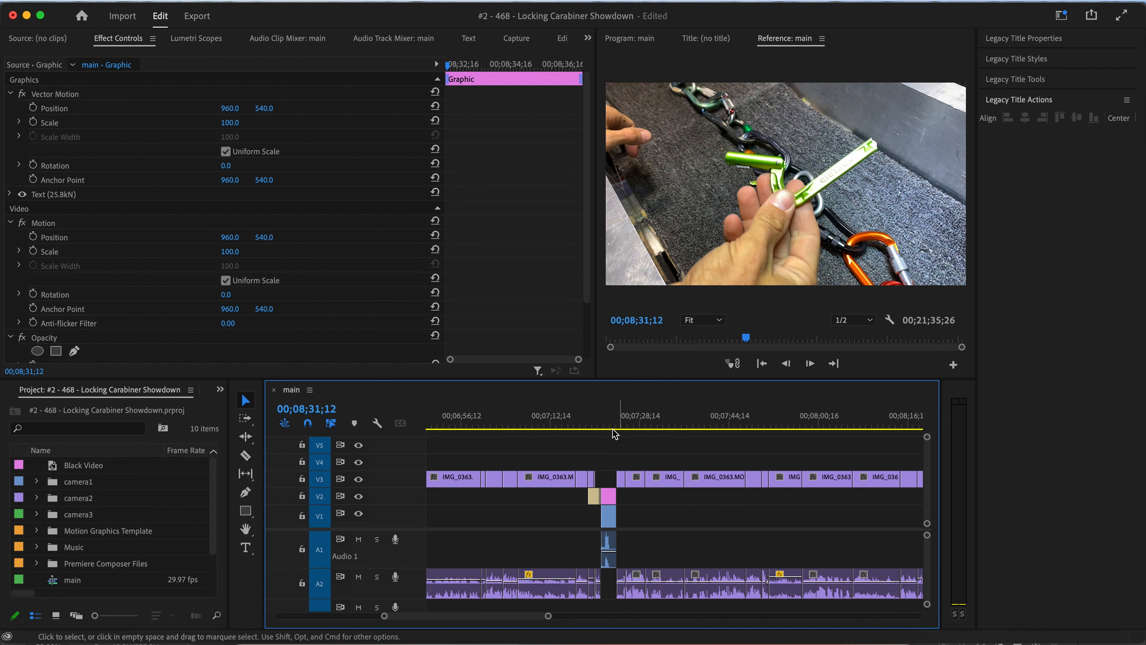
pyautogui.click(607, 425)
pyautogui.moveTo(609, 428); pyautogui.dragTo(608, 433)
pyautogui.press('=')
pyautogui.press('=')
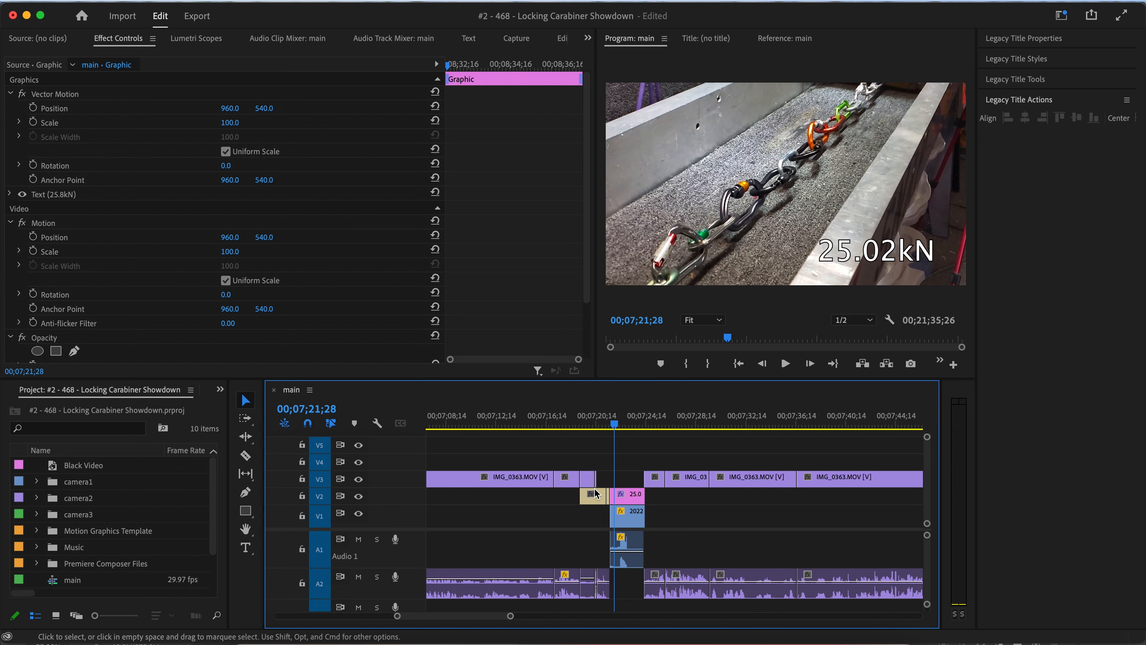
pyautogui.moveTo(685, 502); pyautogui.dragTo(687, 467)
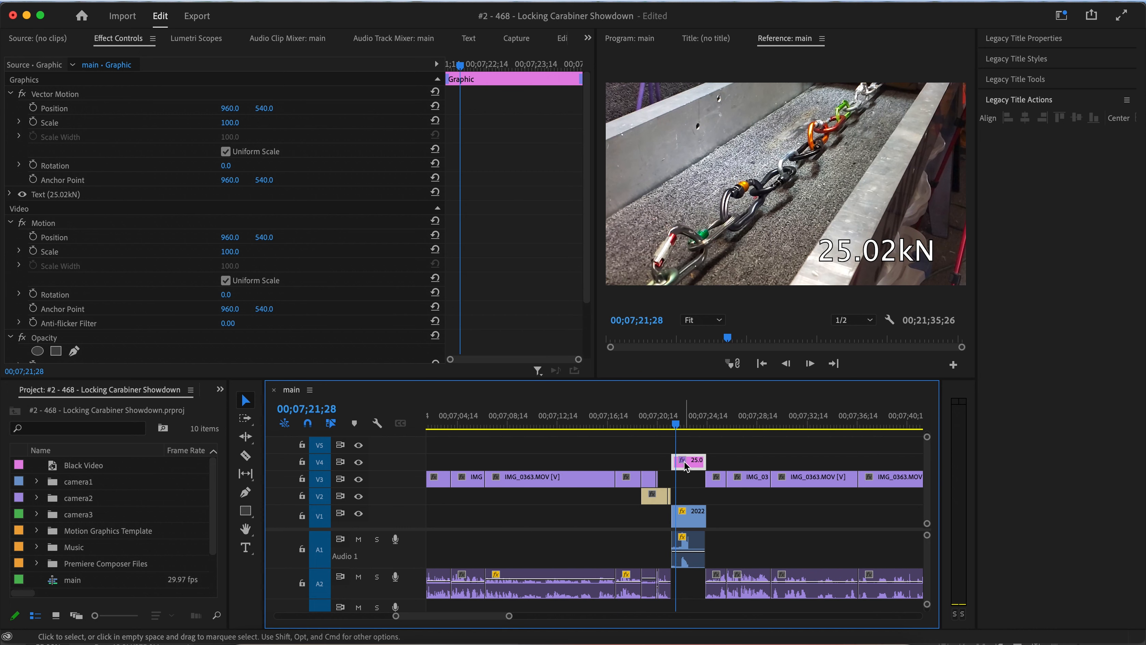
pyautogui.moveTo(664, 423); pyautogui.dragTo(626, 427)
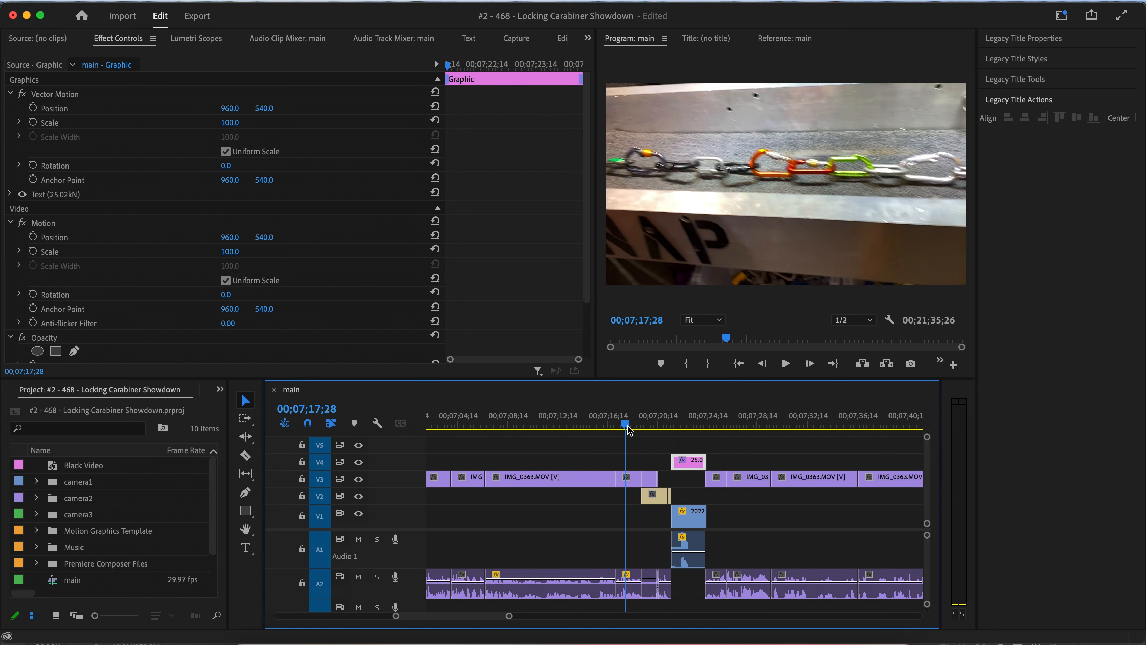
pyautogui.press('space')
pyautogui.moveTo(671, 461); pyautogui.dragTo(638, 461)
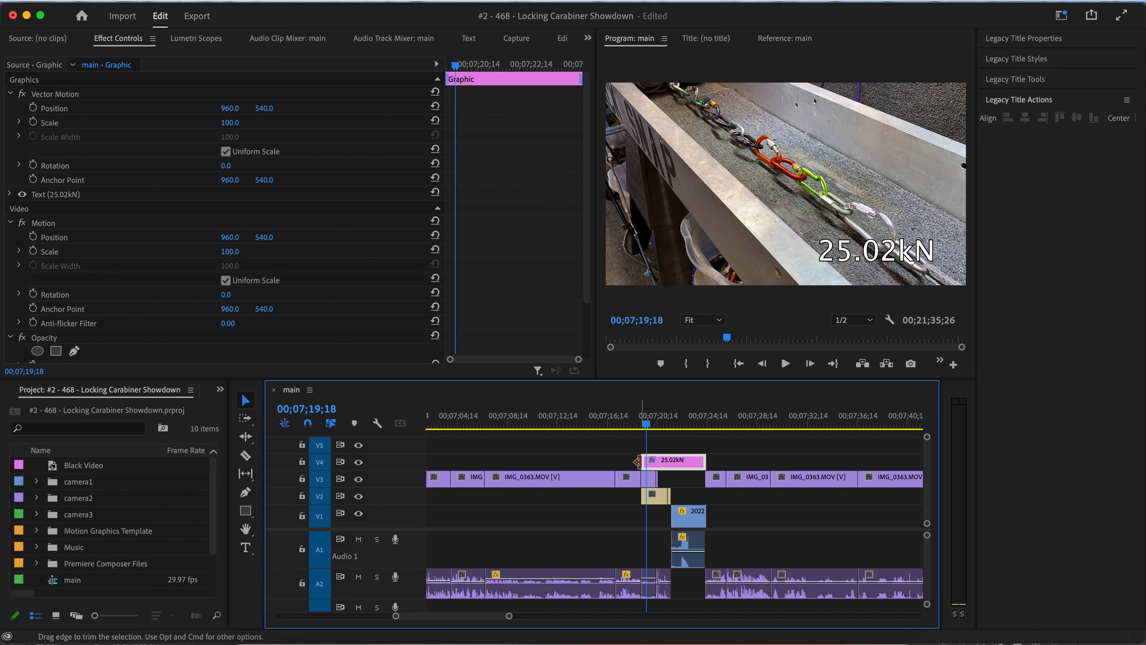
# Replay the 25.02kN section with the extended title.
pyautogui.click(613, 420)
pyautogui.press('space')
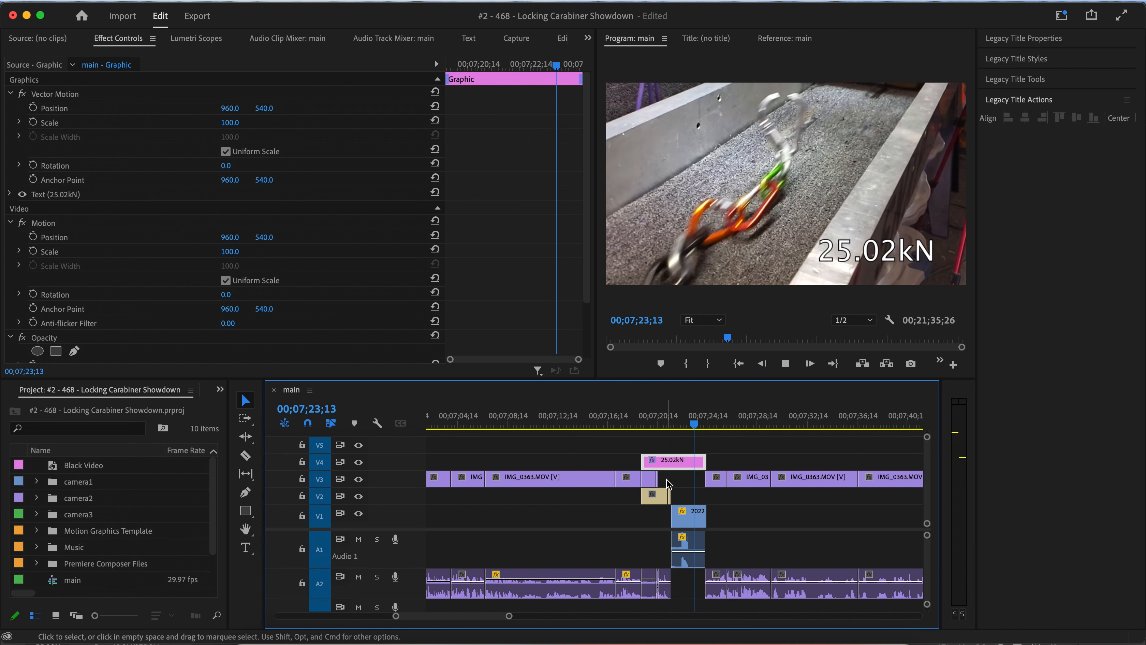
pyautogui.press('space')
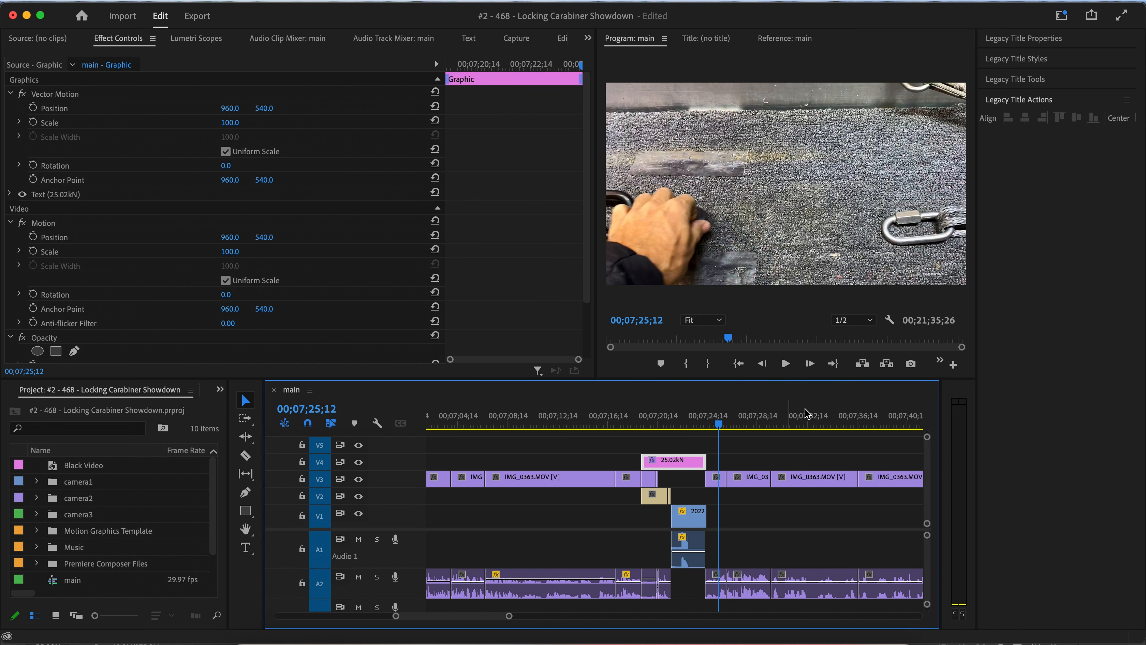
pyautogui.moveTo(678, 416); pyautogui.dragTo(659, 416)
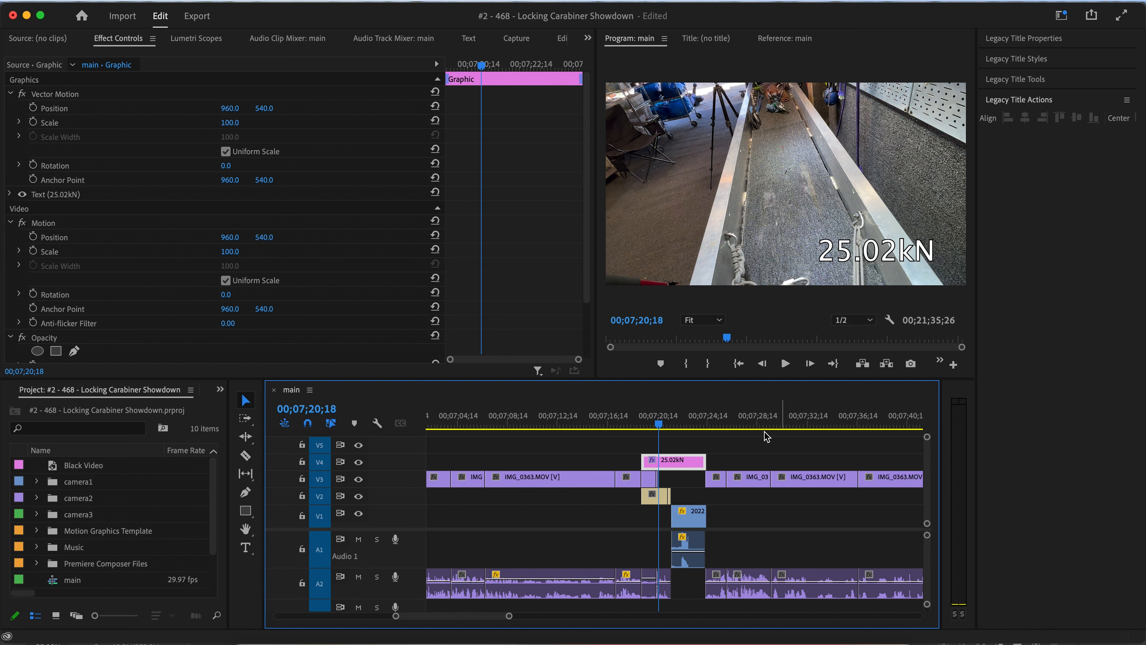
# Review the 24.90kN title and IMG_9674 section around 00;05;52 by playing it back.
pyautogui.press('-')
pyautogui.press('-')
pyautogui.press('-')
pyautogui.press('-')
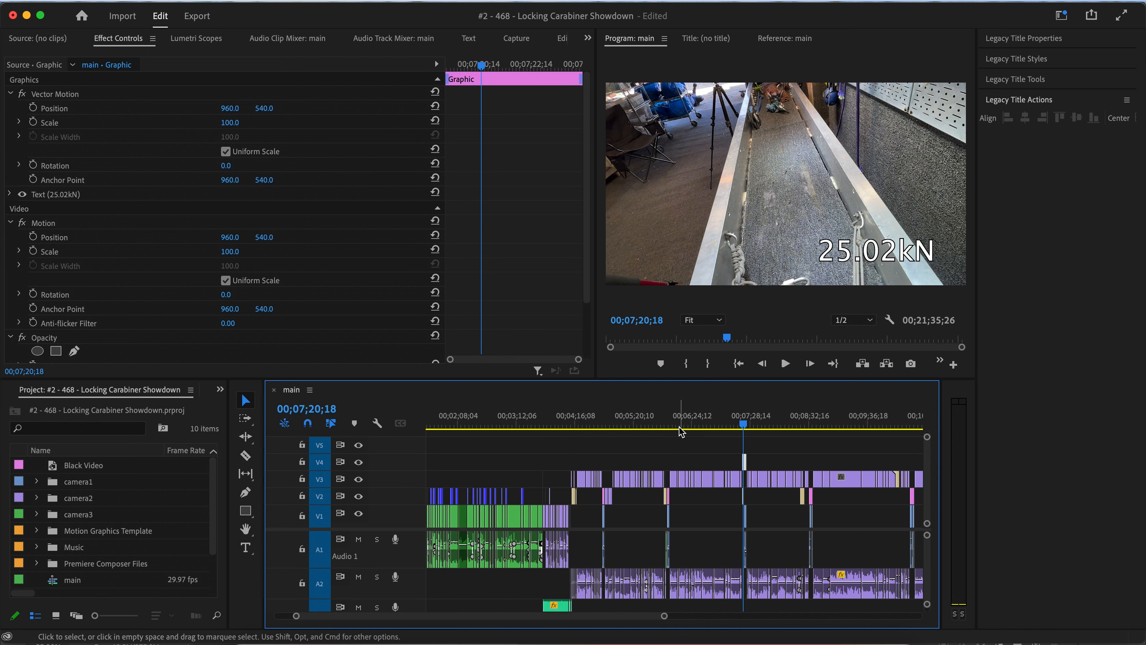
pyautogui.click(670, 427)
pyautogui.press('=')
pyautogui.press('=')
pyautogui.press('=')
pyautogui.press('=')
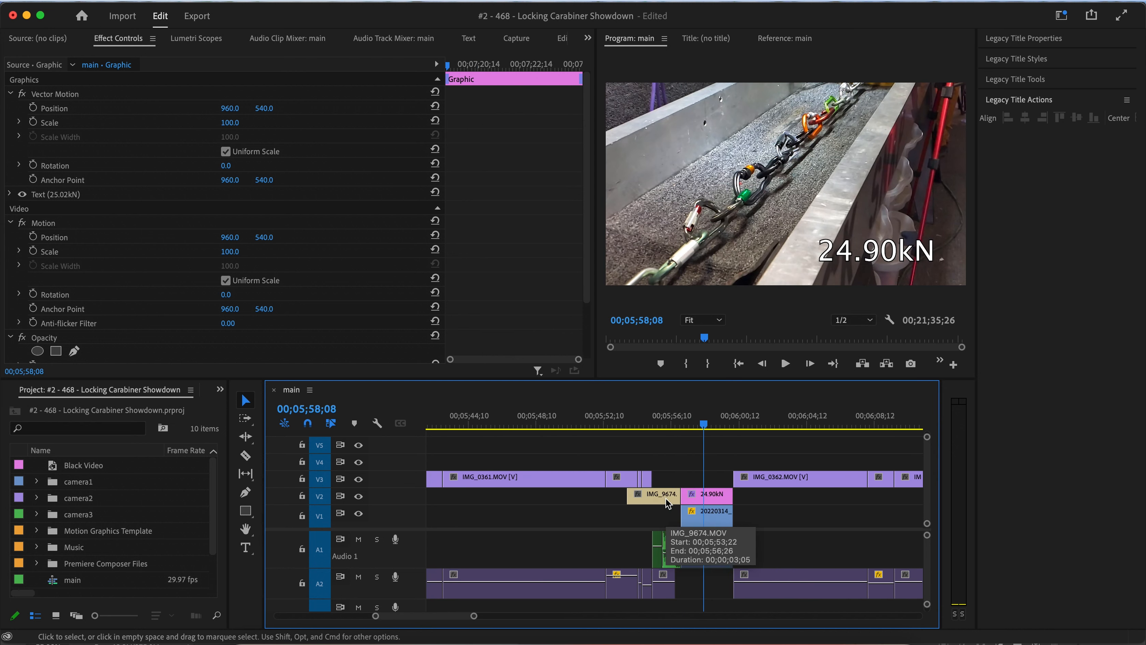
pyautogui.press('space')
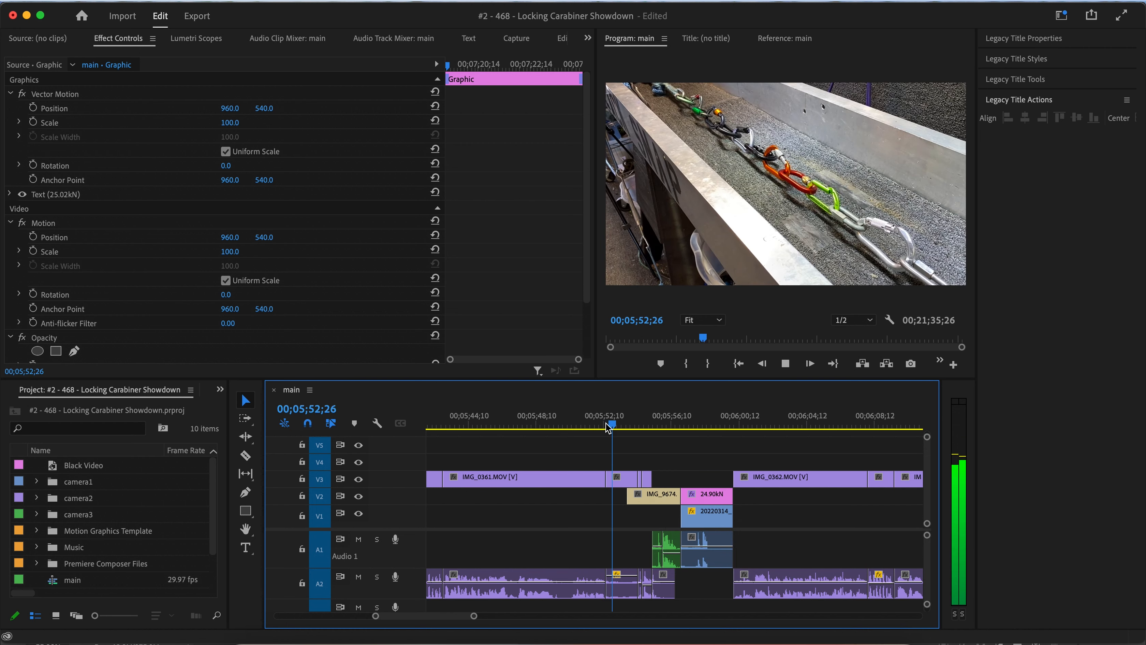
# Move the 24.90kN title up to track V4 and extend its start to about 00;05;52 over the IMG_9674 clip.
pyautogui.moveTo(702, 497); pyautogui.dragTo(684, 459)
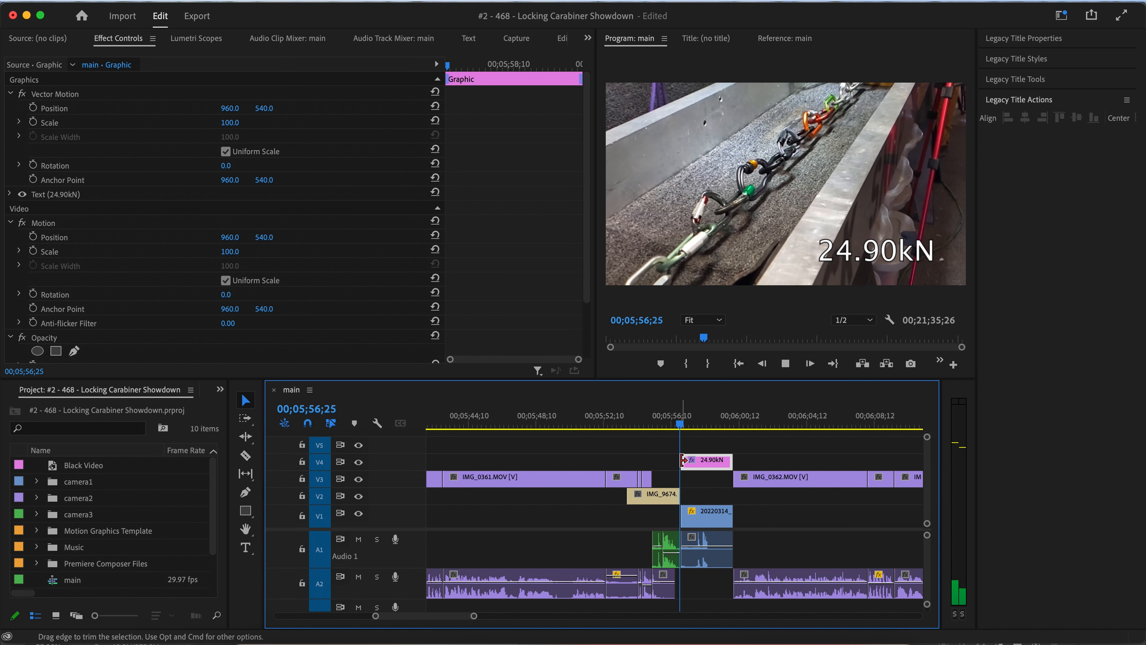
pyautogui.moveTo(684, 460); pyautogui.dragTo(607, 461)
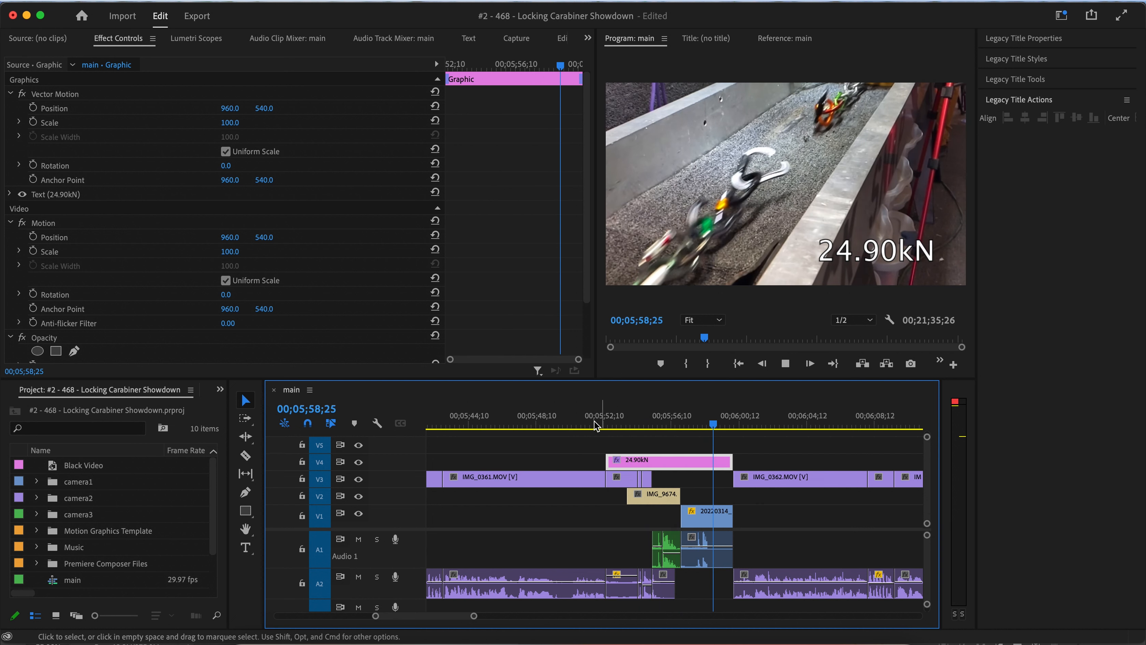
# Replay the 24.90kN section with the extended title.
pyautogui.click(593, 418)
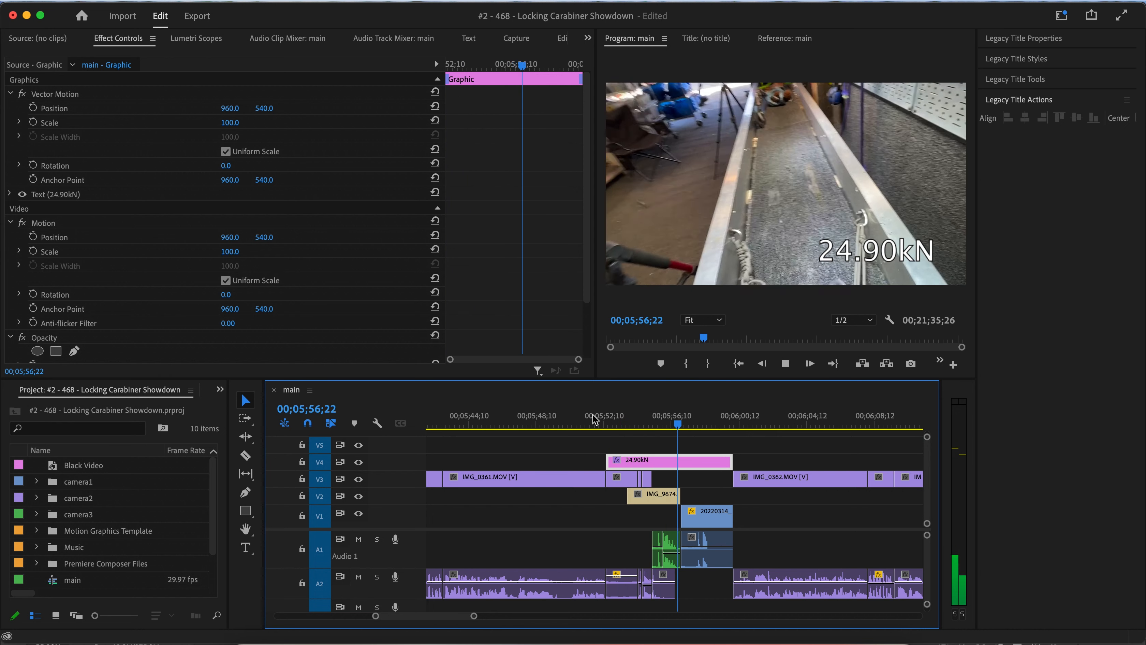
pyautogui.press('space')
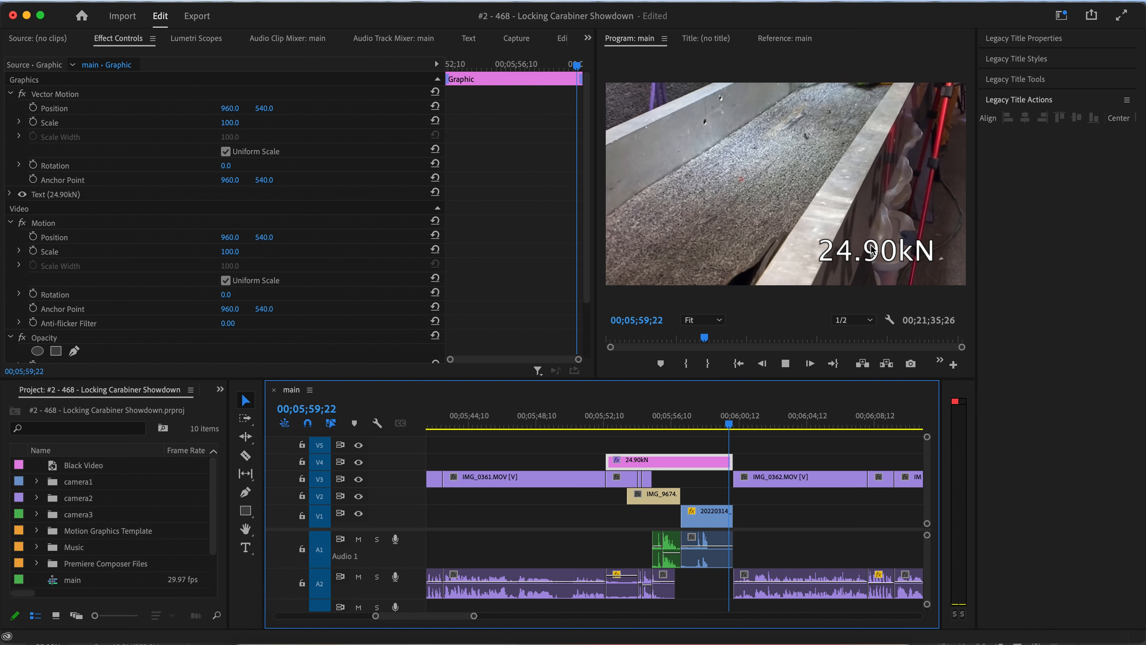
pyautogui.press('space')
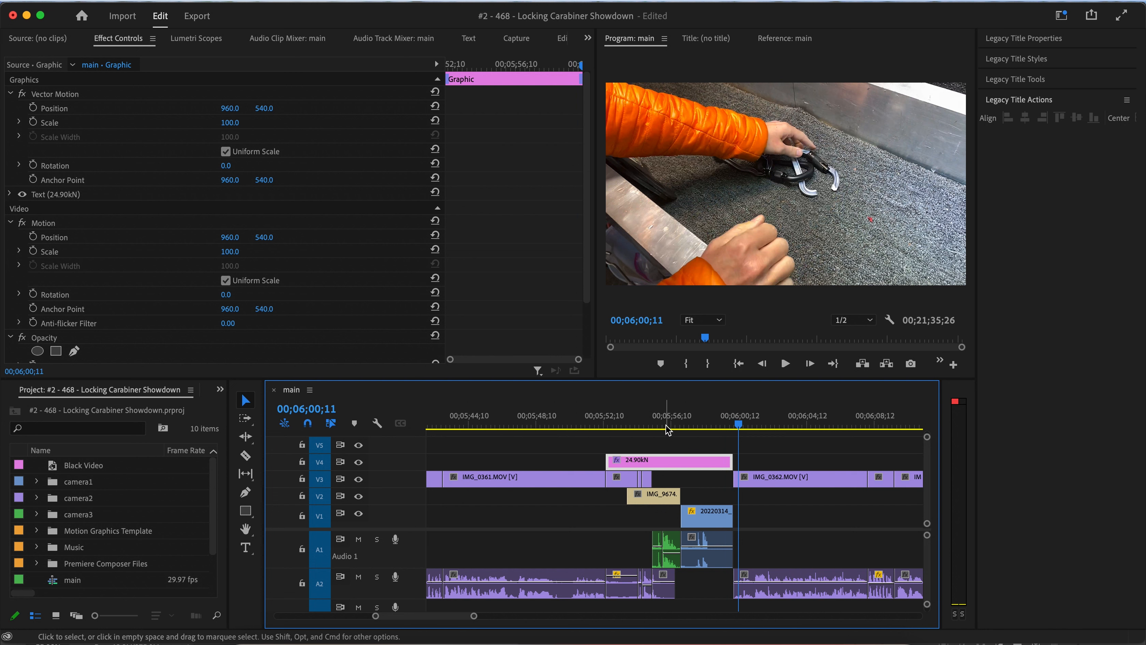
pyautogui.moveTo(667, 429); pyautogui.dragTo(689, 424)
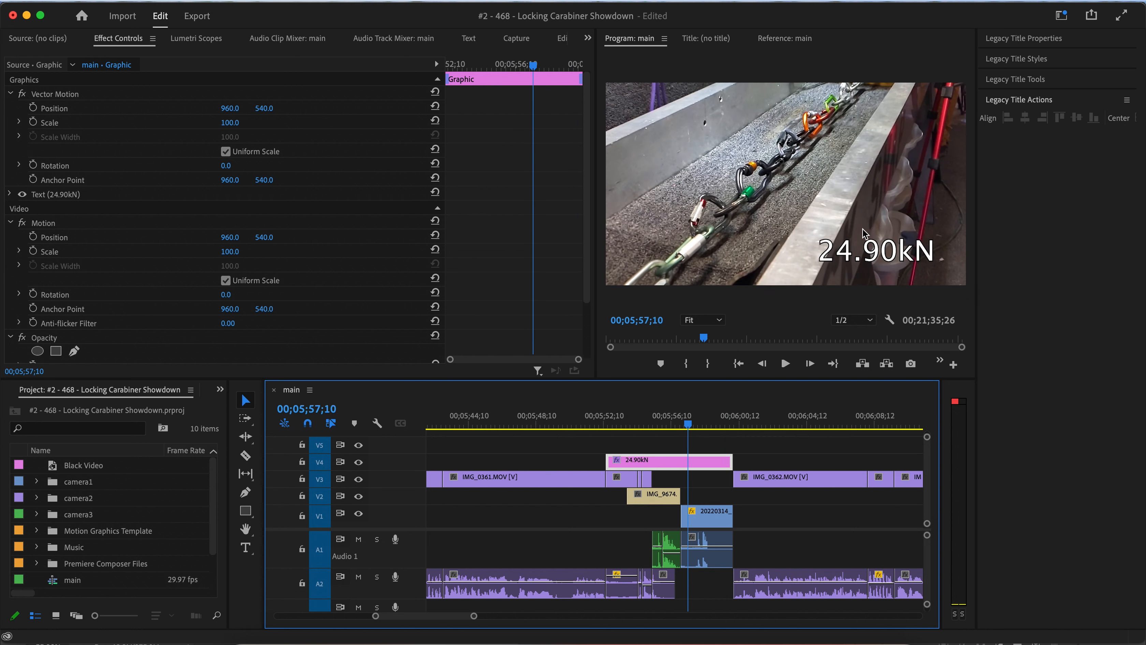
# Zoom out and play back the 20.82kN pull-test section around 00;04;46 on the timeline.
pyautogui.press('-')
pyautogui.press('-')
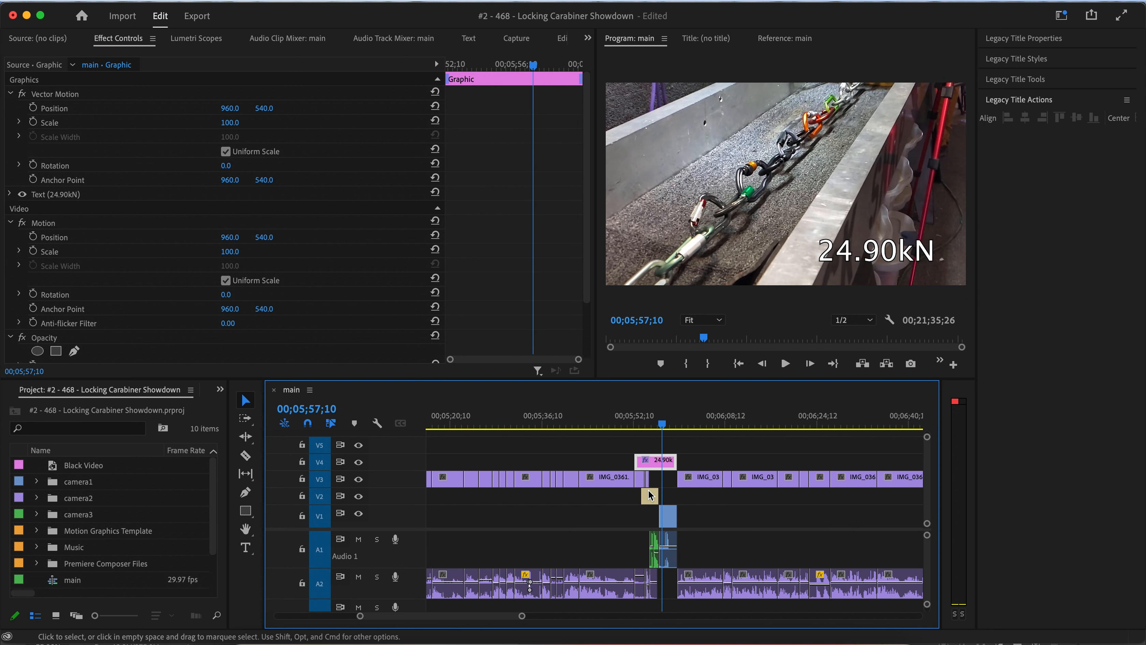
pyautogui.press('-')
pyautogui.press('-')
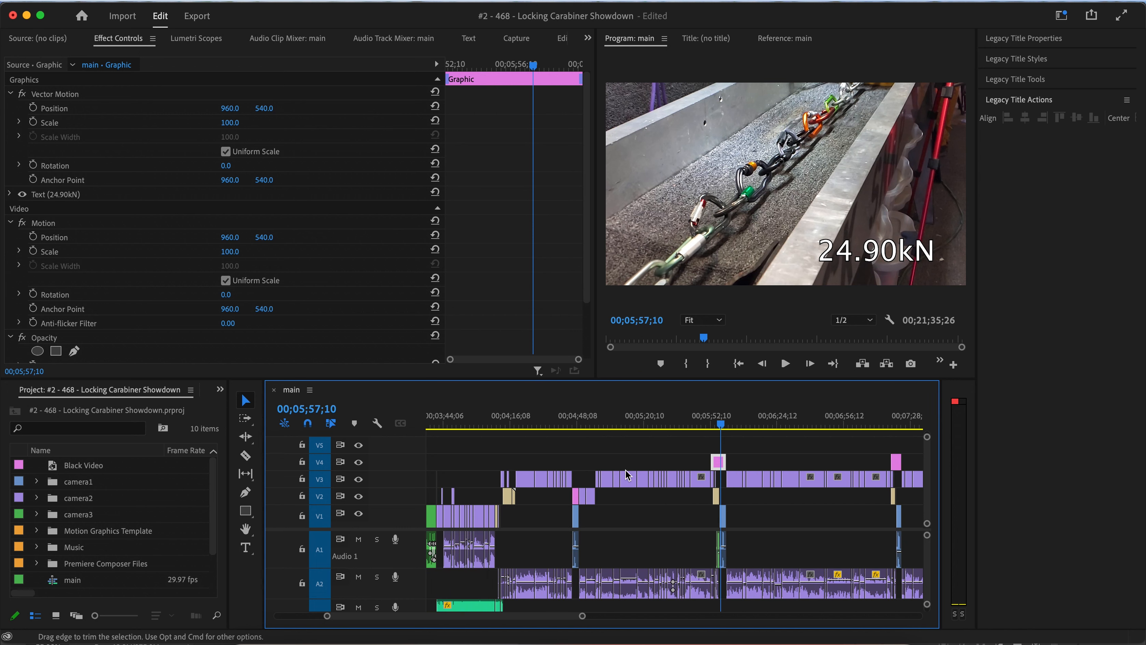
pyautogui.click(581, 425)
pyautogui.moveTo(581, 428)
pyautogui.mouseDown()
pyautogui.moveTo(605, 428)
pyautogui.moveTo(566, 428)
pyautogui.moveTo(577, 430)
pyautogui.mouseUp()
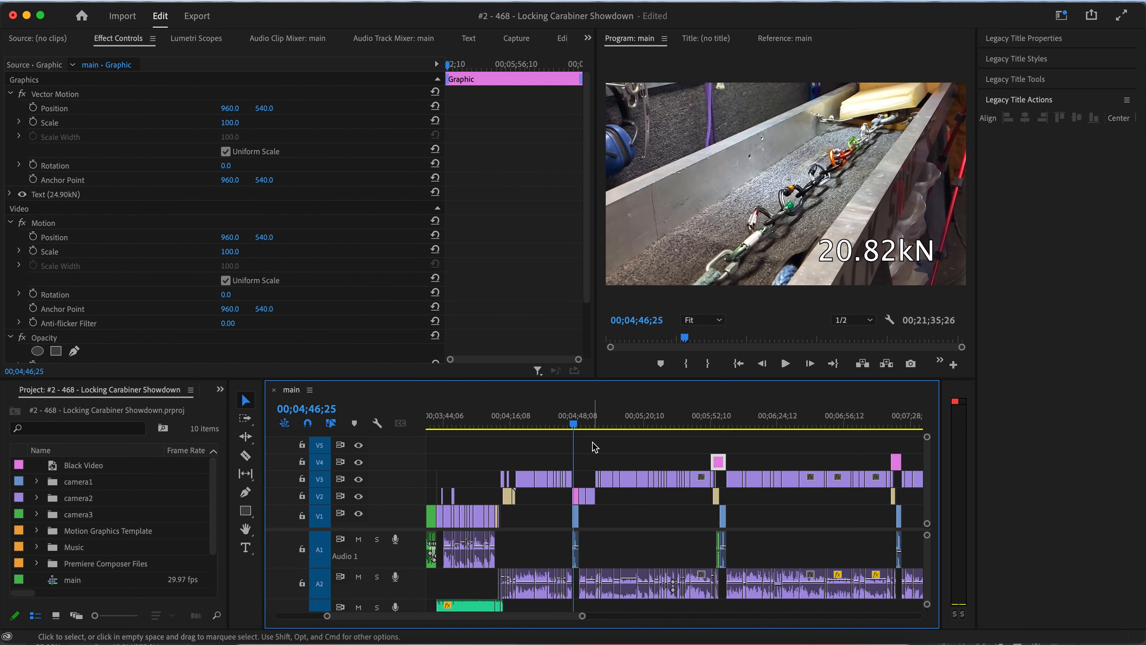
pyautogui.scroll(5, 594, 447)
pyautogui.hscroll(-5, 594, 446)
pyautogui.click(580, 422)
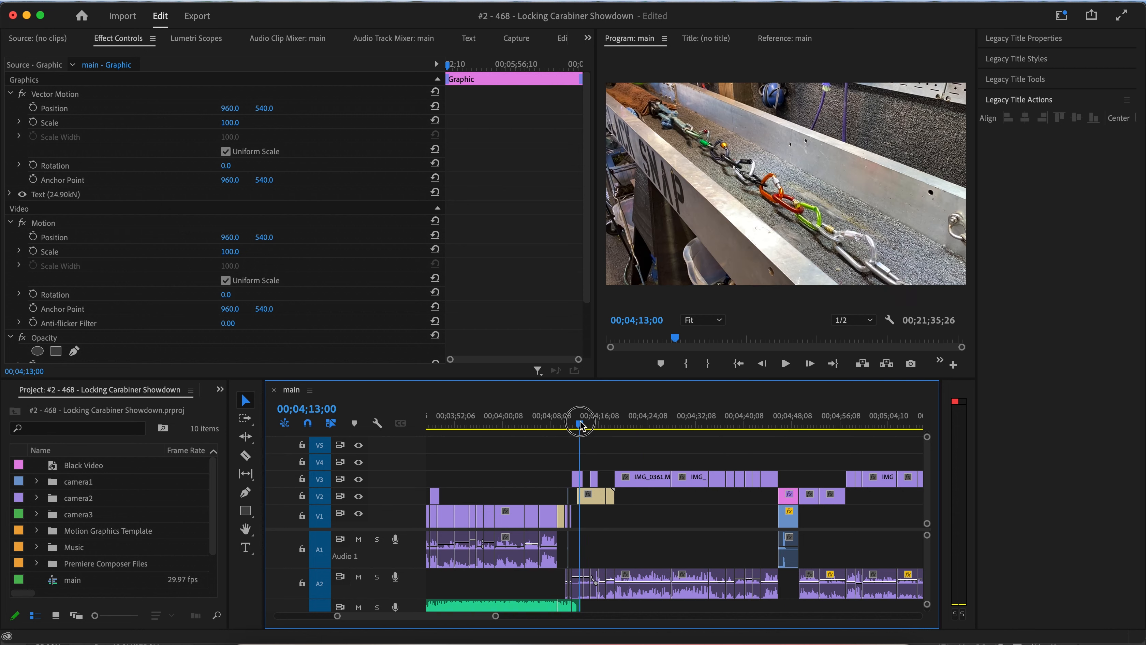
pyautogui.moveTo(580, 424); pyautogui.dragTo(627, 425)
pyautogui.click(779, 429)
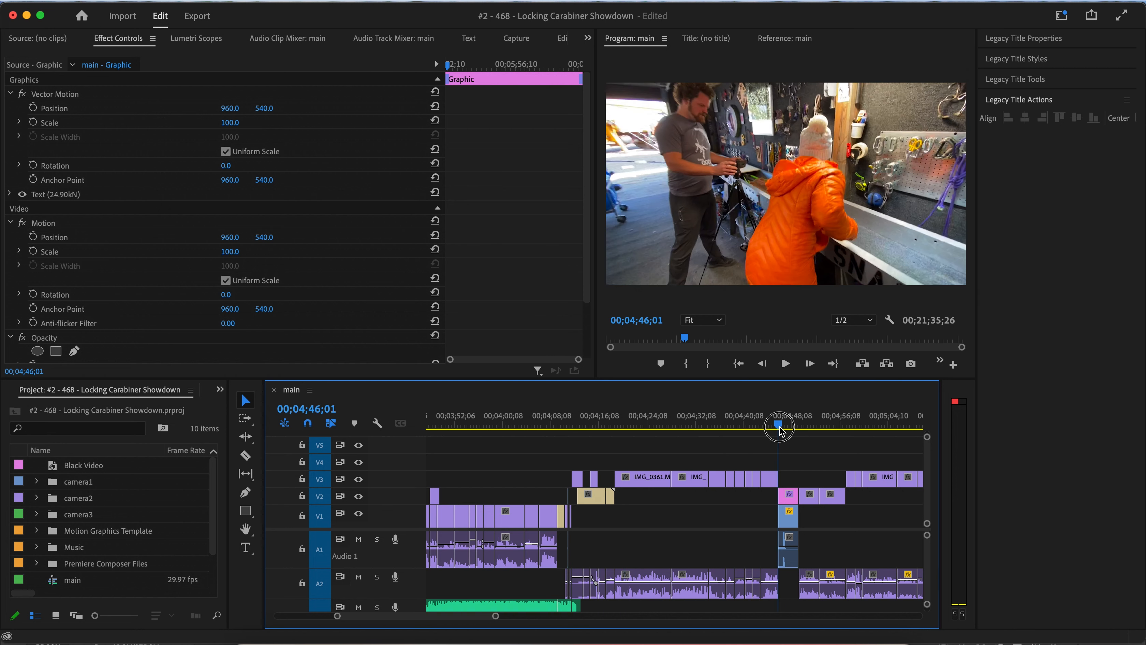
pyautogui.press('space')
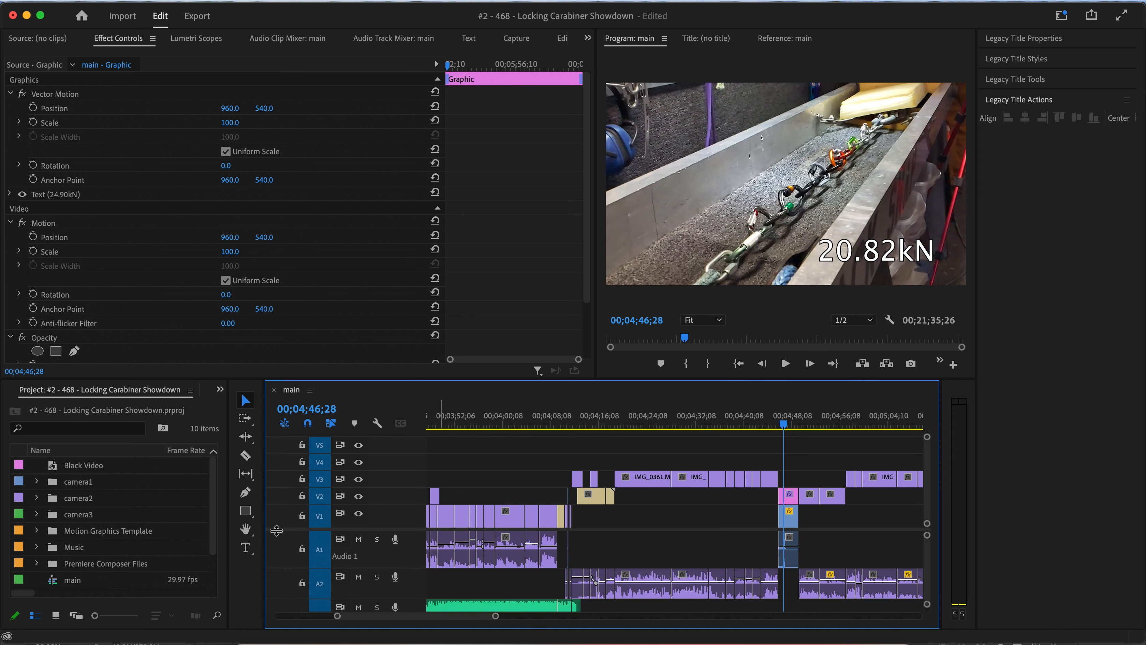
# Shift all clips from the IMG_0361 clip onward to the right with the Track Select Forward tool to open space.
pyautogui.click(246, 419)
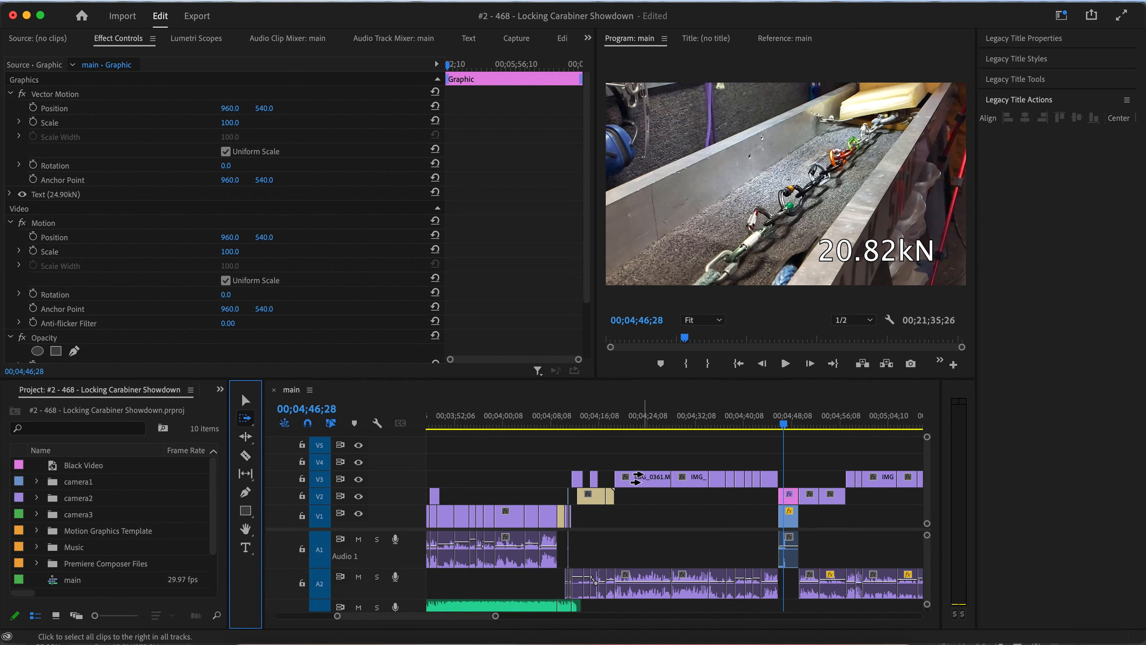
pyautogui.moveTo(637, 479); pyautogui.dragTo(749, 480)
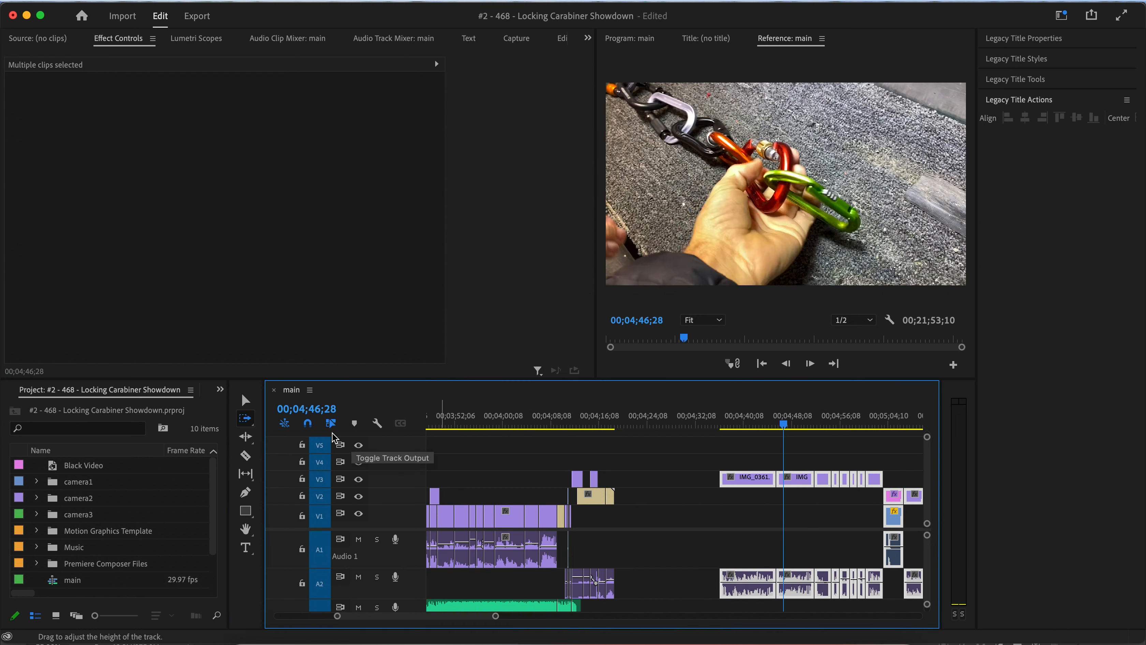
pyautogui.click(247, 399)
pyautogui.scroll(-5, 847, 481)
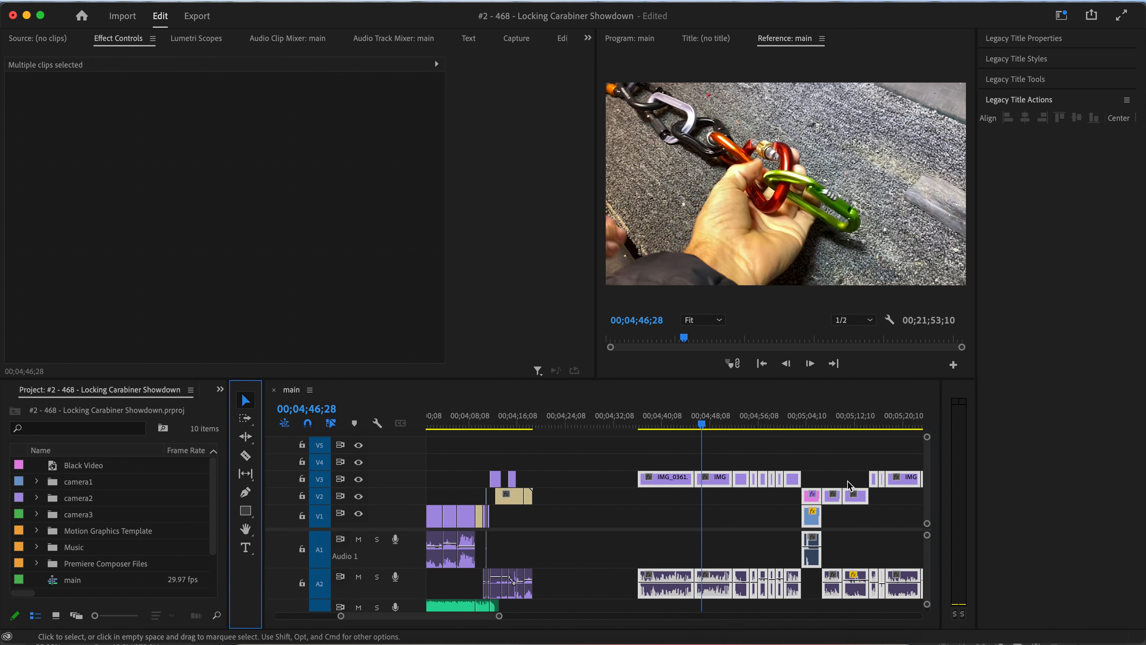
# Move the 20.82kN title and its pull-test video and audio left to directly after the IMG_9673 clip, around 00;04;19.
pyautogui.click(817, 425)
pyautogui.press('space')
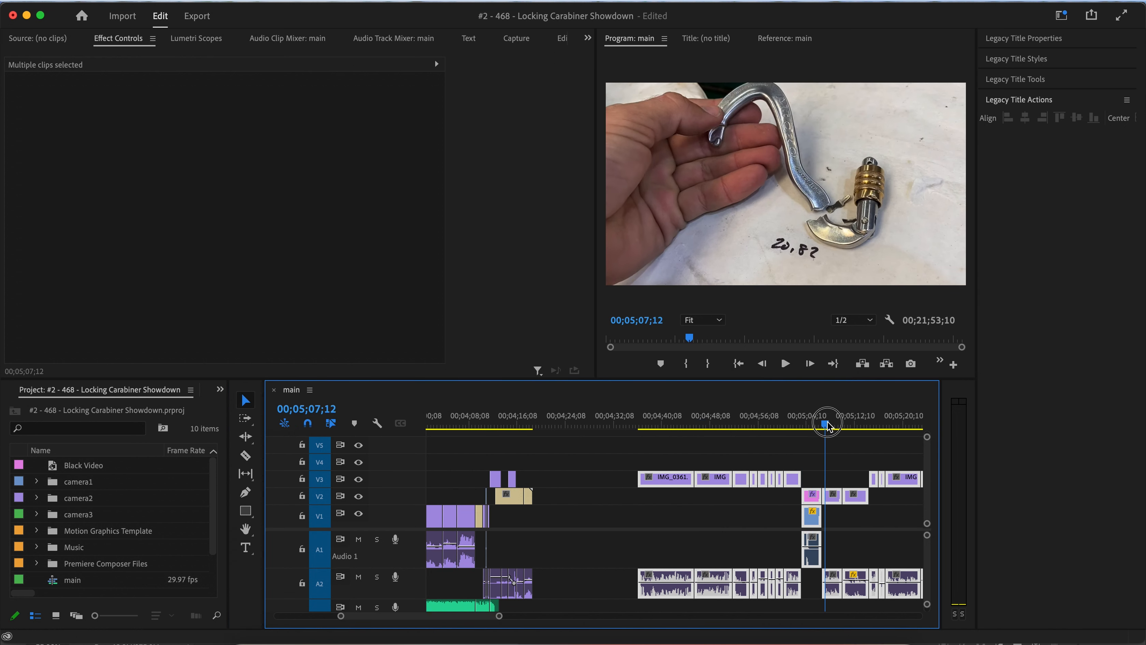
pyautogui.click(811, 465)
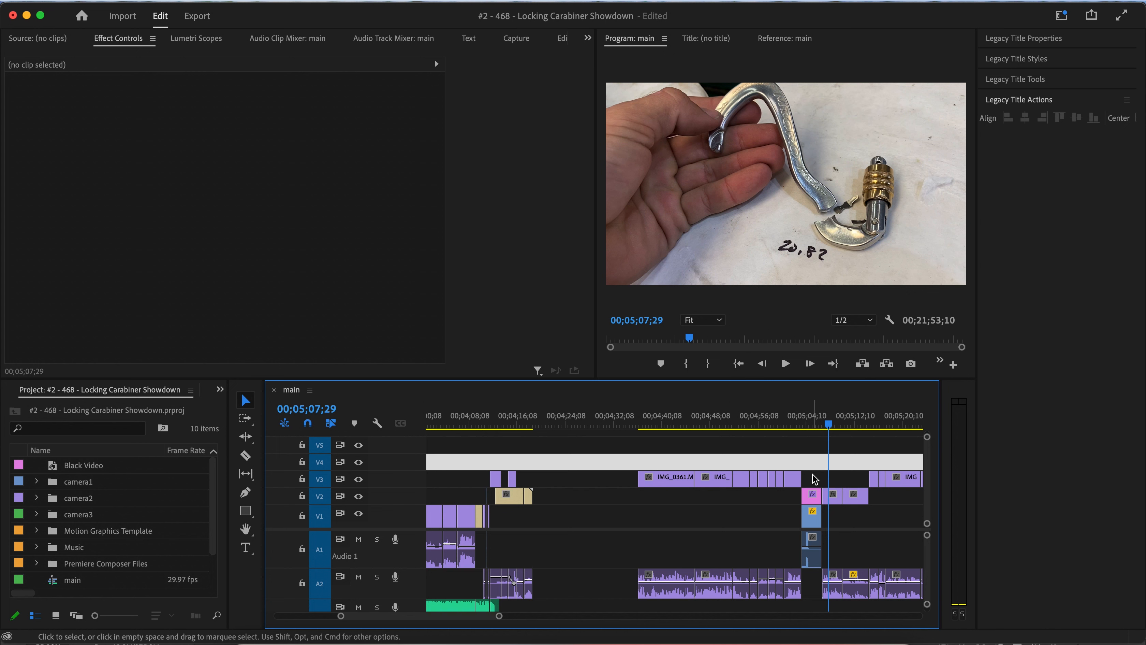
pyautogui.click(811, 507)
pyautogui.moveTo(812, 566); pyautogui.dragTo(544, 562)
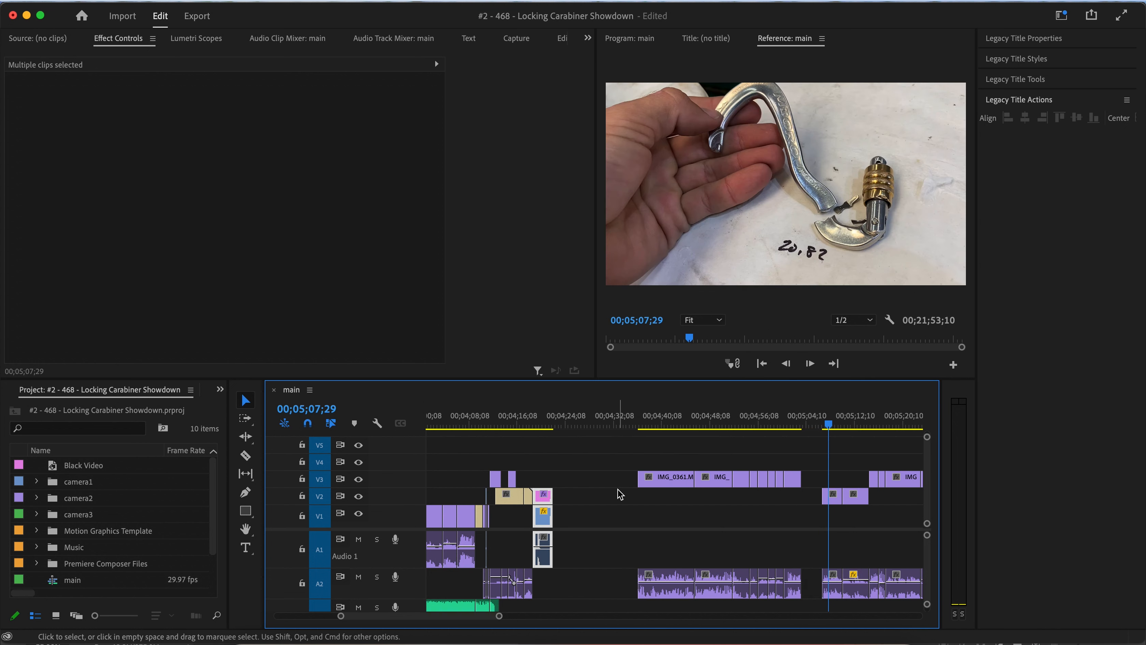
# Move the IMG_0361 clip left to follow the pull test and ripple delete the remaining gap.
pyautogui.moveTo(656, 485); pyautogui.dragTo(569, 486)
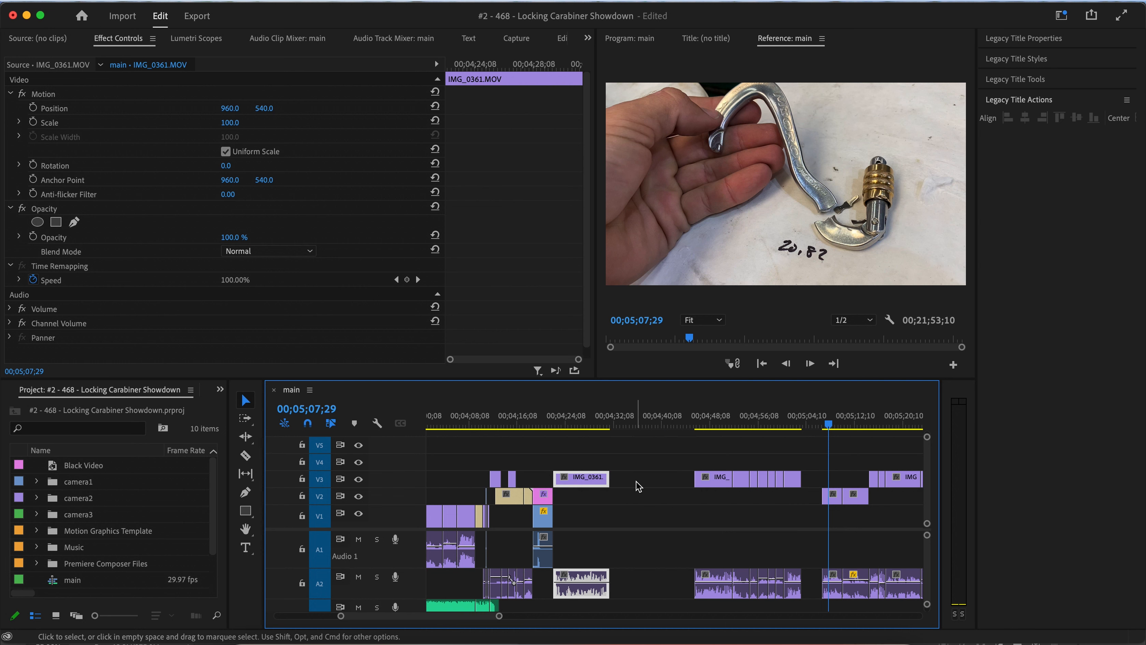
pyautogui.rightClick(645, 490)
pyautogui.click(672, 495)
# Play back the IMG_9673 and 20.82kN section around 00;04;16 to review the new cut.
pyautogui.click(518, 422)
pyautogui.press('space')
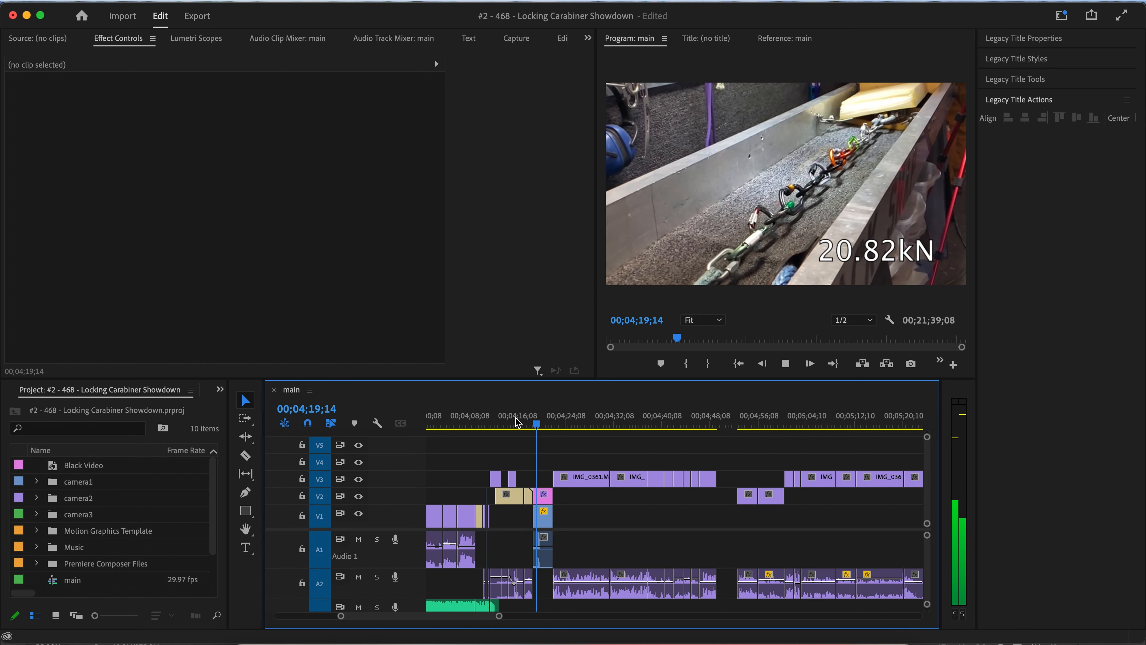
pyautogui.press('space')
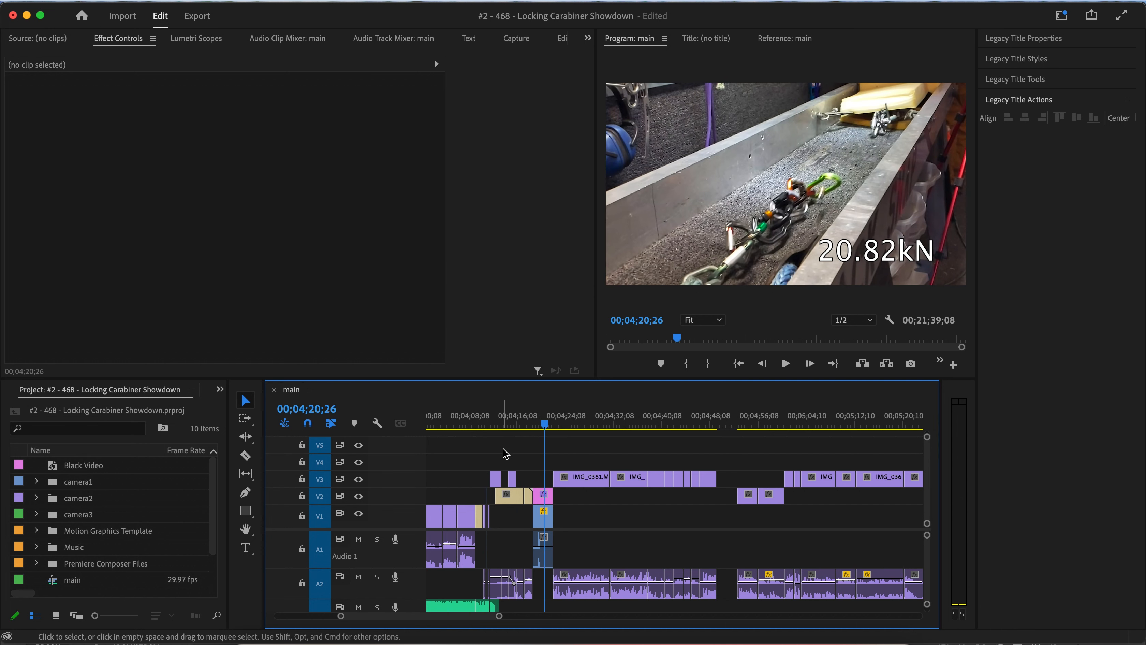
pyautogui.scroll(4, 505, 451)
pyautogui.click(521, 427)
pyautogui.press('space')
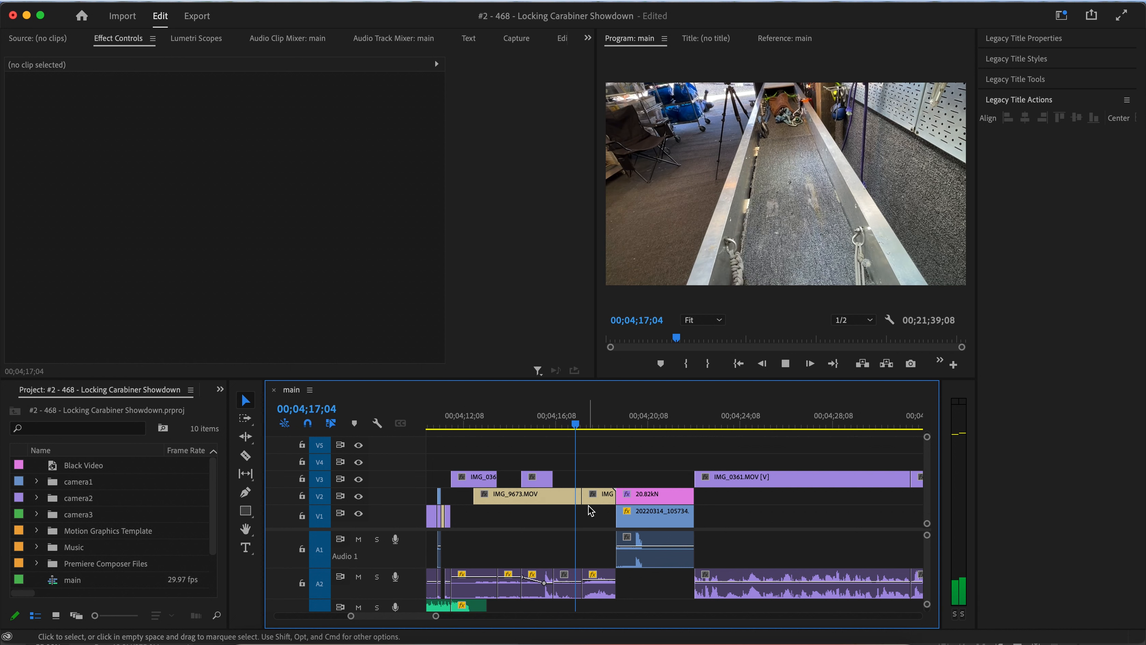
pyautogui.click(551, 427)
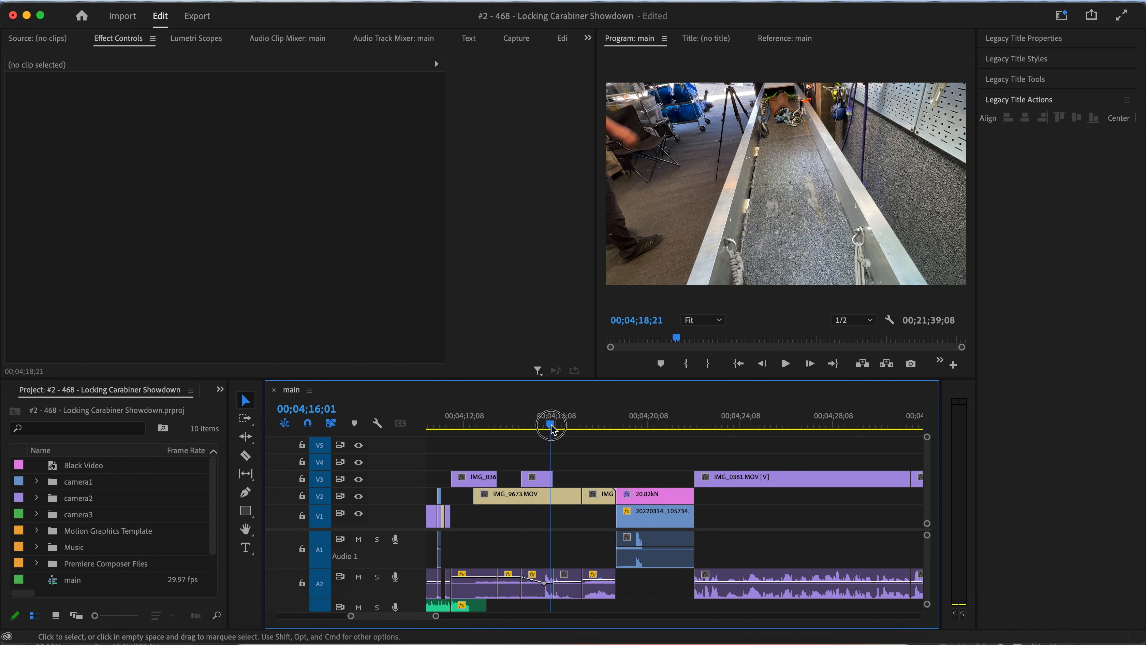
pyautogui.press('space')
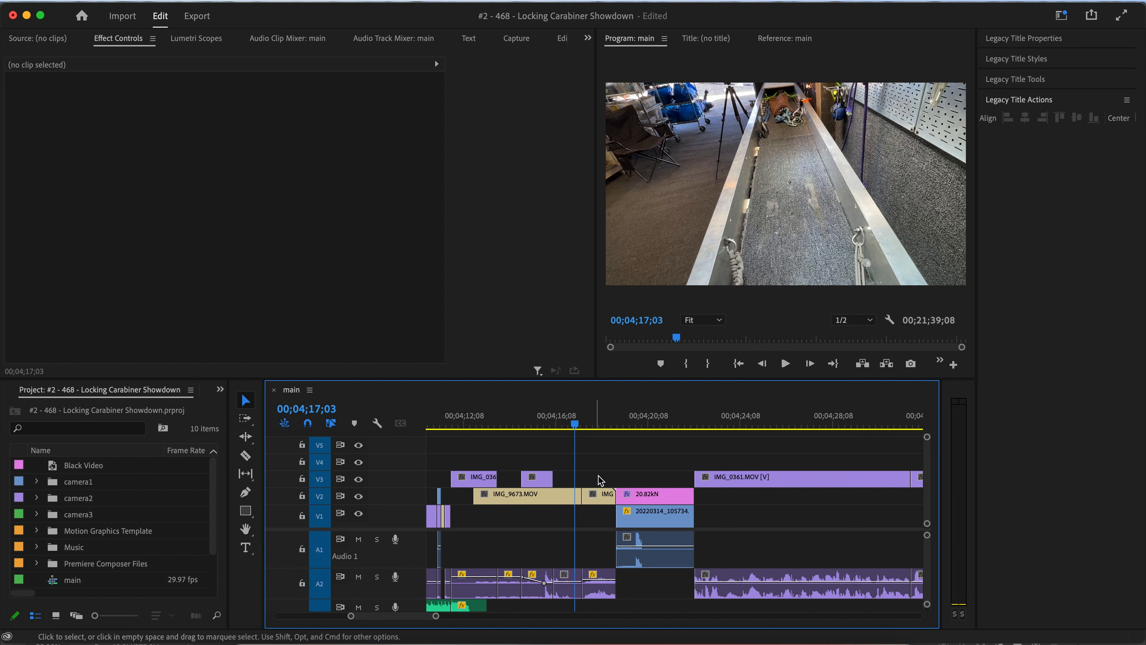
pyautogui.click(594, 493)
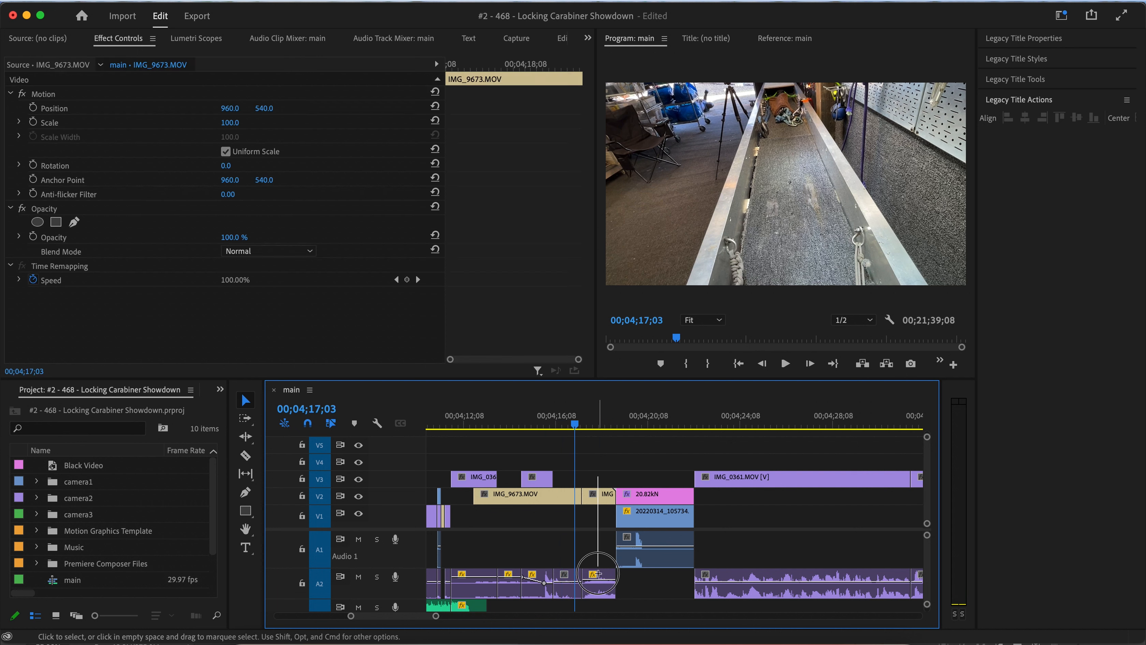
pyautogui.hotkey('shift', 'Delete')
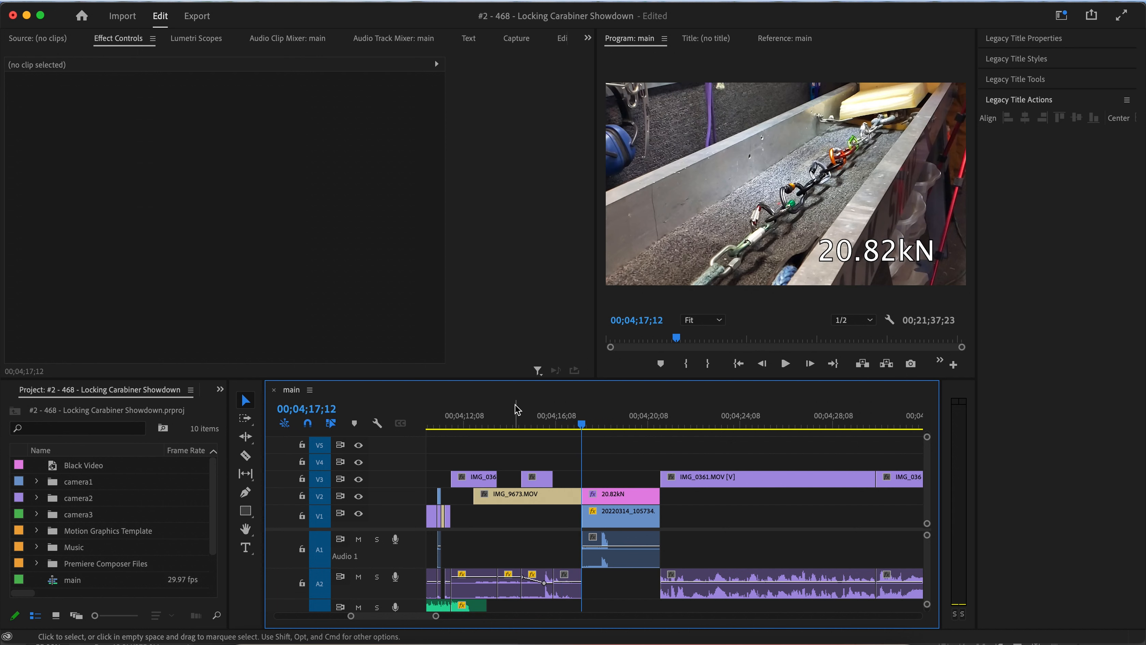
pyautogui.click(515, 421)
pyautogui.press('space')
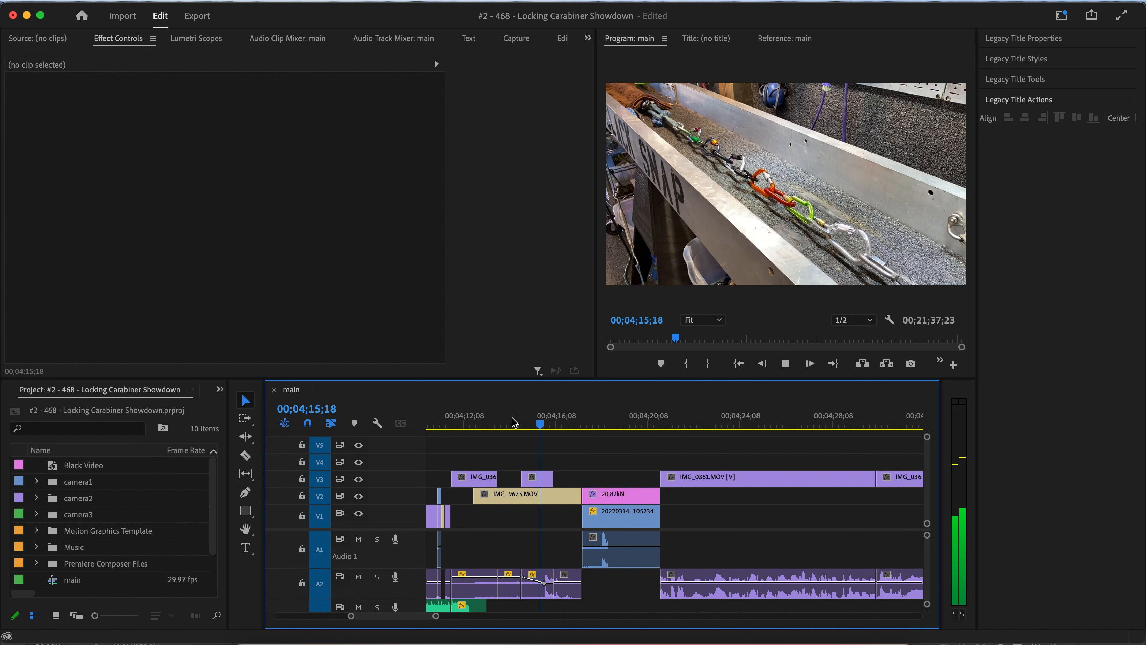
pyautogui.press('super+z')
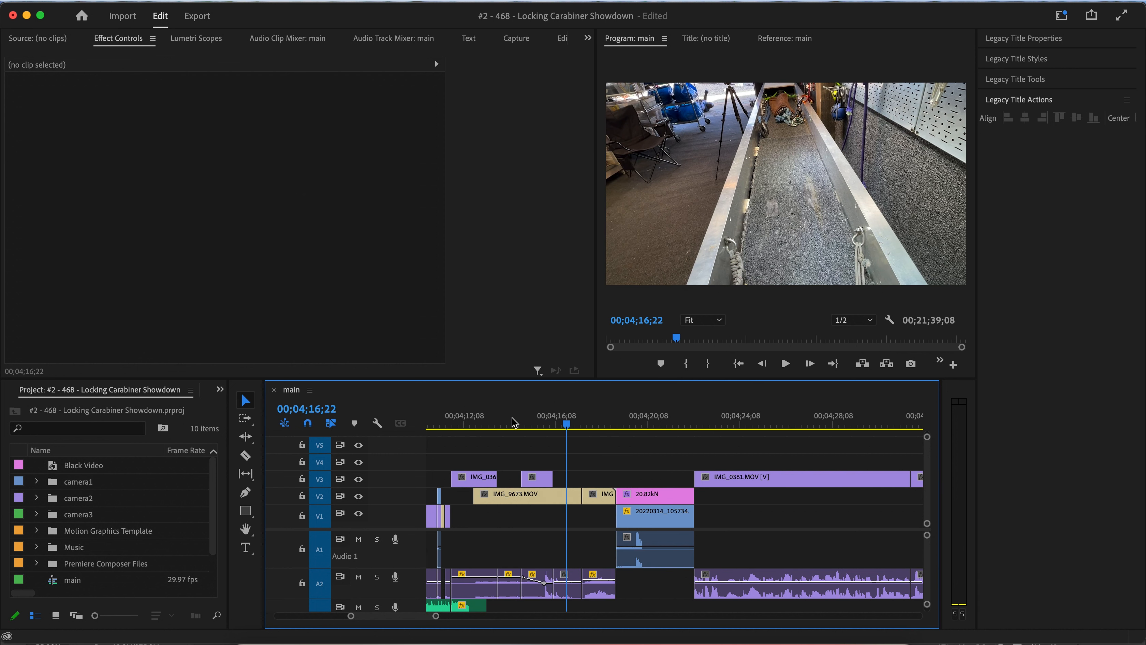
# Move the short IMG_9673 end segment up to V3 above the 20.82kN pull test and ripple delete the gap before it.
pyautogui.moveTo(643, 588); pyautogui.dragTo(645, 588)
pyautogui.moveTo(595, 497); pyautogui.dragTo(630, 481)
pyautogui.rightClick(591, 499)
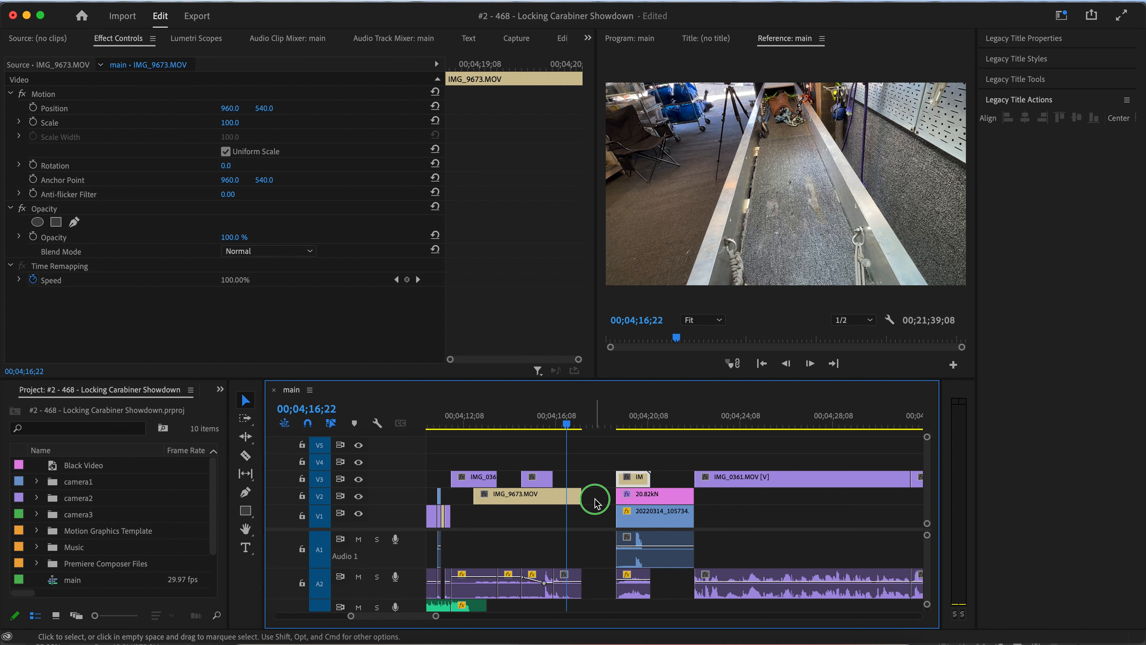
pyautogui.press('Delete')
pyautogui.press('space')
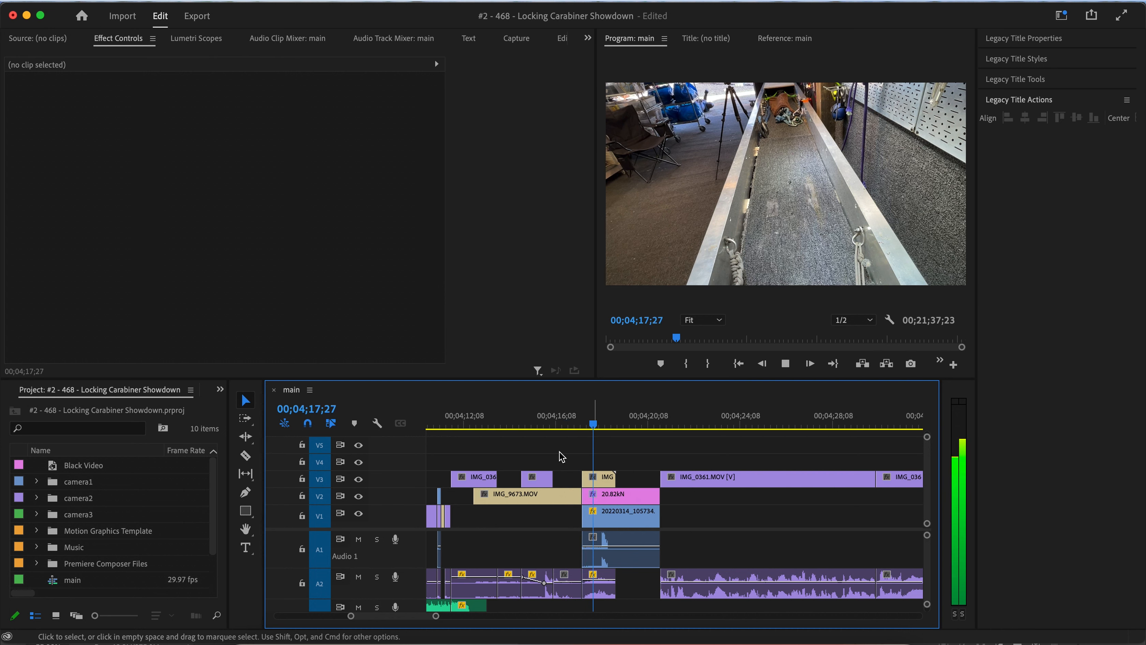
# Delete the IMG_9673 segment on V3 and its leftover audio on A2 above the pull-test clip.
pyautogui.click(550, 424)
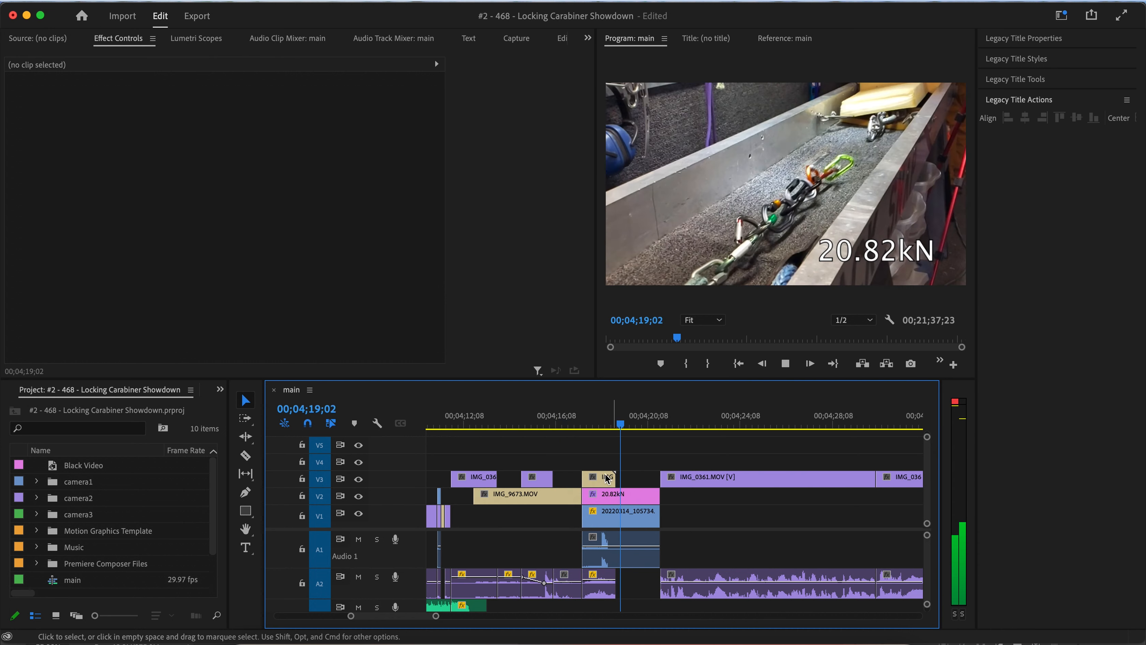
pyautogui.click(605, 476)
pyautogui.press('Delete')
pyautogui.click(546, 421)
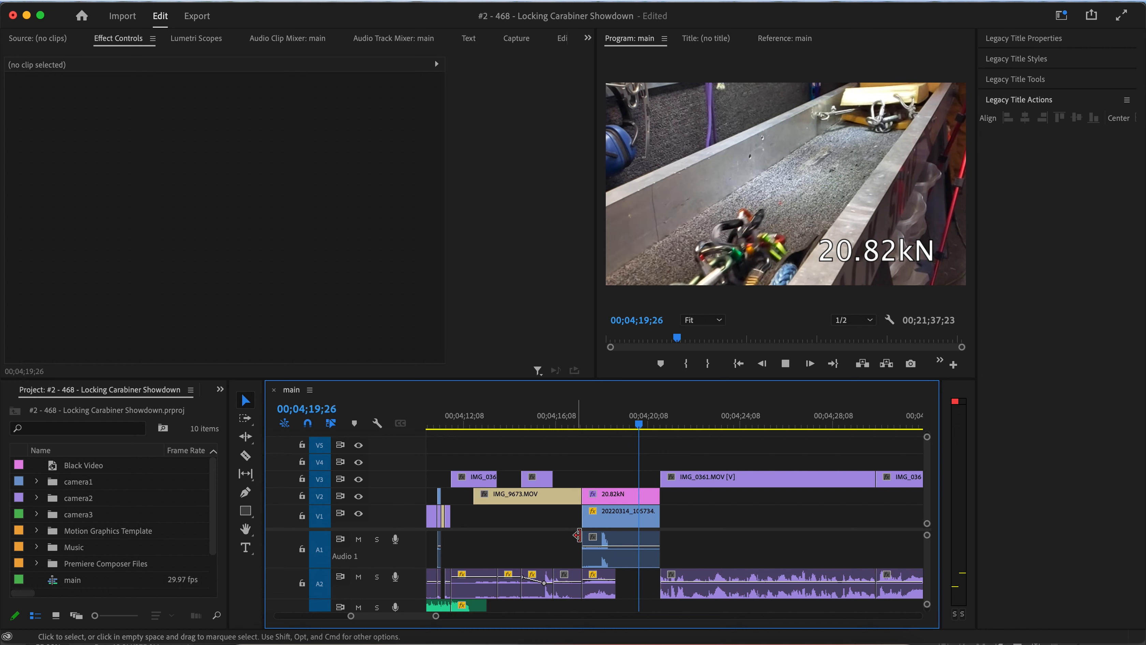
pyautogui.click(600, 592)
pyautogui.press('Delete')
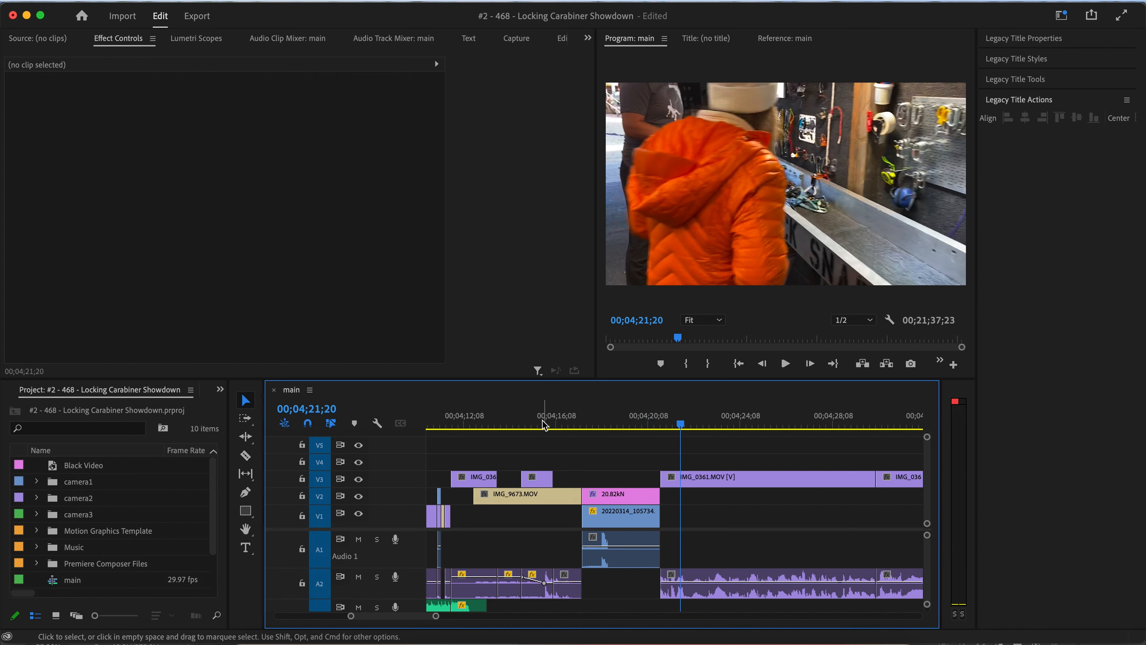
pyautogui.click(558, 426)
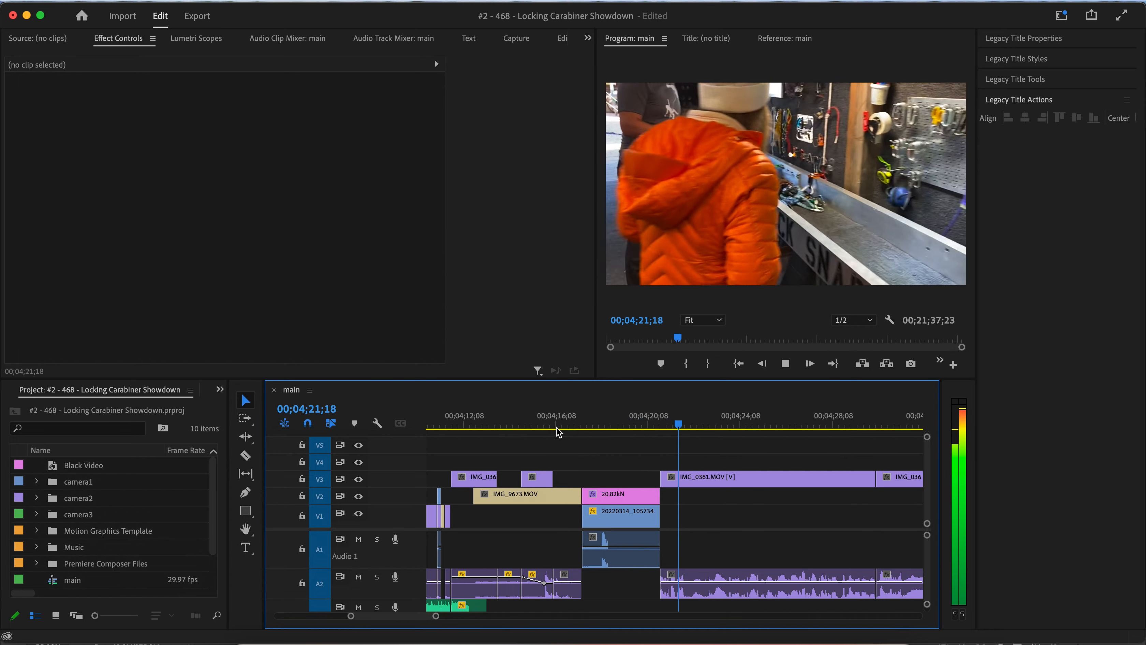
pyautogui.scroll(-5, 570, 458)
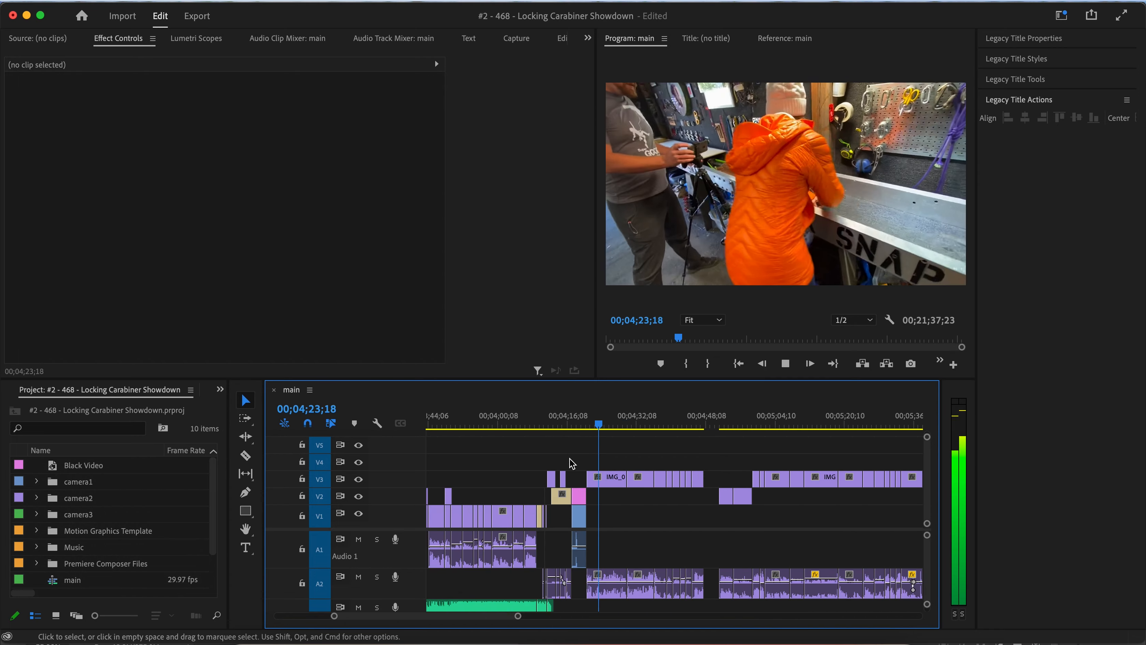
# Trim the start of the 20.82kN title on V4 so it appears about two seconds later, near 00;04;13;20.
pyautogui.press('space')
pyautogui.moveTo(536, 421); pyautogui.dragTo(578, 425)
pyautogui.moveTo(583, 503); pyautogui.dragTo(547, 461)
pyautogui.scroll(5, 548, 461)
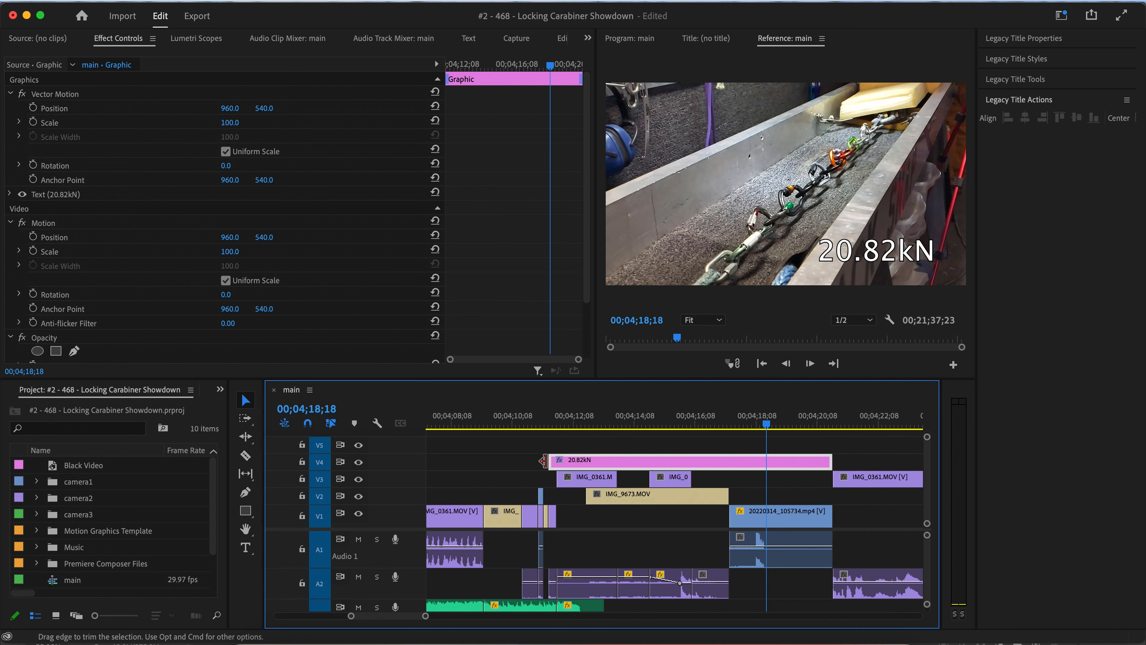
pyautogui.click(534, 427)
pyautogui.press('space')
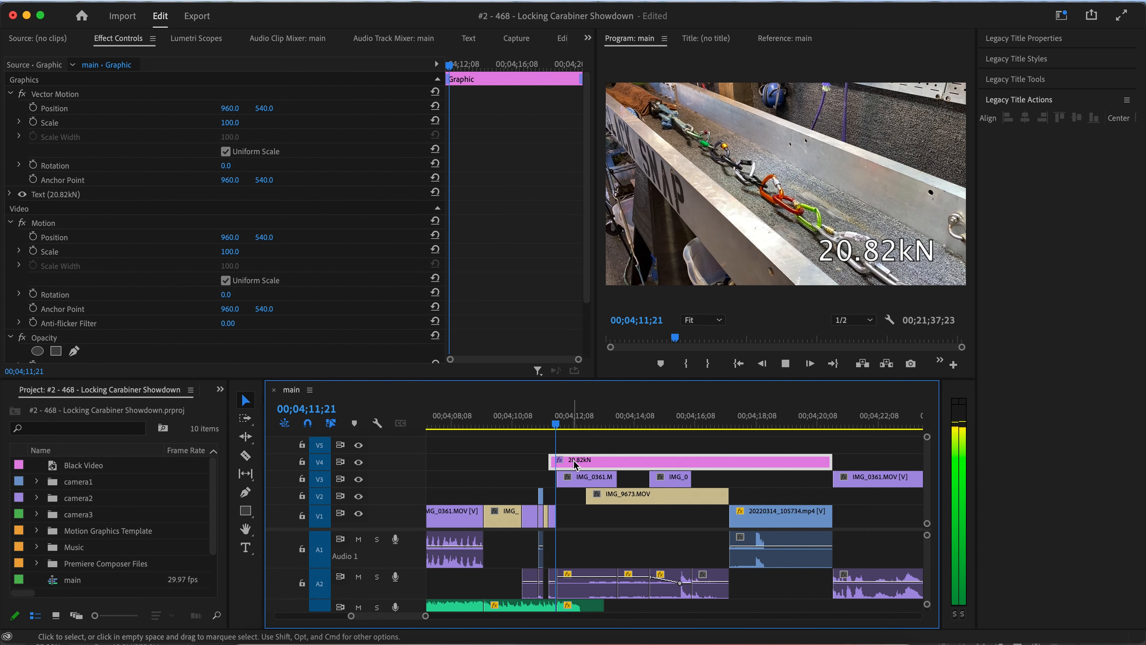
pyautogui.press('space')
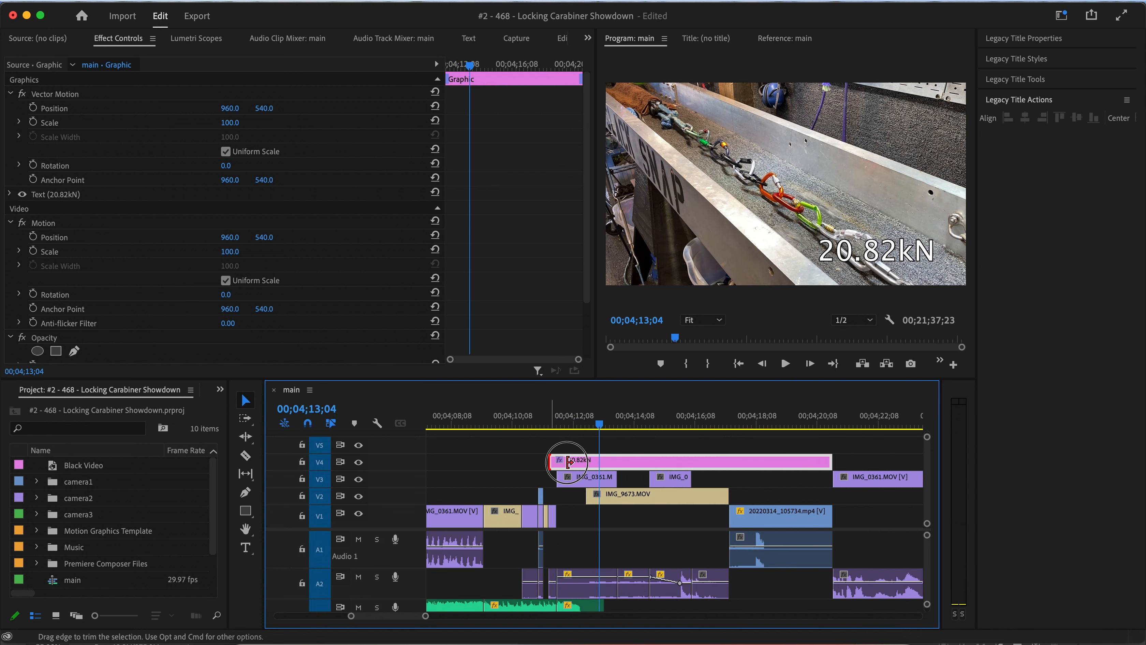
pyautogui.moveTo(568, 461); pyautogui.dragTo(617, 463)
# Play back and scrub through the pull-test section to review the shortened 20.82kN title.
pyautogui.press('space')
pyautogui.click(583, 420)
pyautogui.press('space')
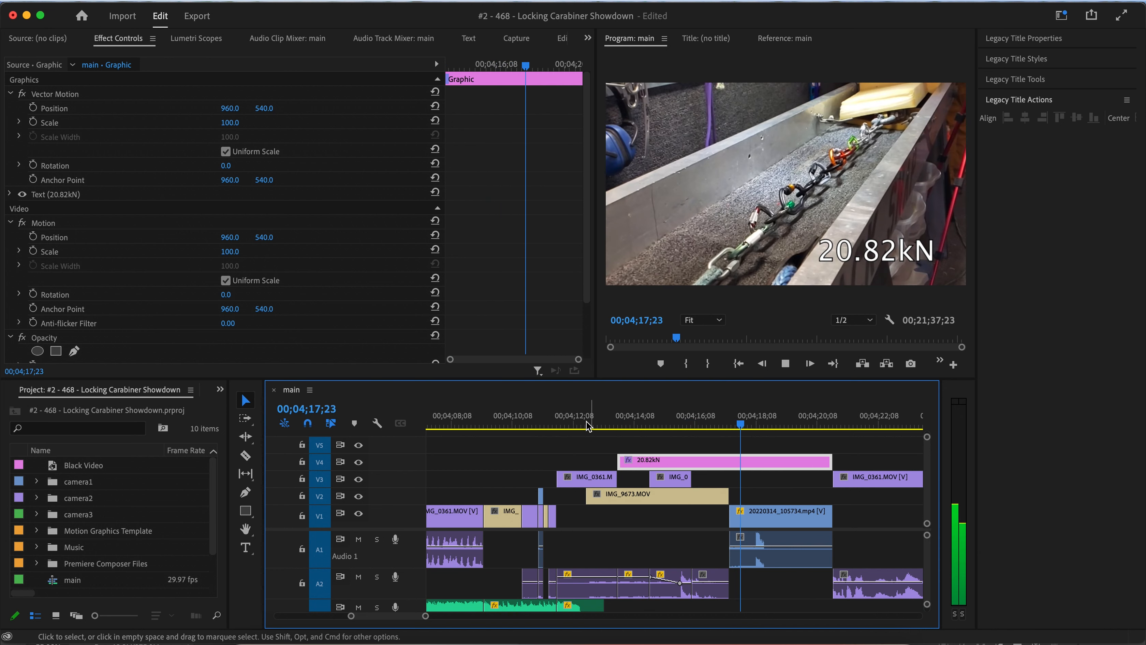
pyautogui.click(541, 423)
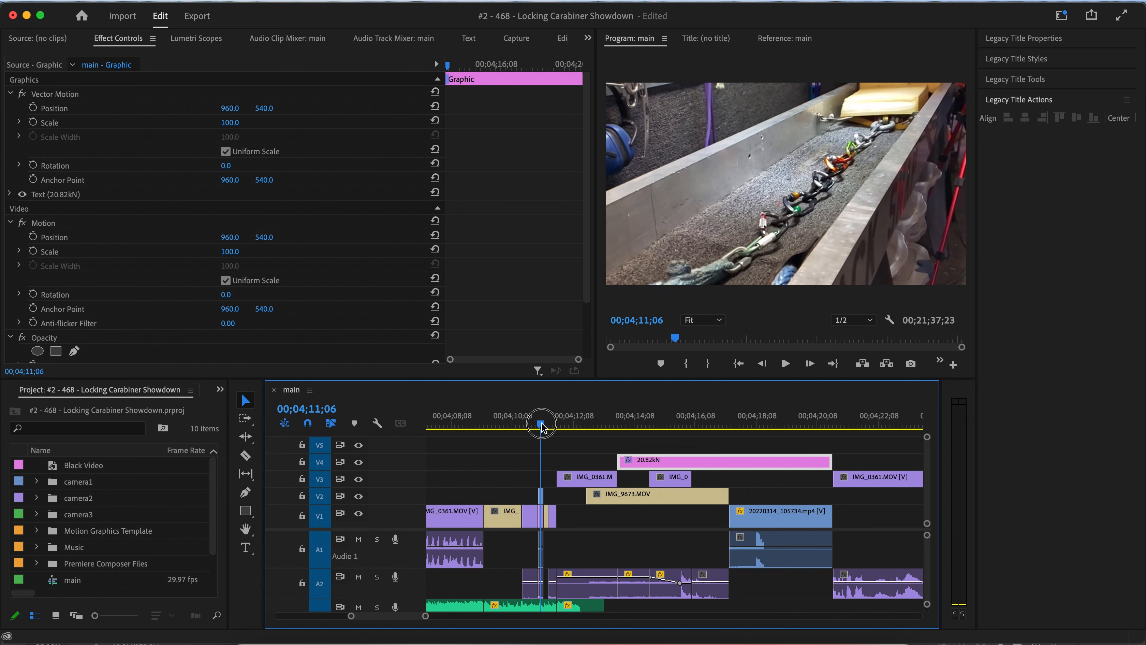
pyautogui.moveTo(543, 426); pyautogui.dragTo(634, 422)
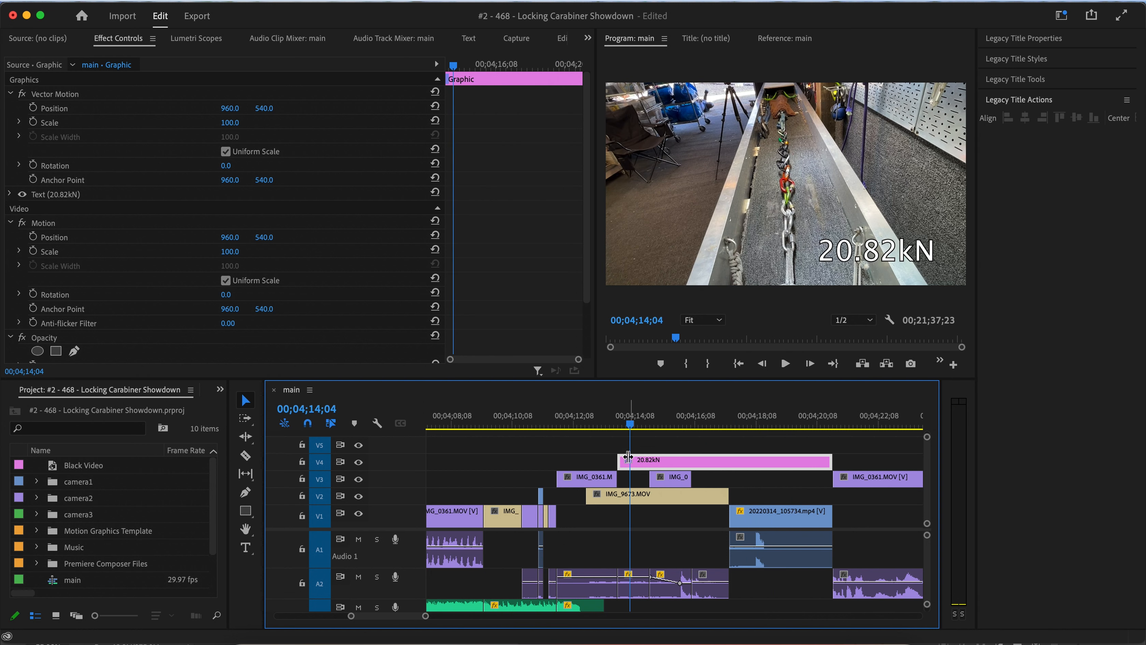
# Survey the whole sequence from end to beginning, placing the playhead around 00;03;28;08 near the opening section.
pyautogui.scroll(-10, 628, 458)
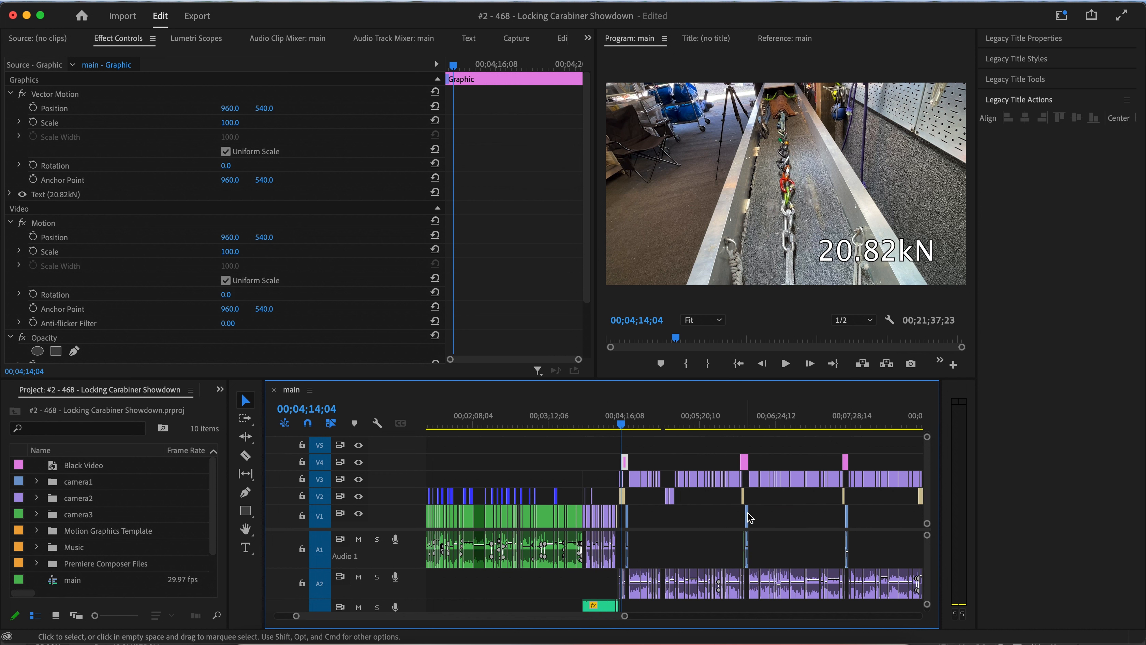
pyautogui.hscroll(15, 733, 477)
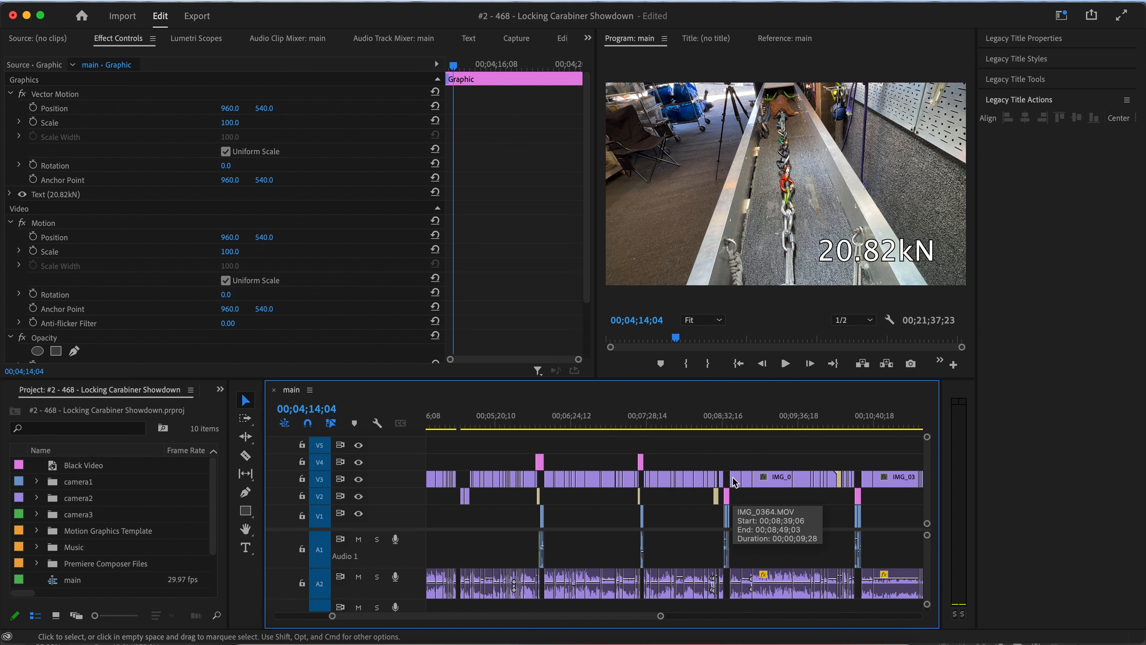
pyautogui.hscroll(15, 732, 477)
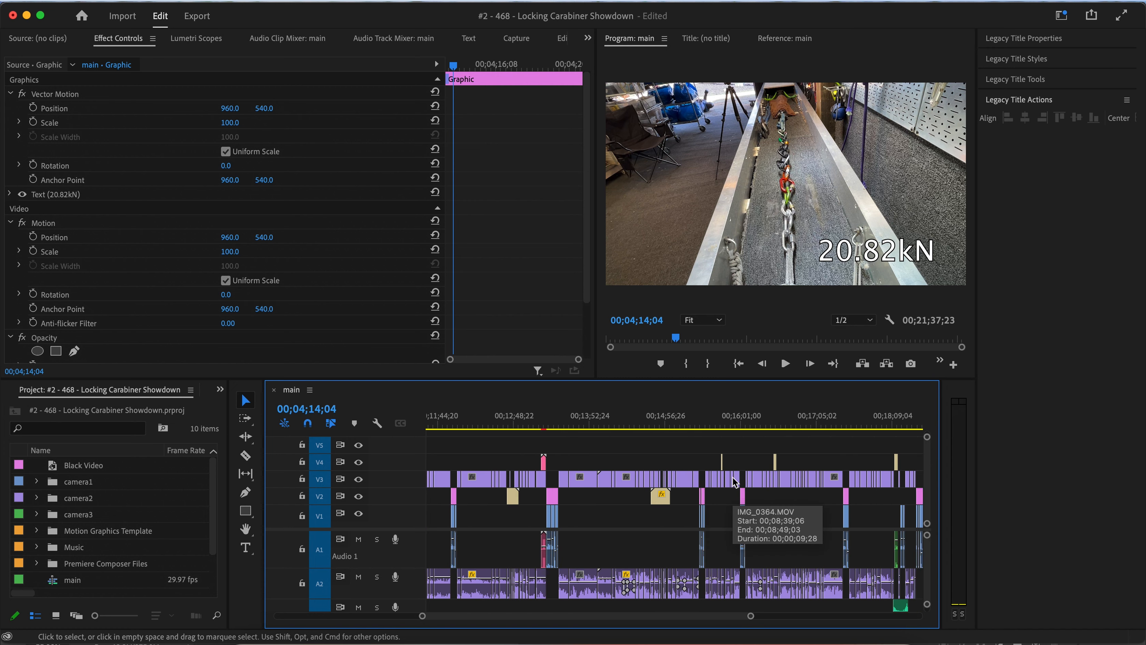
pyautogui.hscroll(4, 733, 479)
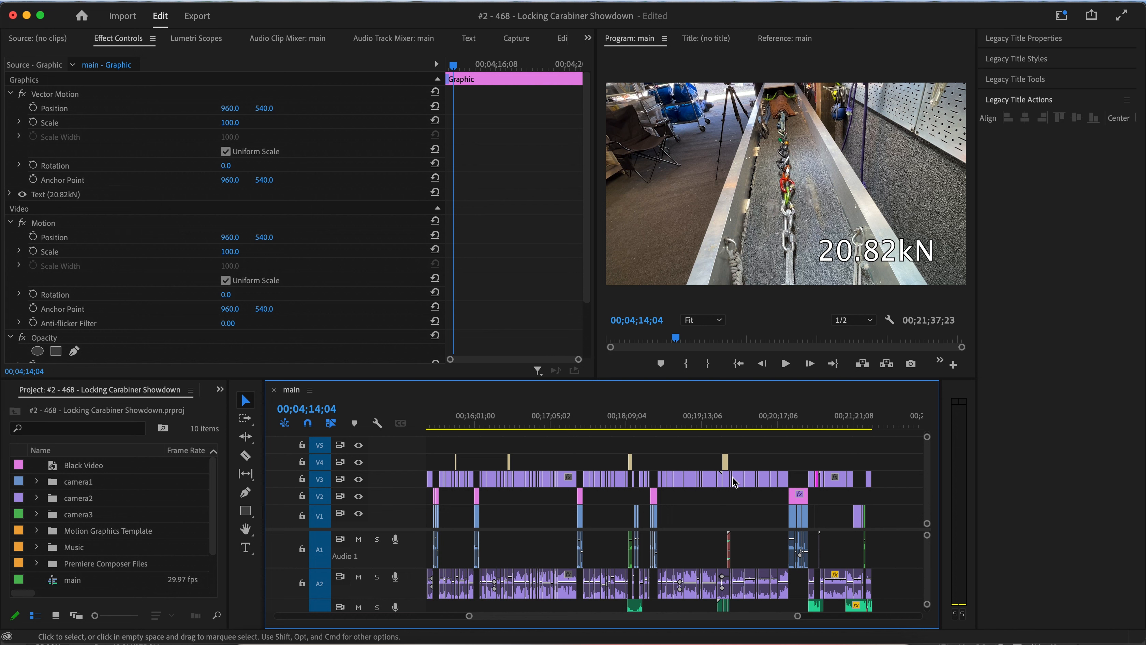
pyautogui.scroll(-5, 732, 477)
pyautogui.hscroll(-8, 733, 477)
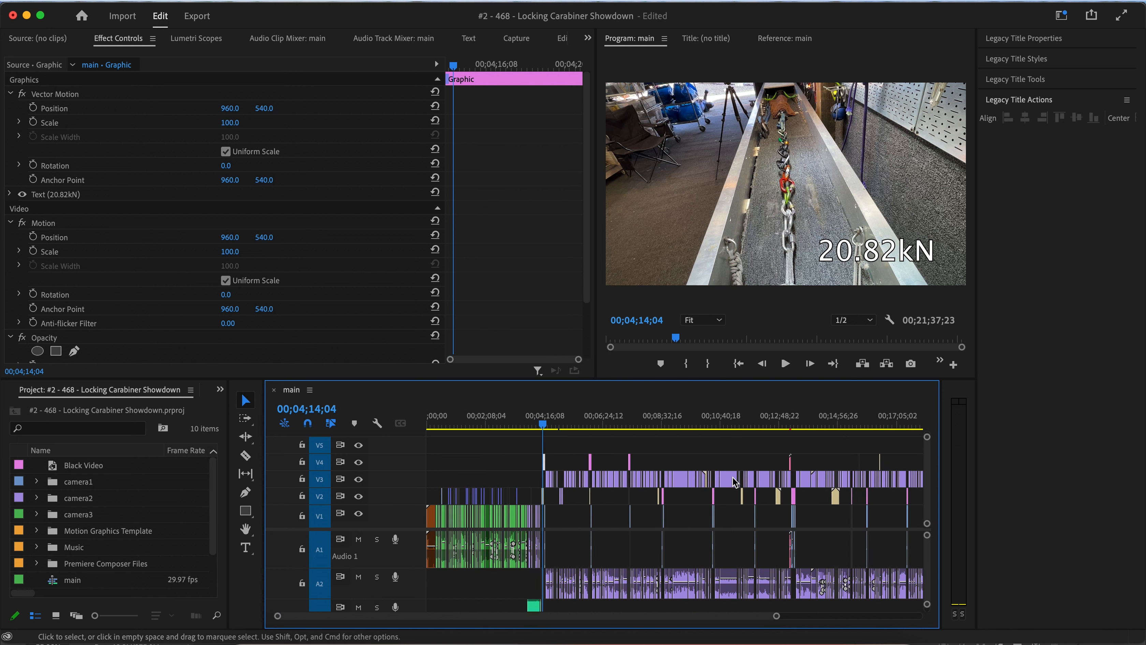
pyautogui.moveTo(537, 423); pyautogui.dragTo(524, 426)
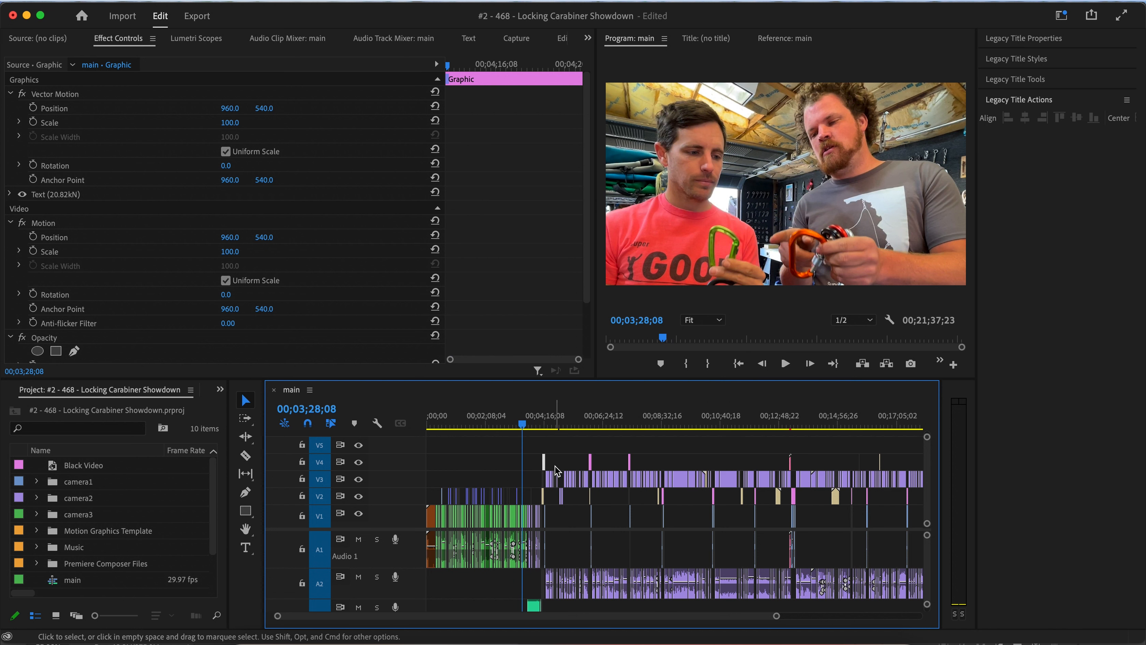
pyautogui.scroll(5, 554, 466)
pyautogui.hscroll(-8, 554, 466)
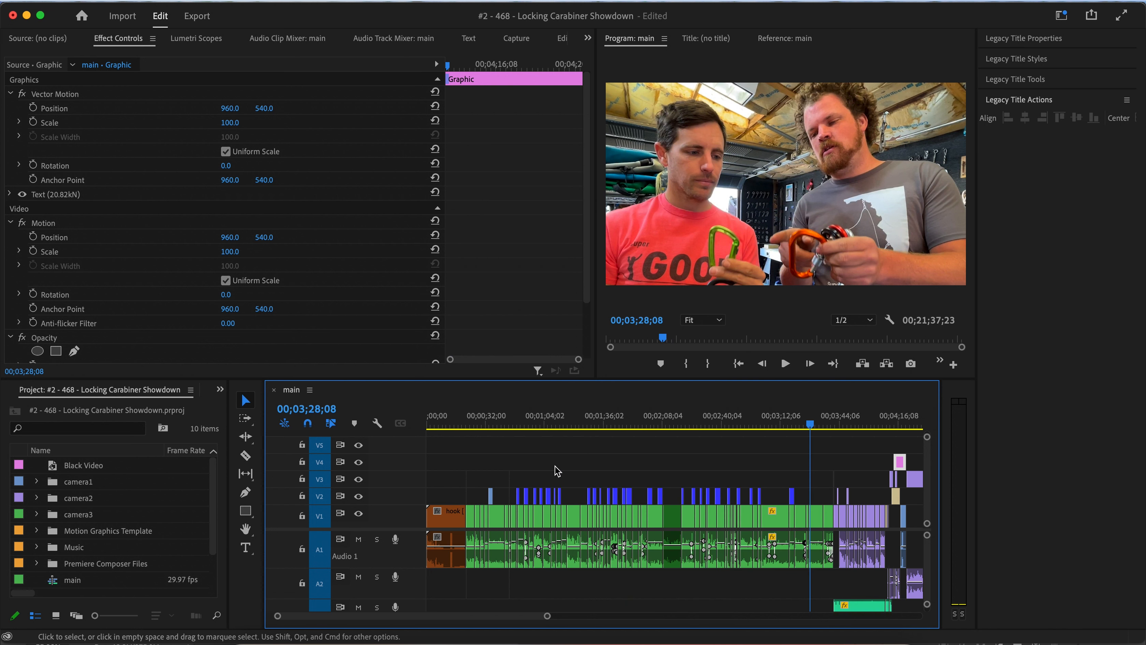